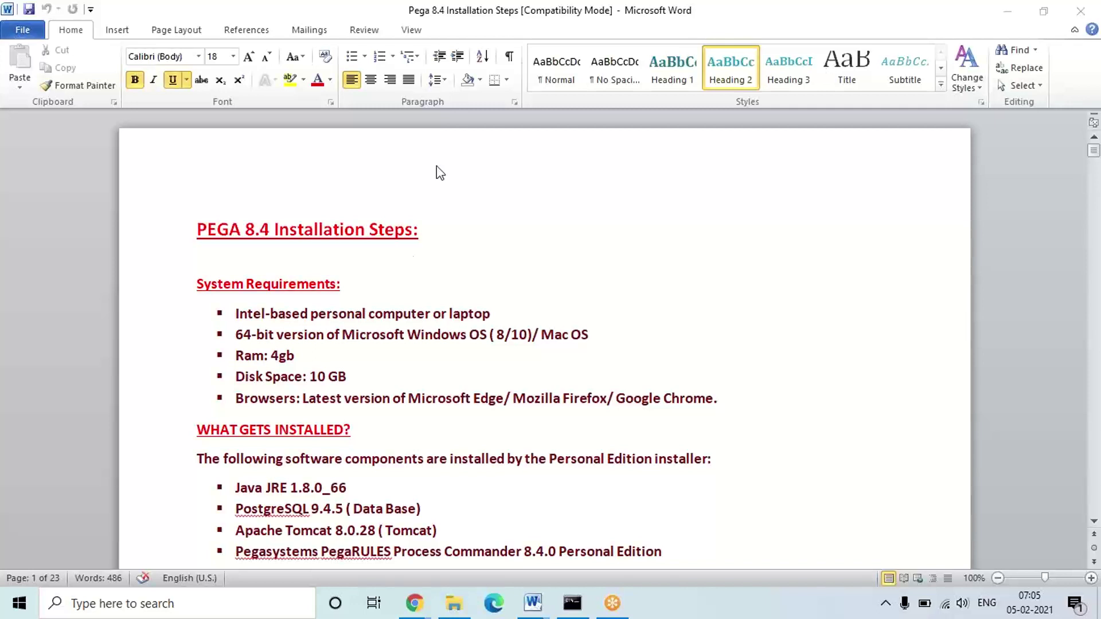
# Review the System Requirements list, highlighting the processor, operating system, RAM, disk space and browser items.
pyautogui.click(266, 323)
pyautogui.click(236, 313)
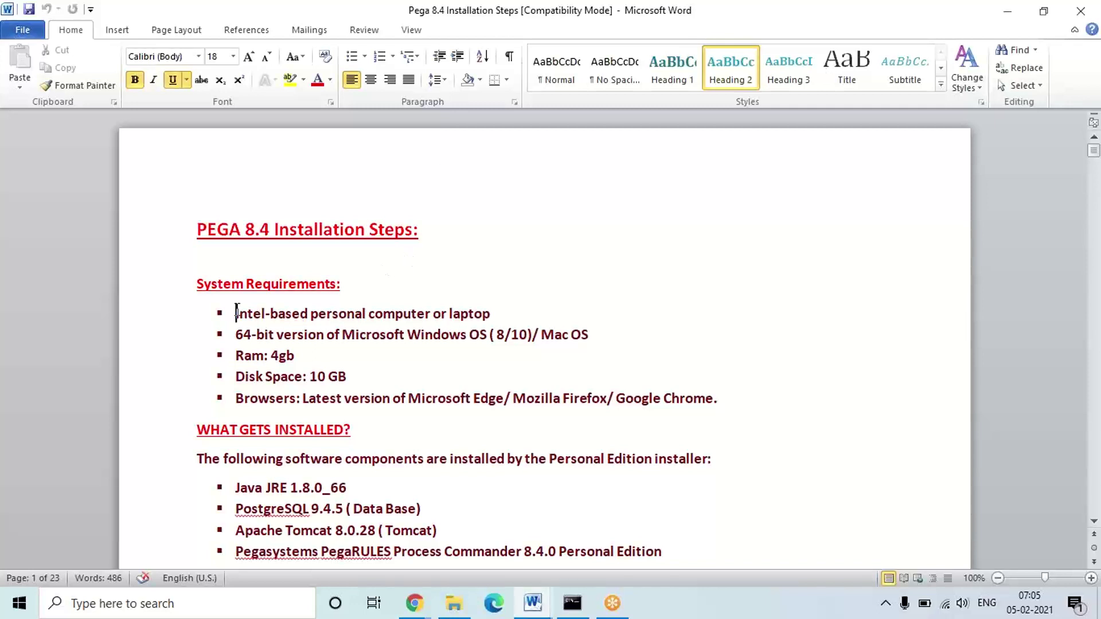
pyautogui.moveTo(237, 314); pyautogui.dragTo(731, 409)
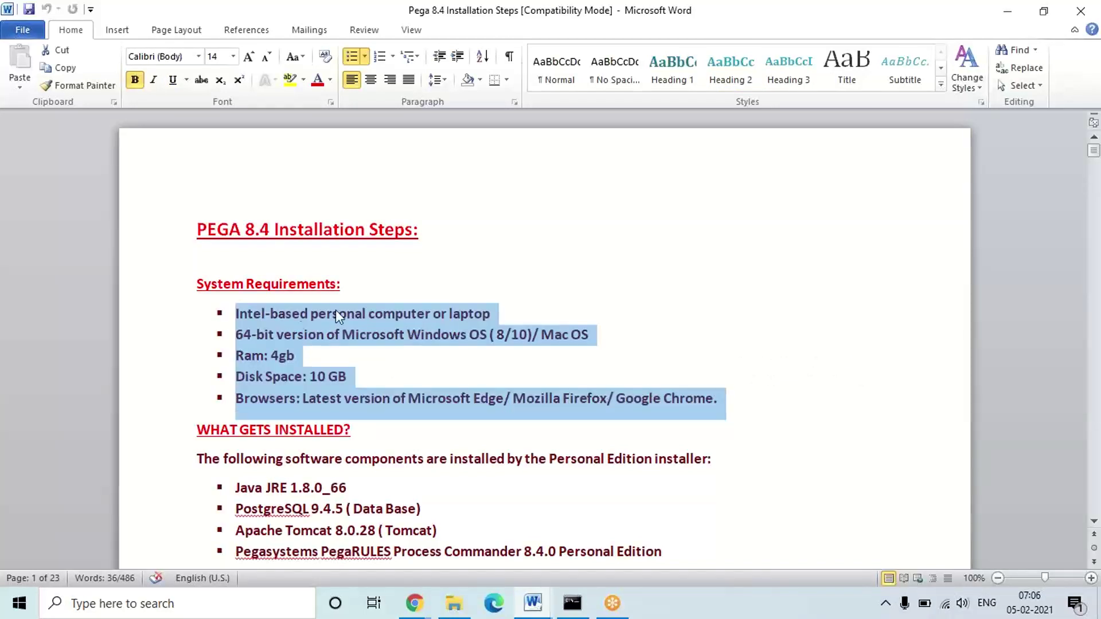
pyautogui.tripleClick(260, 313)
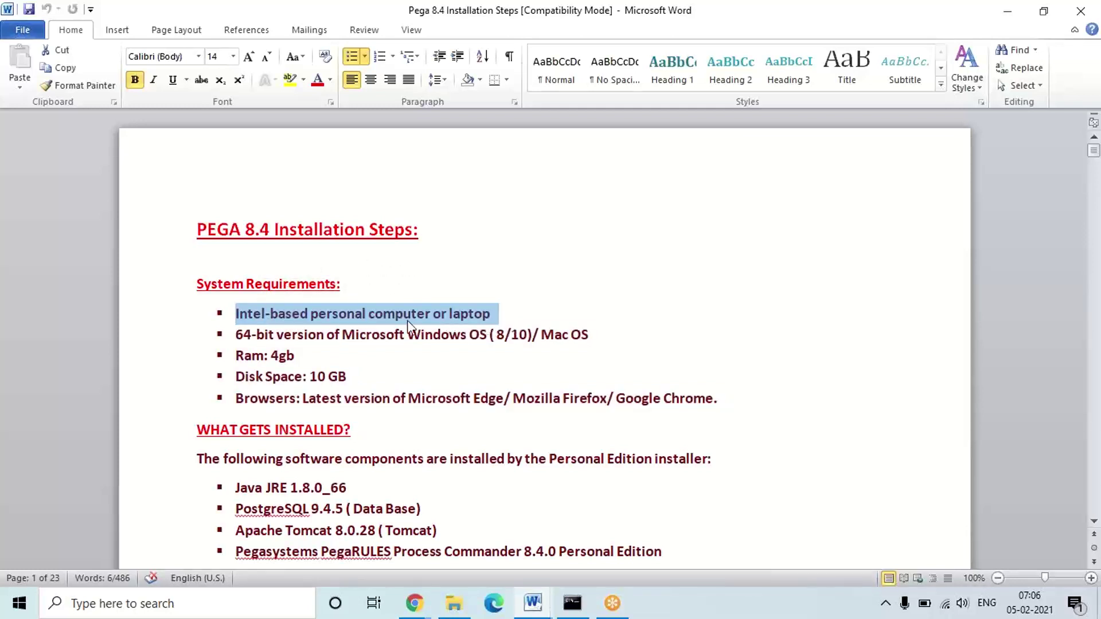
pyautogui.tripleClick(237, 334)
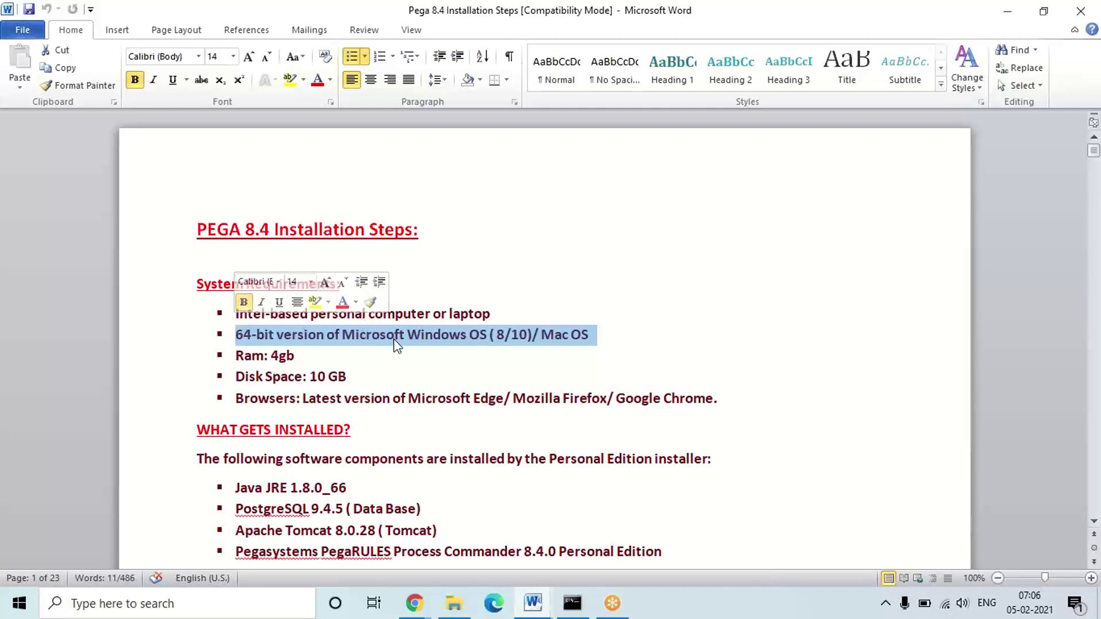
pyautogui.click(252, 335)
pyautogui.tripleClick(253, 334)
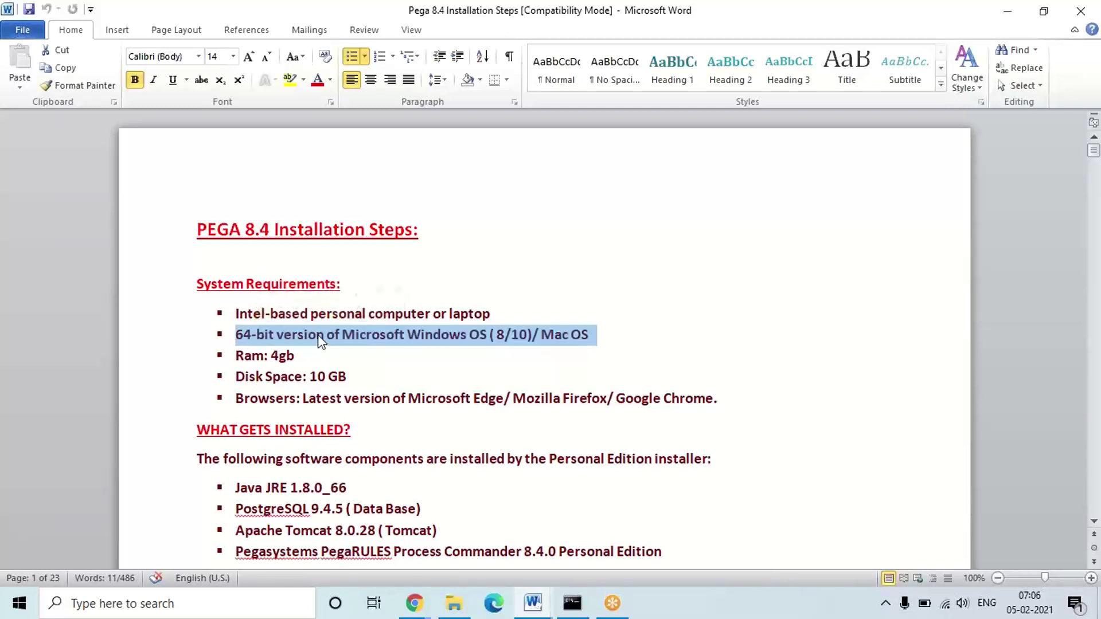
pyautogui.tripleClick(247, 354)
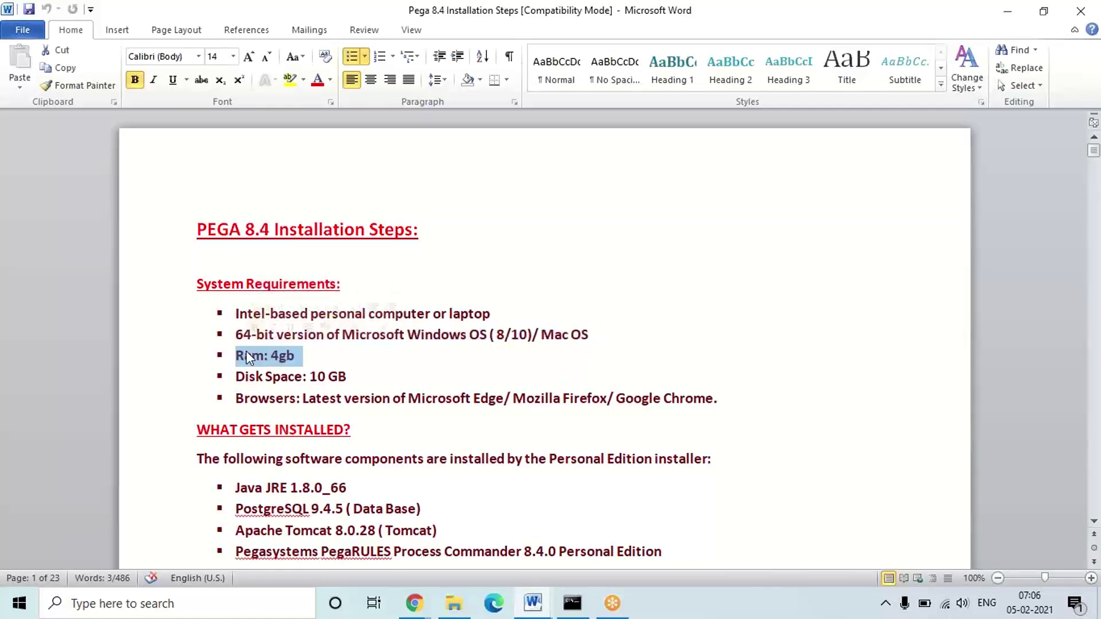
pyautogui.click(274, 376)
pyautogui.tripleClick(274, 377)
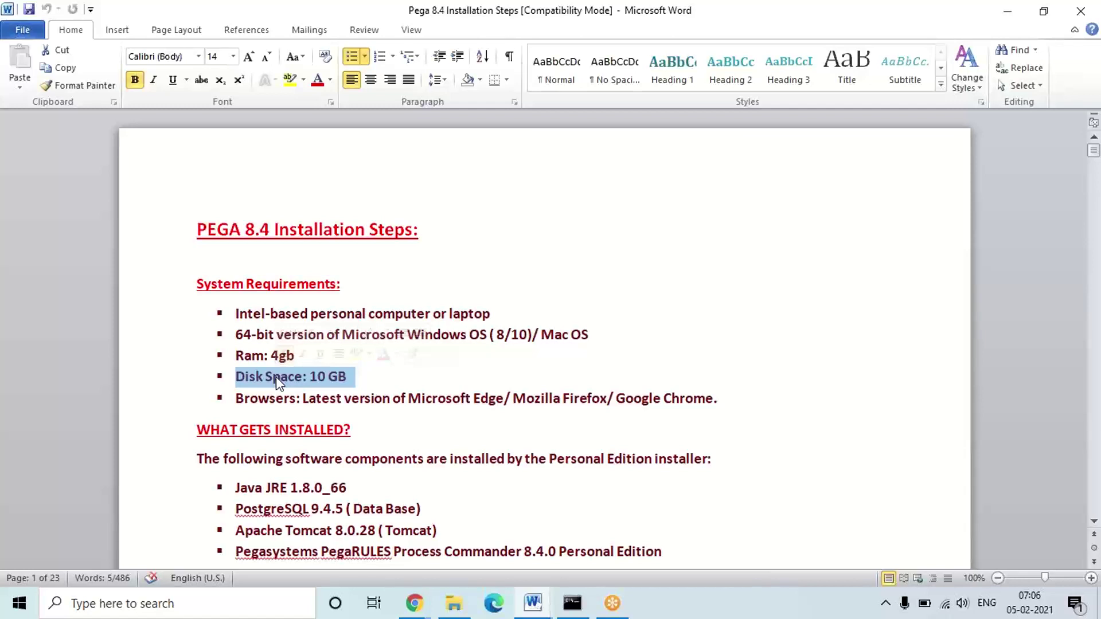
pyautogui.moveTo(392, 400); pyautogui.dragTo(397, 407)
pyautogui.tripleClick(397, 407)
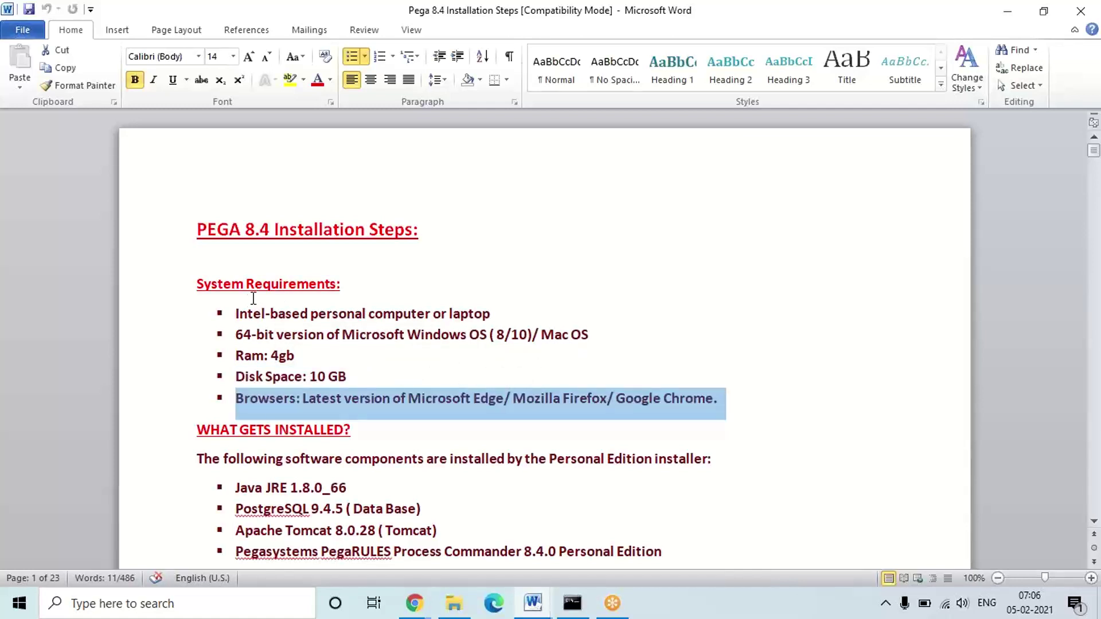
pyautogui.moveTo(236, 314); pyautogui.dragTo(725, 412)
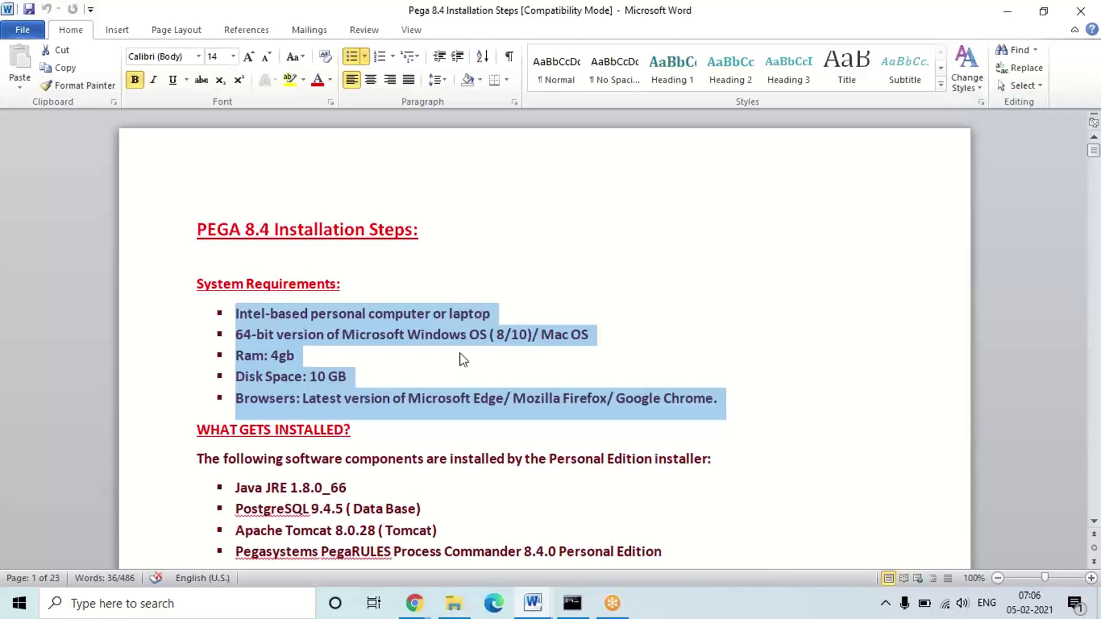
# Review the components listed under WHAT GETS INSTALLED?, highlighting the list from Java JRE to Pegasystems PegaRULES Process Commander.
pyautogui.click(404, 491)
pyautogui.press('Down')
pyautogui.press('Down')
pyautogui.press('Down')
pyautogui.press('Down')
pyautogui.press('Down')
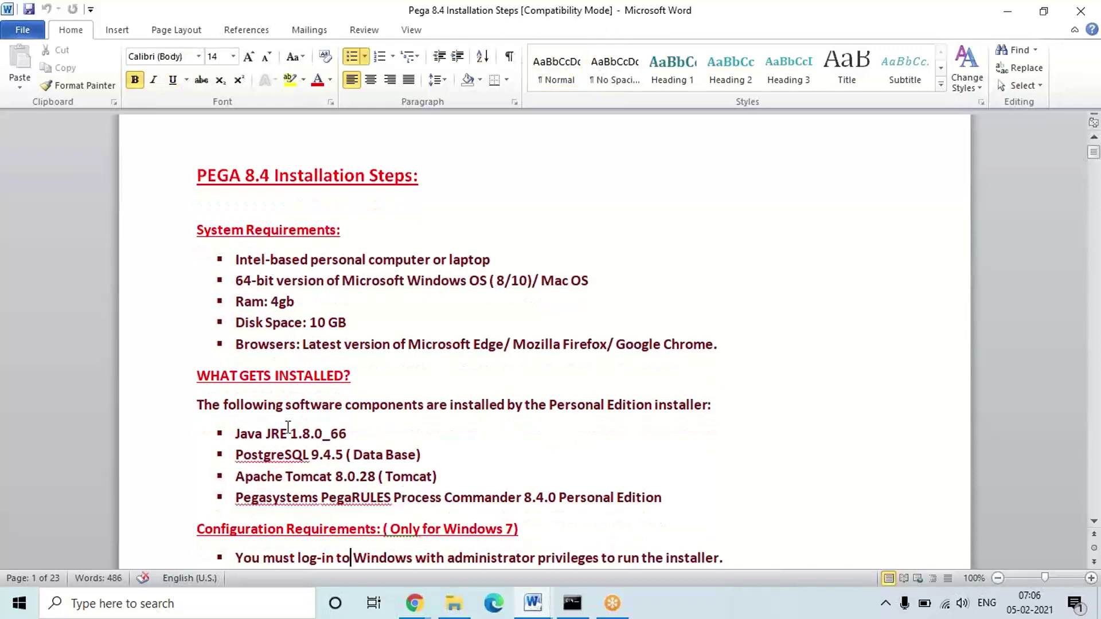
pyautogui.moveTo(233, 434); pyautogui.dragTo(668, 497)
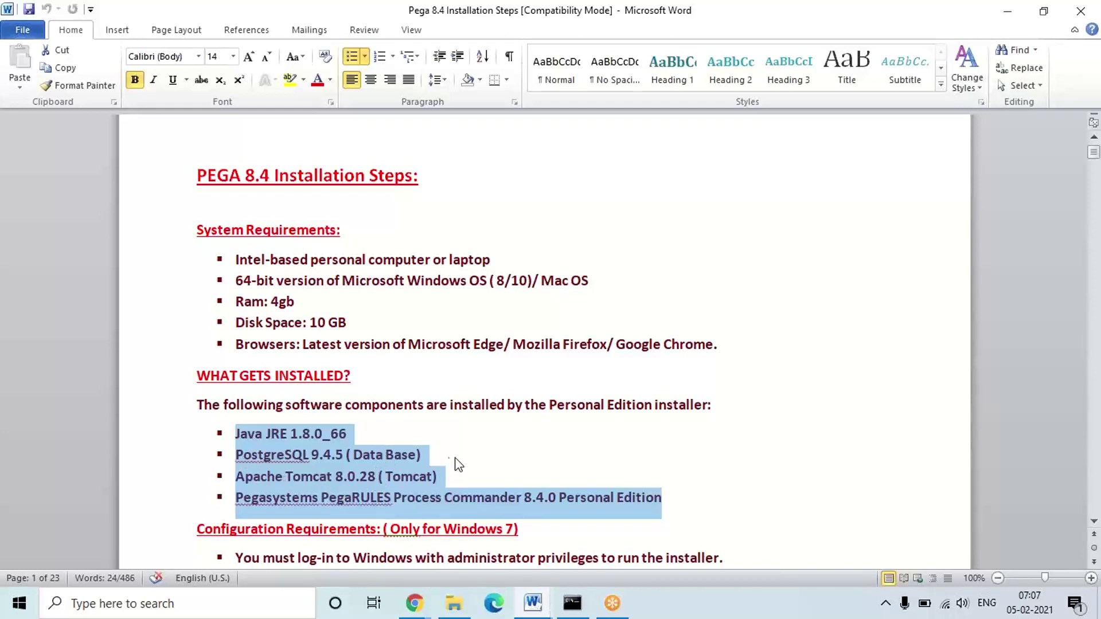
# Examine the Configuration Requirements section for Windows 7, including its administrator, User Access Control and antivirus items.
pyautogui.click(506, 453)
pyautogui.press('Down')
pyautogui.press('Down')
pyautogui.press('Down')
pyautogui.press('Down')
pyautogui.press('Down')
pyautogui.press('Down')
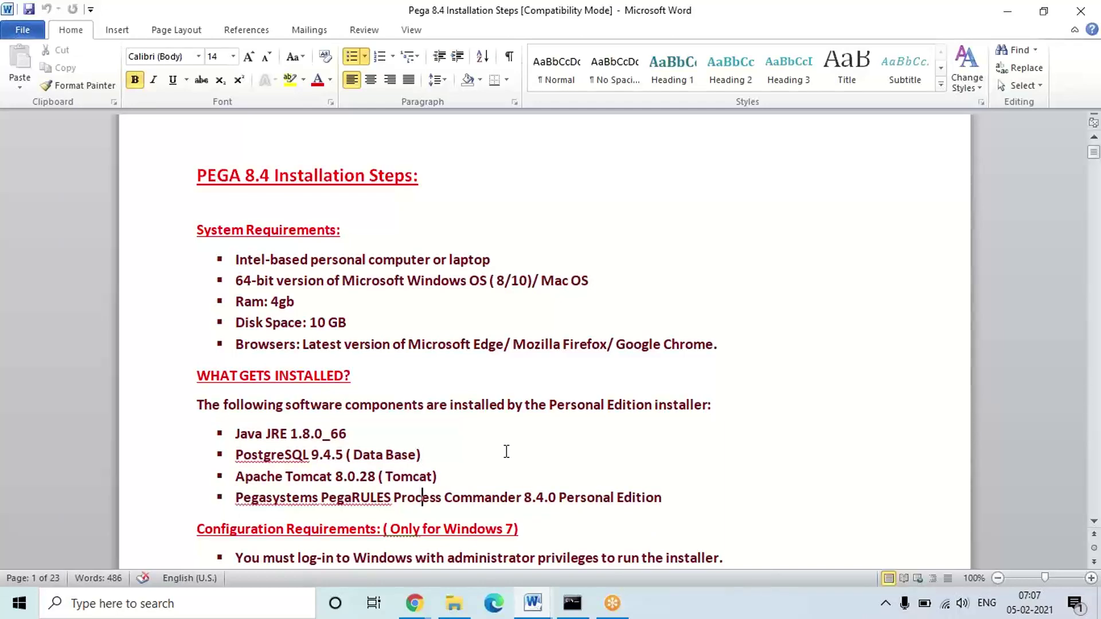
pyautogui.press('Down')
pyautogui.press('Down')
pyautogui.press('Down')
pyautogui.press('Down')
pyautogui.press('Down')
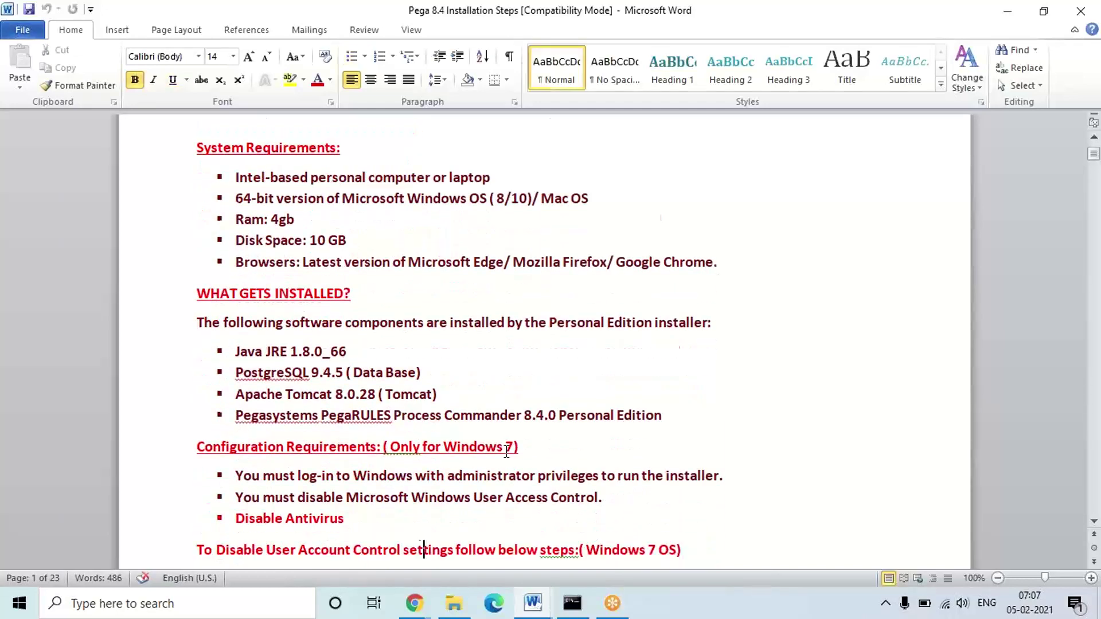
pyautogui.doubleClick(468, 246)
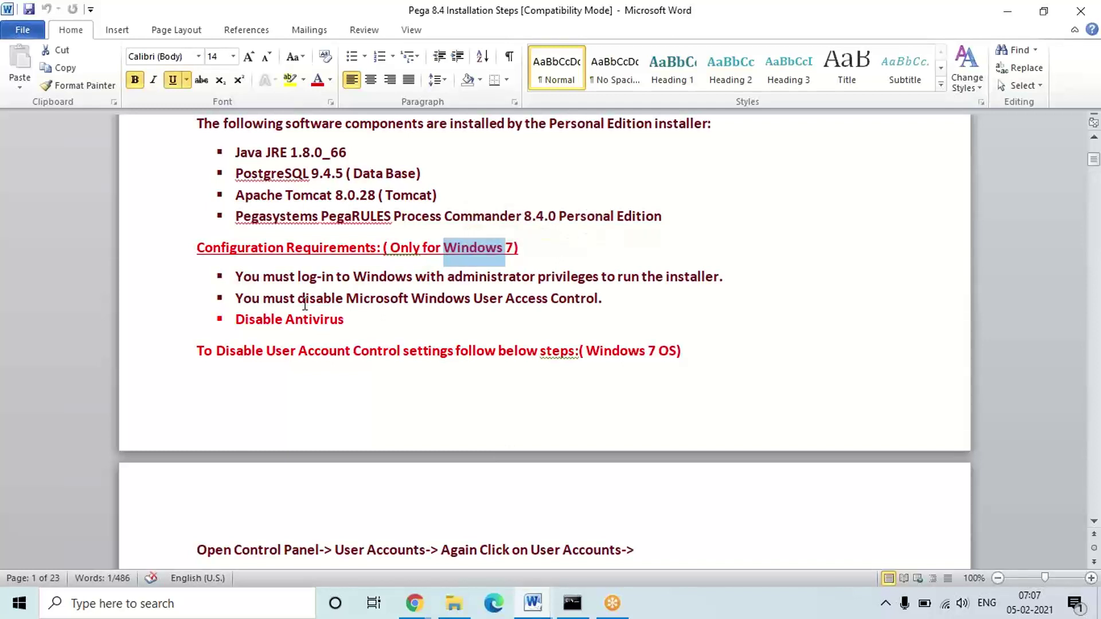
pyautogui.doubleClick(263, 316)
pyautogui.click(270, 386)
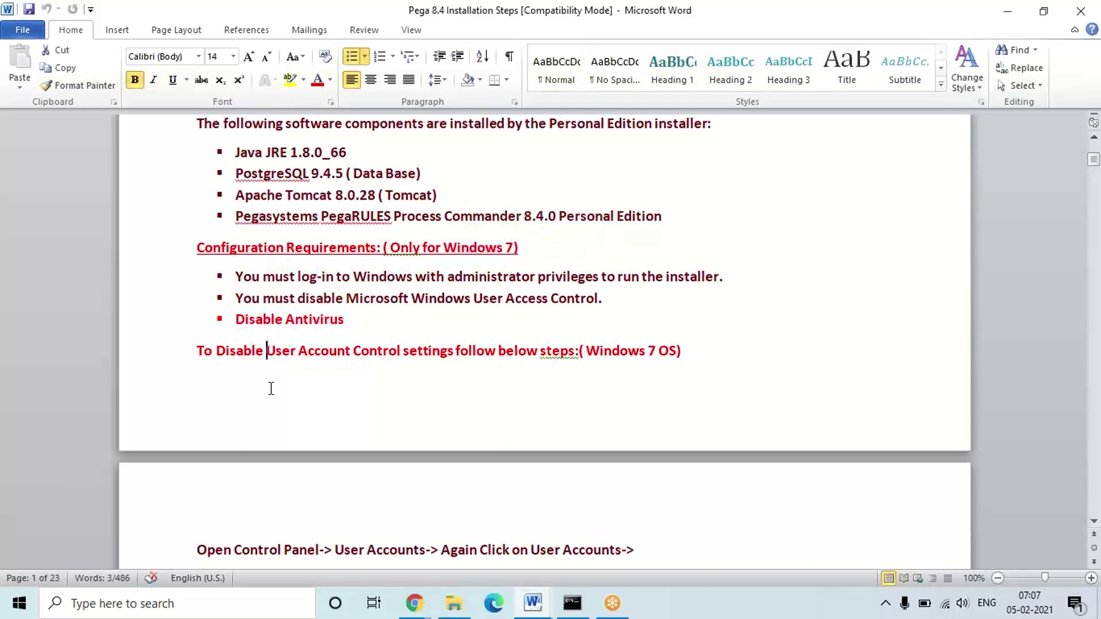
# Examine the instructions and picture for disabling User Account Control on page 2.
pyautogui.press('Down')
pyautogui.press('Down')
pyautogui.press('Down')
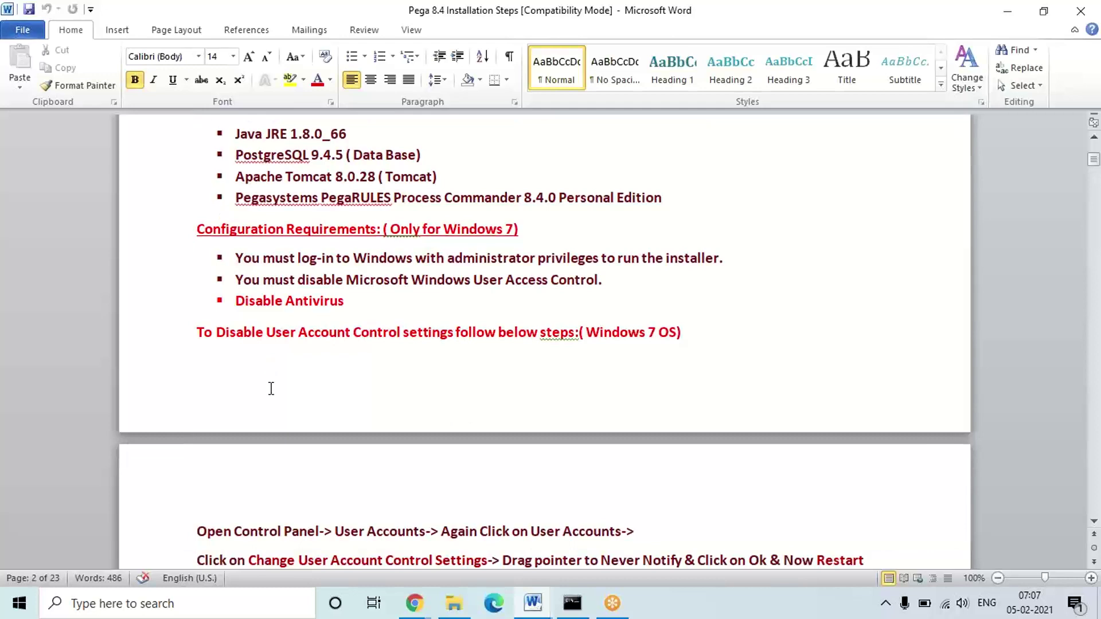
pyautogui.press('Down')
pyautogui.press('Down')
pyautogui.press('Down')
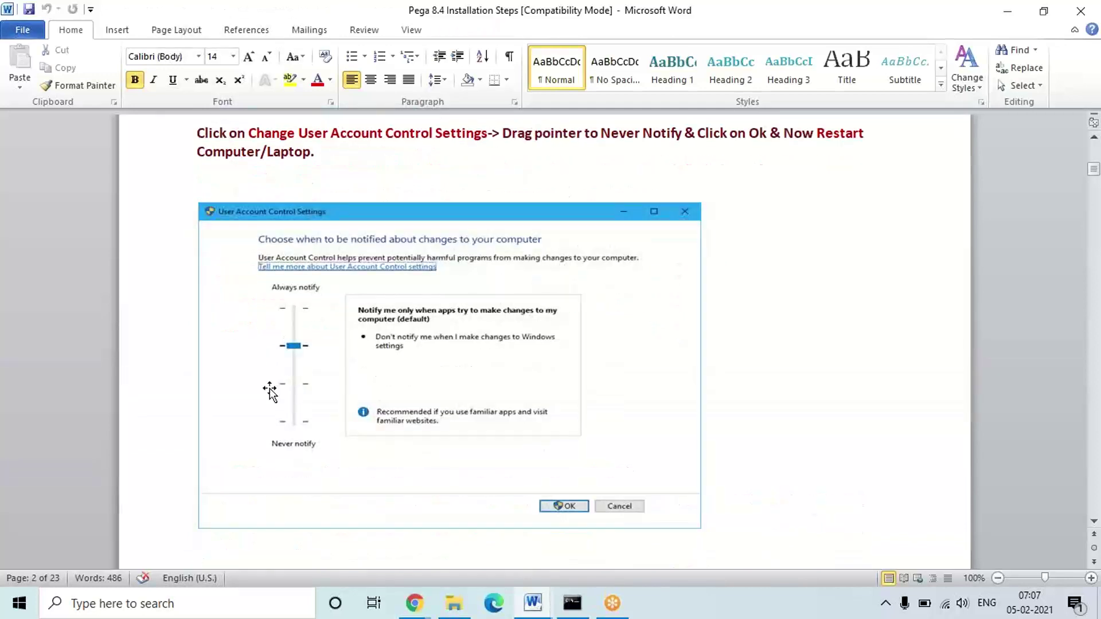
pyautogui.click(295, 408)
# Go back to the Disable Antivirus item in the Configuration Requirements on page 1.
pyautogui.press('Up')
pyautogui.press('Up')
pyautogui.press('Up')
pyautogui.press('Up')
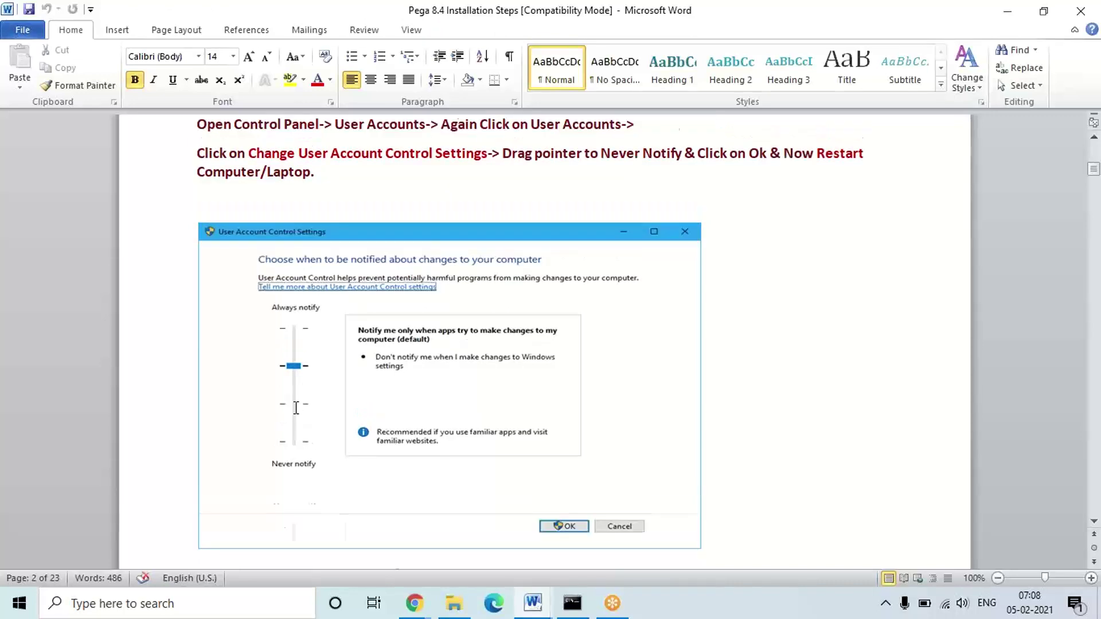
pyautogui.press('Up')
pyautogui.press('Up')
pyautogui.press('Up')
pyautogui.press('Up')
pyautogui.press('Up')
pyautogui.press('Up')
pyautogui.press('Up')
pyautogui.press('Up')
pyautogui.press('Up')
pyautogui.press('Up')
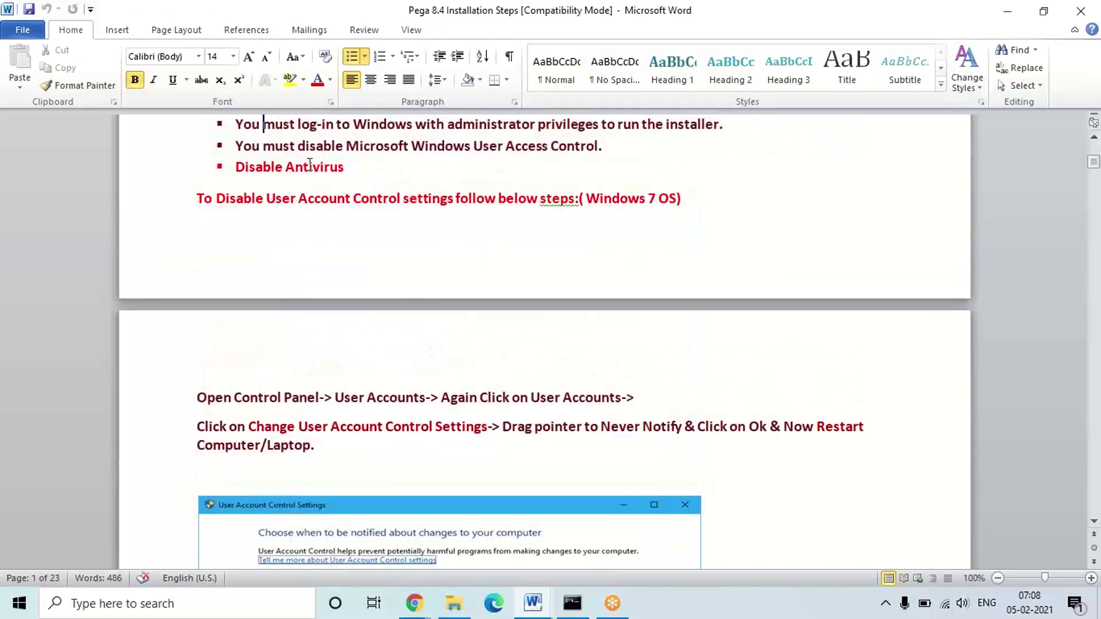
# Review the download and extraction steps for 116674_PE8.4.0 on page 3, highlighting the file name and the Step2 line.
pyautogui.click(312, 450)
pyautogui.press('Down')
pyautogui.press('Down')
pyautogui.press('Down')
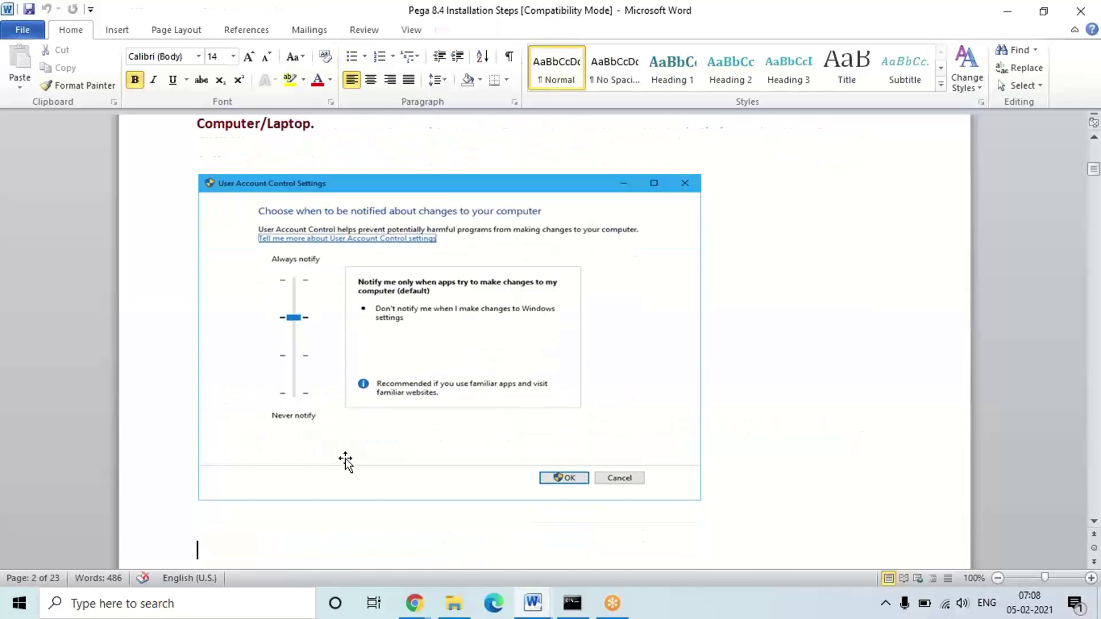
pyautogui.press('Down')
pyautogui.press('Down')
pyautogui.press('Down')
pyautogui.press('Down')
pyautogui.press('Down')
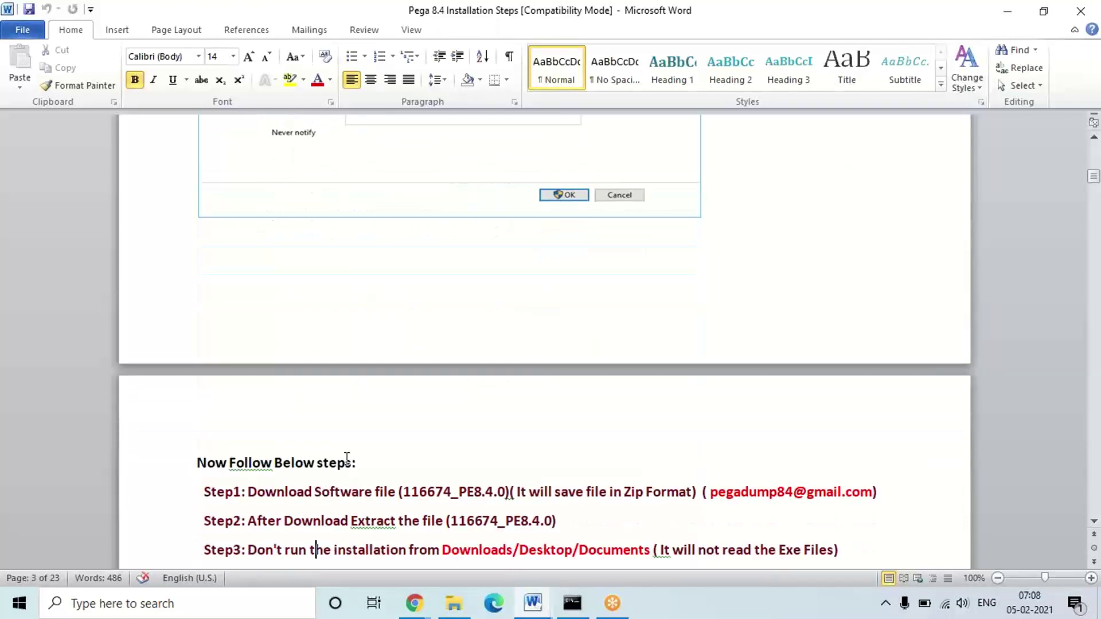
pyautogui.press('Down')
pyautogui.press('Down')
pyautogui.press('Down')
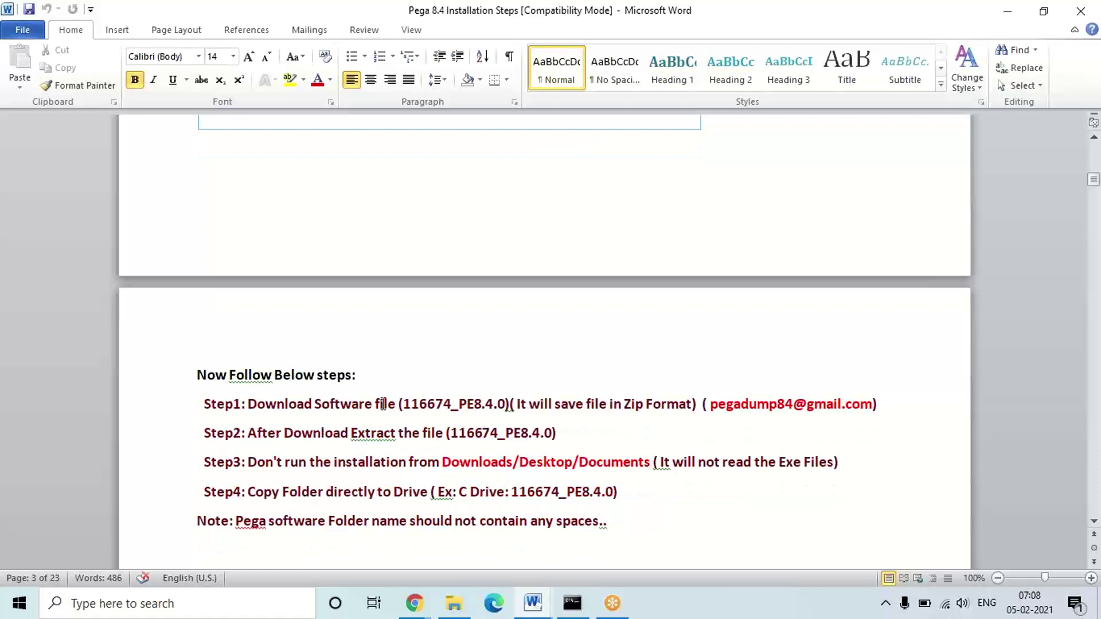
pyautogui.tripleClick(252, 404)
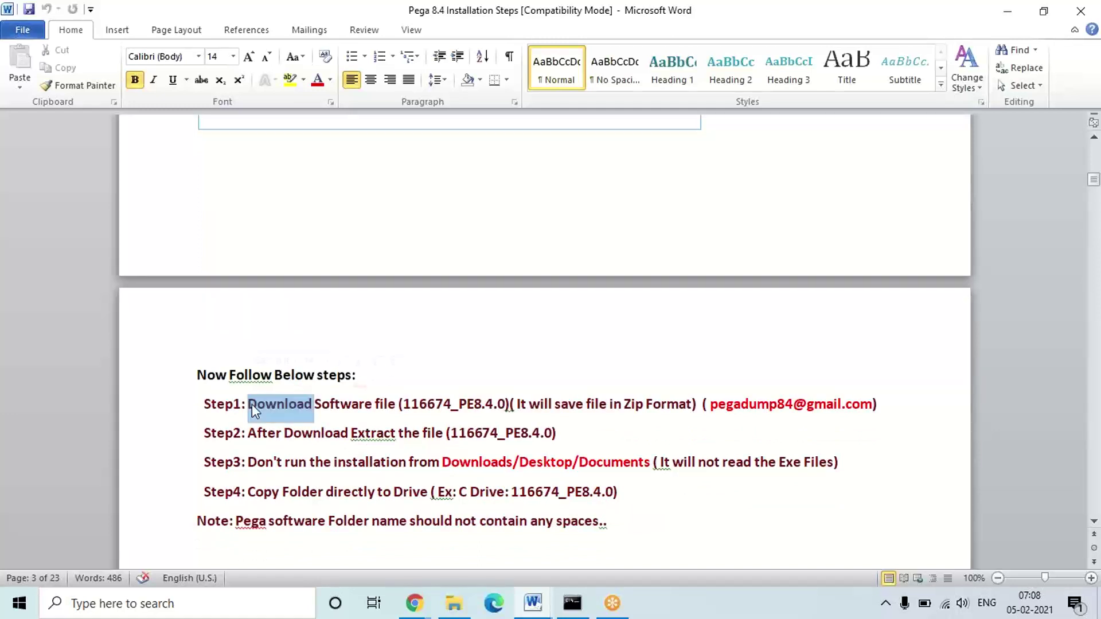
pyautogui.click(419, 410)
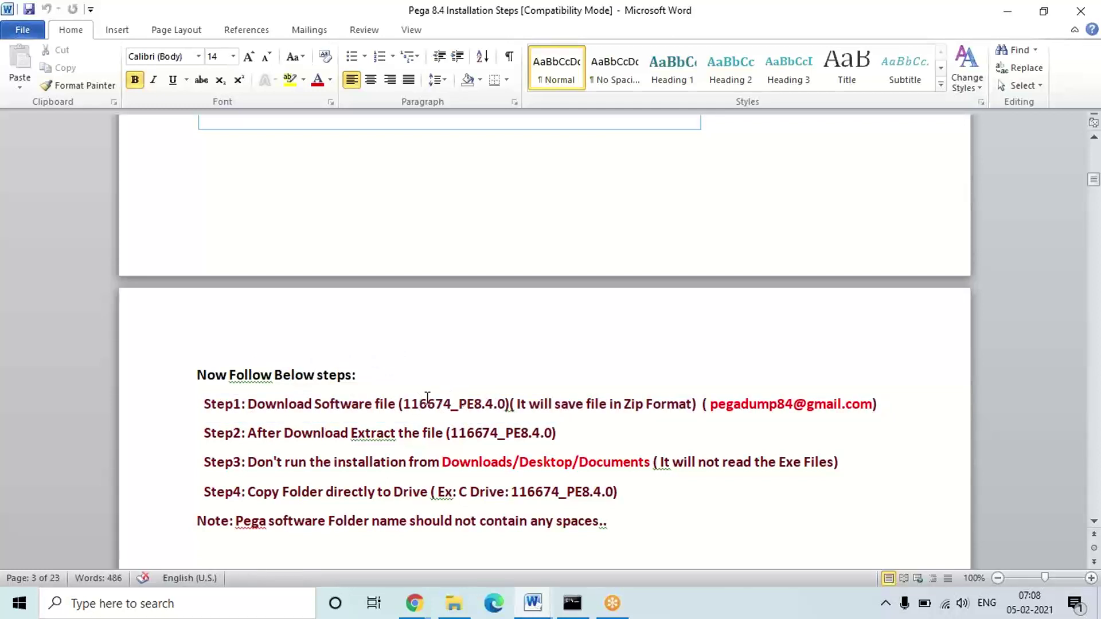
pyautogui.moveTo(402, 403); pyautogui.dragTo(514, 409)
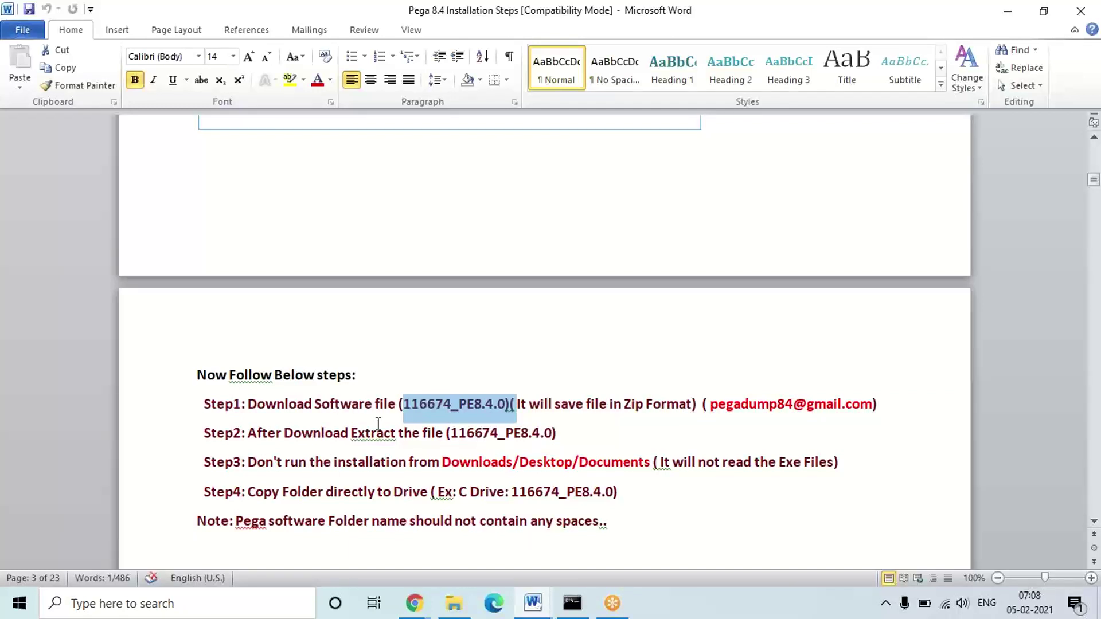
pyautogui.tripleClick(356, 440)
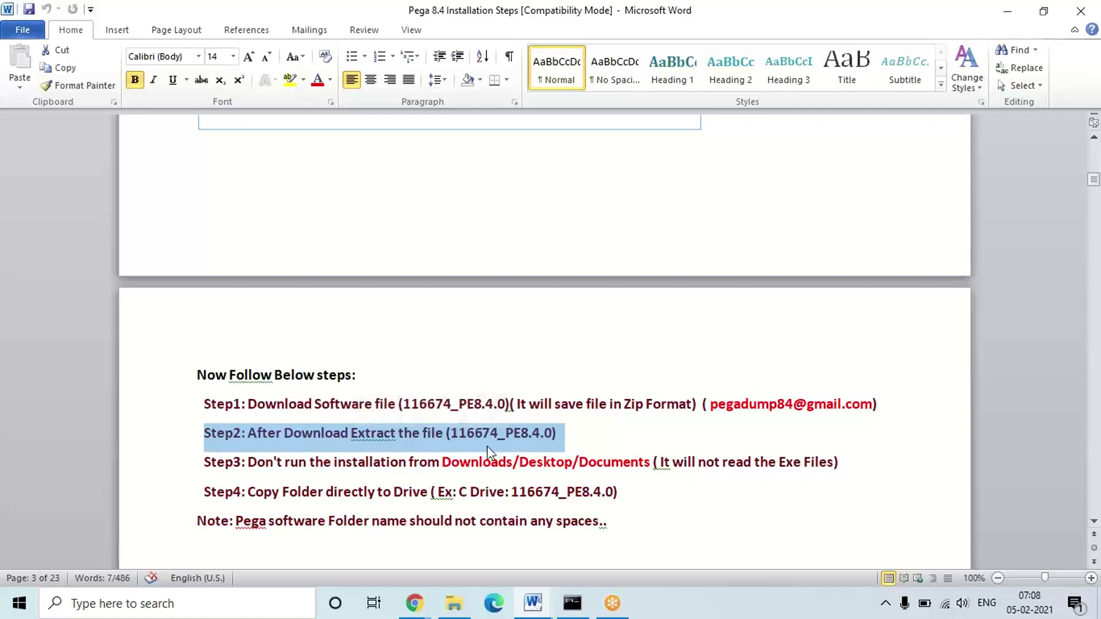
# Switch to File Explorer and check the extraction options for the 116674_PE8.4.0 ZIP archive on the C: drive.
pyautogui.click(459, 611)
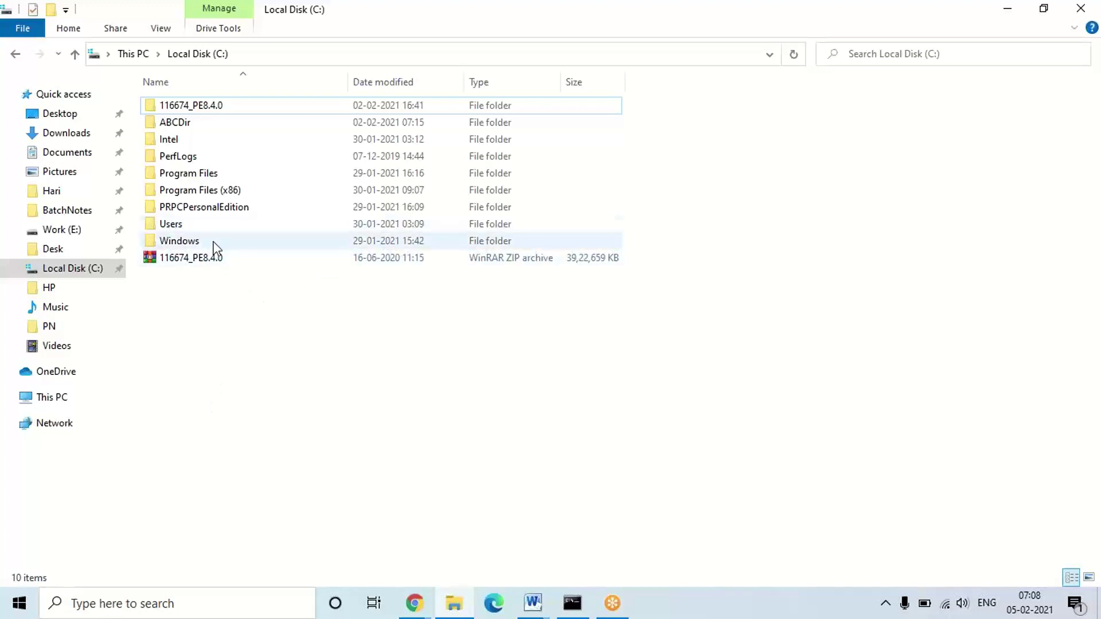
pyautogui.rightClick(192, 260)
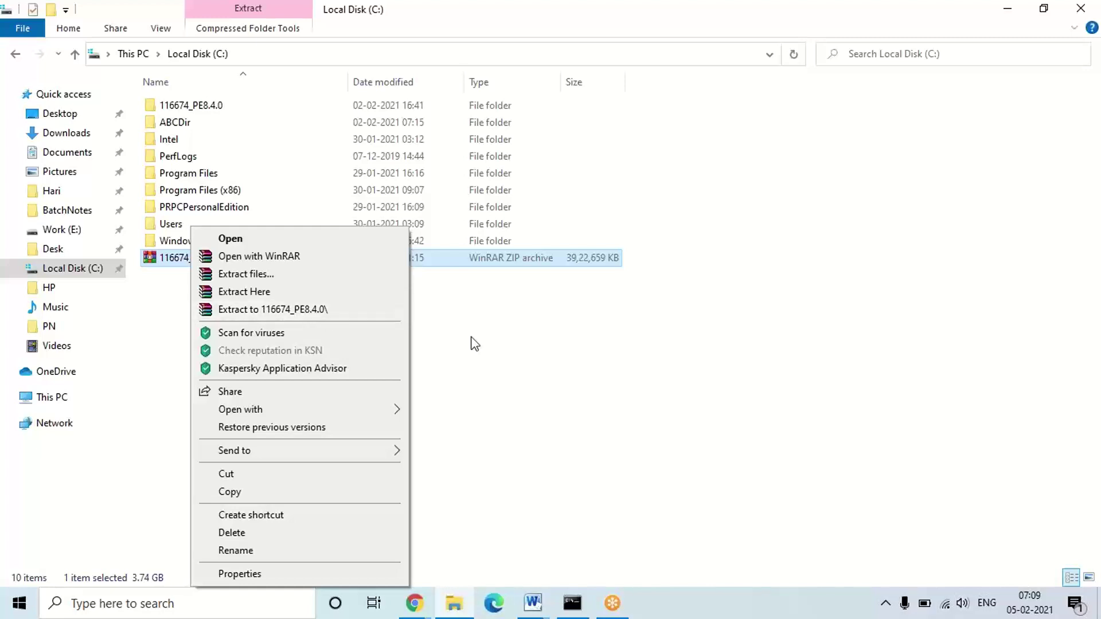
pyautogui.click(490, 344)
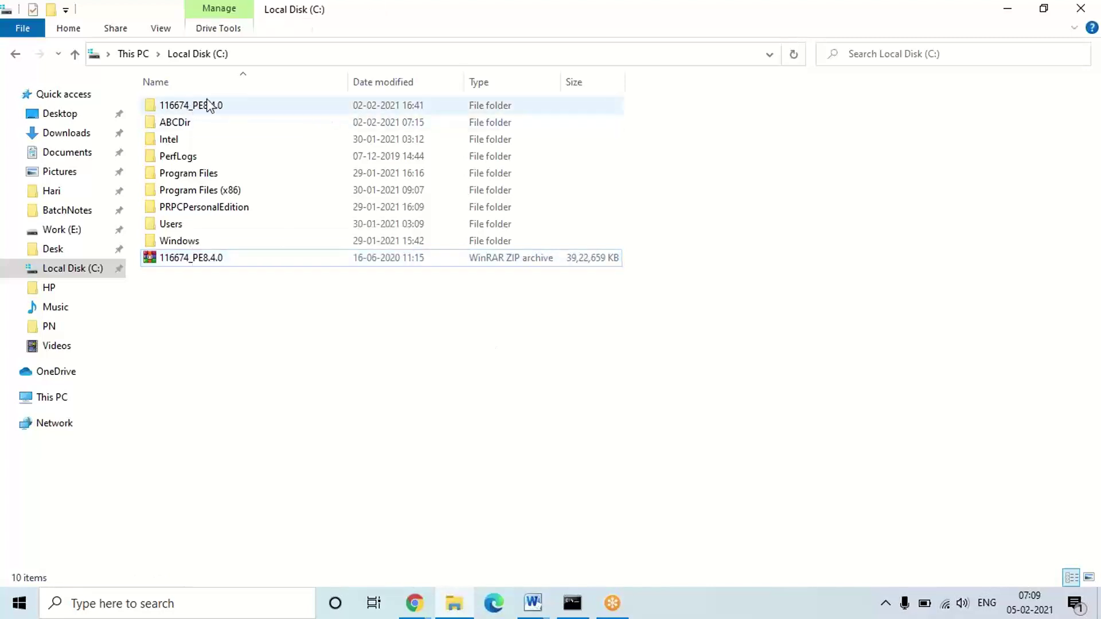
# Open the extracted 116674_PE8.4.0 folder on the C: drive and locate the install batch file.
pyautogui.moveTo(200, 109)
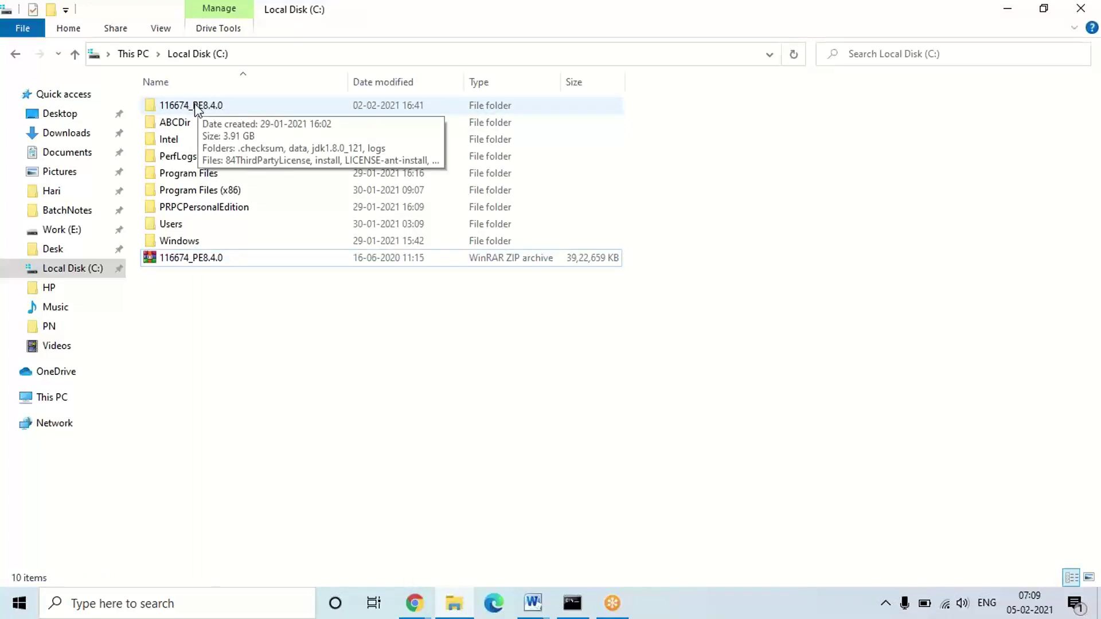
pyautogui.click(195, 110)
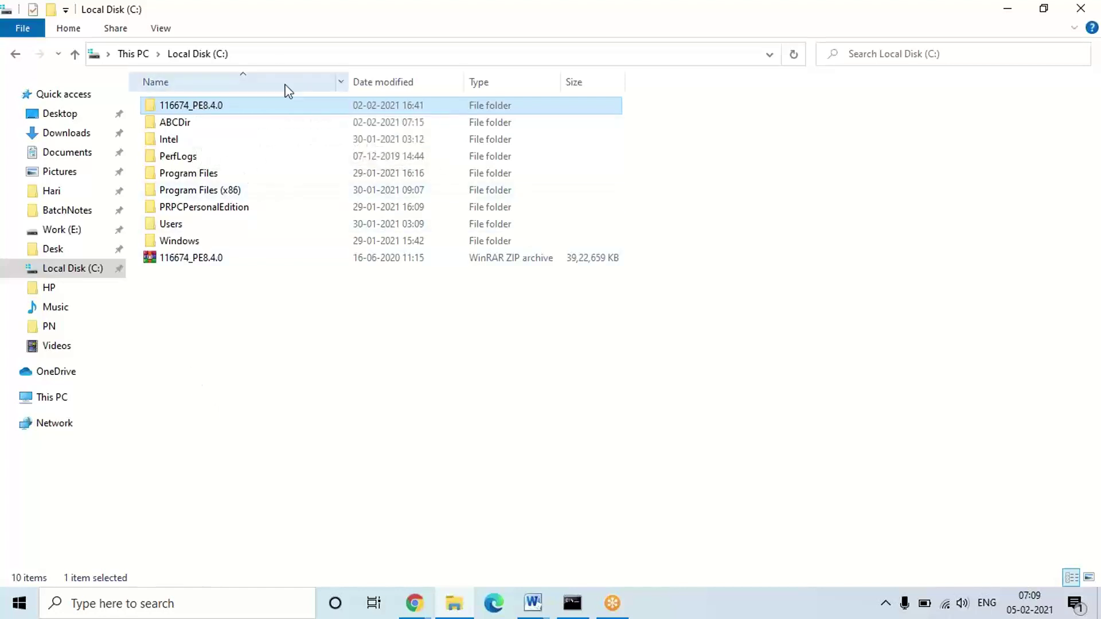
pyautogui.doubleClick(188, 105)
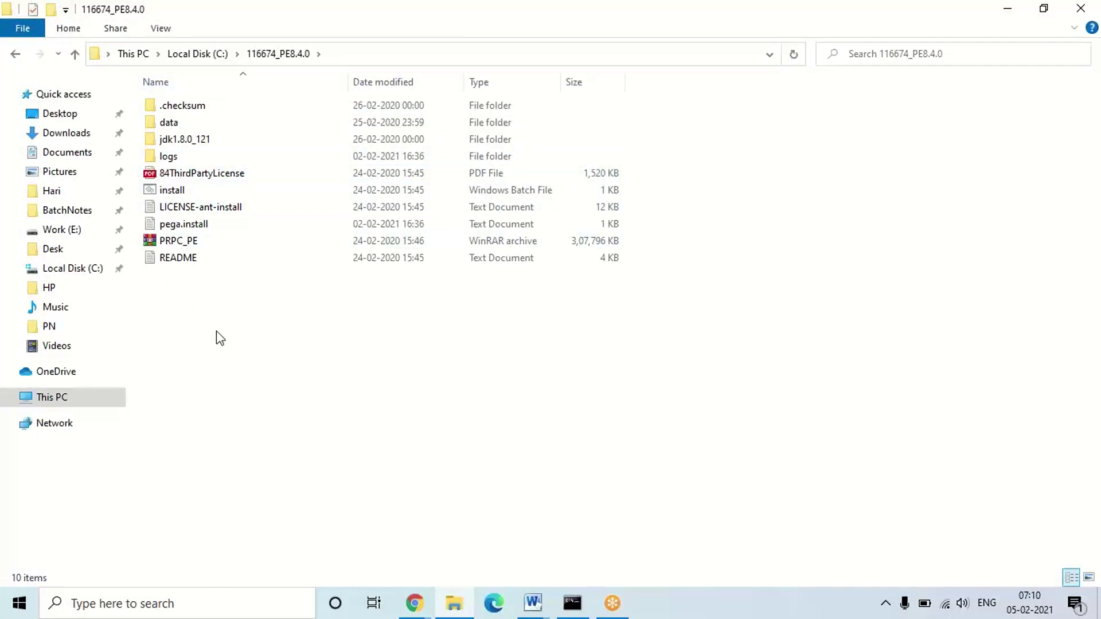
pyautogui.click(174, 191)
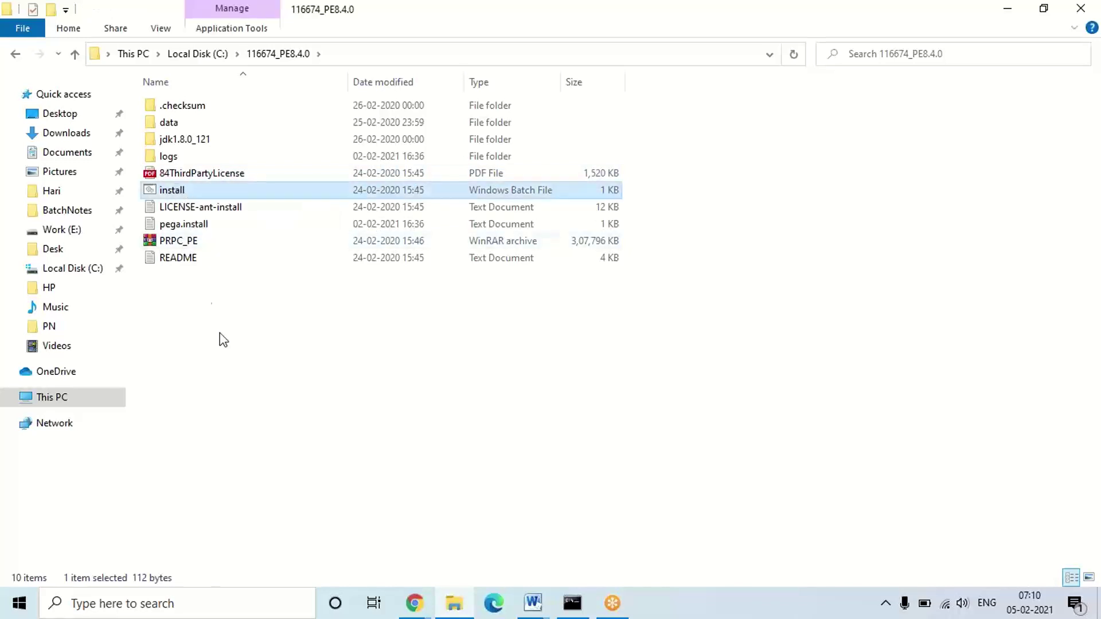
pyautogui.click(236, 383)
# Switch back to the Pega 8.4 Installation Steps document in Word.
pyautogui.click(528, 602)
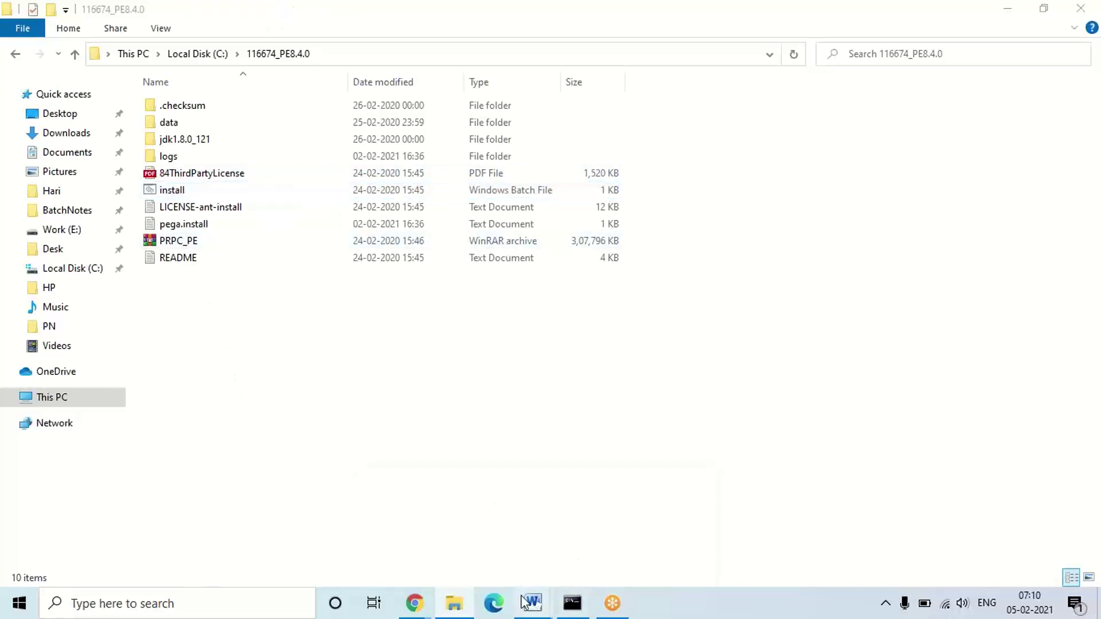
pyautogui.click(450, 553)
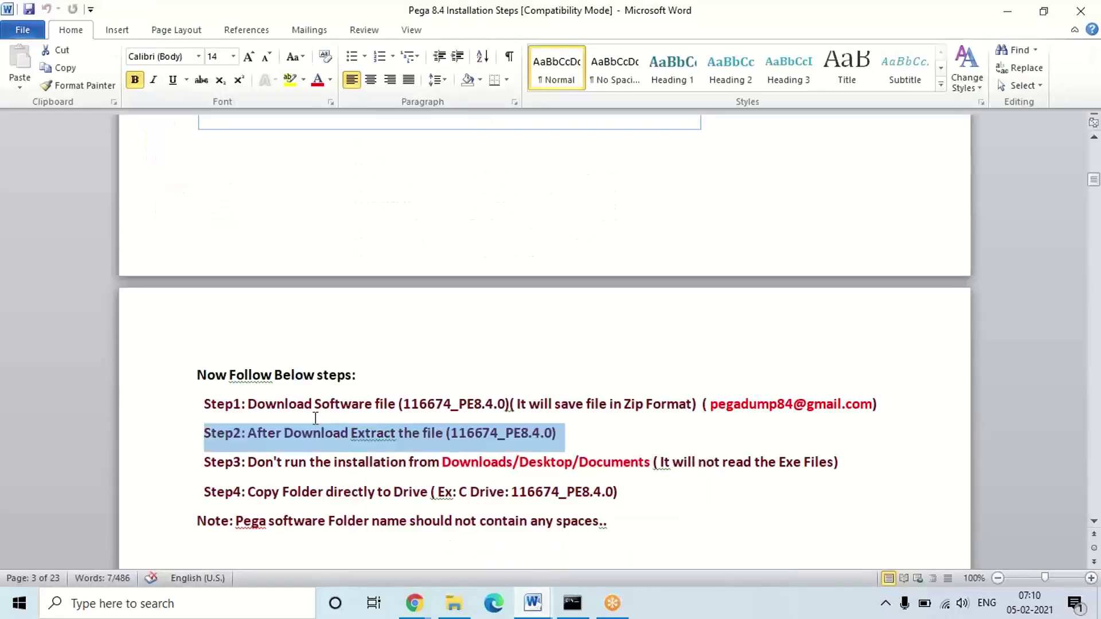
# Review the Step1 to Step4 lines on page 3, highlighting each line in turn.
pyautogui.tripleClick(279, 404)
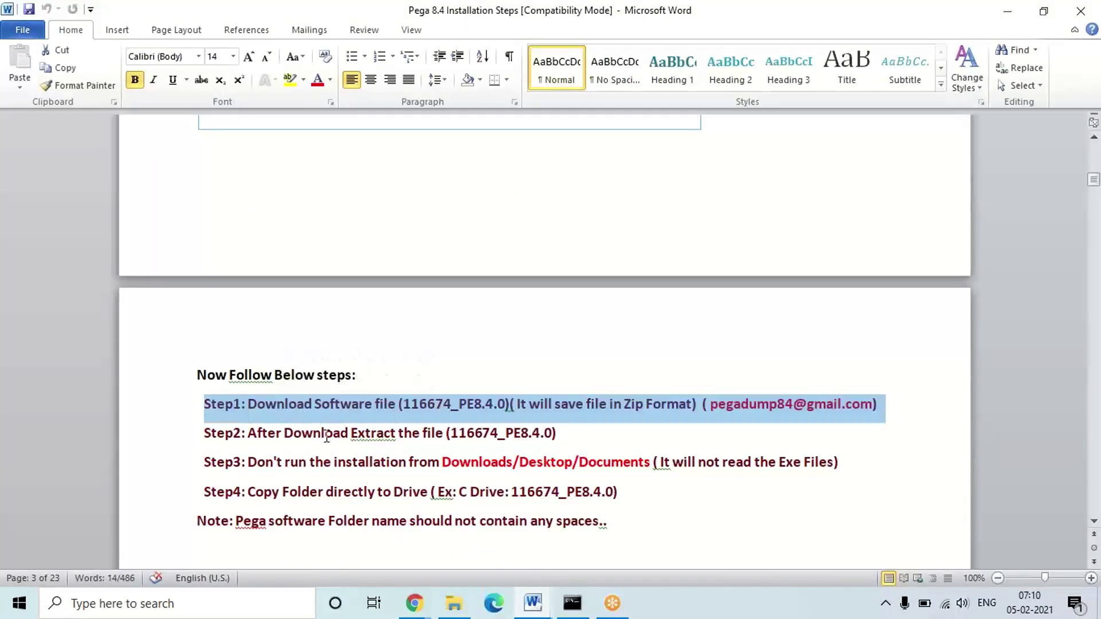
pyautogui.tripleClick(290, 434)
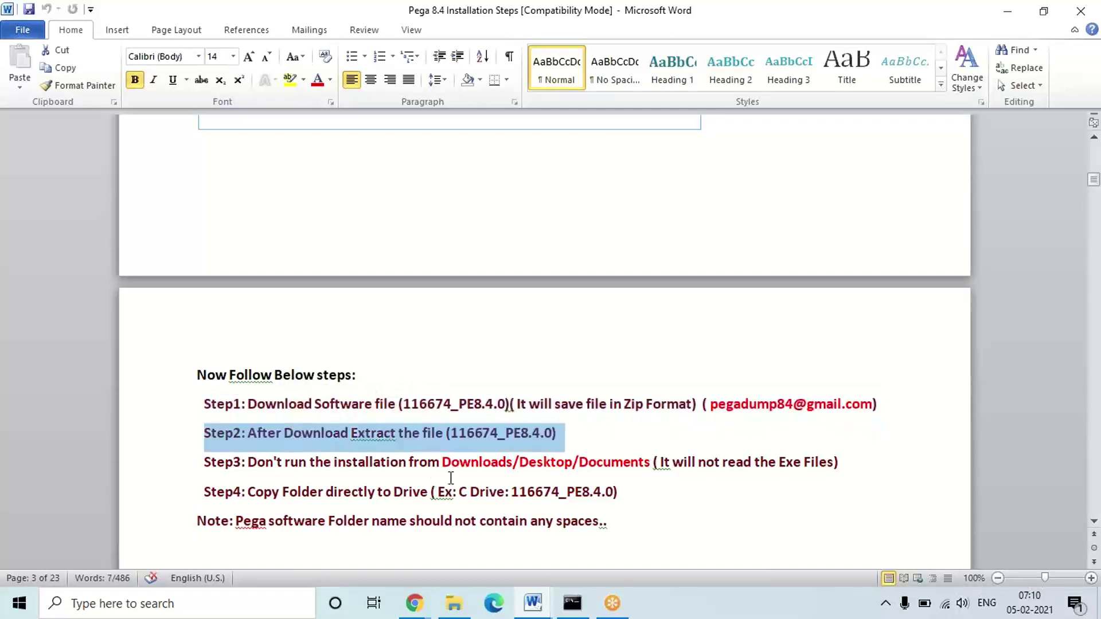
pyautogui.click(468, 462)
pyautogui.tripleClick(469, 462)
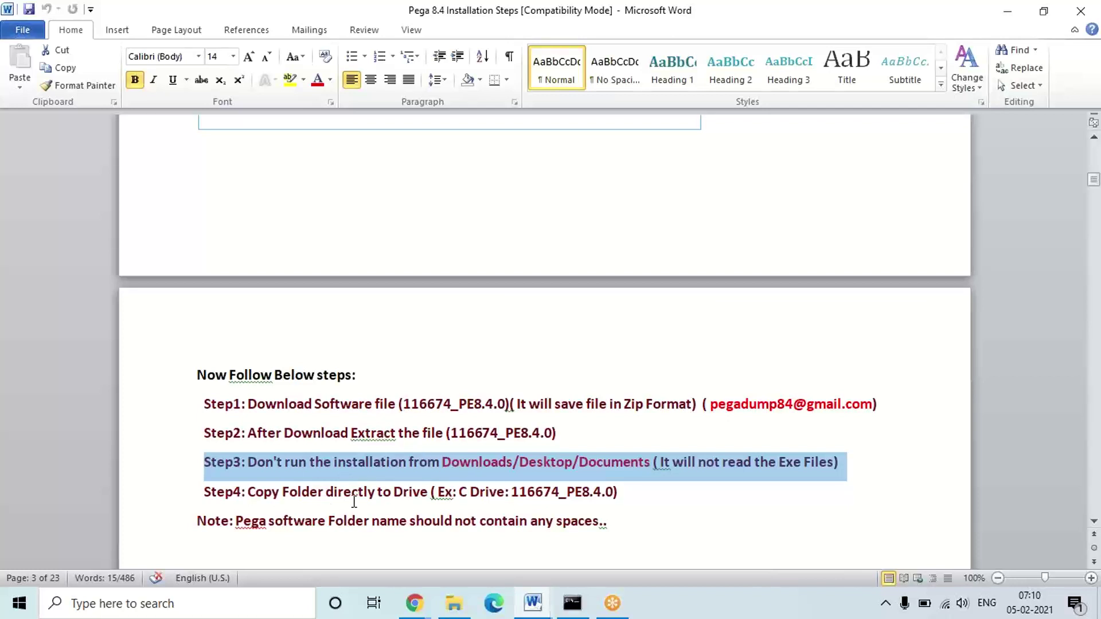
pyautogui.doubleClick(323, 494)
pyautogui.tripleClick(322, 496)
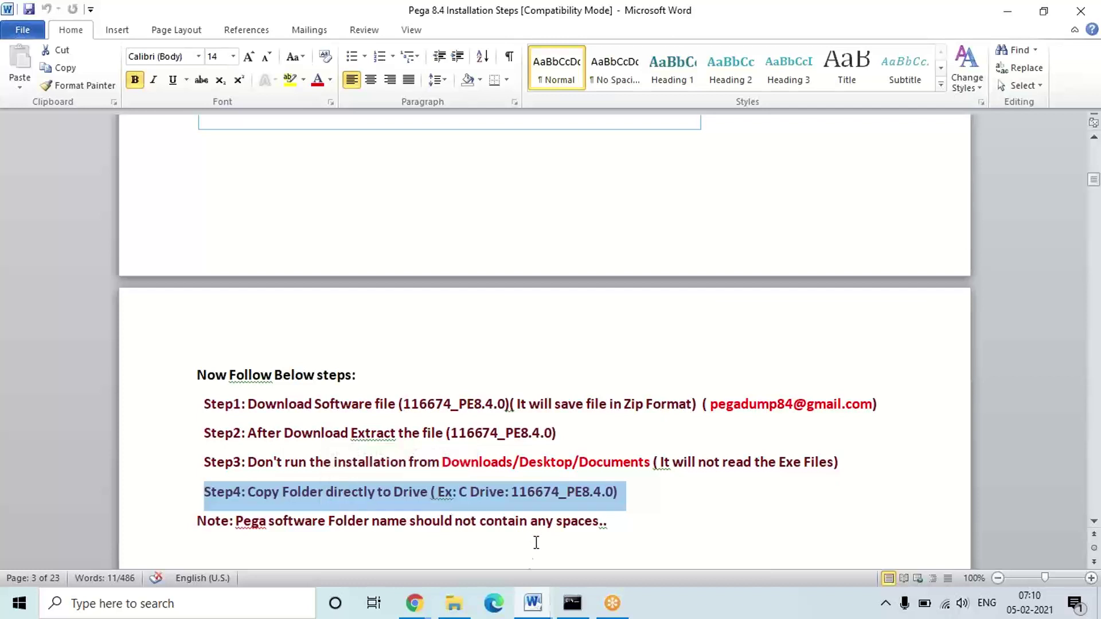
# Switch to File Explorer and run the install batch file in the 116674_PE8.4.0 folder on the C: drive.
pyautogui.click(544, 611)
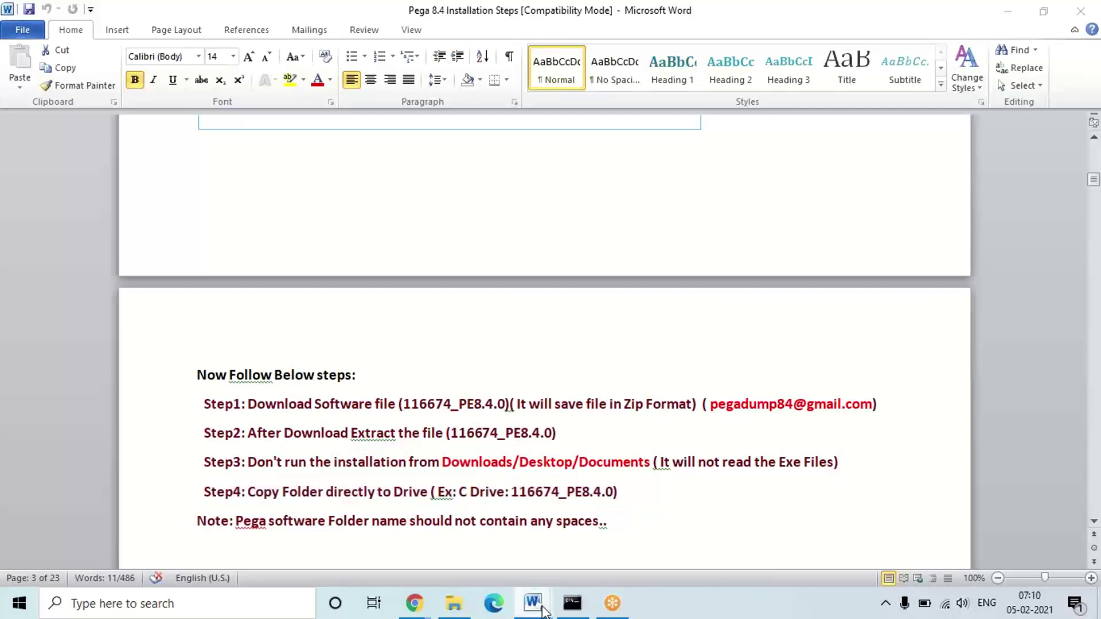
pyautogui.click(452, 603)
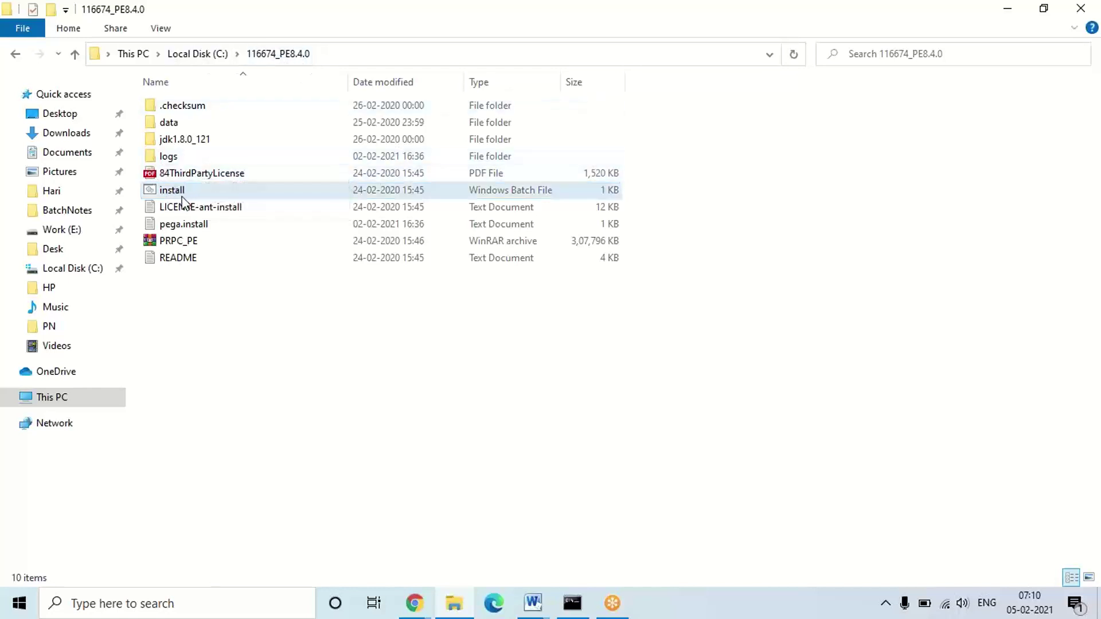
pyautogui.click(179, 197)
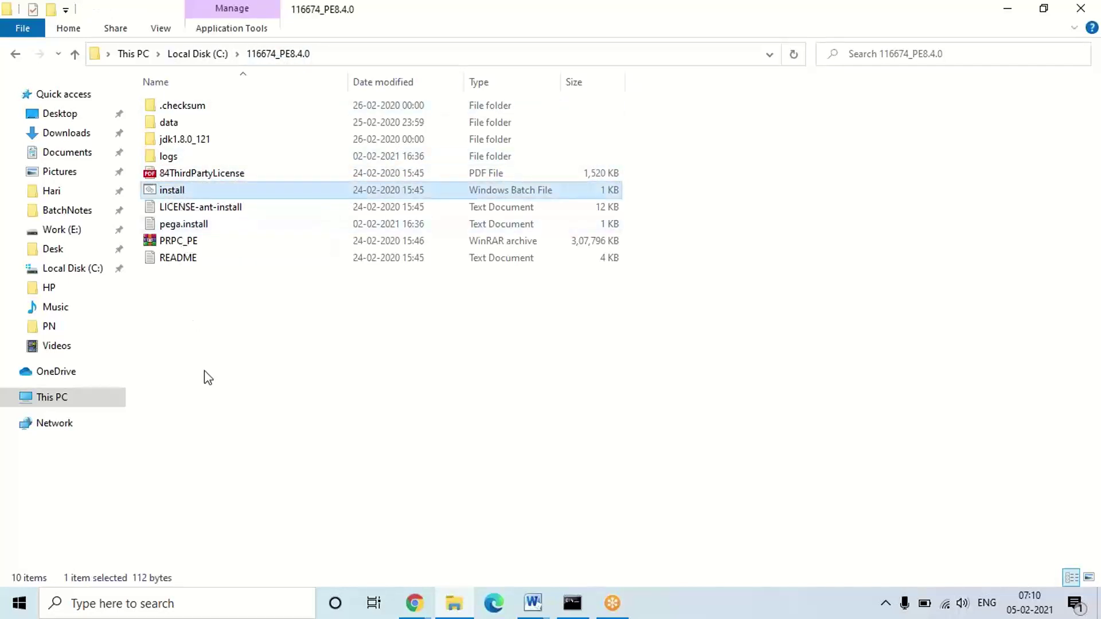
pyautogui.click(204, 370)
pyautogui.doubleClick(173, 193)
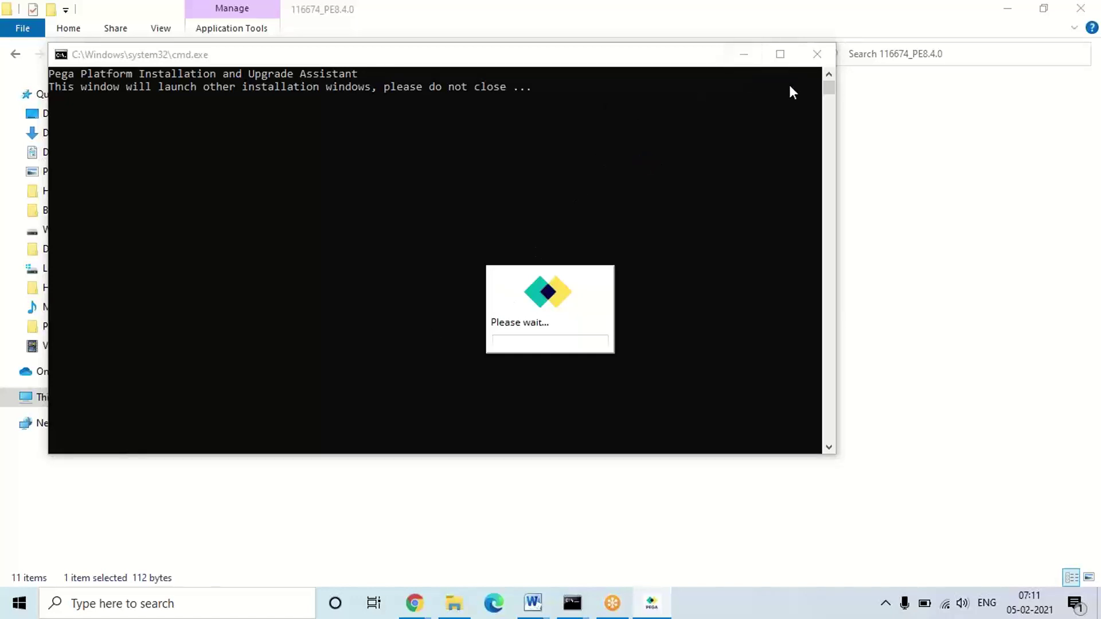
# Minimize the installer's command window and the File Explorer window to leave only the setup wizard on the desktop.
pyautogui.click(745, 55)
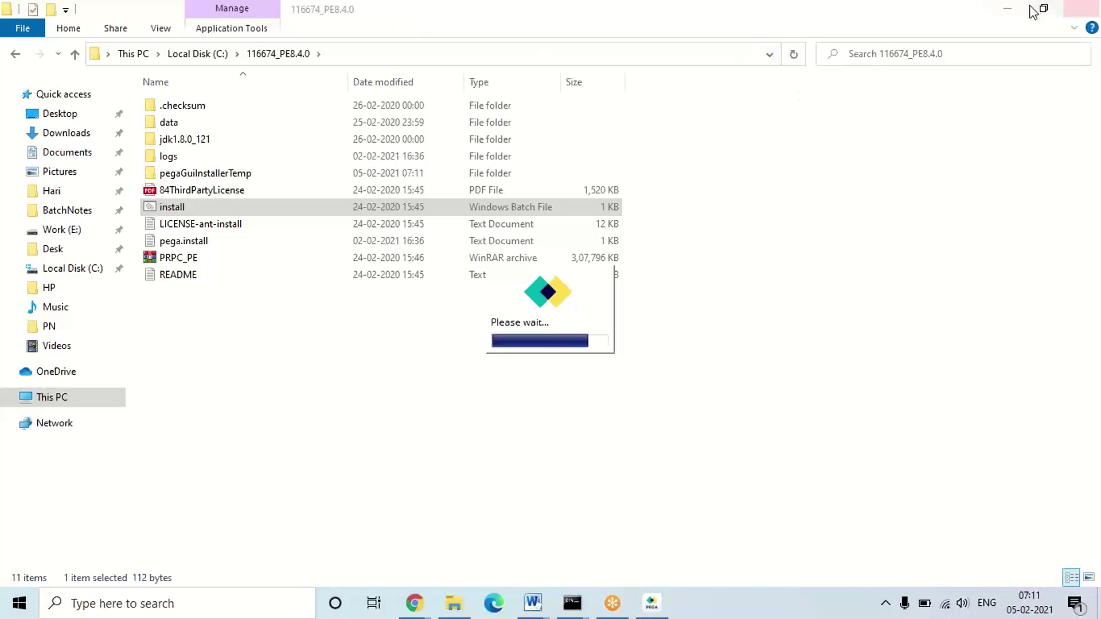
pyautogui.click(1007, 9)
pyautogui.click(1004, 10)
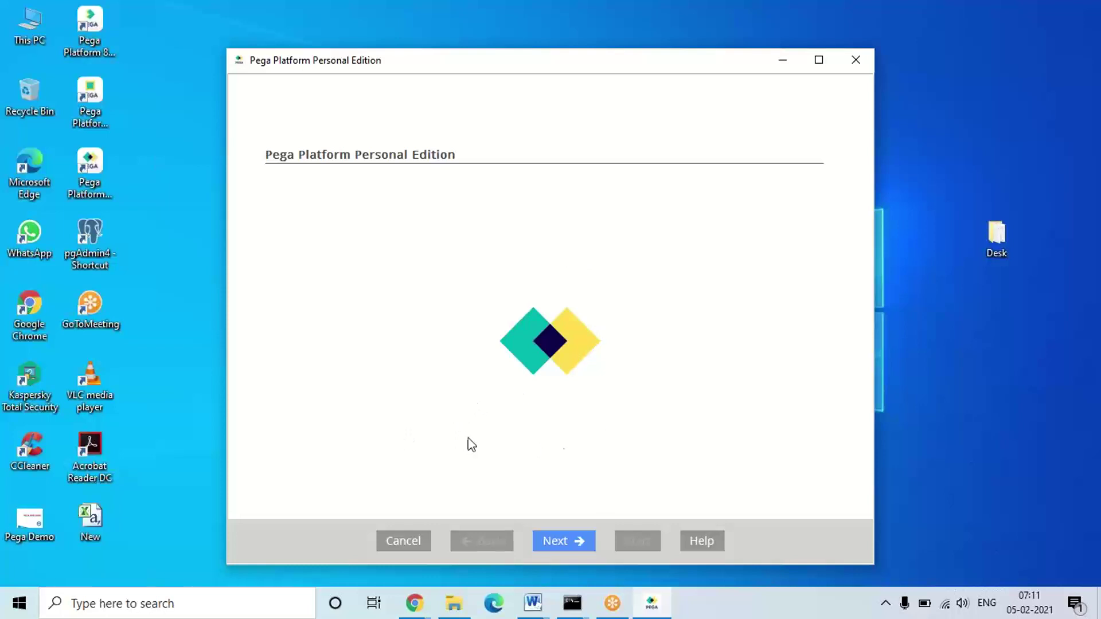
# Proceed past the wizard's welcome and Overview and Prerequisites pages and accept the License Agreement.
pyautogui.click(555, 540)
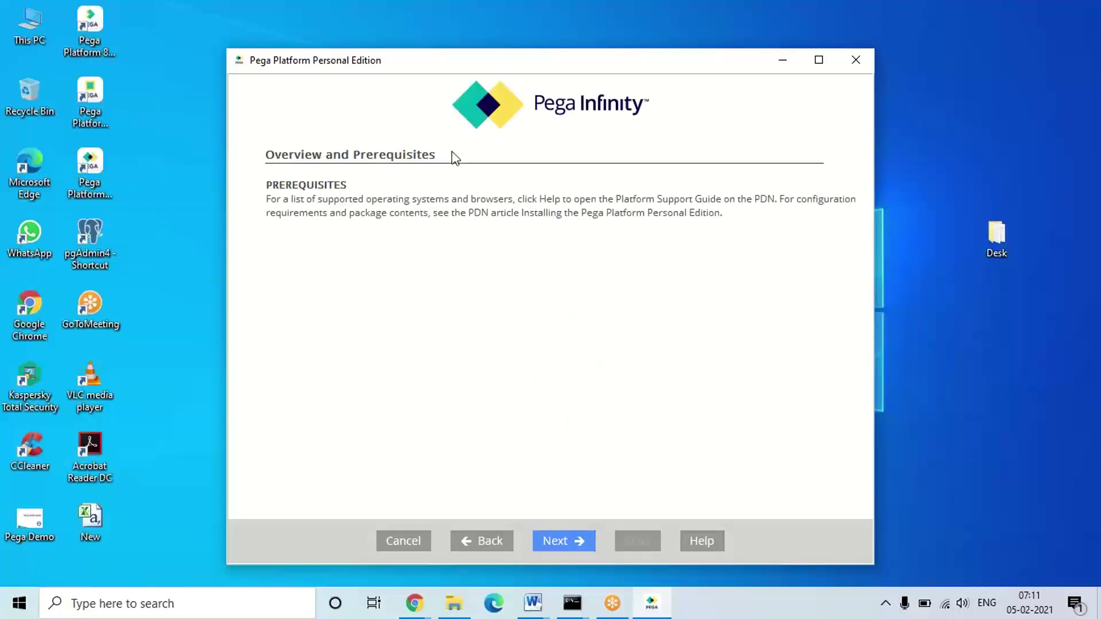
pyautogui.doubleClick(262, 188)
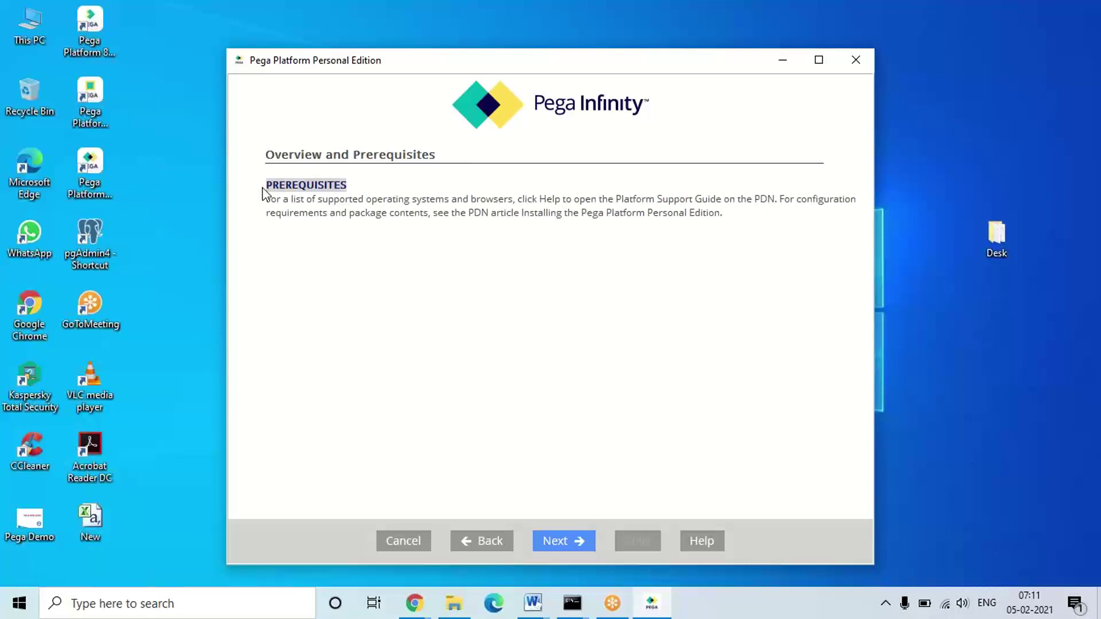
pyautogui.click(290, 233)
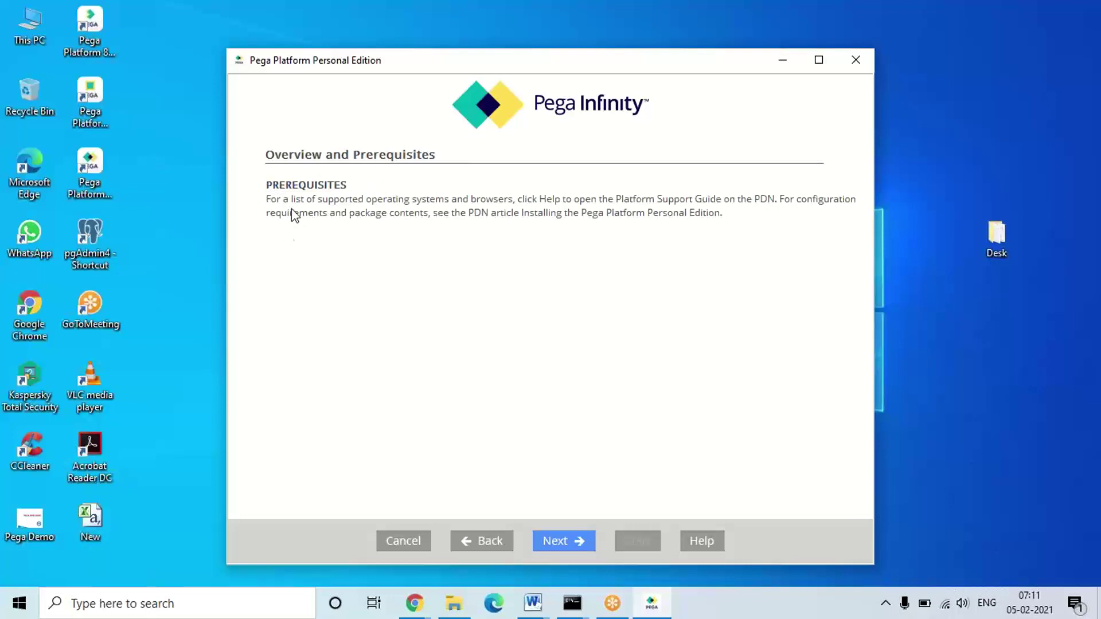
pyautogui.doubleClick(286, 187)
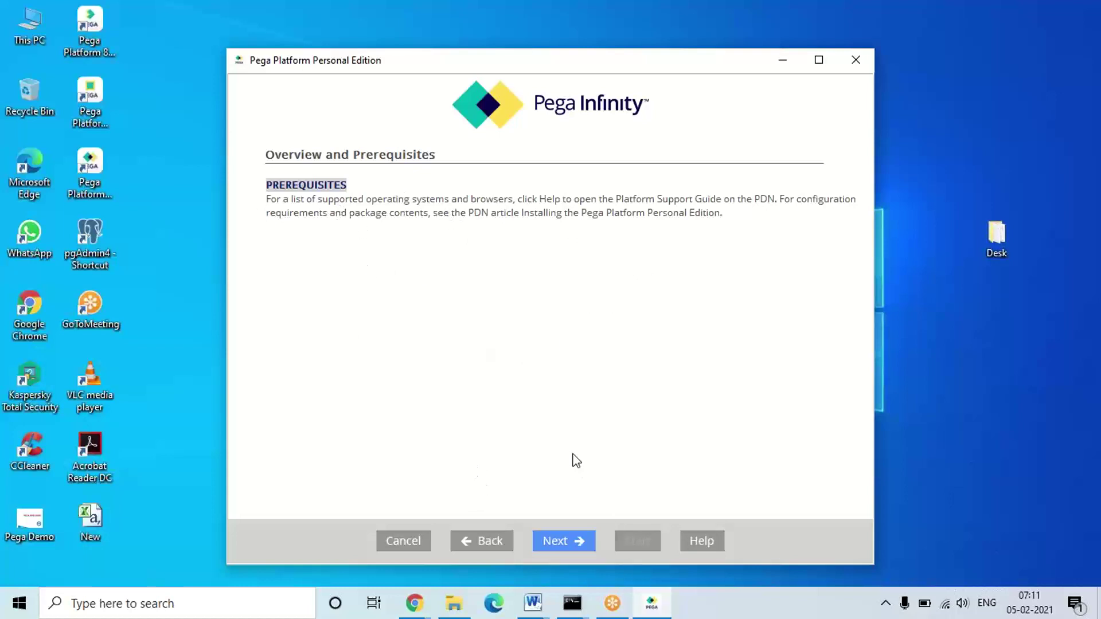
pyautogui.click(550, 542)
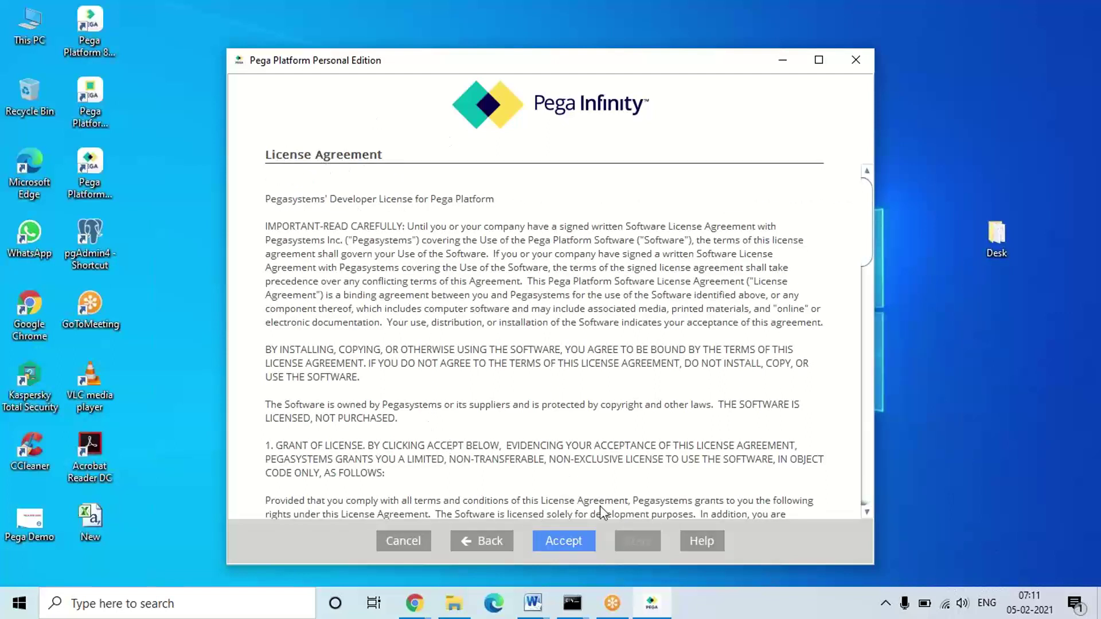
pyautogui.click(555, 541)
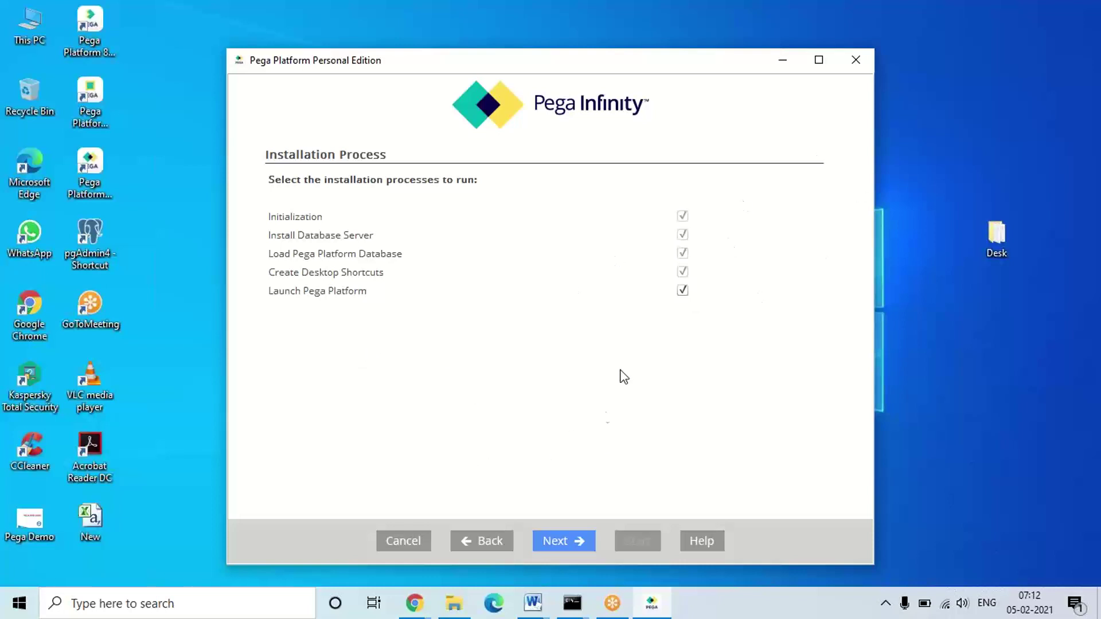
# Keep all installation processes selected and C:\ as the installation directory, and continue to Port Configuration.
pyautogui.click(550, 539)
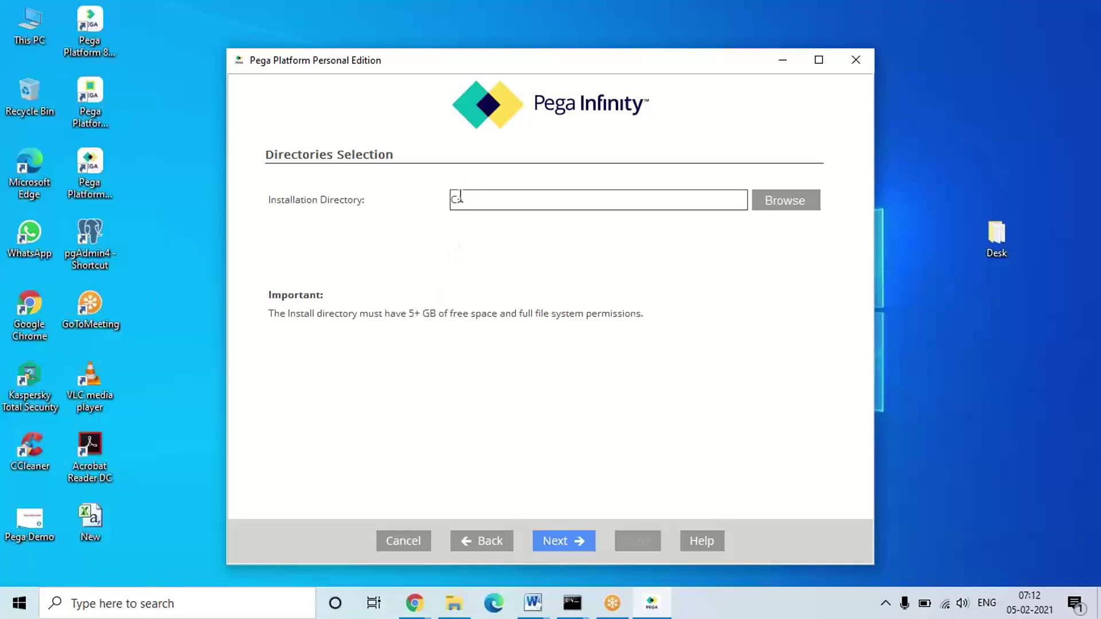
pyautogui.moveTo(462, 199); pyautogui.dragTo(440, 195)
pyautogui.click(546, 541)
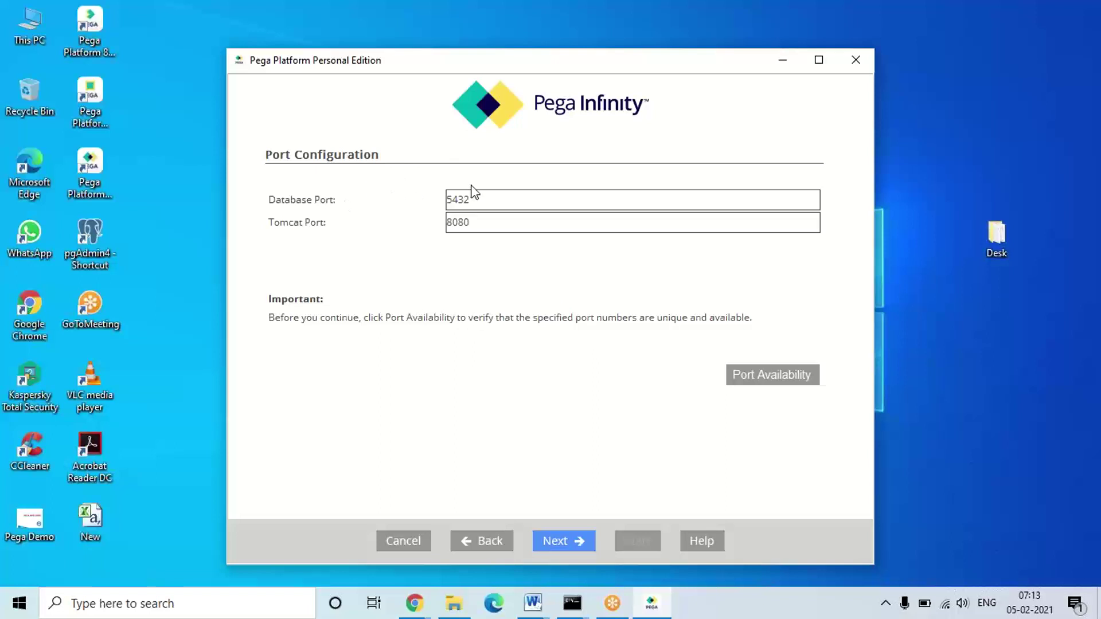
# Check the port availability for database port 5432 and Tomcat port 8080, and dismiss the result message.
pyautogui.doubleClick(459, 199)
pyautogui.doubleClick(458, 224)
pyautogui.click(508, 219)
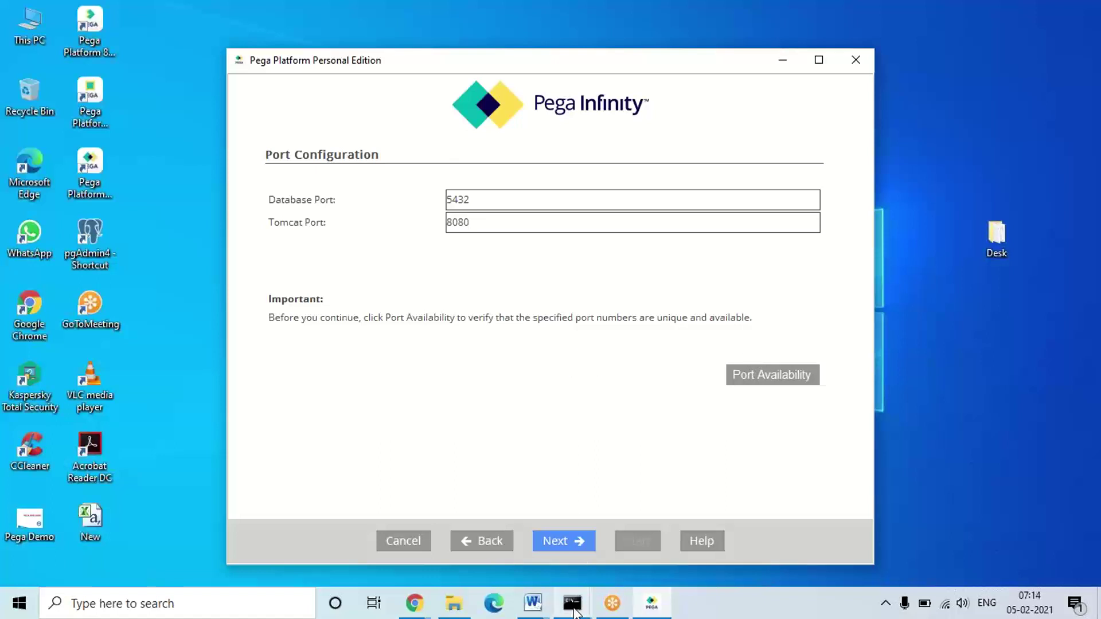
pyautogui.moveTo(575, 610)
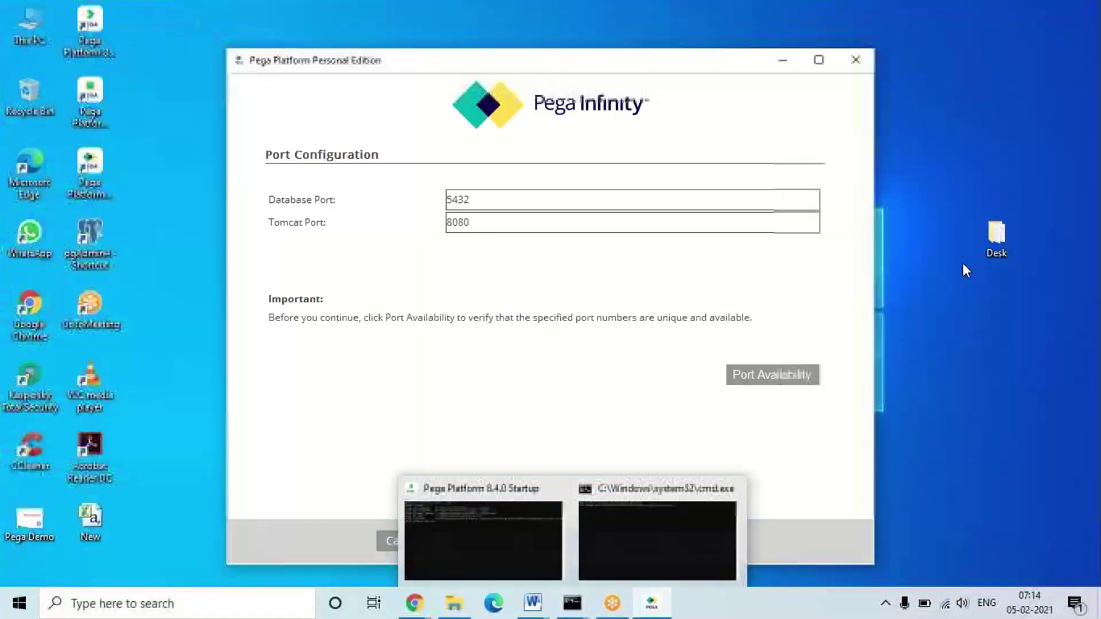
pyautogui.click(760, 377)
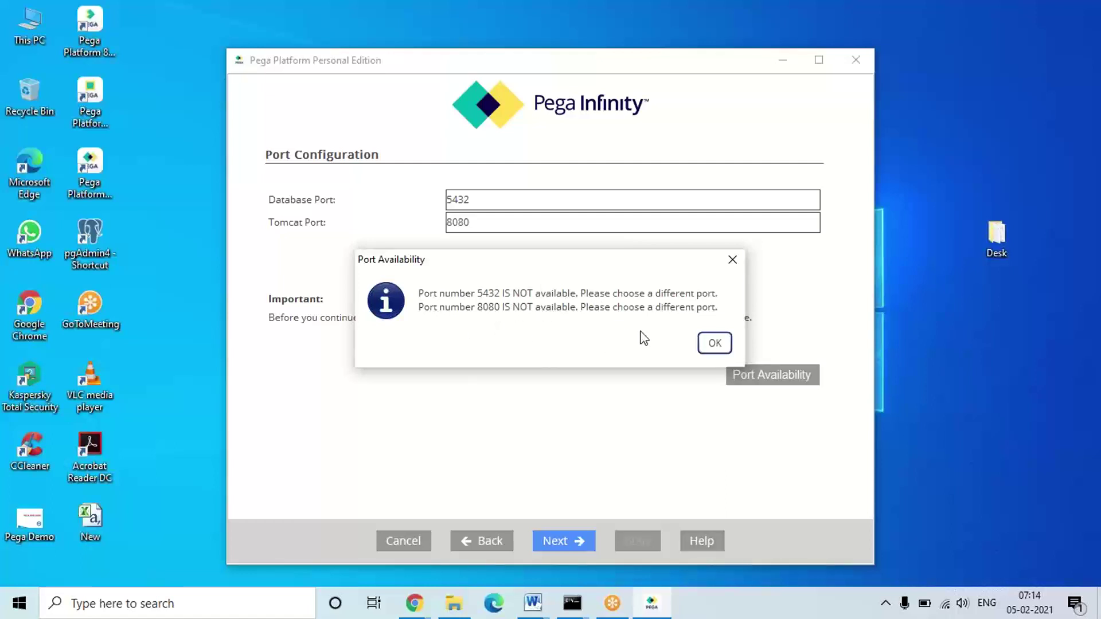
pyautogui.click(712, 342)
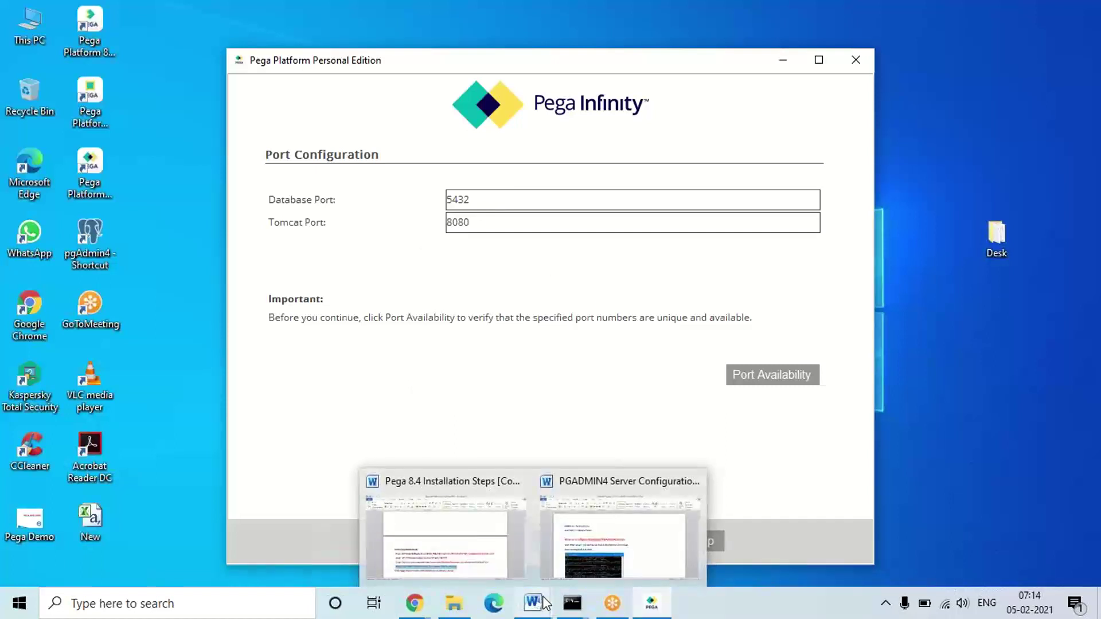
# Switch to the Pega 8.4 Installation Steps document in Word and review the extracted folder screenshot on page 3.
pyautogui.click(450, 539)
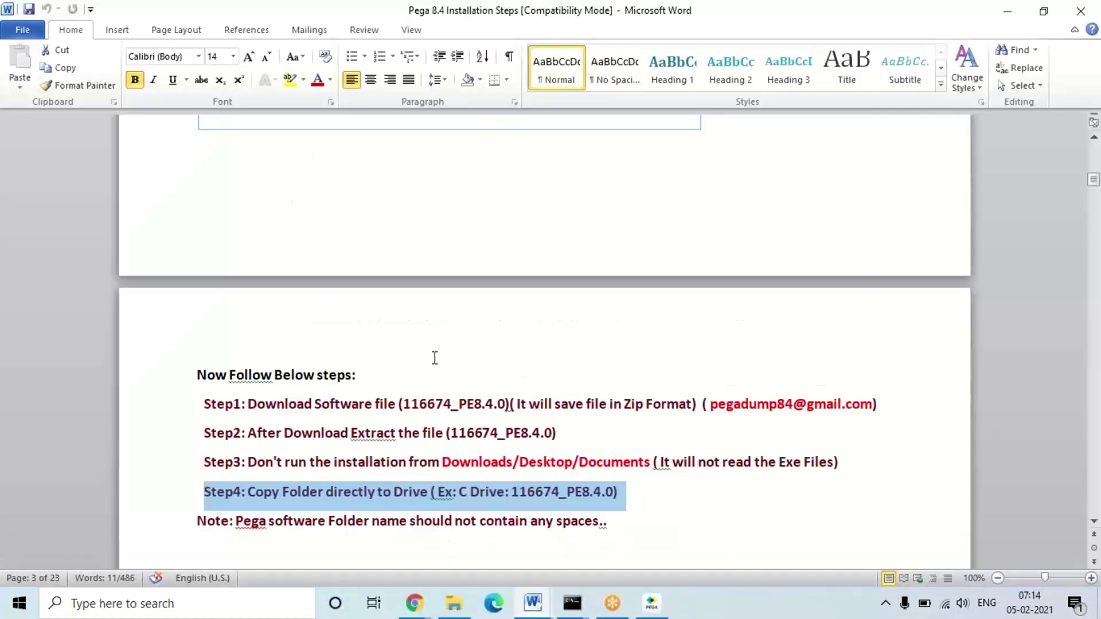
pyautogui.click(417, 355)
pyautogui.press('Down')
pyautogui.press('Down')
pyautogui.press('Down')
pyautogui.press('Down')
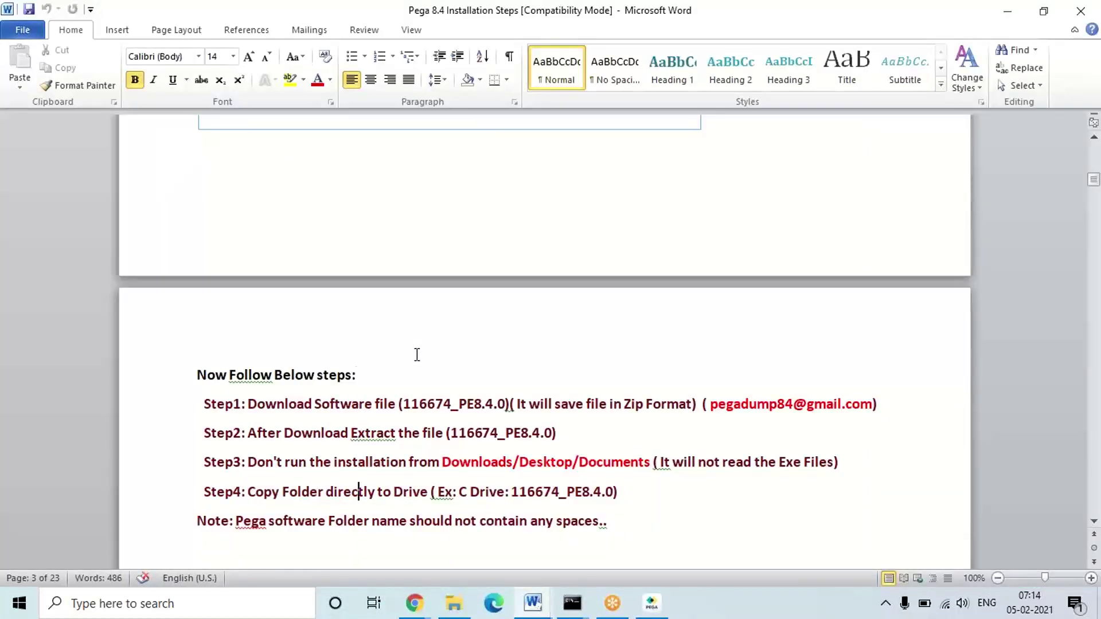
pyautogui.press('Down')
pyautogui.press('Down')
pyautogui.press('Down')
pyautogui.press('Down')
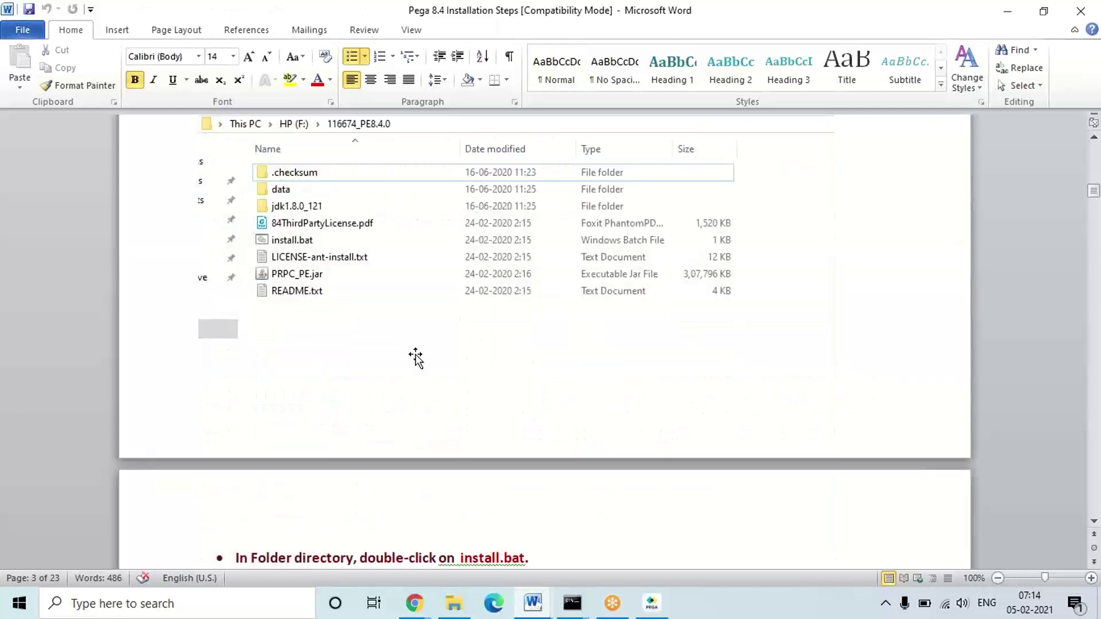
pyautogui.click(415, 358)
pyautogui.press('Up')
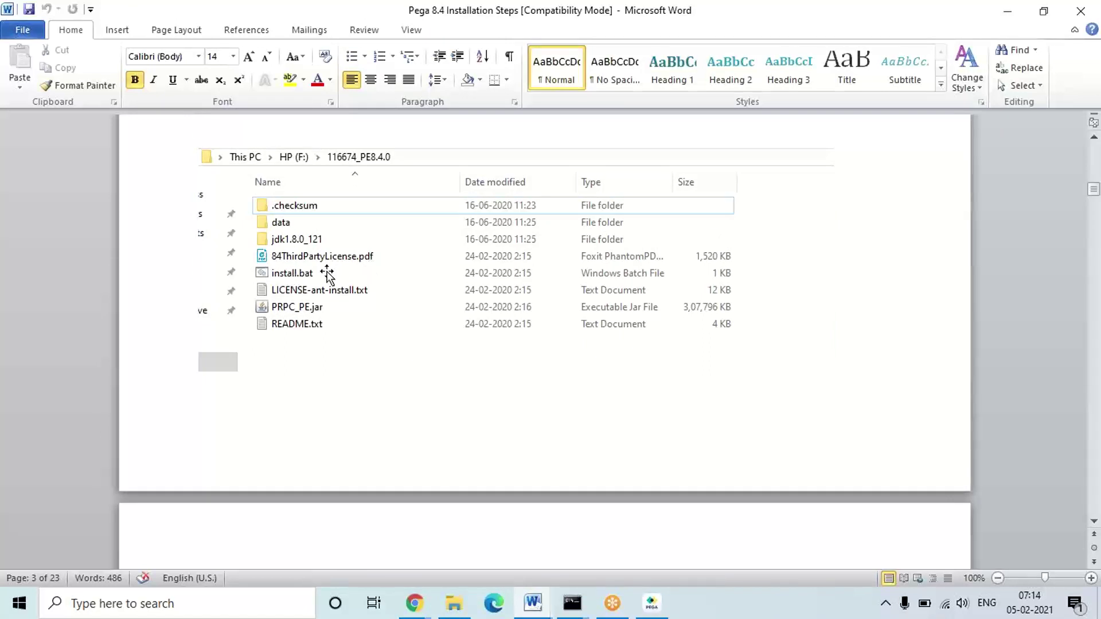
pyautogui.click(297, 327)
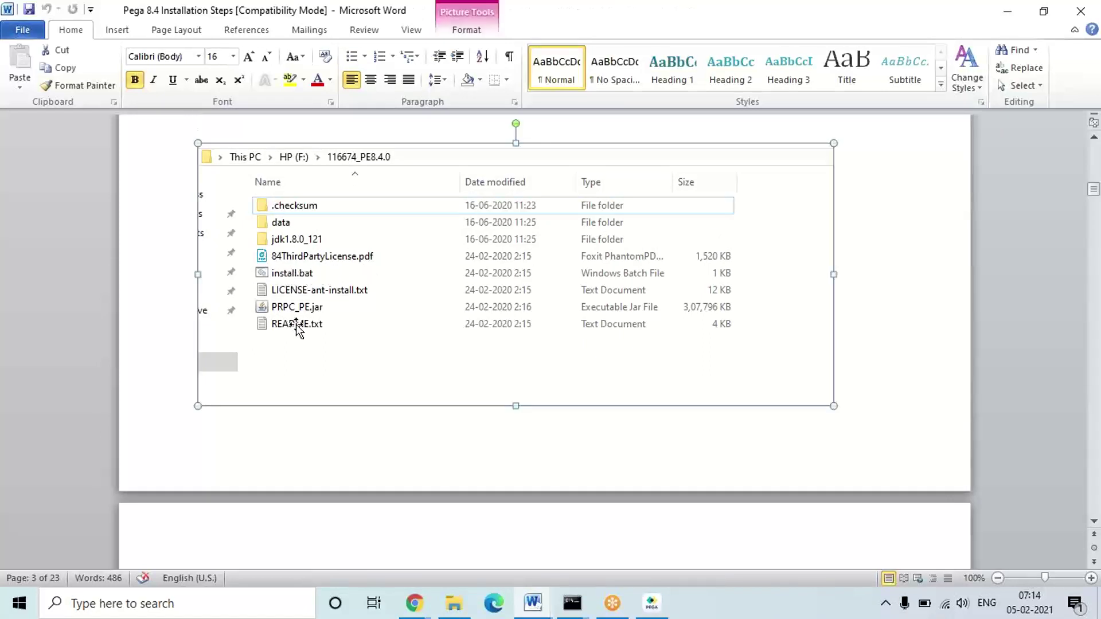
# Review the document's install.bat instructions and its wizard screenshots from the welcome page through the License Agreement.
pyautogui.press('Down')
pyautogui.press('Down')
pyautogui.press('Down')
pyautogui.press('Down')
pyautogui.press('Down')
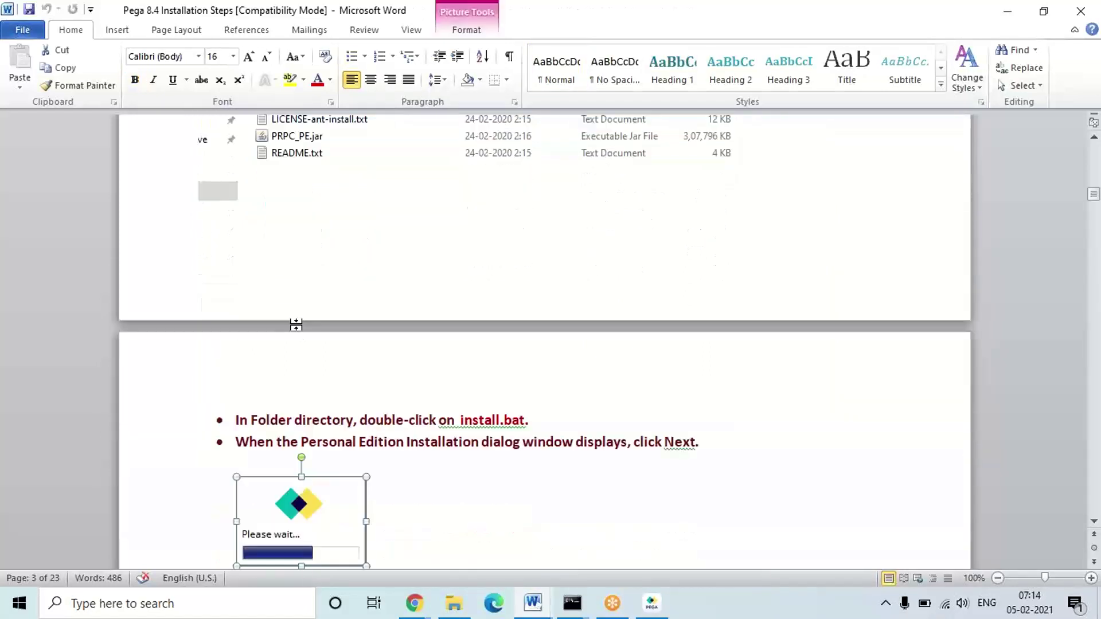
pyautogui.press('Down')
pyautogui.press('Down')
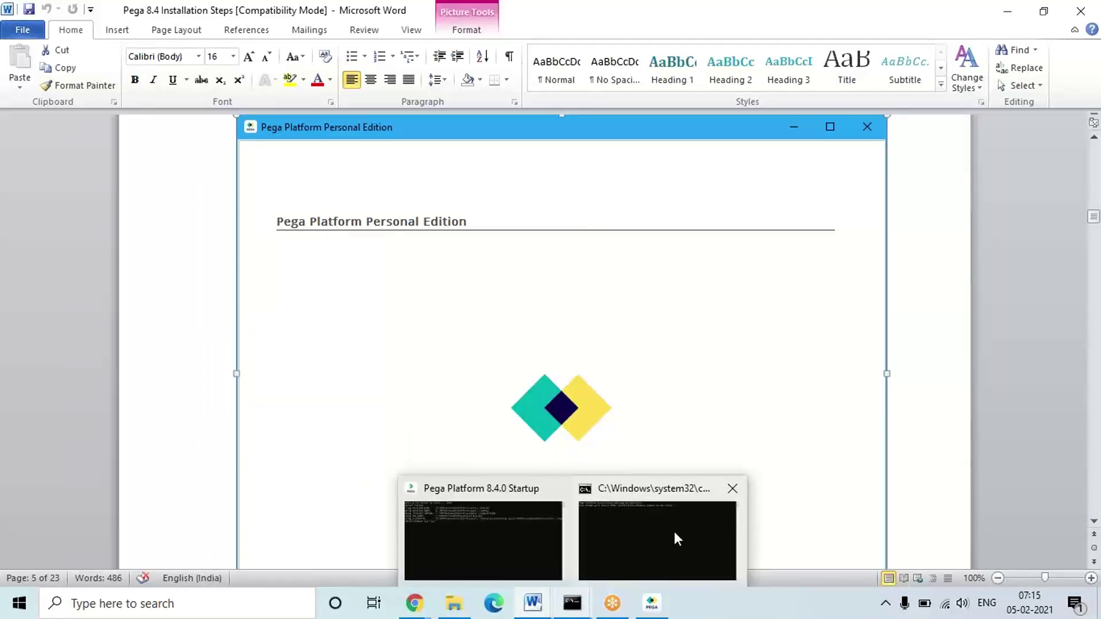
pyautogui.click(940, 344)
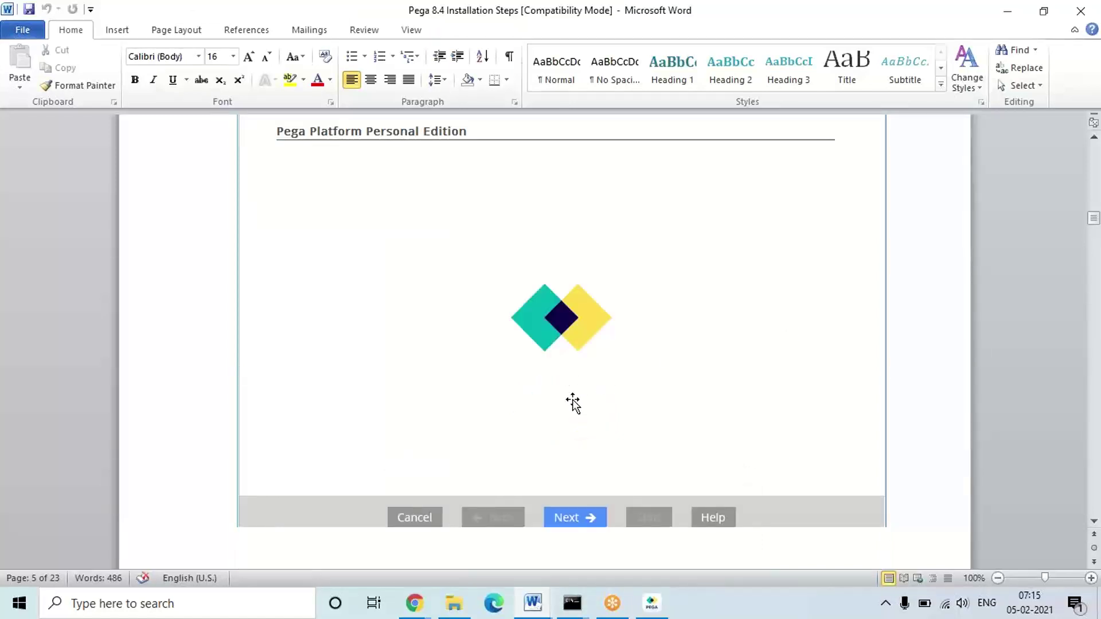
pyautogui.scroll(-15, 572, 403)
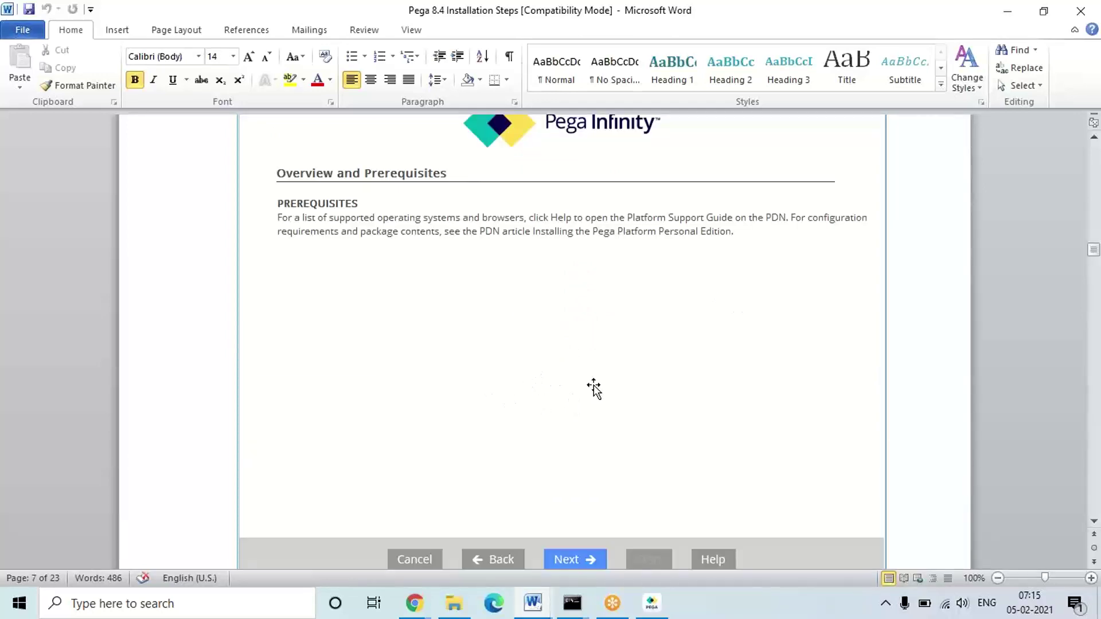
pyautogui.scroll(-15, 594, 388)
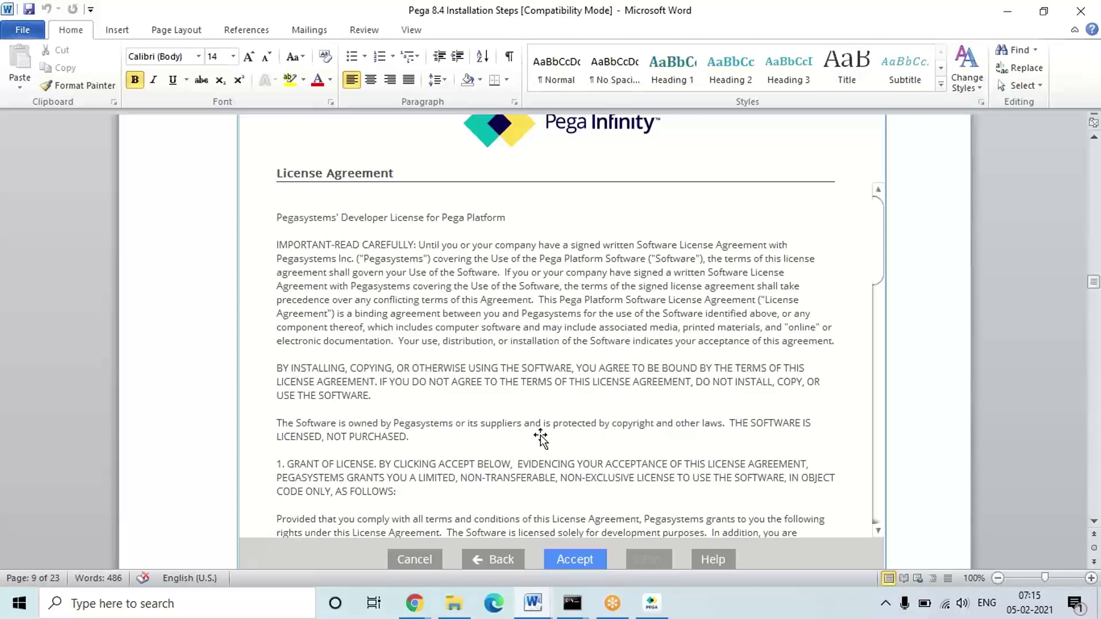
# Examine the document's Installation Process and Directories Selection screenshots and continue to the note on directory disk space.
pyautogui.scroll(-5, 548, 441)
pyautogui.press('Down')
pyautogui.press('Down')
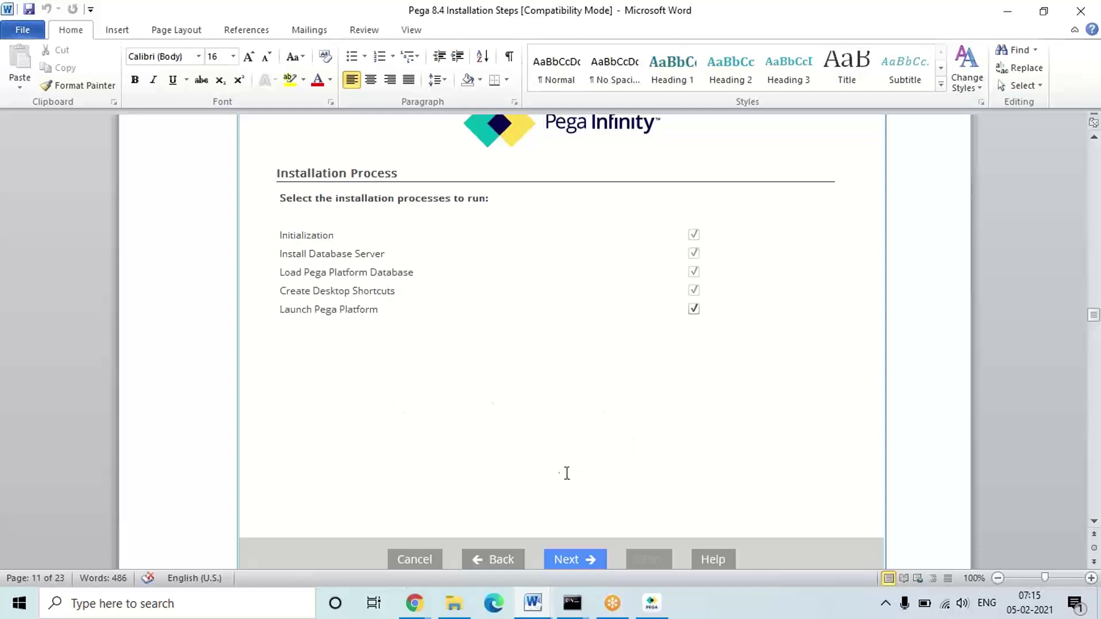
pyautogui.press('Down')
pyautogui.press('Down')
pyautogui.press('Down')
pyautogui.press('Down')
pyautogui.press('Down')
pyautogui.press('Down')
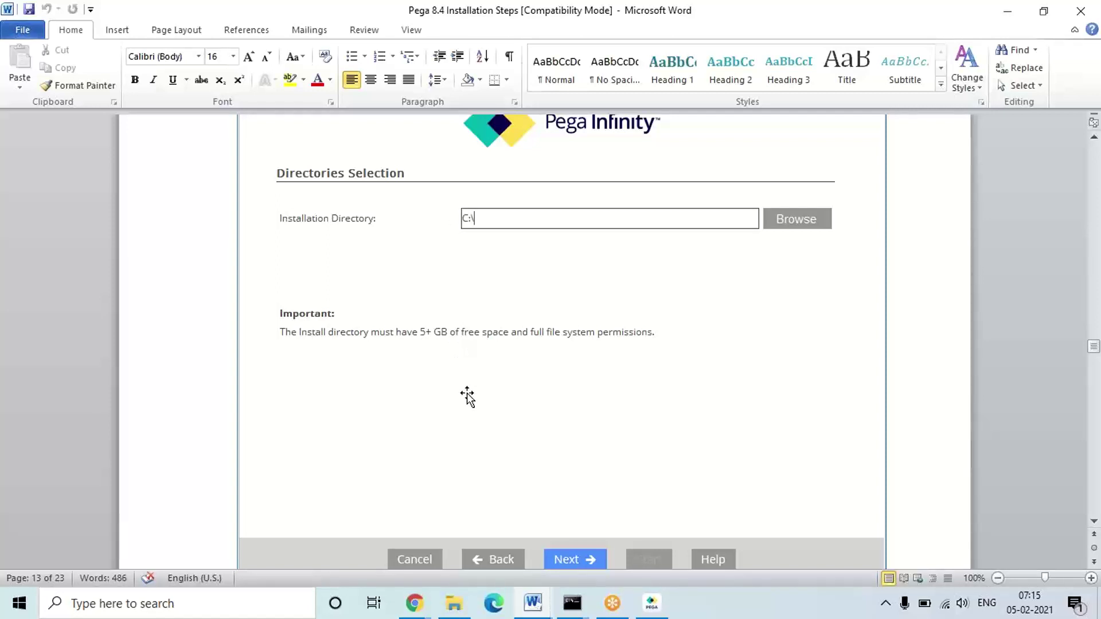
pyautogui.press('Down')
pyautogui.press('Down')
pyautogui.press('Down')
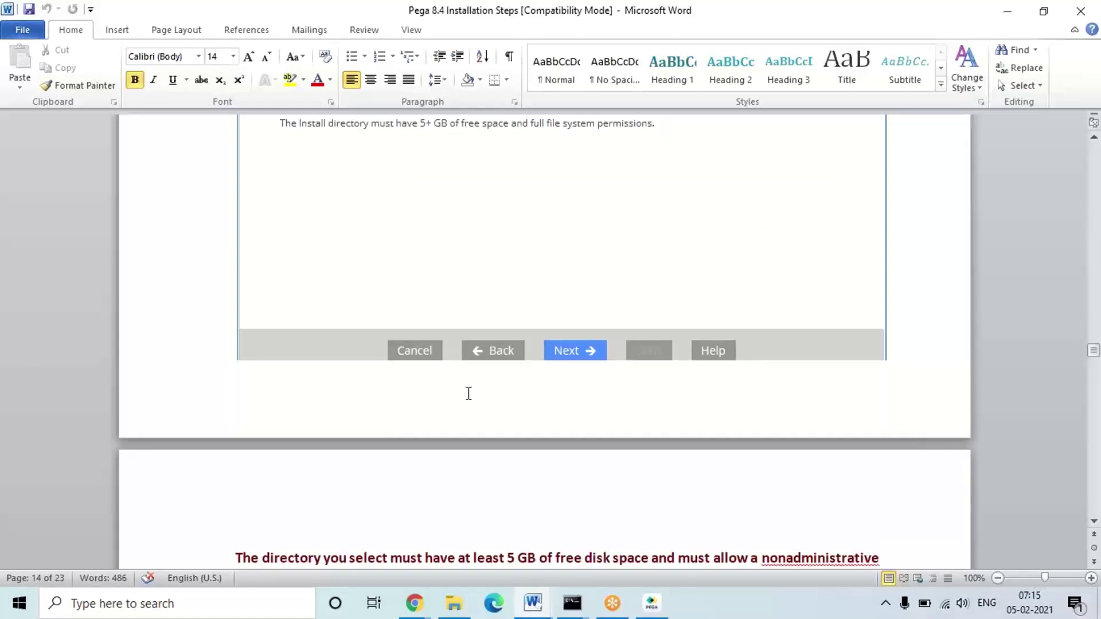
# Review the document's Windows Firewall alert screenshot with its Allow Access note, through to the explanation of the default port assignment.
pyautogui.hotkey('ctrl', 'v')
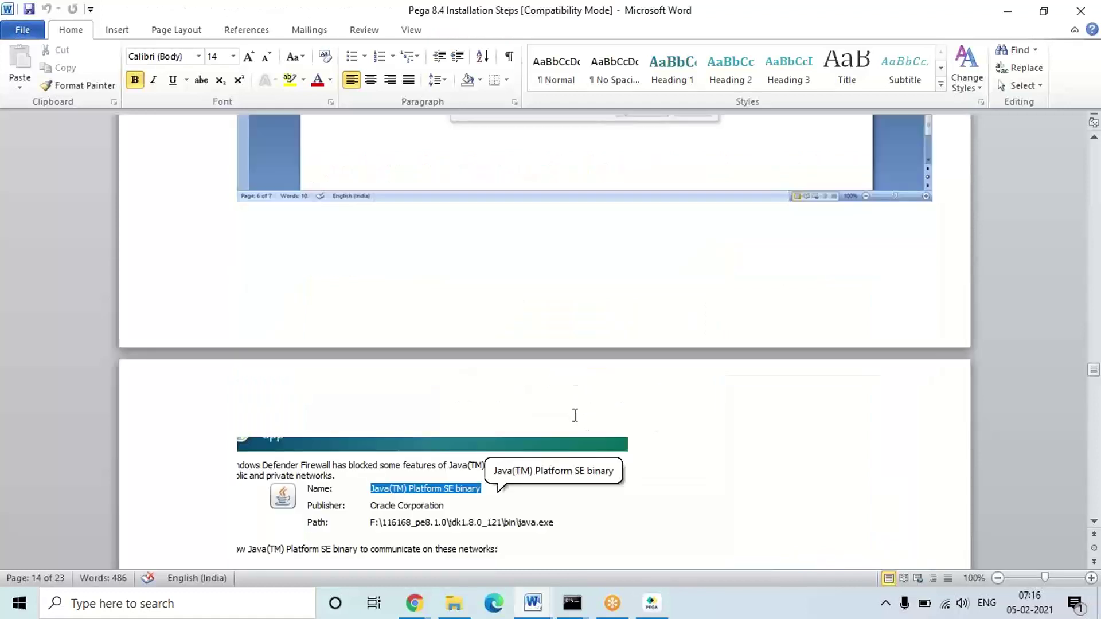
pyautogui.press('pagedown')
pyautogui.press('Down')
pyautogui.press('Down')
pyautogui.press('Down')
pyautogui.press('Down')
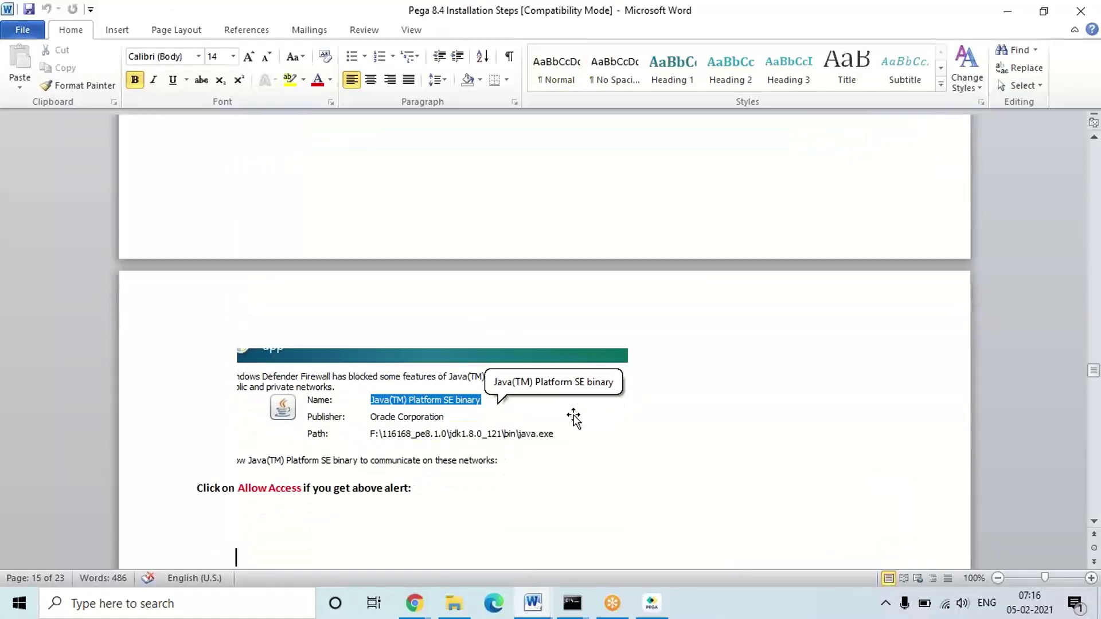
pyautogui.write('The Port Configuration window displays the default port assignment that the Personal Edition uses for the Database and Tomcat.')
pyautogui.press('Return')
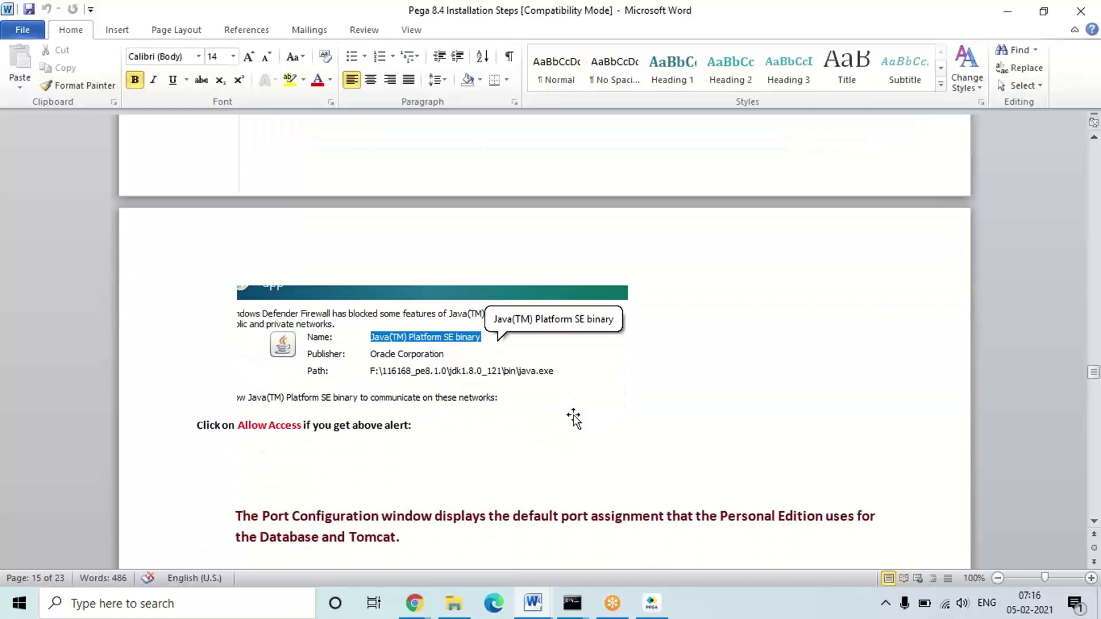
# Examine the document's Port Configuration and Port Availability screenshots, including the example server and database port numbers.
pyautogui.hotkey('ctrl', 'v')
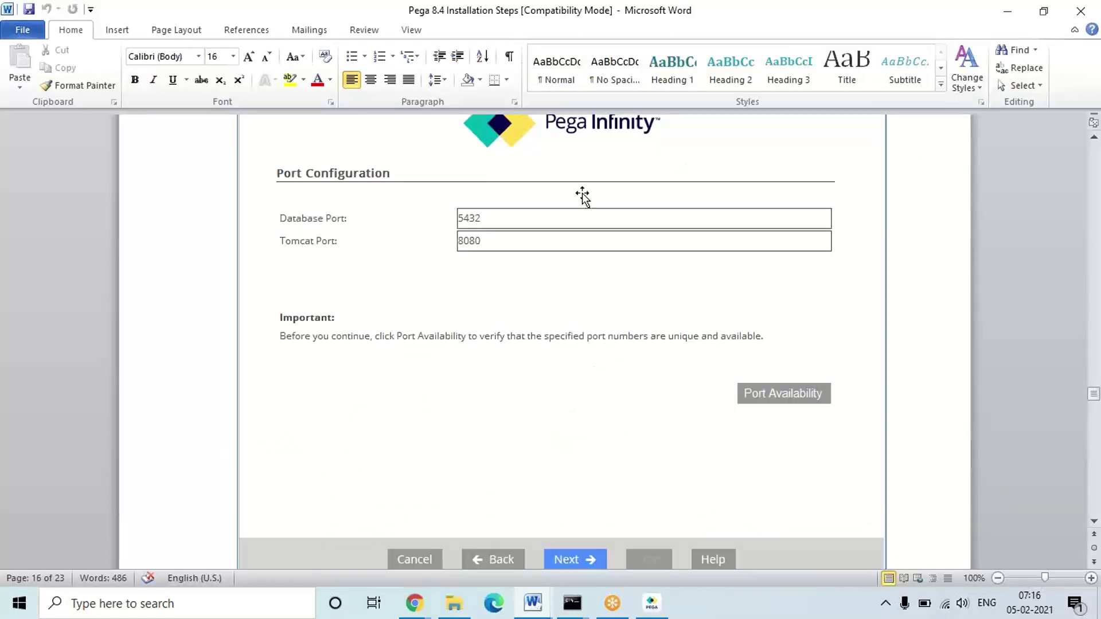
pyautogui.press('Return')
pyautogui.write('Click to verify that the default ports are available. If there are conflicts, enter a different port number and run the check again. Click Next.')
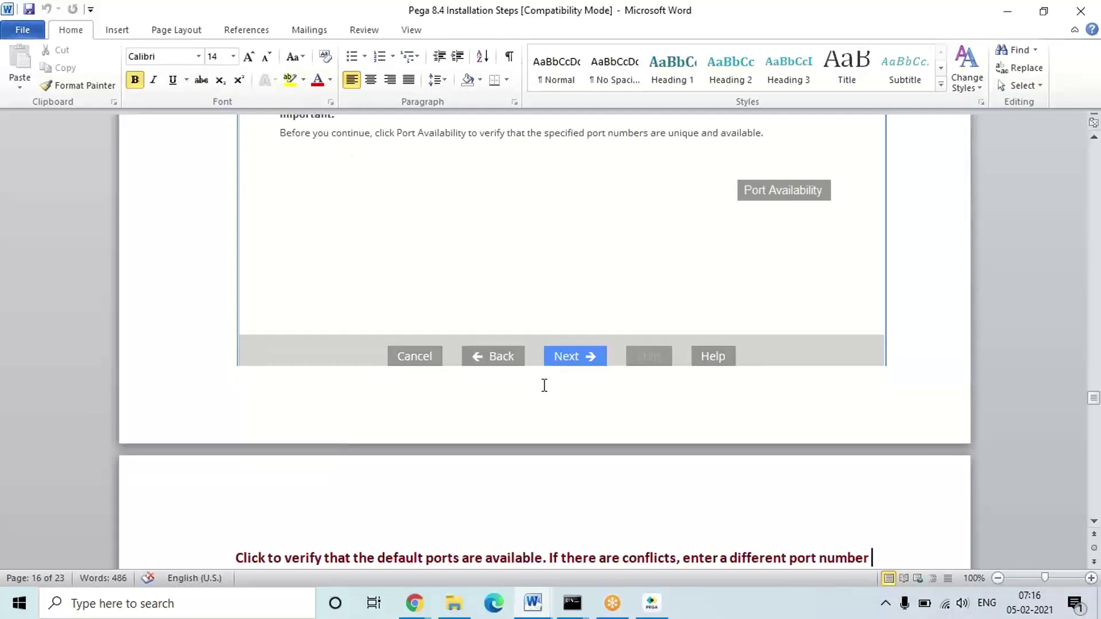
pyautogui.press('Return')
pyautogui.hotkey('ctrl', 'v')
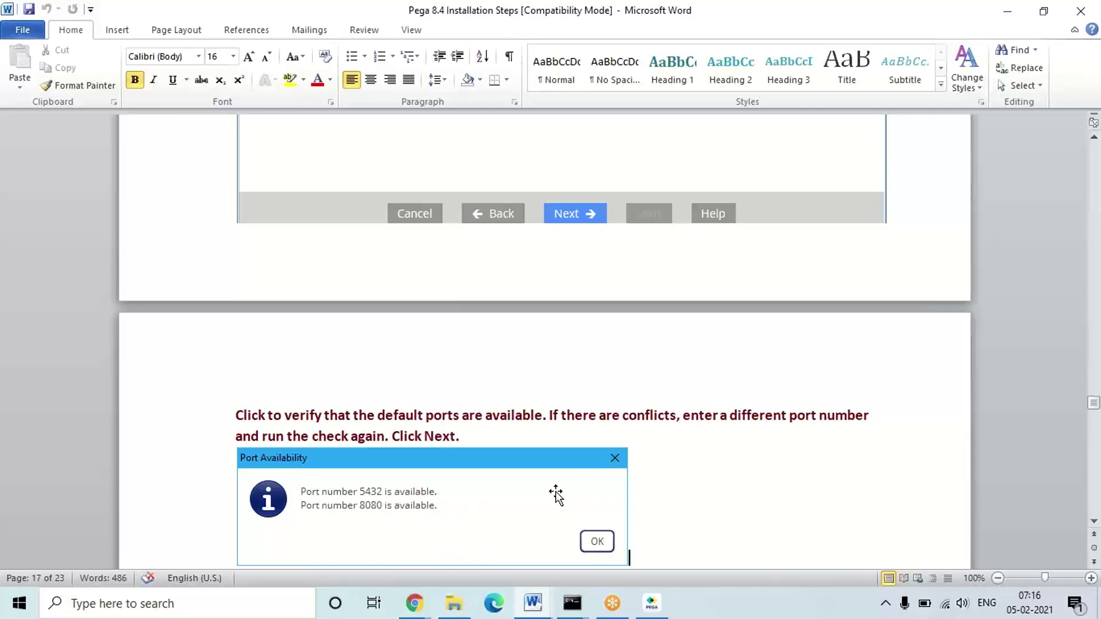
pyautogui.scroll(-1, 555, 494)
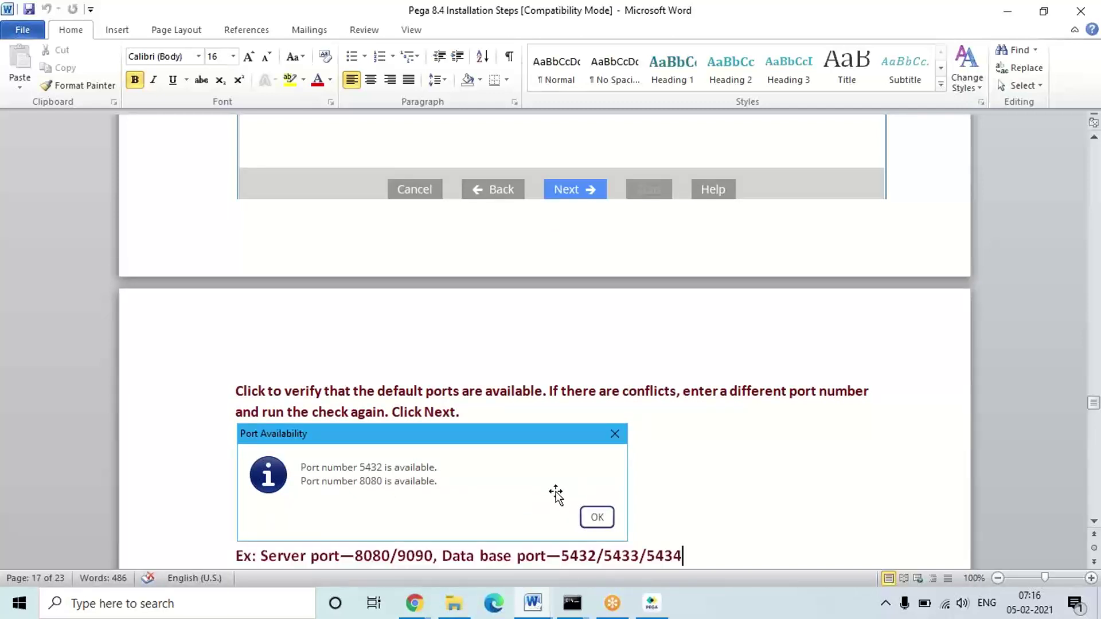
pyautogui.scroll(-1, 500, 517)
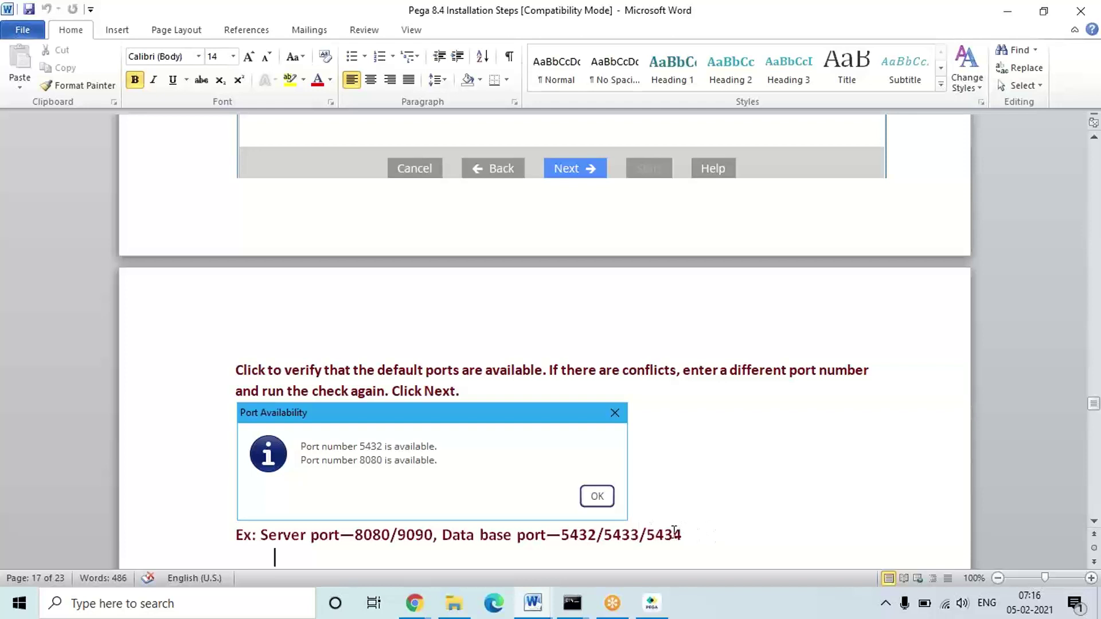
pyautogui.click(722, 525)
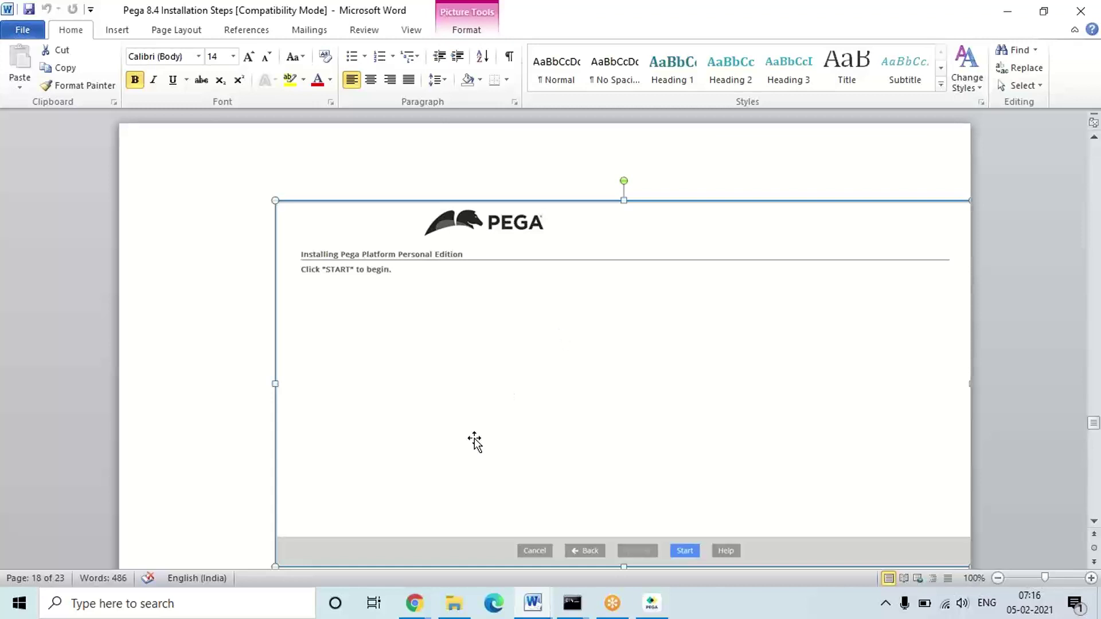
# Review the document's installation start page, the Click Start instruction and the installer output screenshots.
pyautogui.scroll(-1, 691, 361)
pyautogui.press('Down')
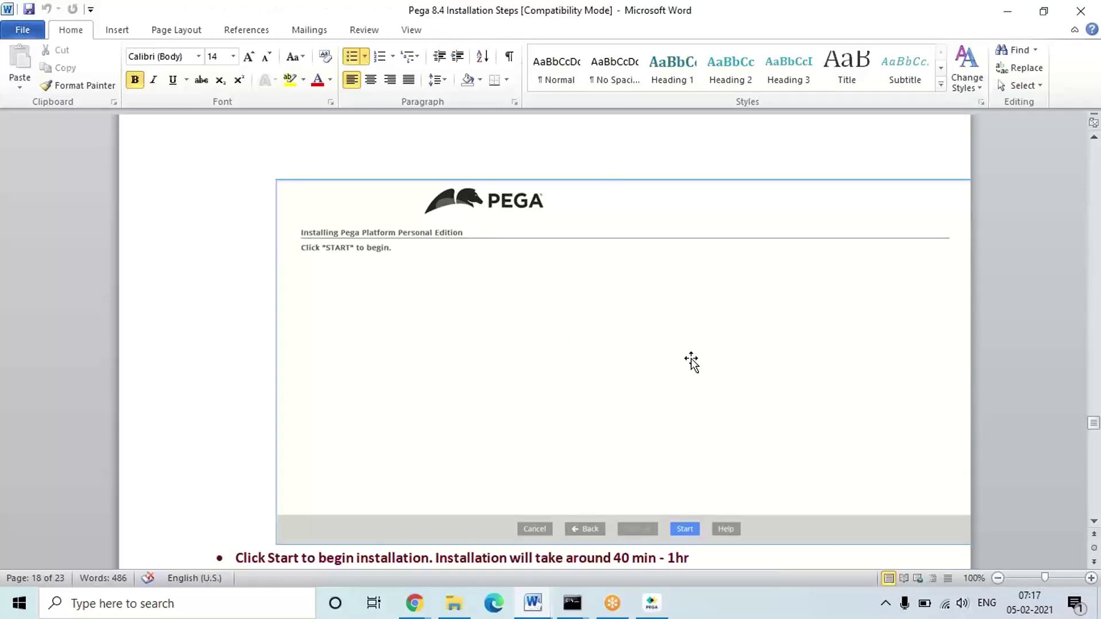
pyautogui.press('Return')
pyautogui.press('BackSpace')
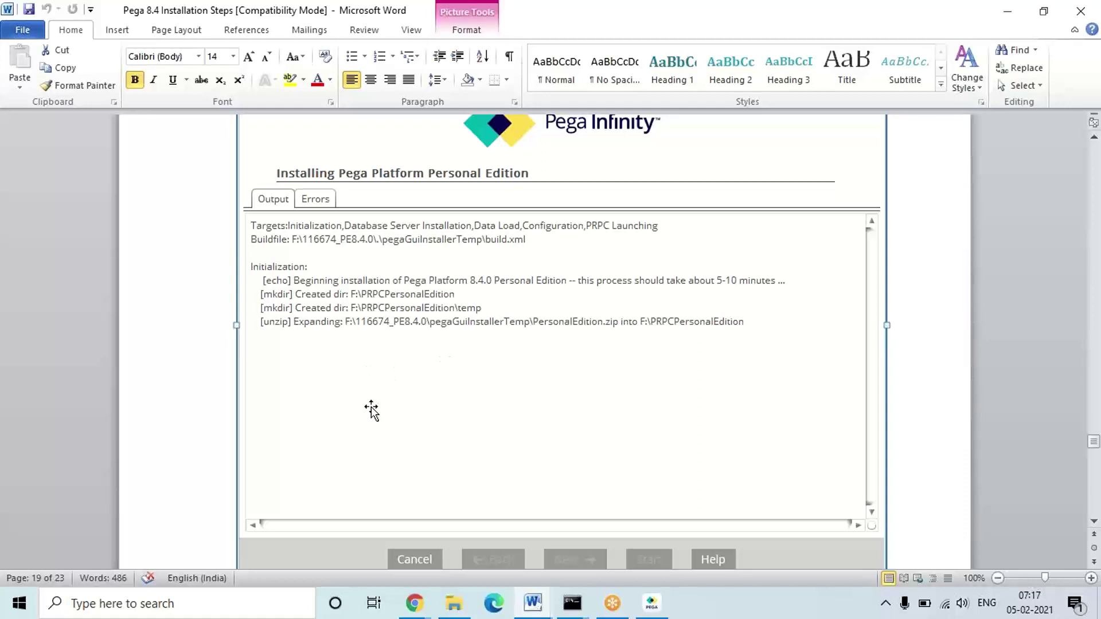
pyautogui.scroll(-10, 371, 409)
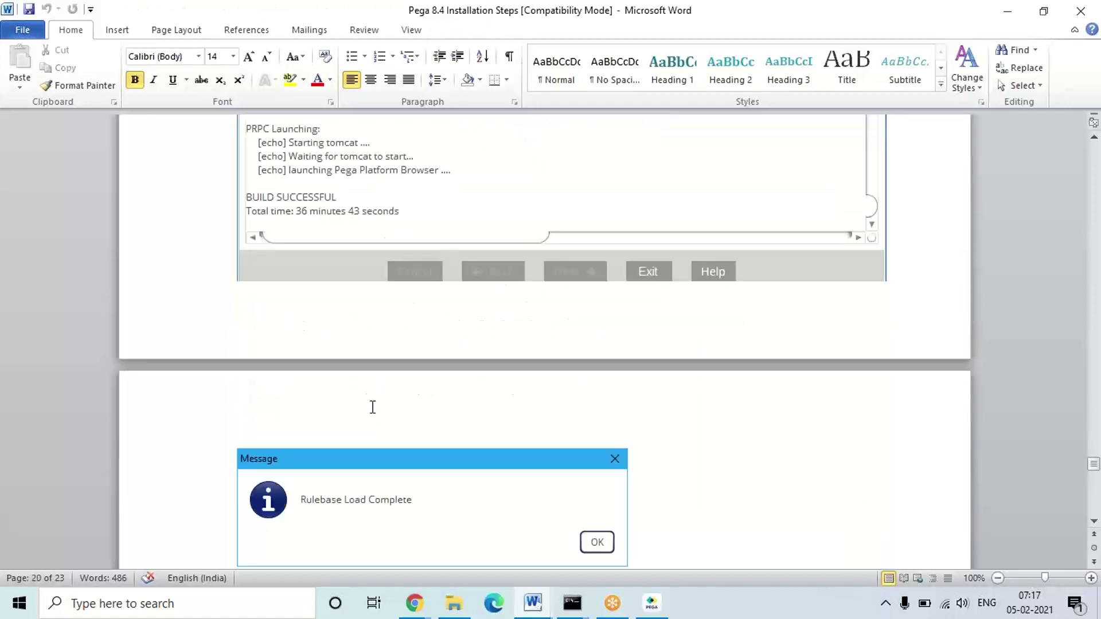
# Review the document's Rulebase Load Complete message, the post-install launch note and the Pega login page screenshot.
pyautogui.scroll(-1, 372, 407)
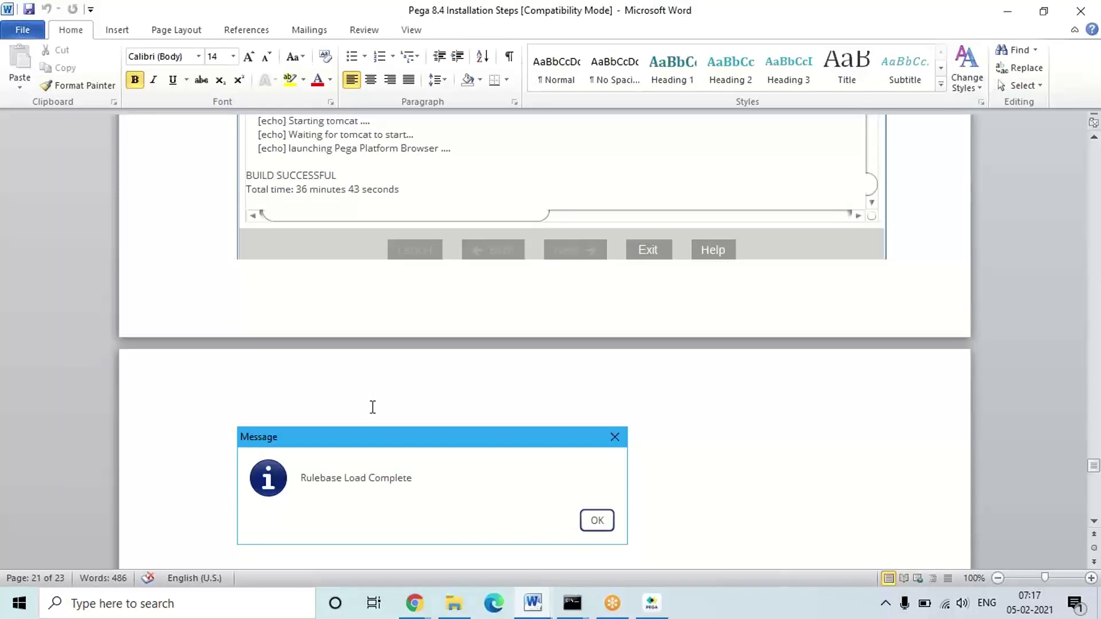
pyautogui.press('Down')
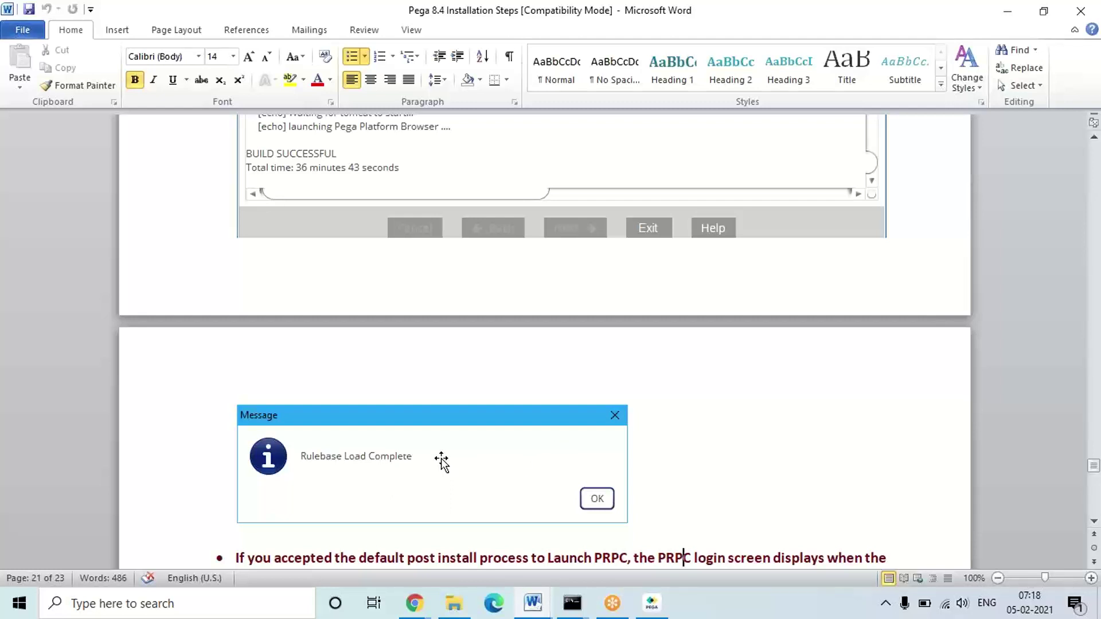
pyautogui.press('Down')
pyautogui.press('Down')
pyautogui.press('Down')
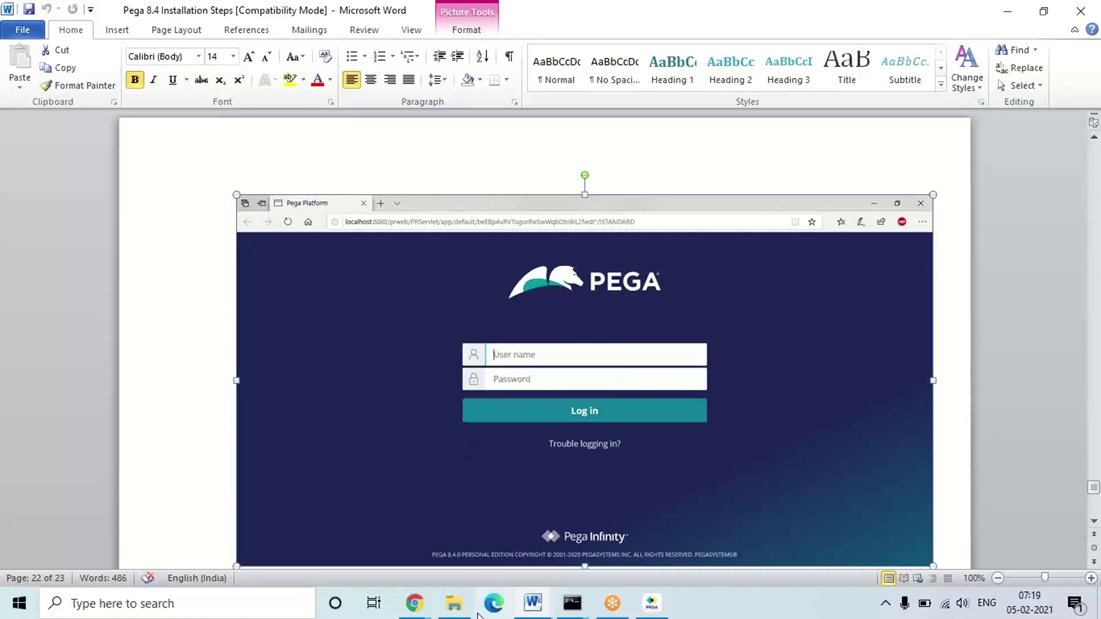
# Switch to File Explorer and inspect the contents of the PRPCPersonalEdition folder on Local Disk (C:).
pyautogui.click(455, 605)
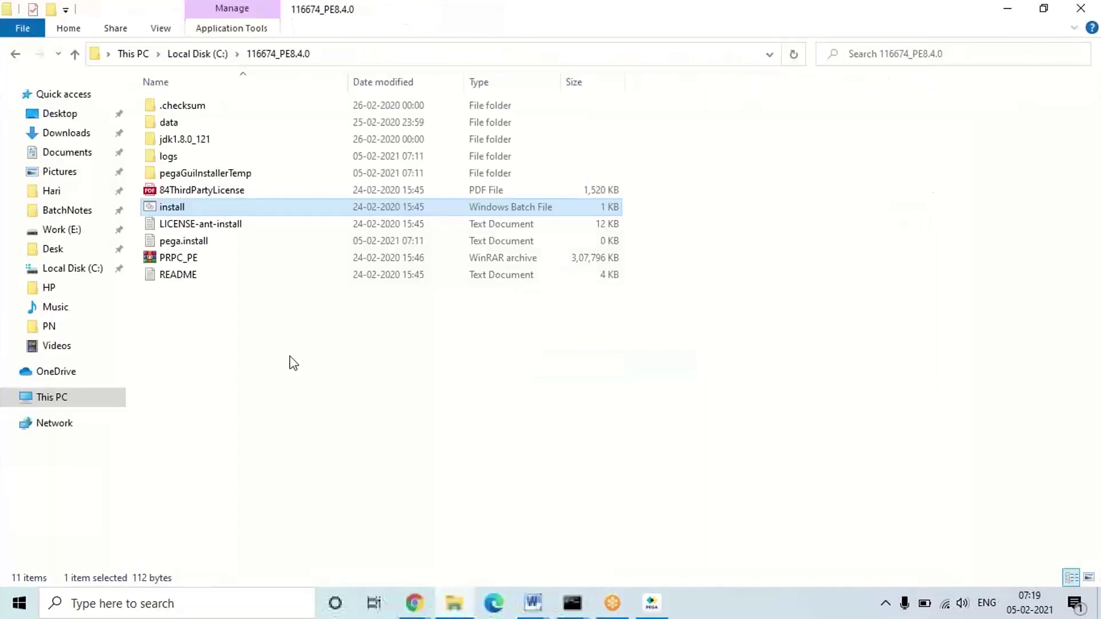
pyautogui.click(201, 53)
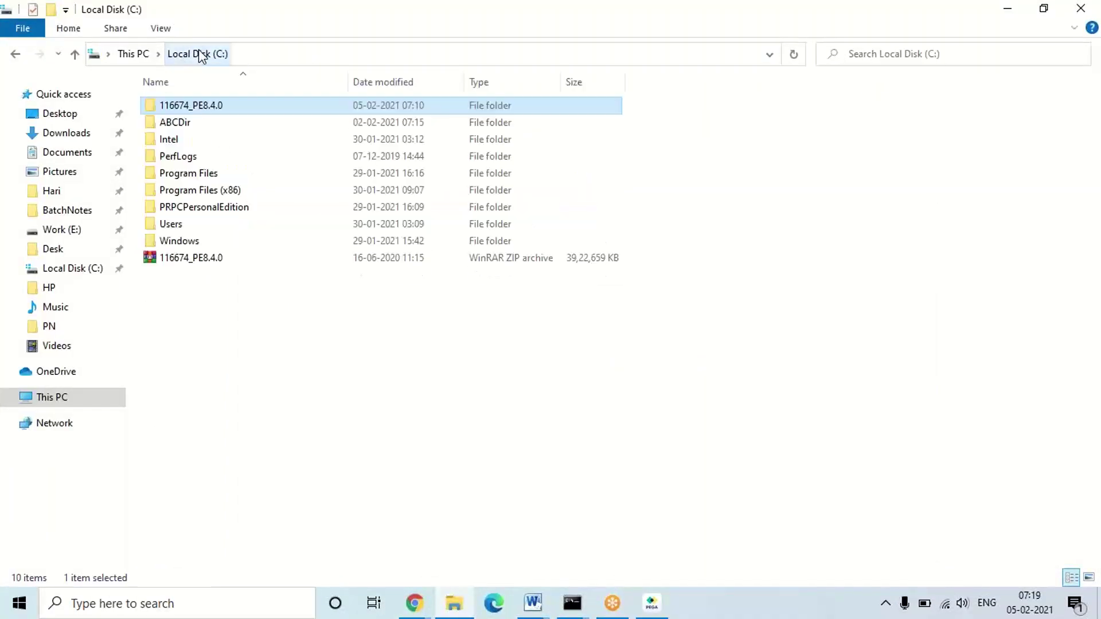
pyautogui.click(202, 210)
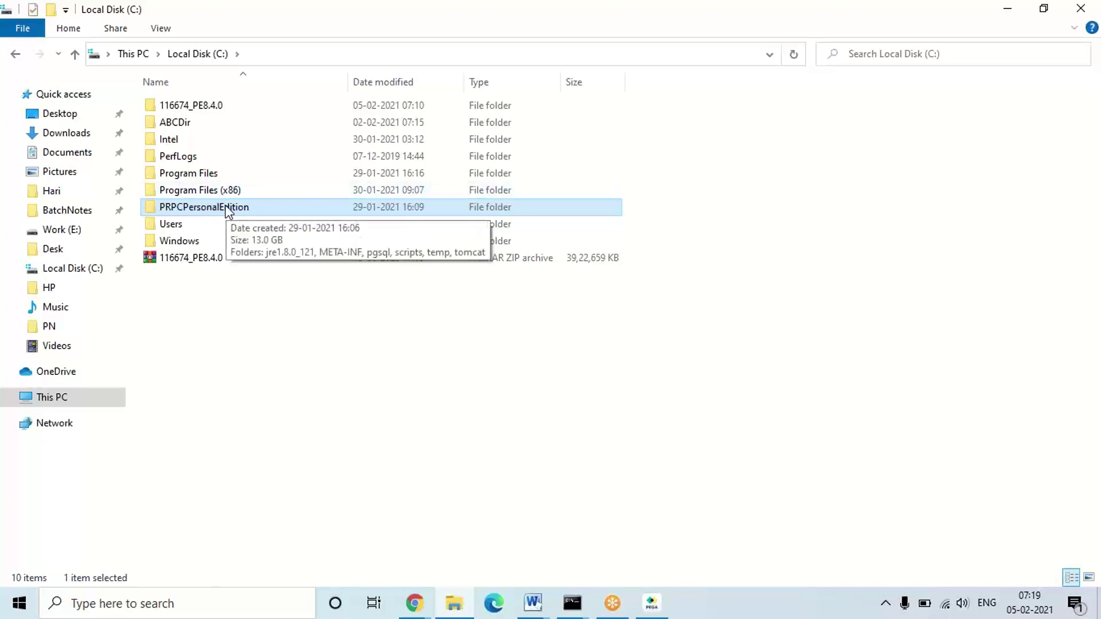
pyautogui.click(207, 376)
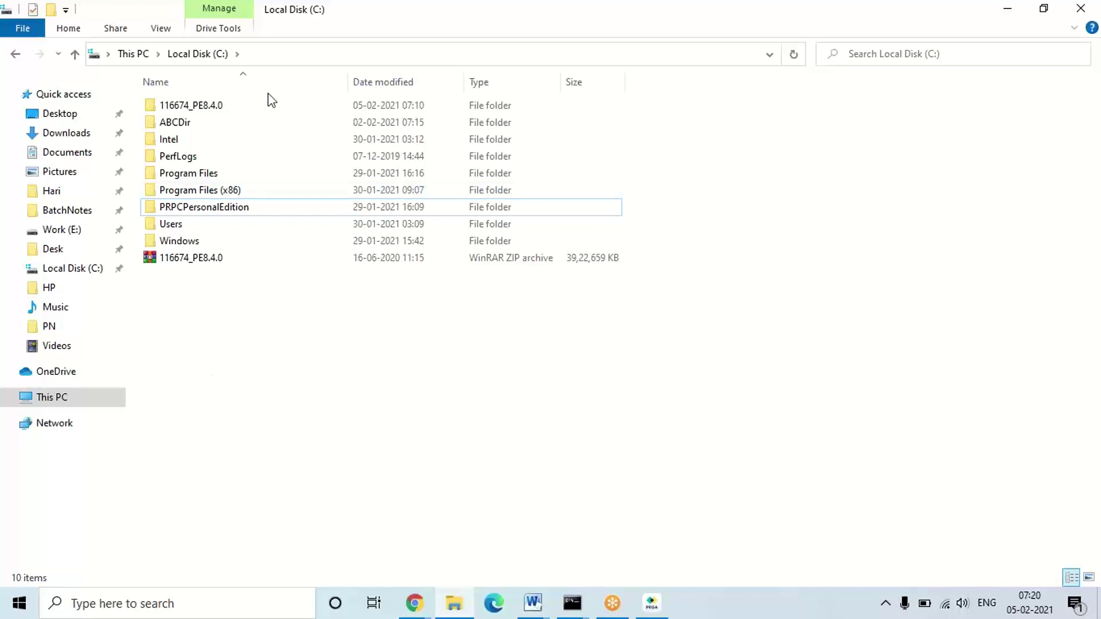
pyautogui.doubleClick(202, 207)
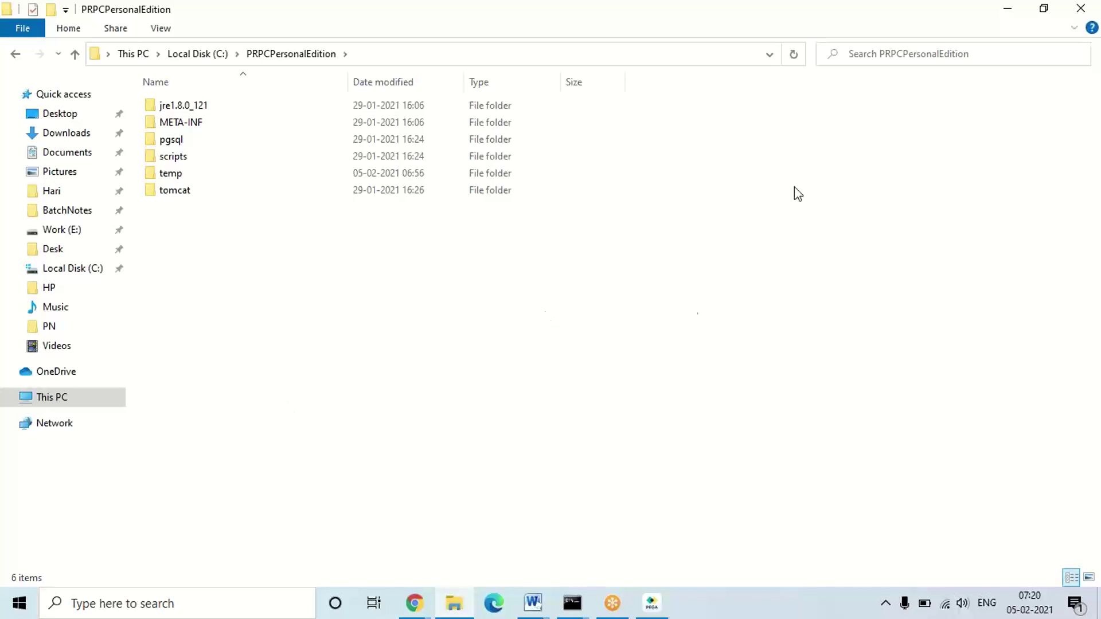
# Return to the Pega Platform Personal Edition setup wizard, advance from Port Configuration to the installation start page, and close the wizard.
pyautogui.click(1007, 10)
pyautogui.click(1007, 11)
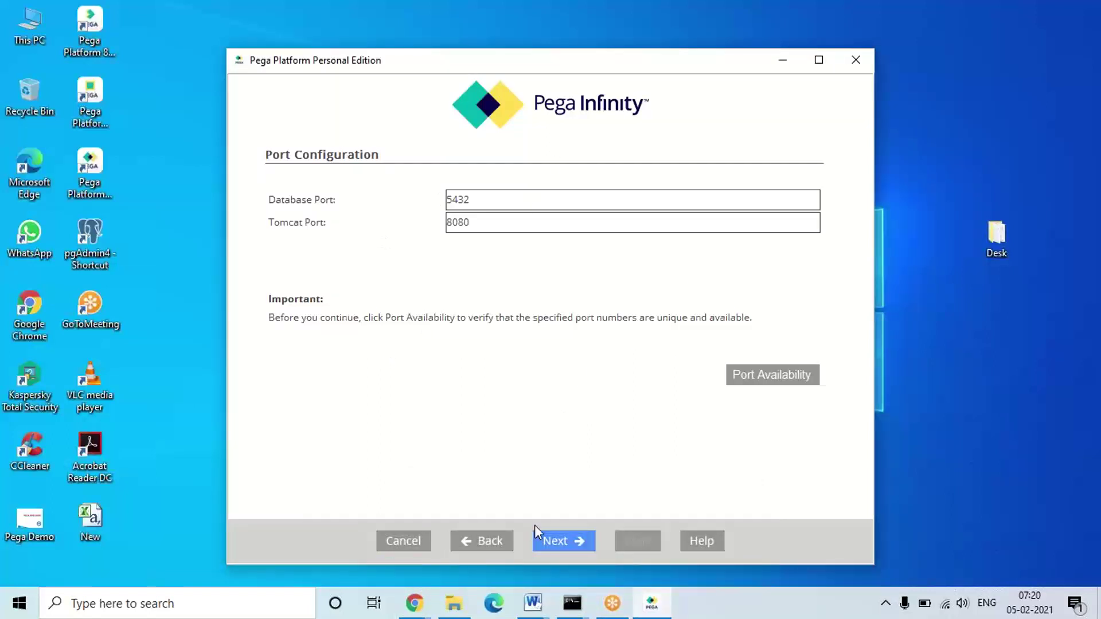
pyautogui.click(569, 540)
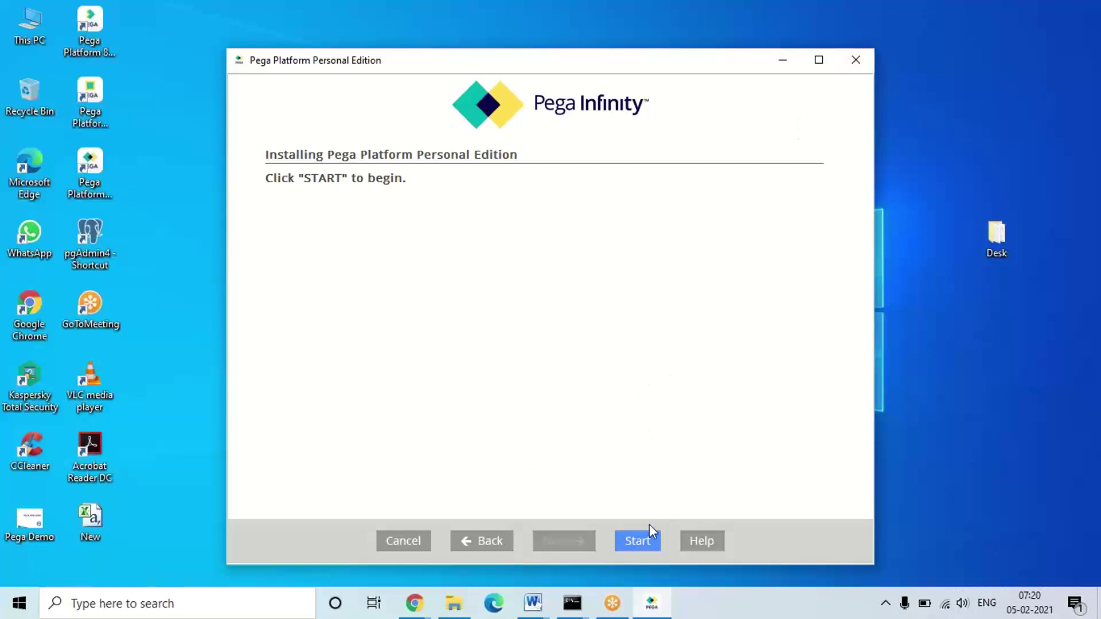
pyautogui.click(861, 65)
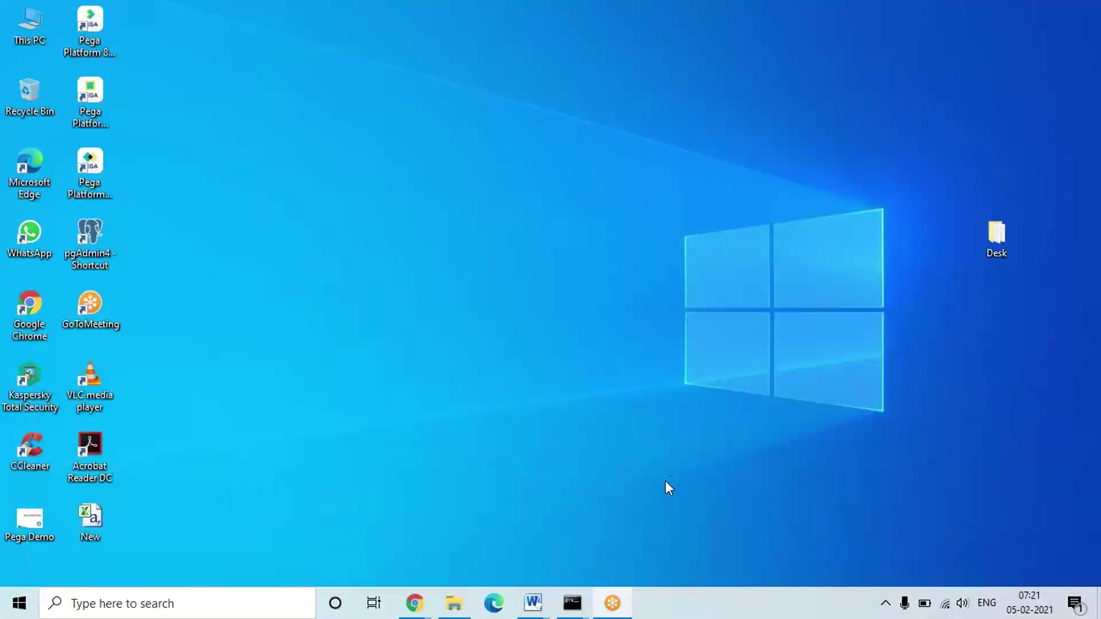
# Highlight the three Pega Platform shortcuts on the desktop and clear the selection.
pyautogui.moveTo(572, 597)
pyautogui.moveTo(134, 21); pyautogui.dragTo(65, 176)
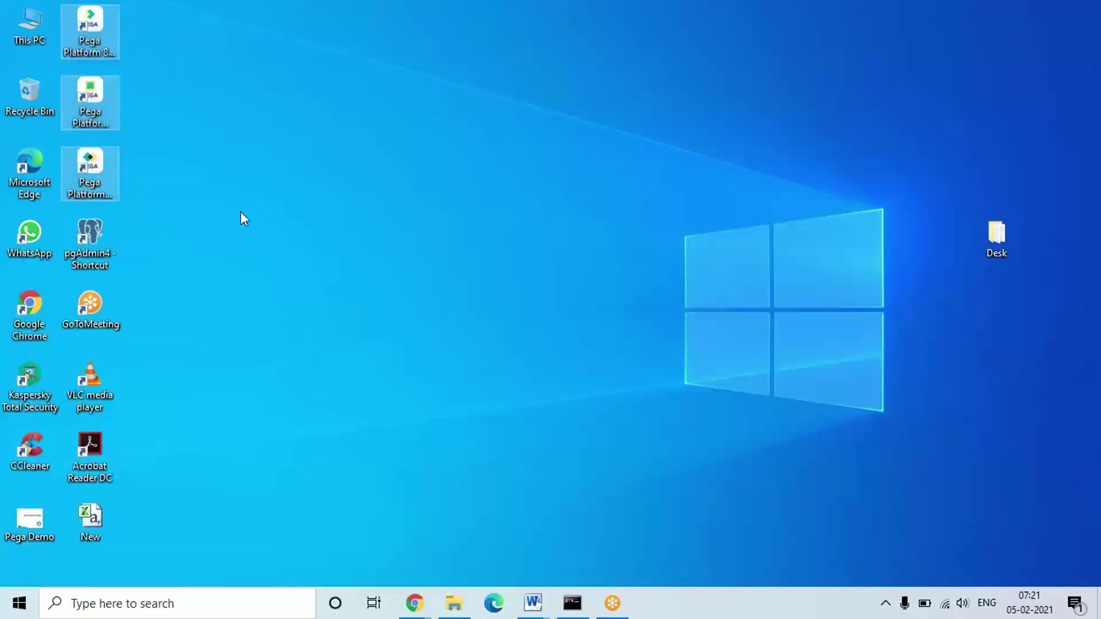
pyautogui.click(243, 215)
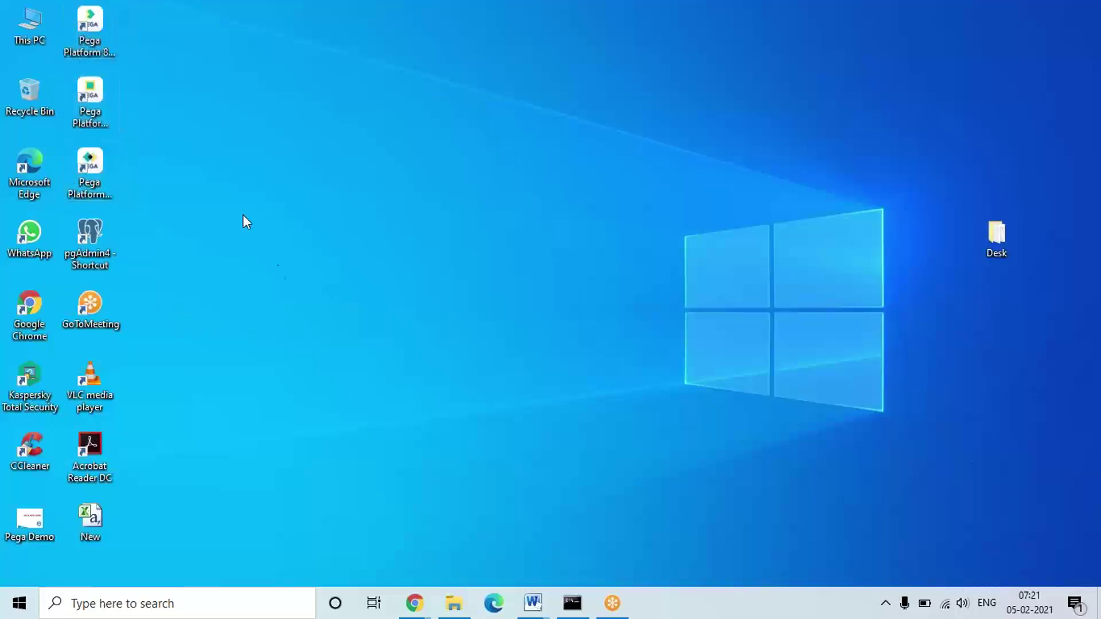
# Return to Local Disk (C:) in File Explorer, locate the PRPCPersonalEdition folder, and minimize the window.
pyautogui.click(457, 607)
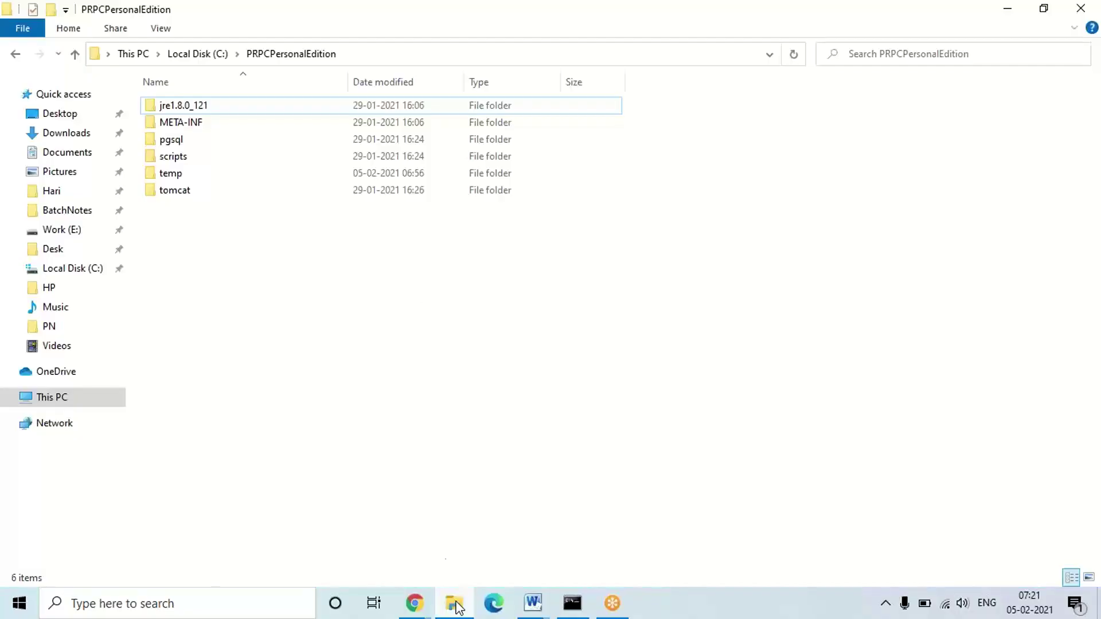
pyautogui.click(189, 55)
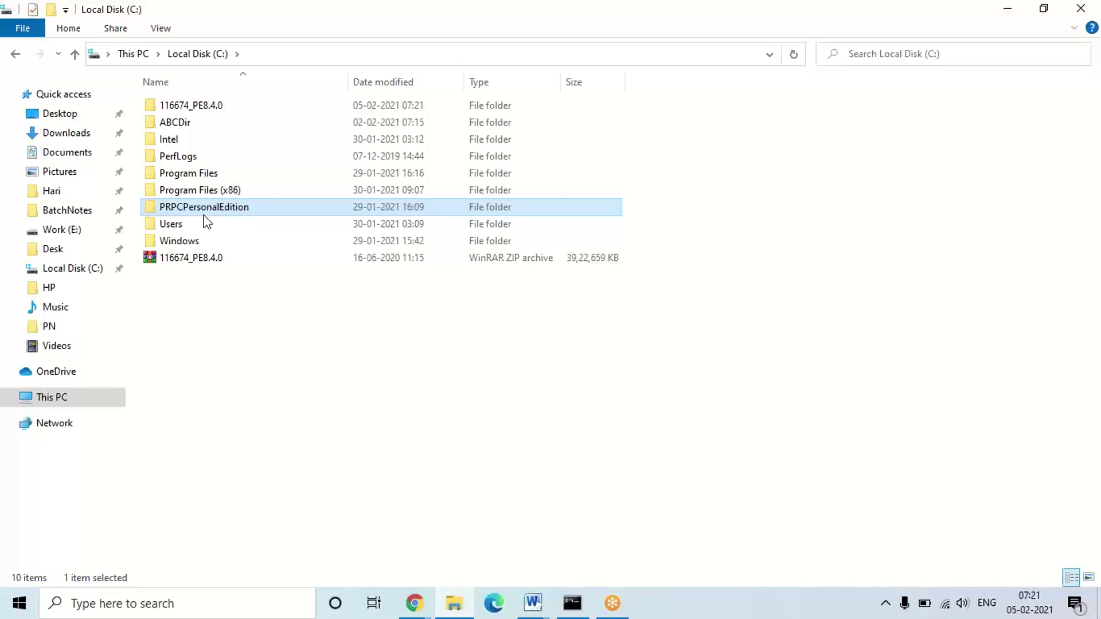
pyautogui.click(202, 367)
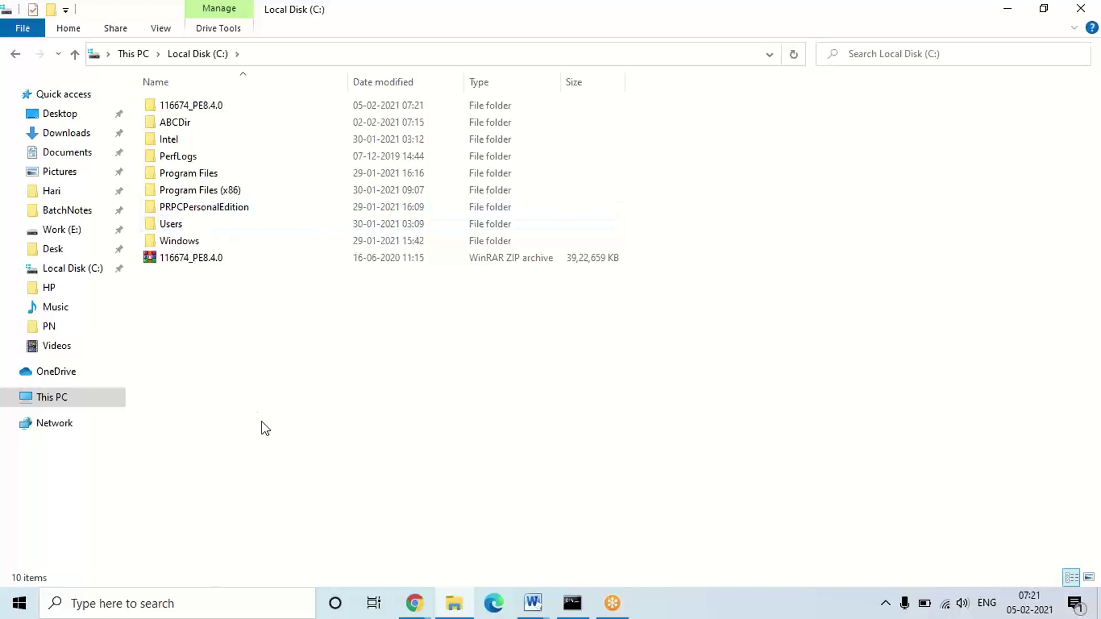
pyautogui.click(1007, 10)
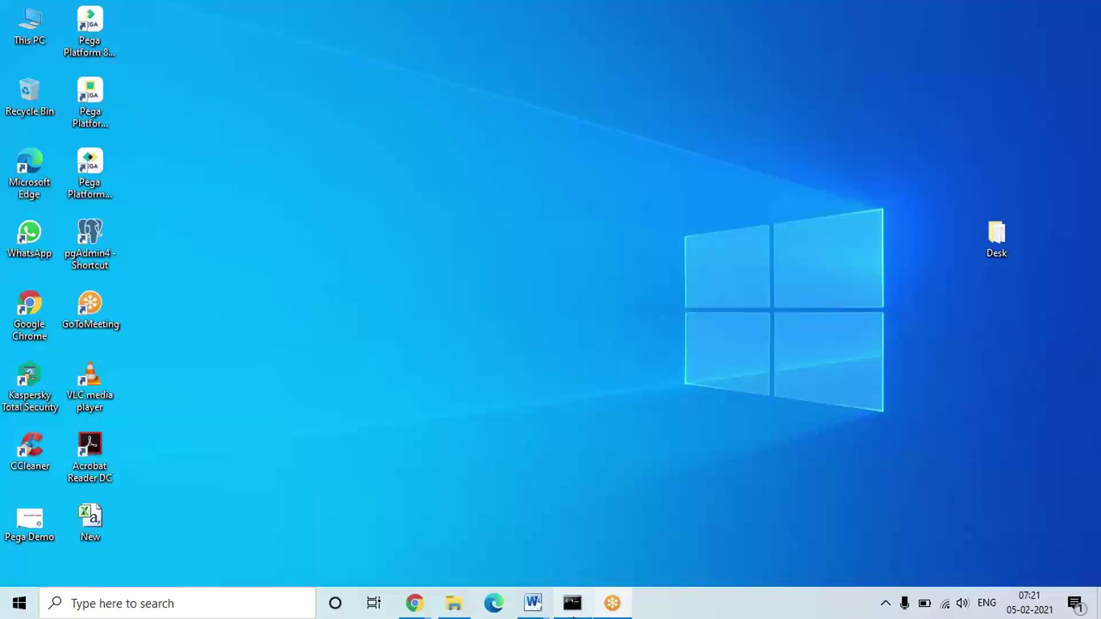
# View the running Pega Platform 8.4.0 Startup console, minimize it, and identify the Startup, Shutdown and Login shortcuts on the desktop.
pyautogui.click(571, 602)
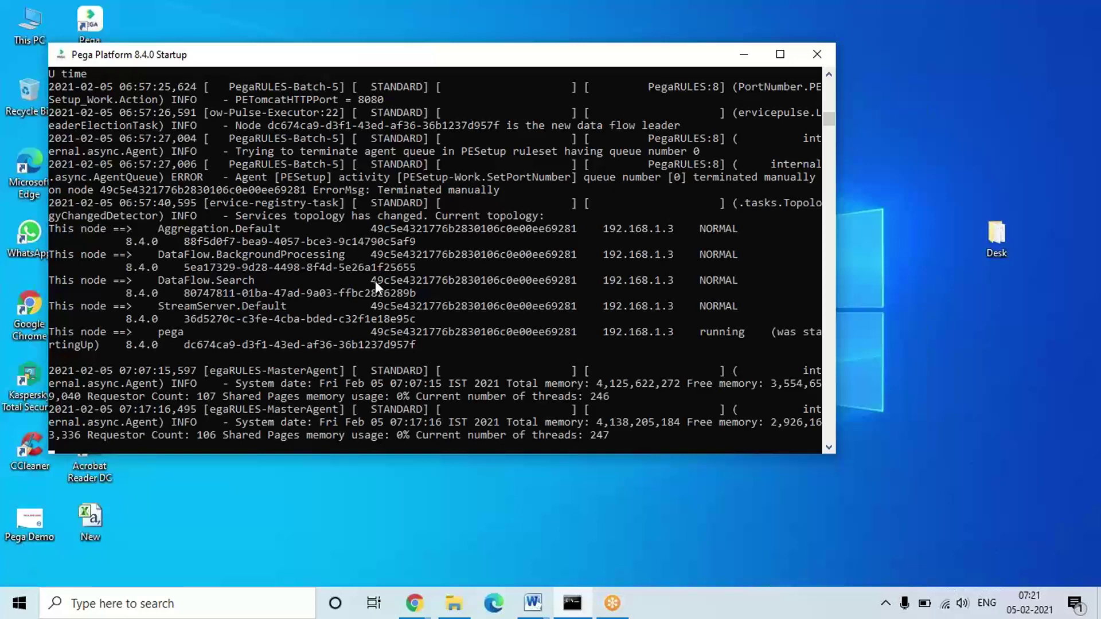
pyautogui.click(746, 54)
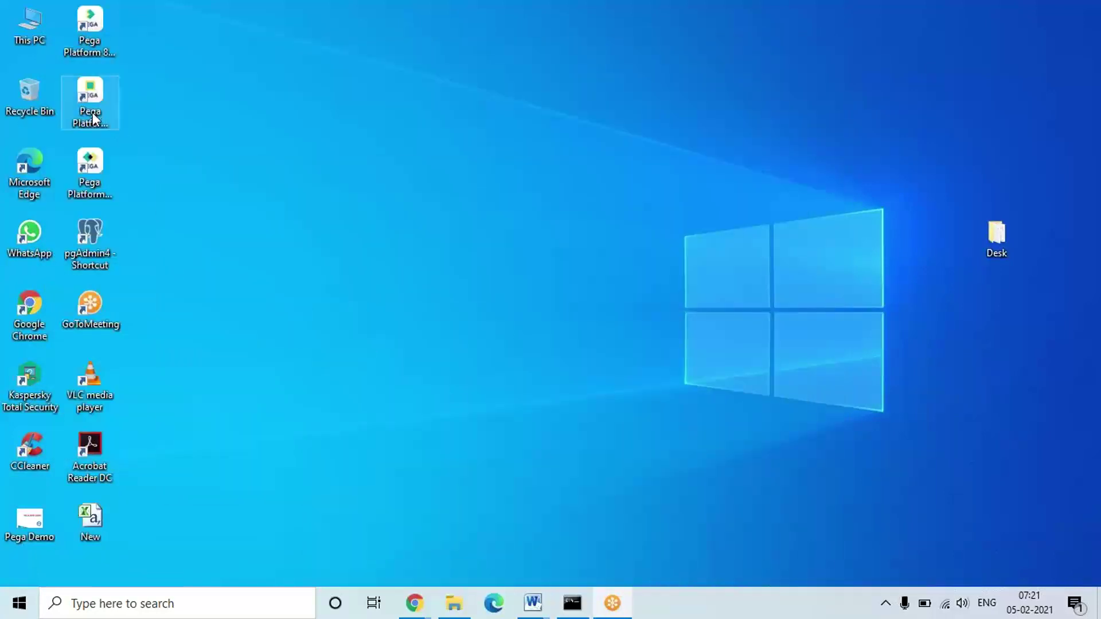
pyautogui.click(84, 27)
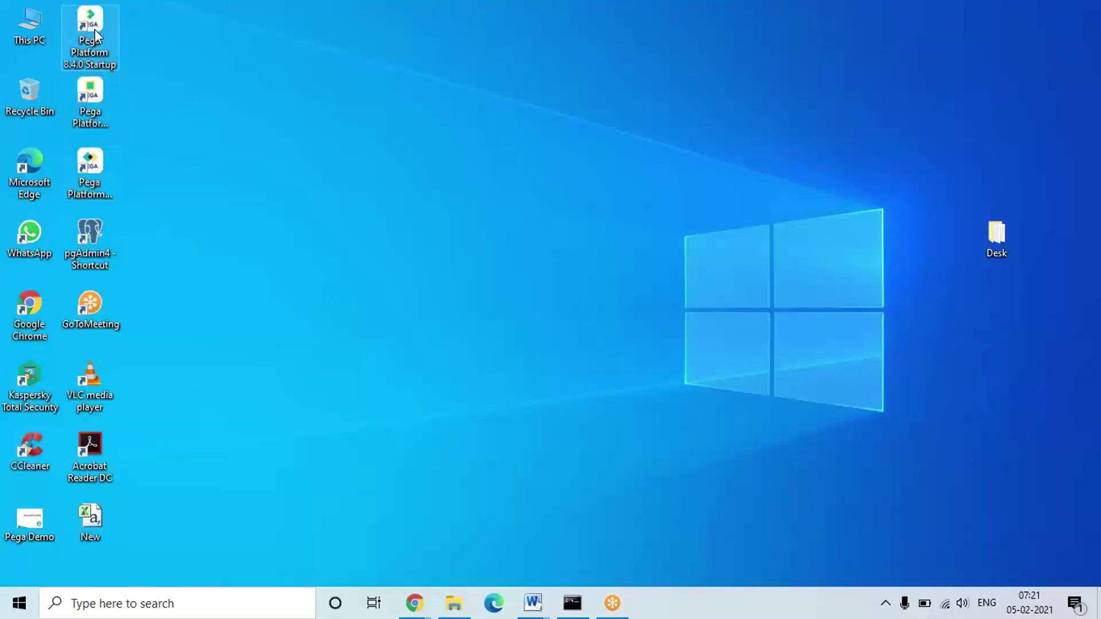
pyautogui.click(89, 97)
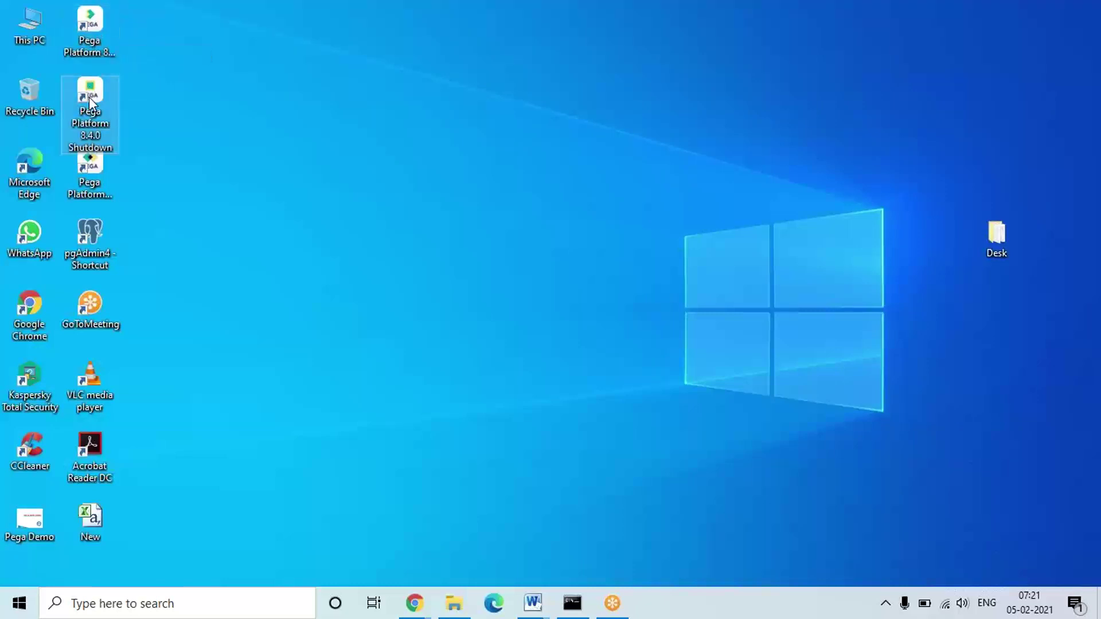
pyautogui.click(92, 167)
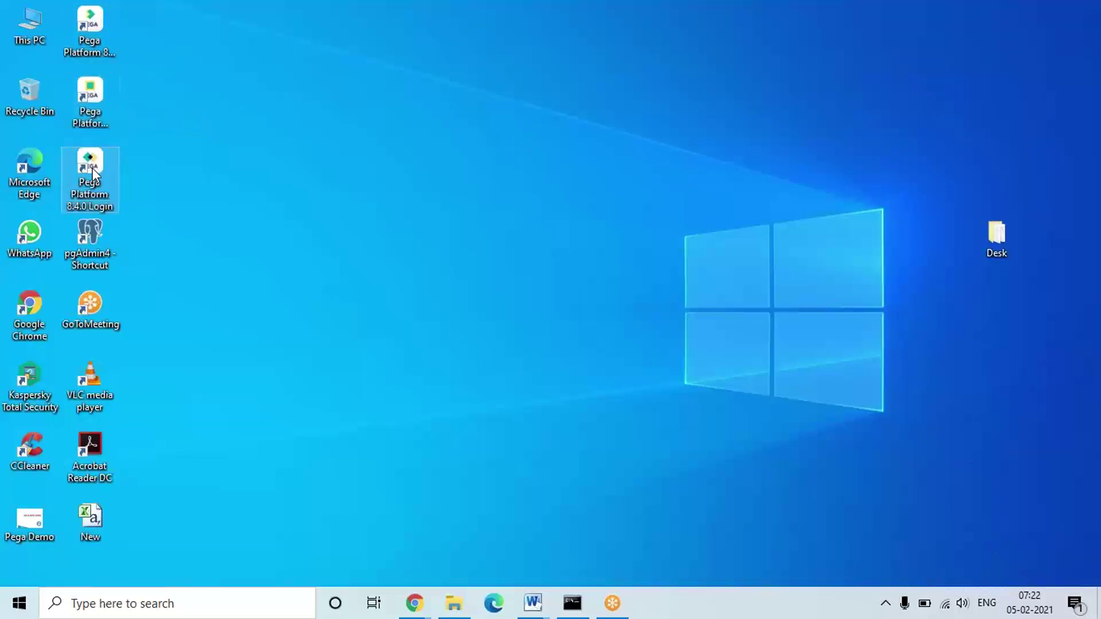
pyautogui.click(191, 190)
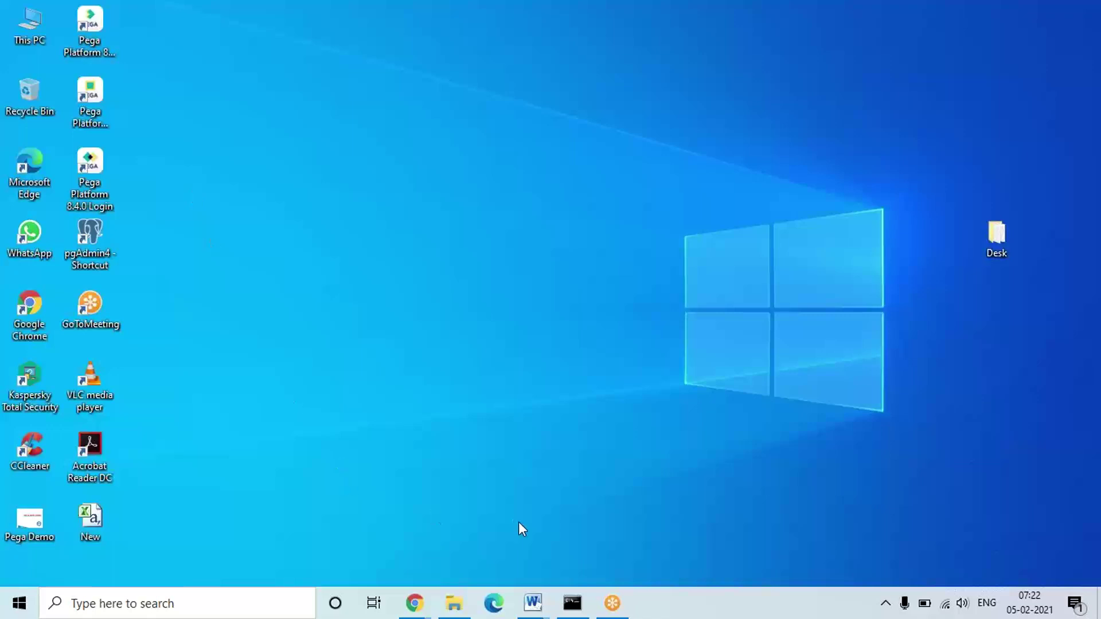
# View the running Pega Platform 8.4.0 Startup console, minimize it, and point out the Shutdown shortcut on the desktop.
pyautogui.moveTo(579, 602)
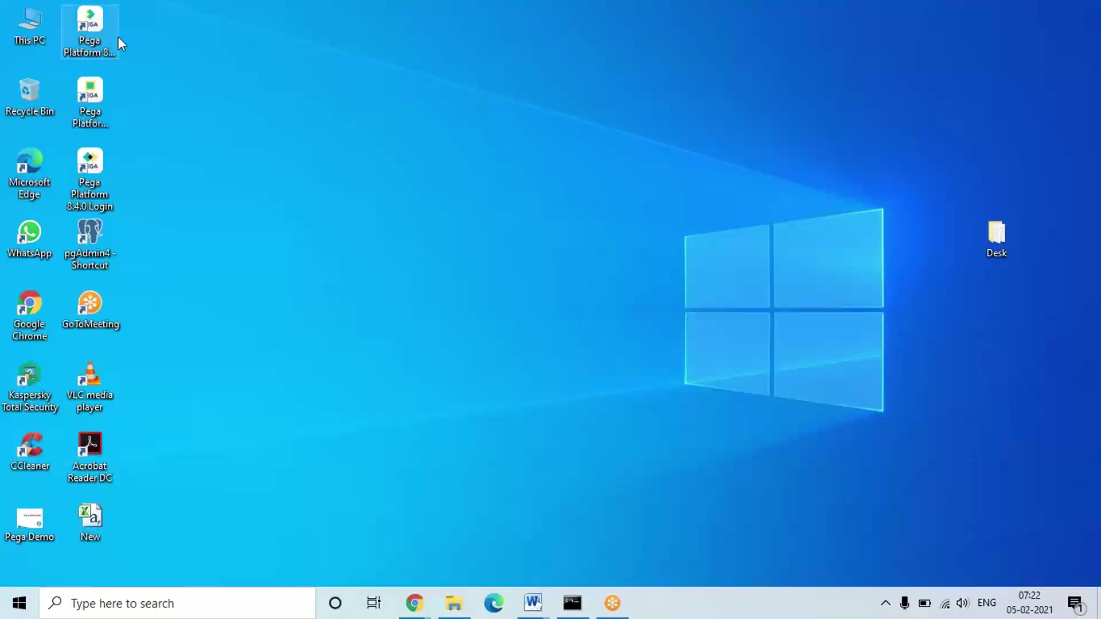
pyautogui.click(572, 602)
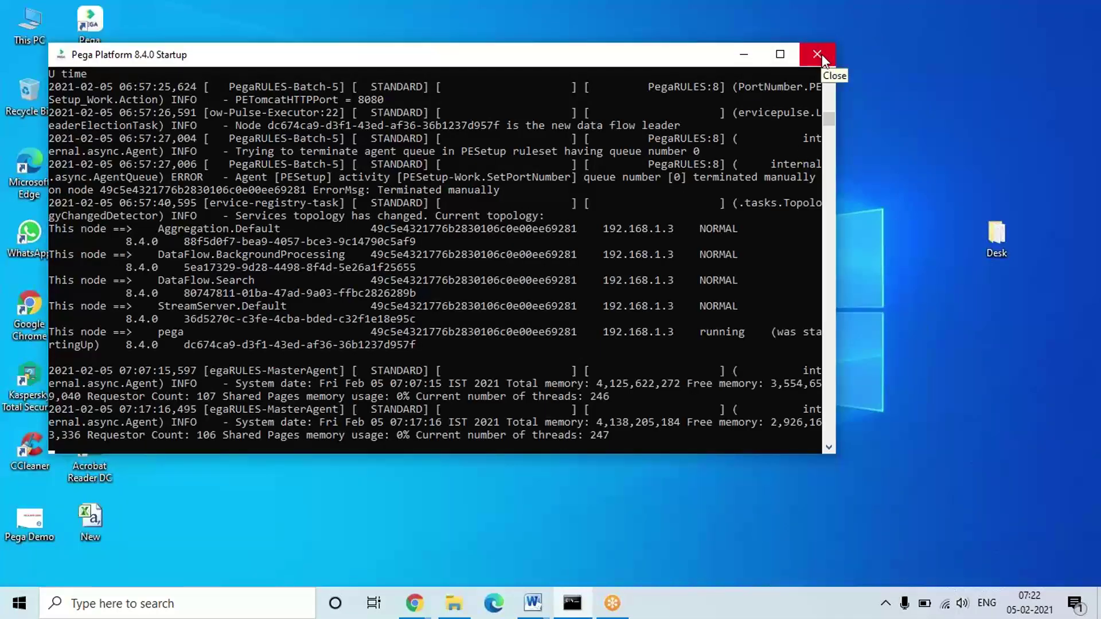
pyautogui.click(744, 53)
pyautogui.click(85, 98)
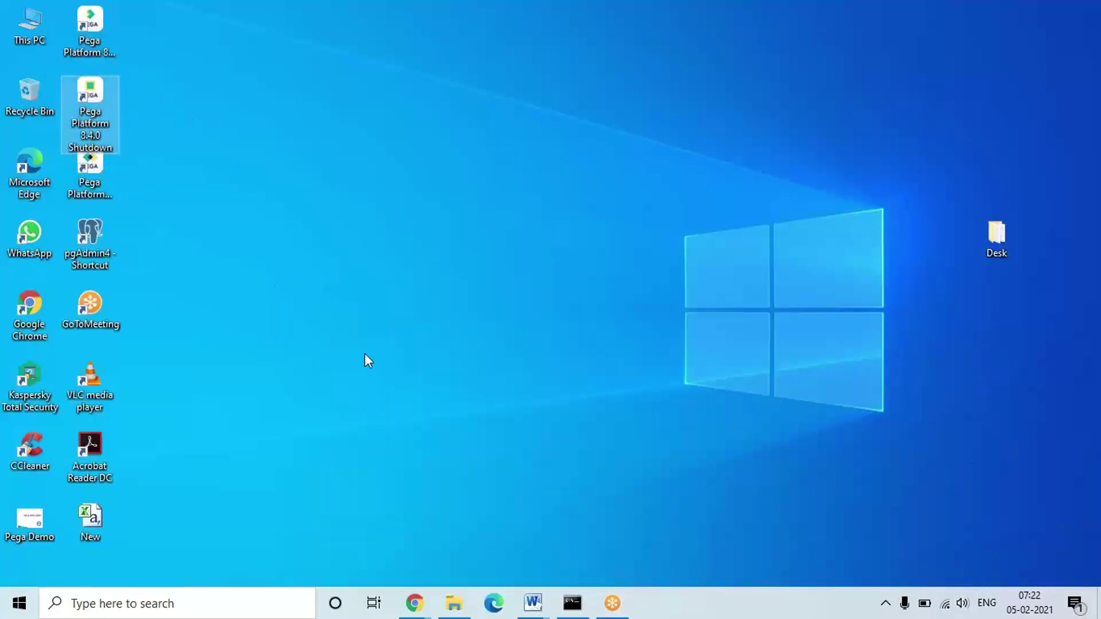
pyautogui.click(269, 204)
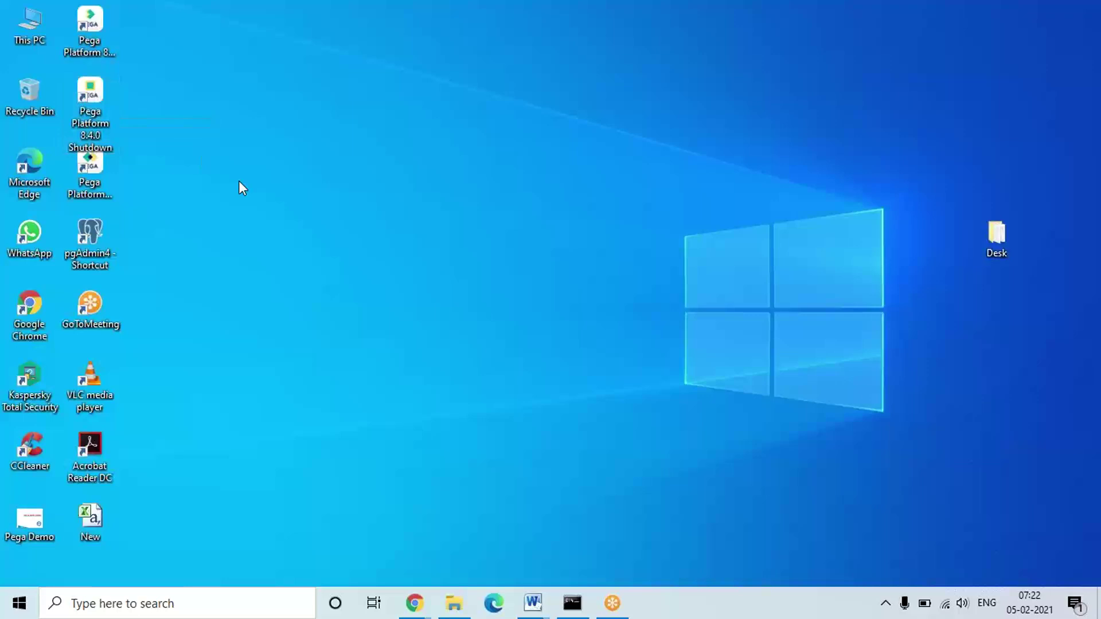
# Identify the Pega Platform 8.4.0 Login, Shutdown and Startup shortcuts on the desktop by selecting each one.
pyautogui.click(98, 182)
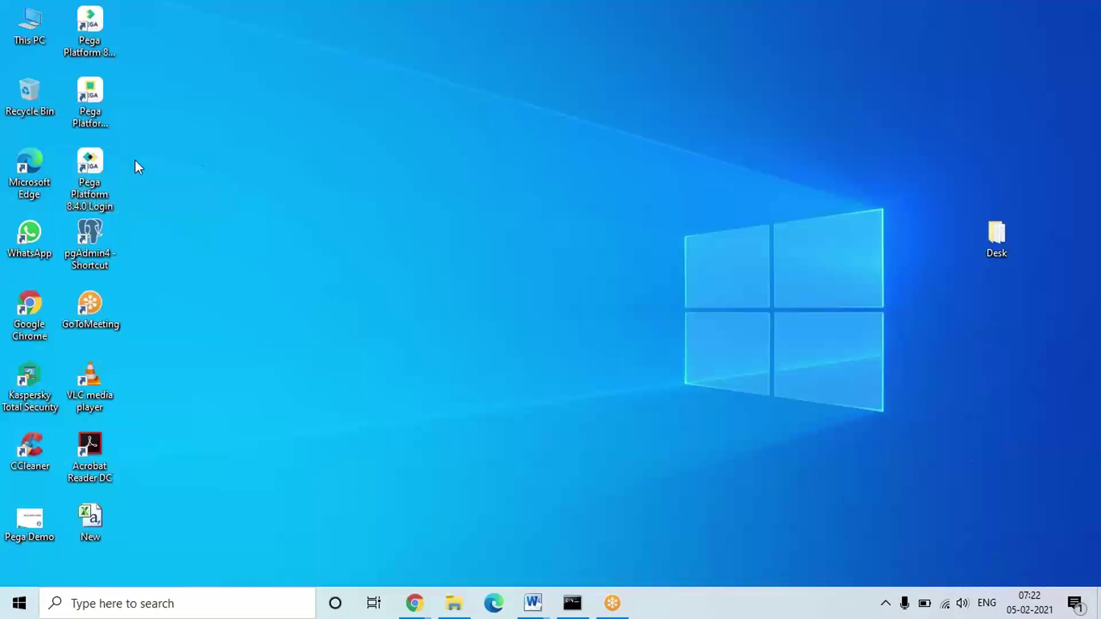
pyautogui.click(219, 136)
pyautogui.click(95, 92)
pyautogui.click(99, 162)
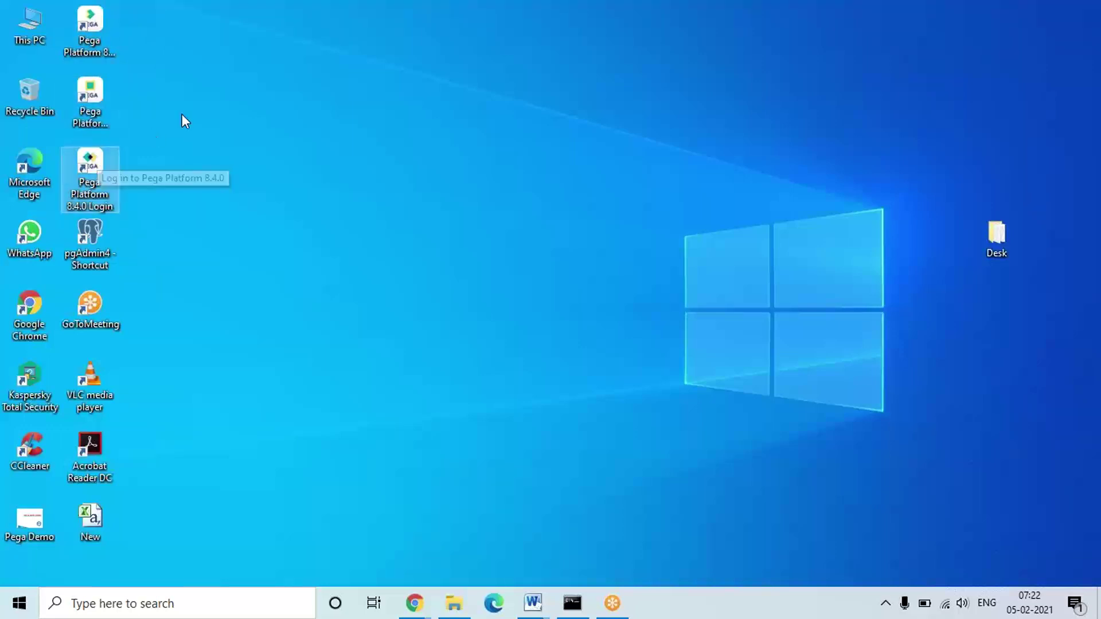
pyautogui.click(125, 40)
pyautogui.click(84, 24)
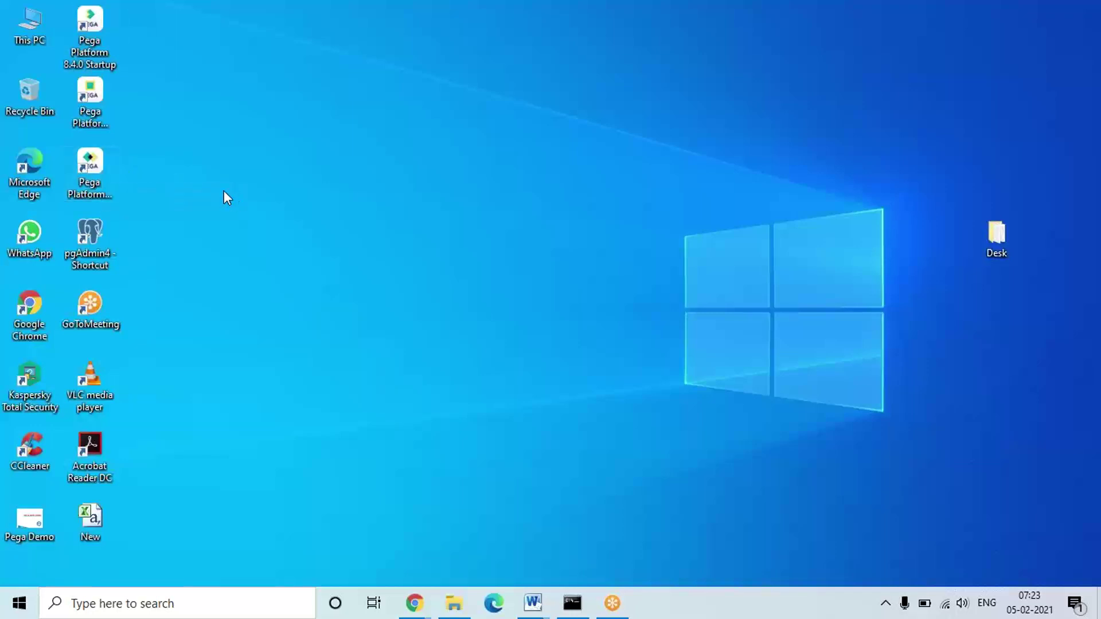
# Launch the Pega login page from the Login desktop shortcut, close the browser, and select the Shutdown shortcut.
pyautogui.doubleClick(98, 160)
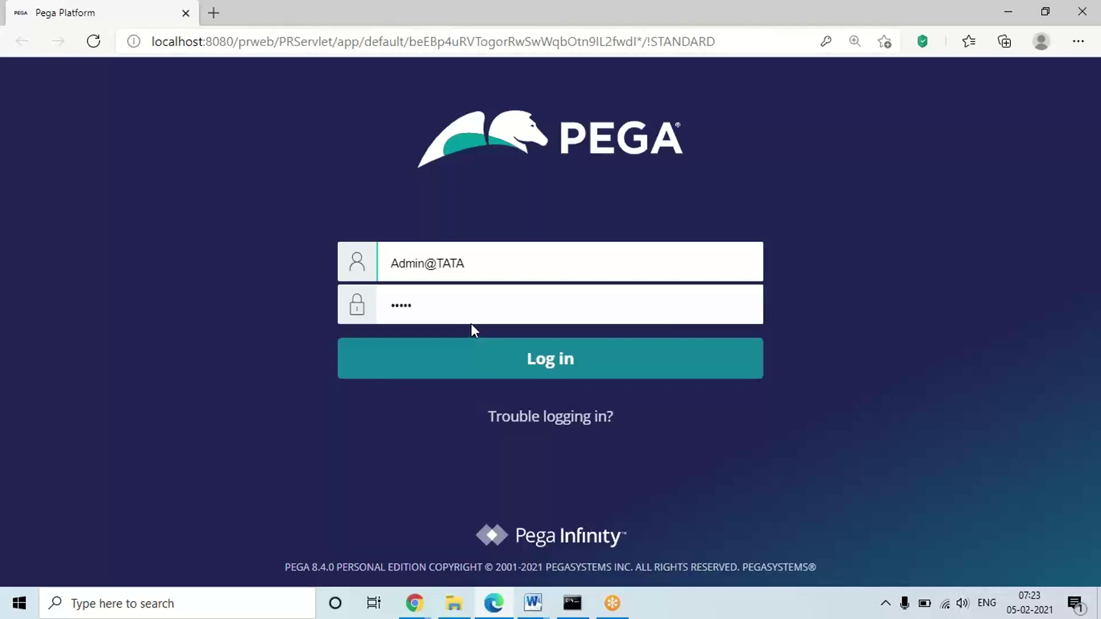
pyautogui.click(1081, 12)
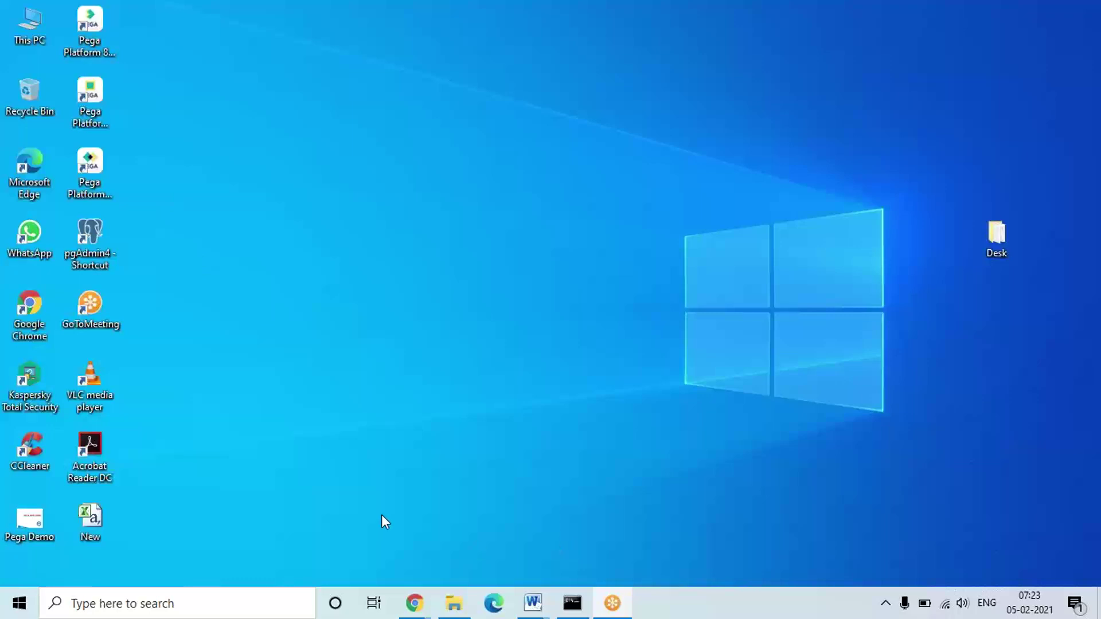
pyautogui.click(85, 117)
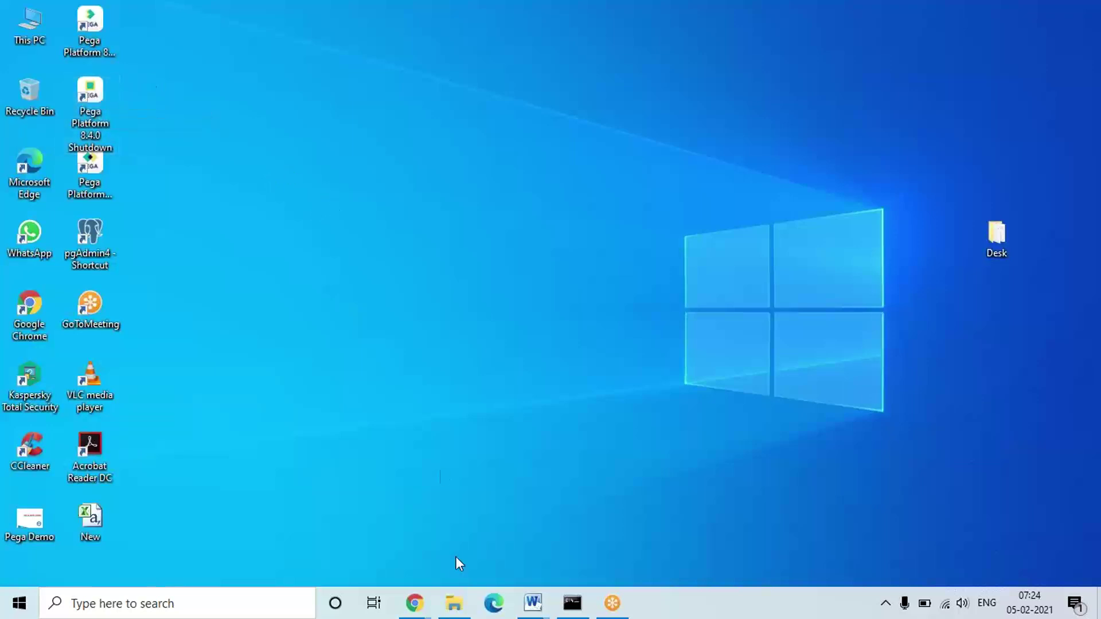
# Inspect the contents of the PRPCPersonalEdition folder in File Explorer, return to Local Disk (C:), and minimize the window.
pyautogui.click(454, 599)
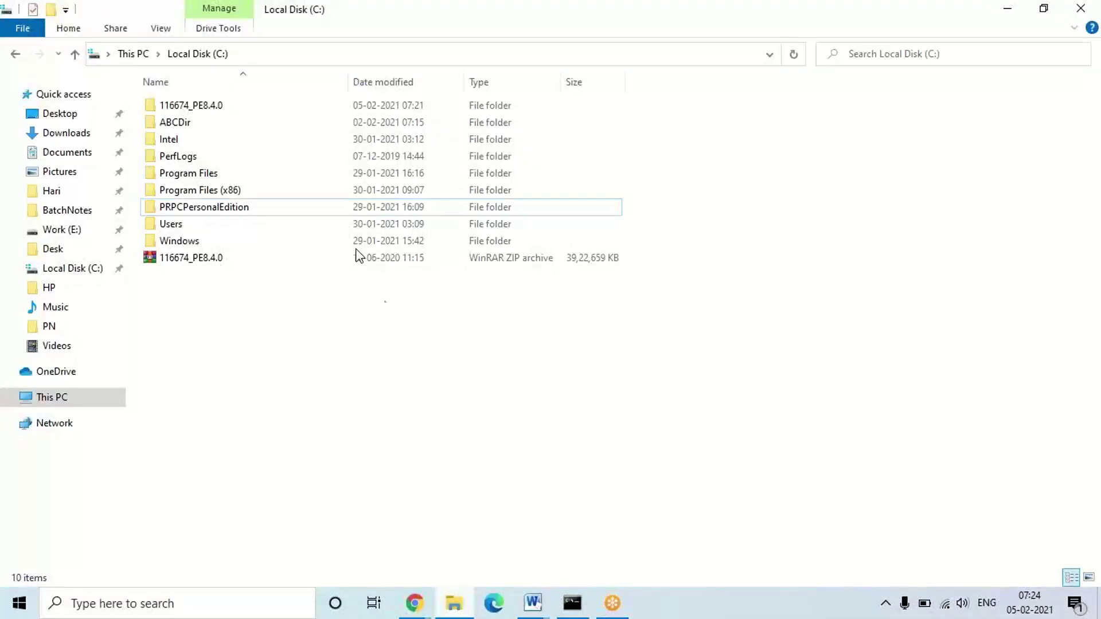
pyautogui.click(192, 210)
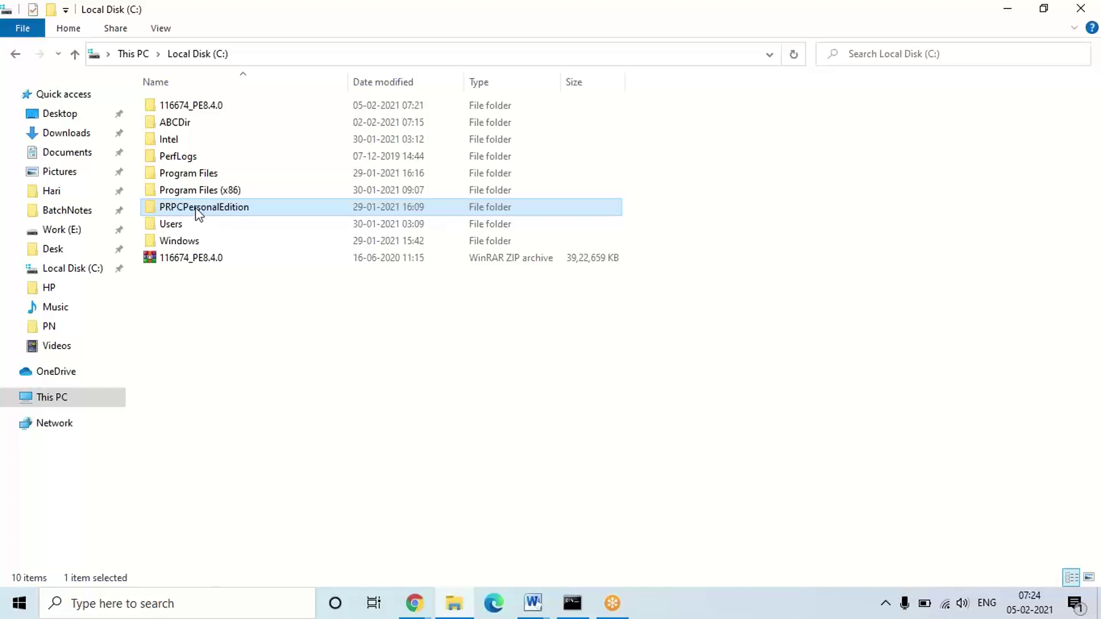
pyautogui.doubleClick(198, 210)
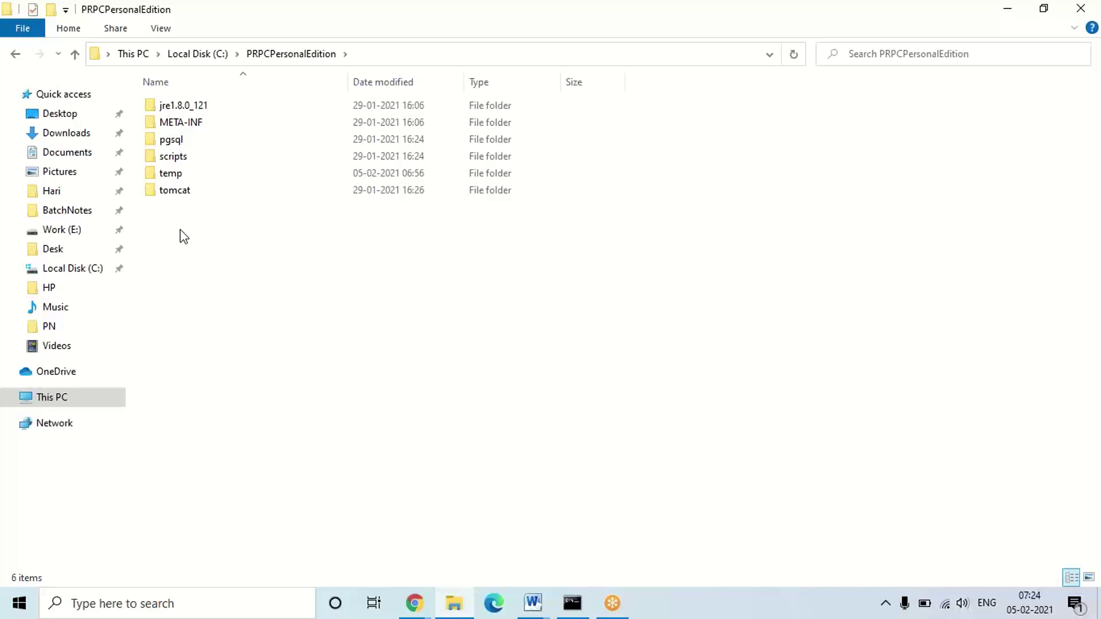
pyautogui.click(177, 60)
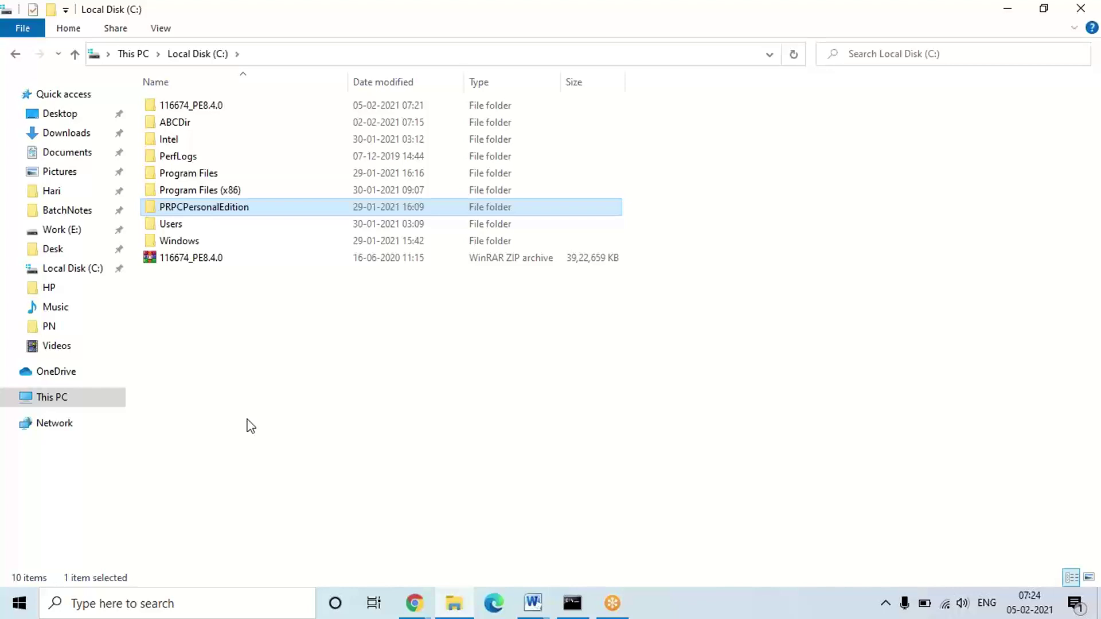
pyautogui.click(224, 354)
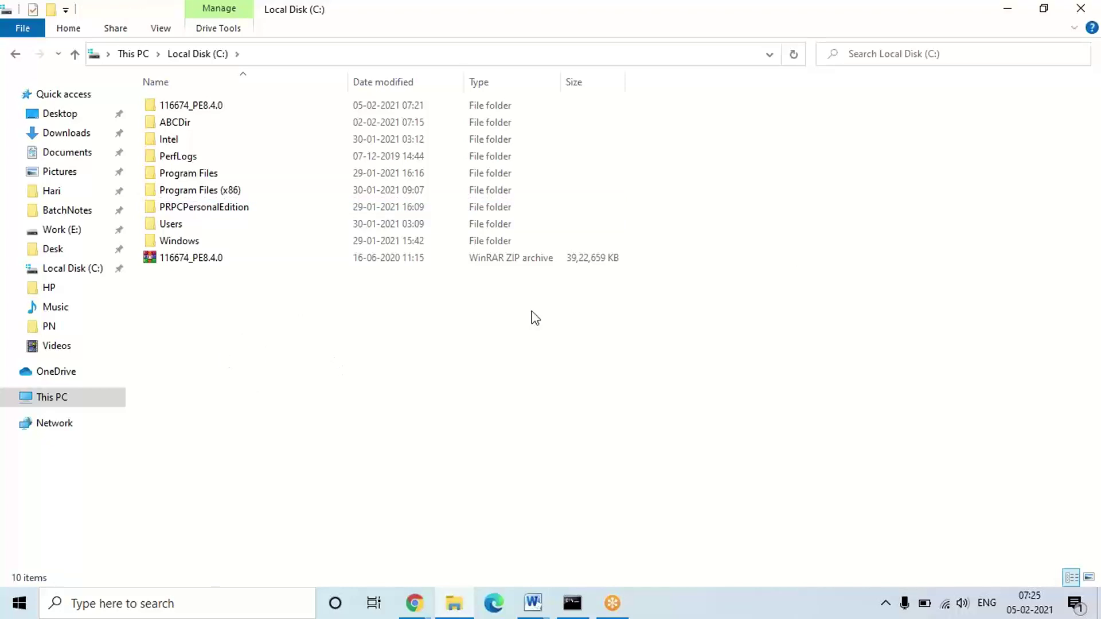
pyautogui.click(1007, 10)
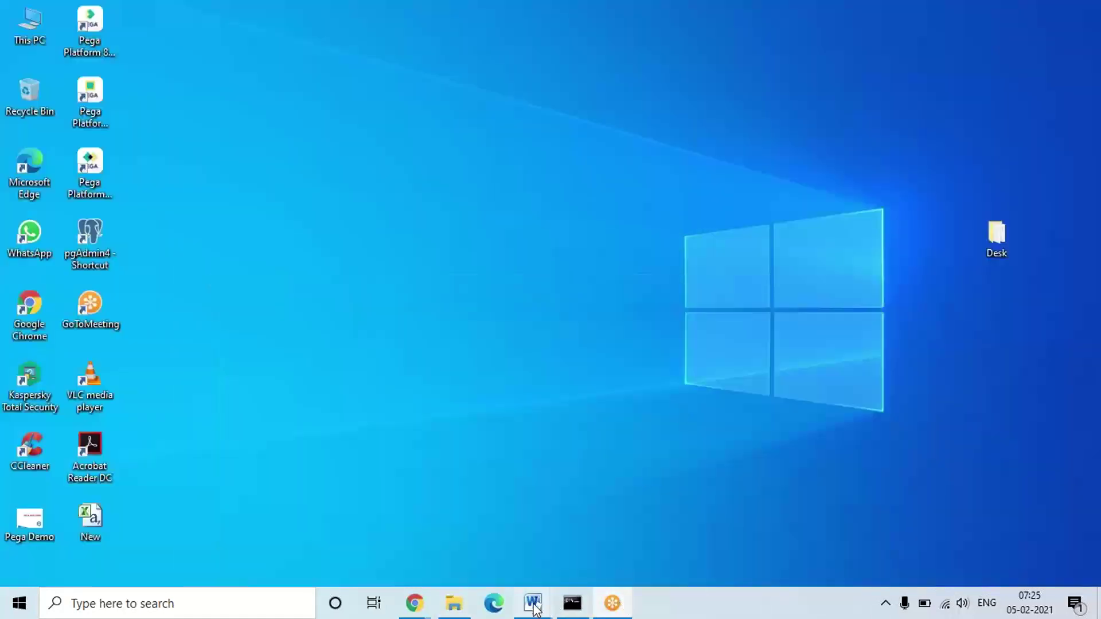
# Switch to the Pega 8.4 Installation Steps document in Word and read the Getting Started section and default login details.
pyautogui.moveTo(532, 602)
pyautogui.click(476, 522)
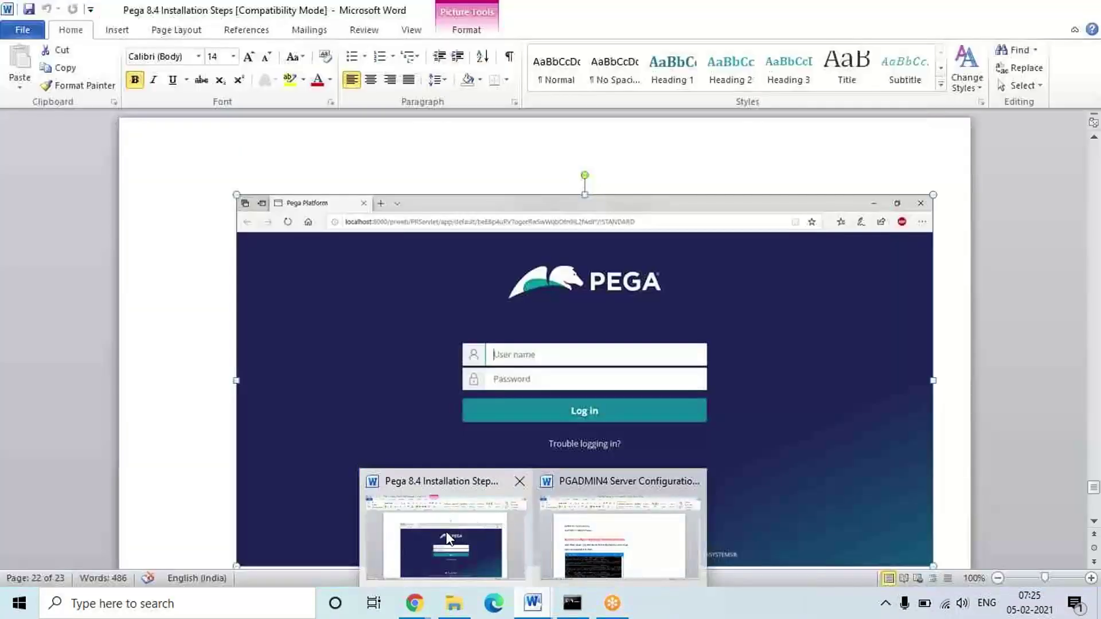
pyautogui.click(217, 405)
pyautogui.press('Down')
pyautogui.press('Down')
pyautogui.press('Down')
pyautogui.press('Down')
pyautogui.press('Down')
pyautogui.press('Down')
pyautogui.press('Down')
pyautogui.press('Down')
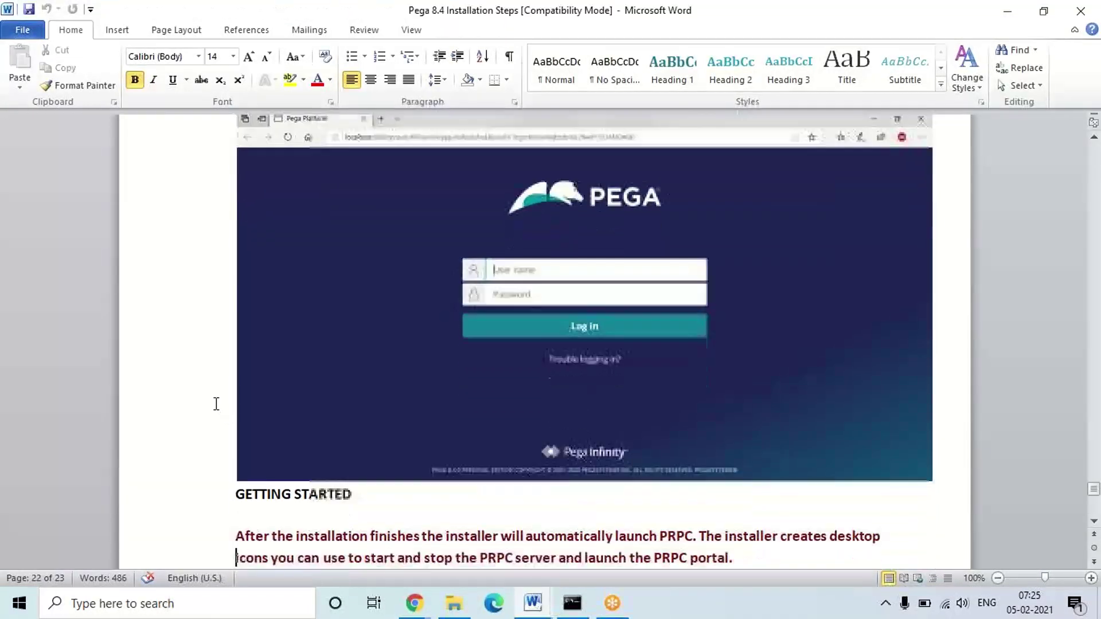
pyautogui.press('Down')
pyautogui.press('Down')
pyautogui.press('Down')
pyautogui.press('Down')
pyautogui.press('Down')
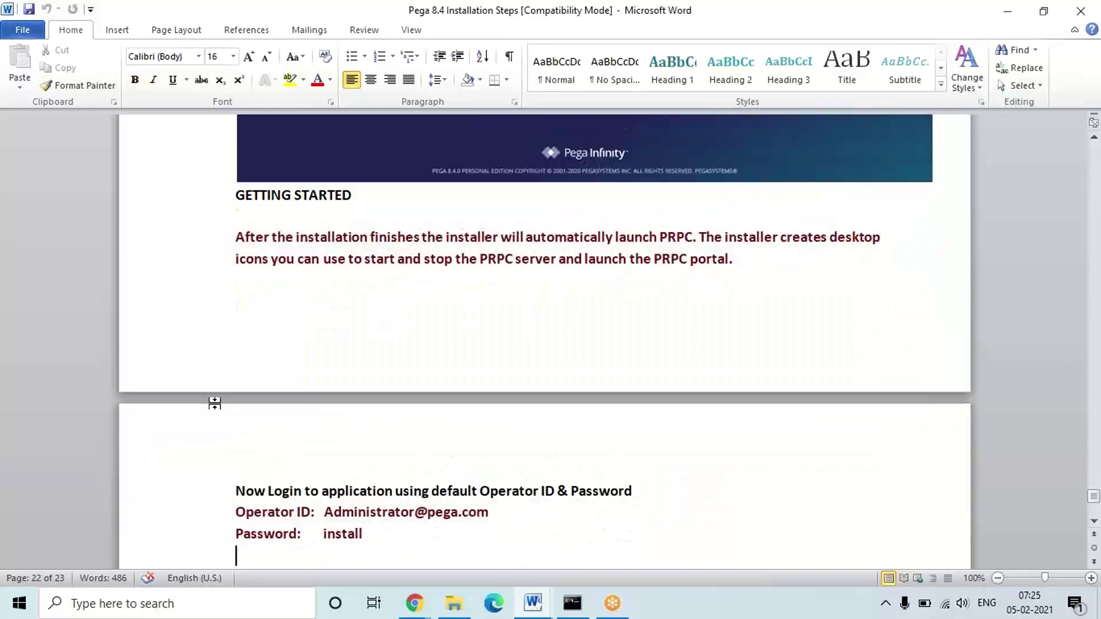
# Review the guide's pages between the default login details and the Rulebase Load Complete message.
pyautogui.press('Up')
pyautogui.press('Up')
pyautogui.press('Up')
pyautogui.press('Up')
pyautogui.press('Up')
pyautogui.press('Up')
pyautogui.press('Up')
pyautogui.press('Up')
pyautogui.press('Up')
pyautogui.press('Up')
pyautogui.press('Up')
pyautogui.press('Up')
pyautogui.press('Up')
pyautogui.press('Up')
pyautogui.press('Up')
pyautogui.press('Up')
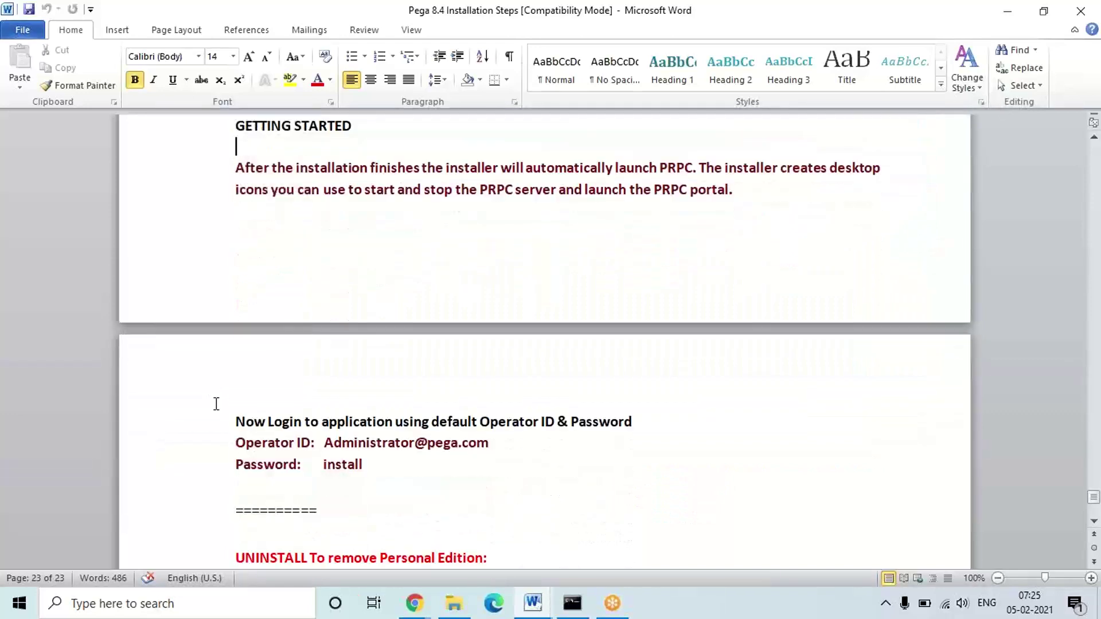
pyautogui.press('Down')
pyautogui.press('Down')
pyautogui.press('Down')
pyautogui.press('Down')
pyautogui.press('Down')
pyautogui.press('Down')
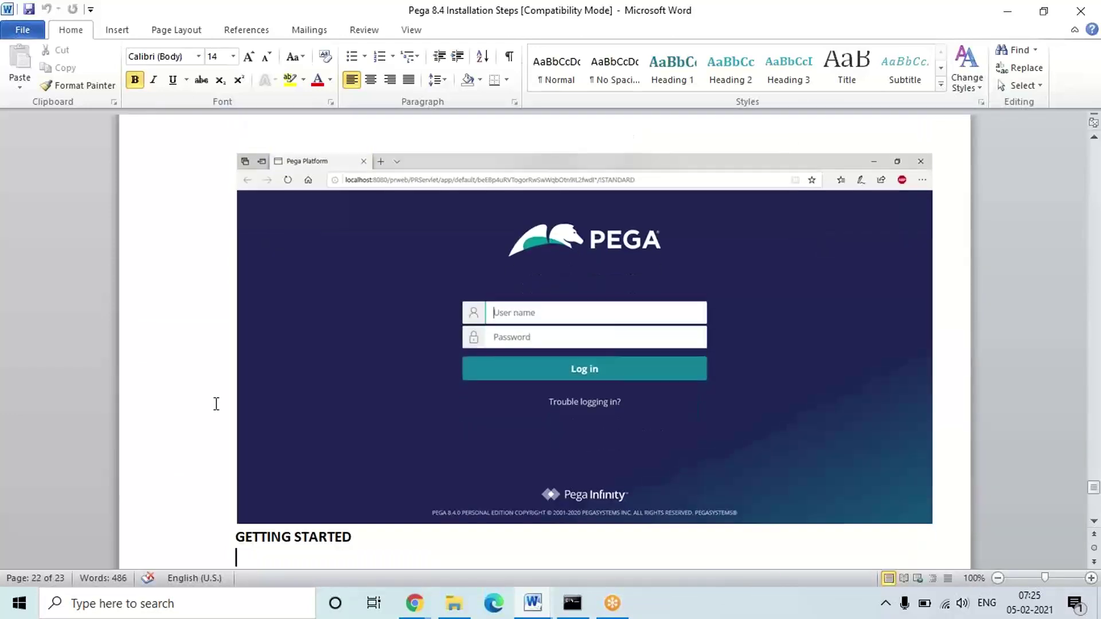
pyautogui.press('Down')
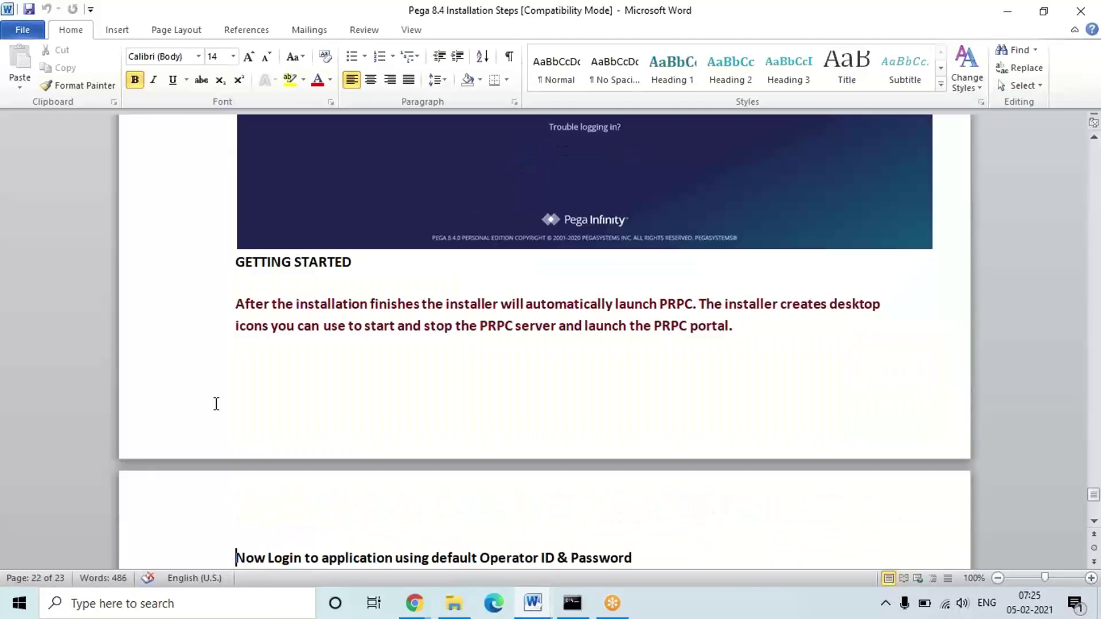
pyautogui.press('Up')
pyautogui.press('Up')
pyautogui.press('Up')
pyautogui.press('Up')
pyautogui.press('Up')
pyautogui.press('Up')
pyautogui.press('Up')
pyautogui.press('Up')
pyautogui.press('Up')
pyautogui.press('Up')
pyautogui.press('Up')
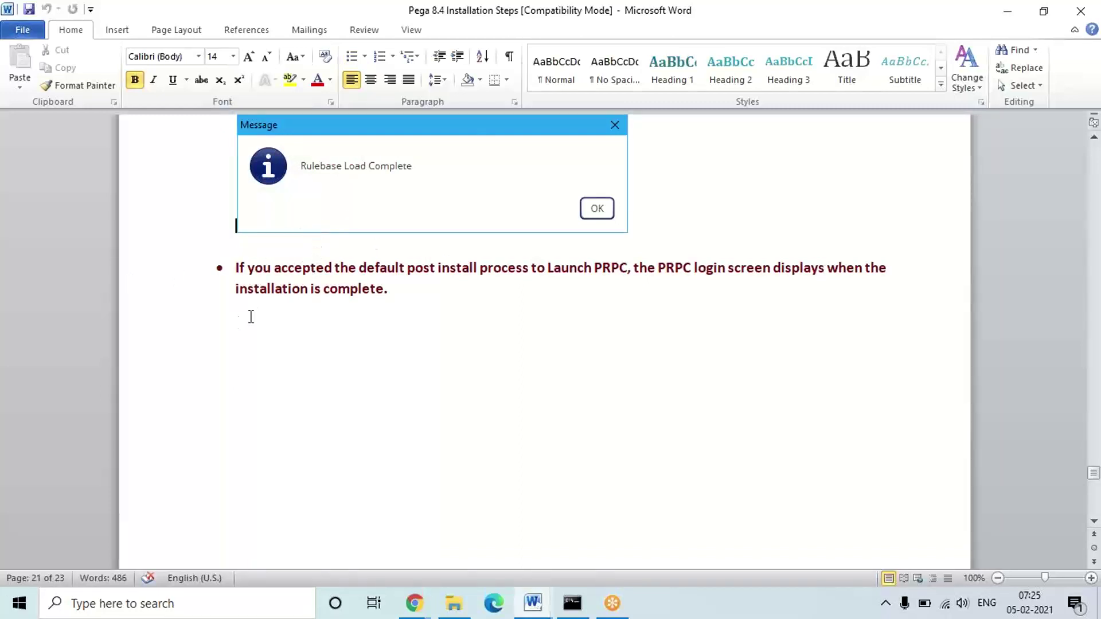
# Go to the guide's uninstall section, highlight Step1, Step2 and Step3 in turn, clear the selection, and minimize the document.
pyautogui.press('Down')
pyautogui.press('Down')
pyautogui.press('Down')
pyautogui.press('Down')
pyautogui.press('Down')
pyautogui.press('Down')
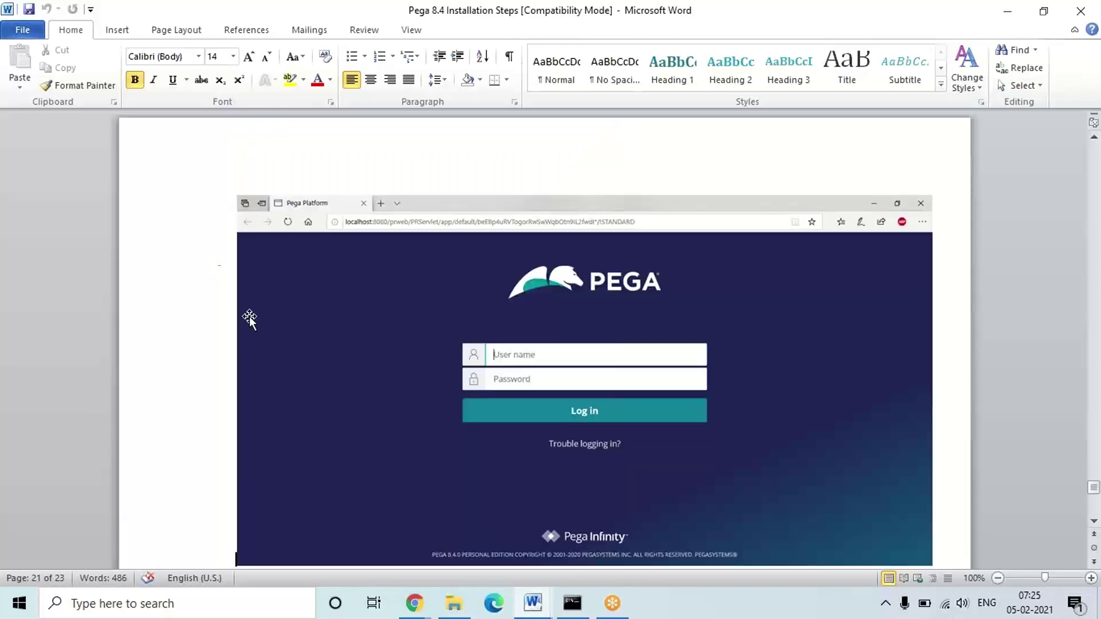
pyautogui.press('Down')
pyautogui.press('Down')
pyautogui.press('Down')
pyautogui.press('Down')
pyautogui.press('Down')
pyautogui.press('Down')
pyautogui.press('Down')
pyautogui.press('Down')
pyautogui.press('Down')
pyautogui.press('Down')
pyautogui.press('Down')
pyautogui.press('Down')
pyautogui.press('Down')
pyautogui.press('Down')
pyautogui.press('Down')
pyautogui.press('Down')
pyautogui.press('Down')
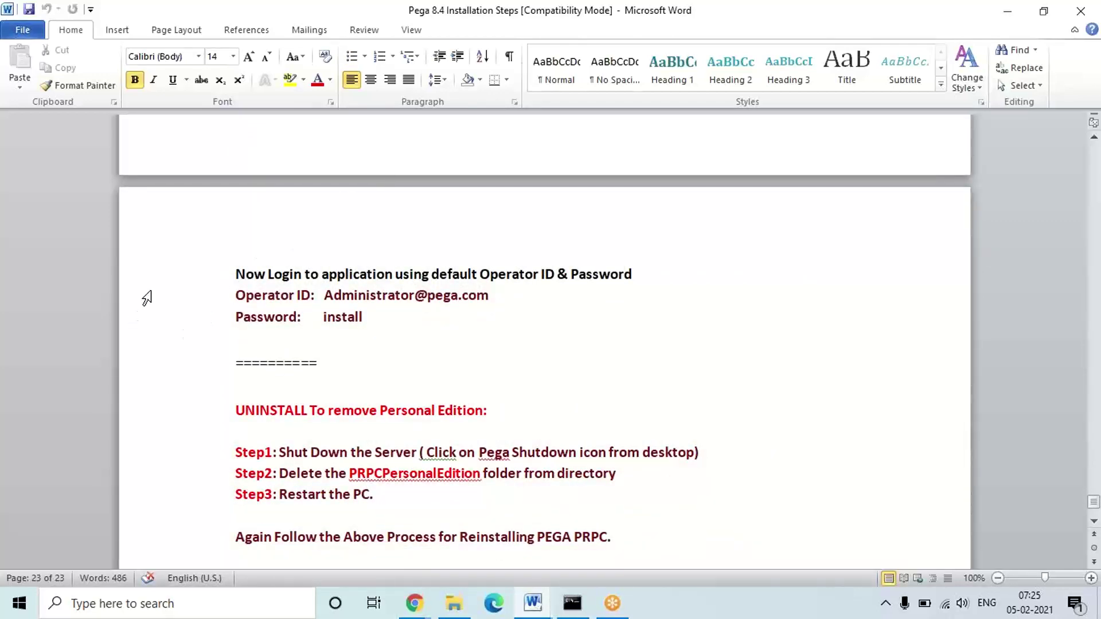
pyautogui.doubleClick(302, 473)
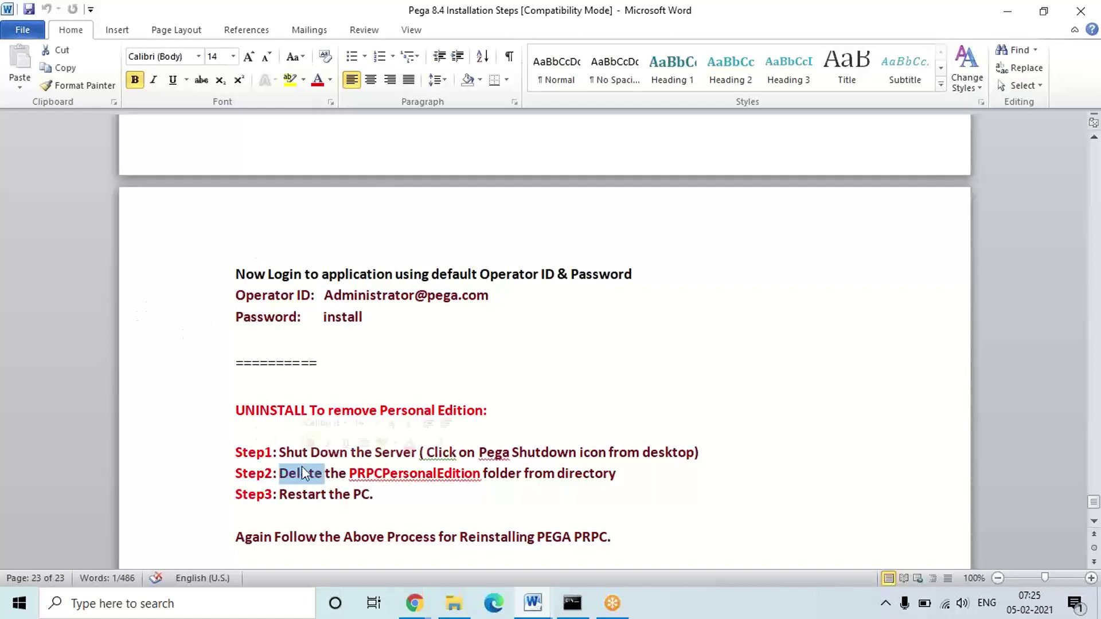
pyautogui.tripleClick(290, 453)
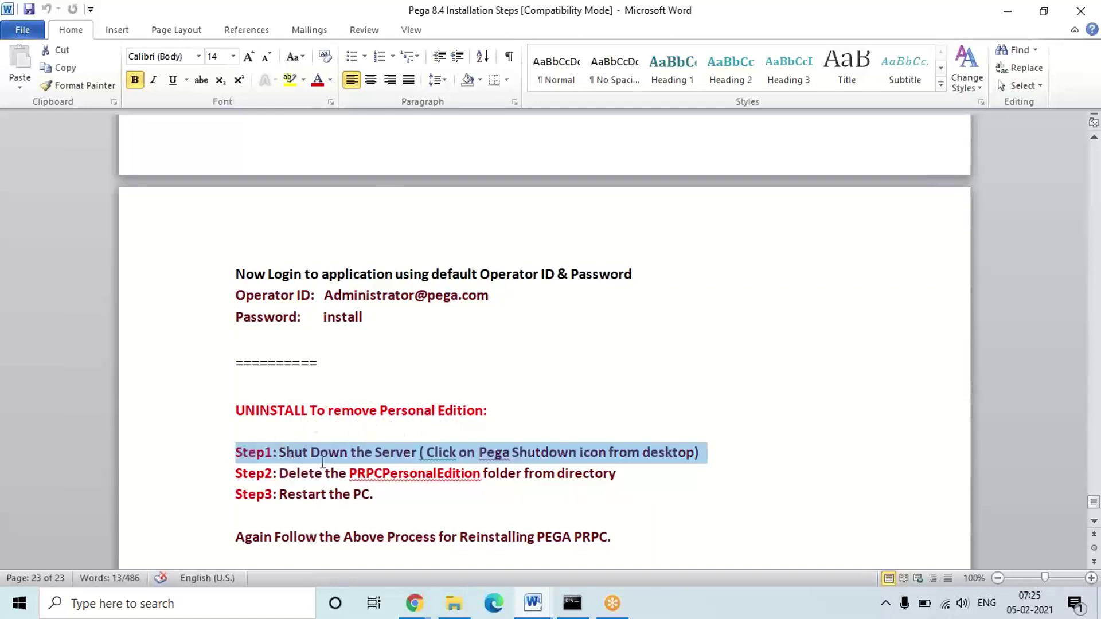
pyautogui.tripleClick(398, 471)
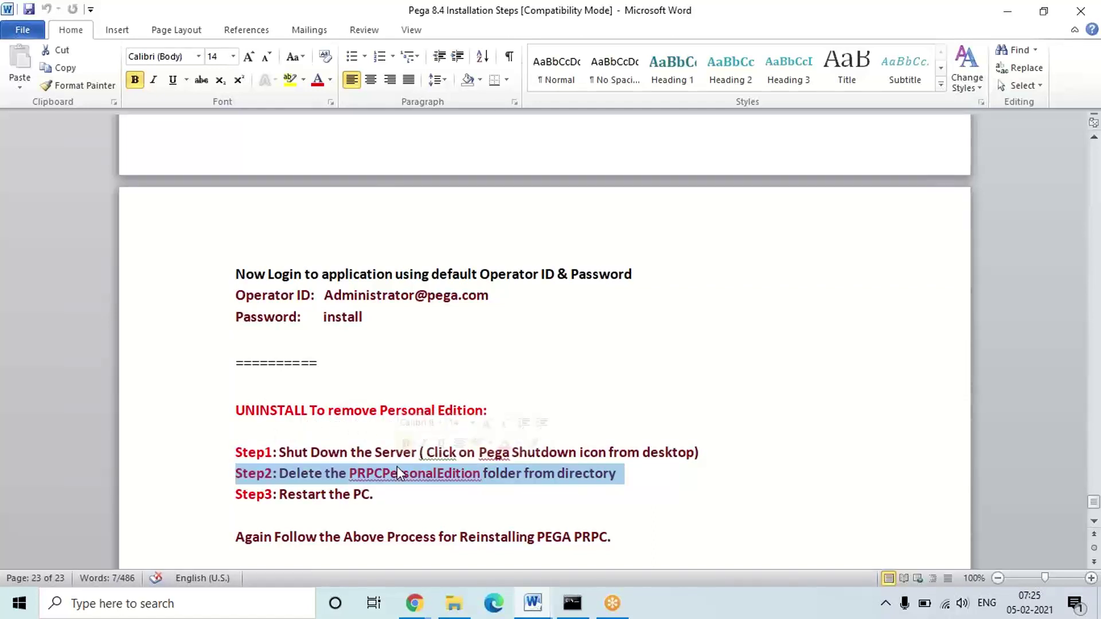
pyautogui.tripleClick(310, 502)
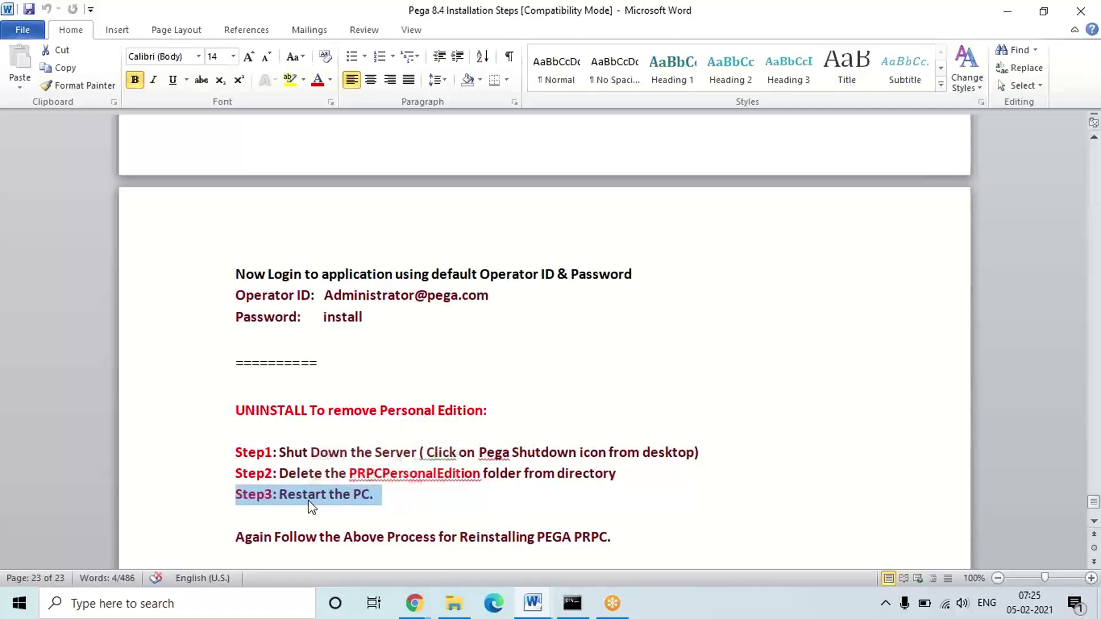
pyautogui.click(409, 515)
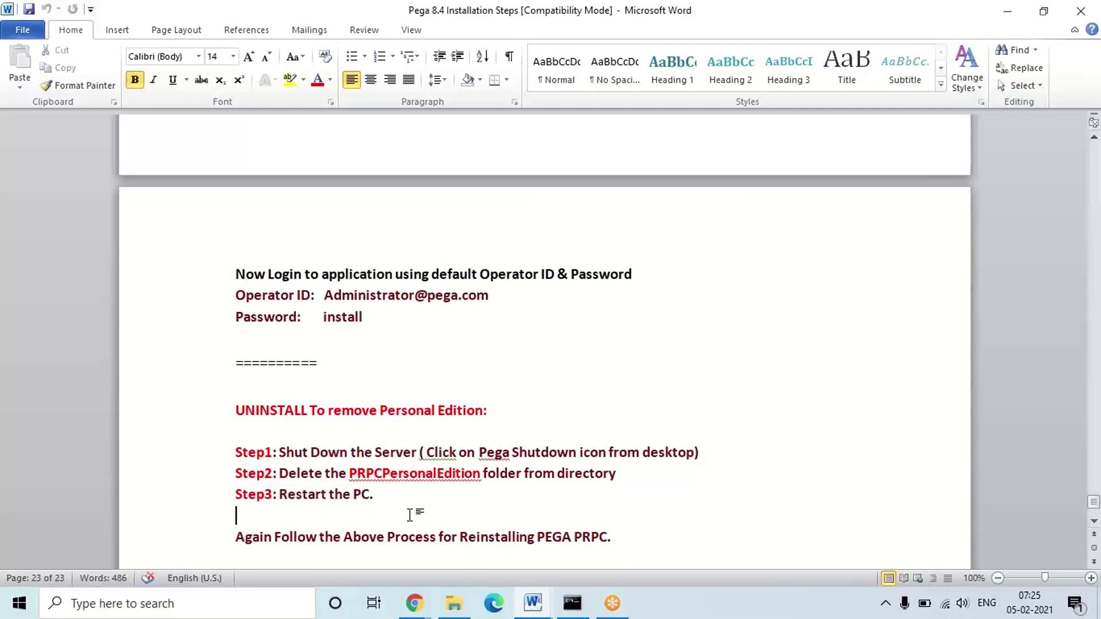
pyautogui.click(1007, 13)
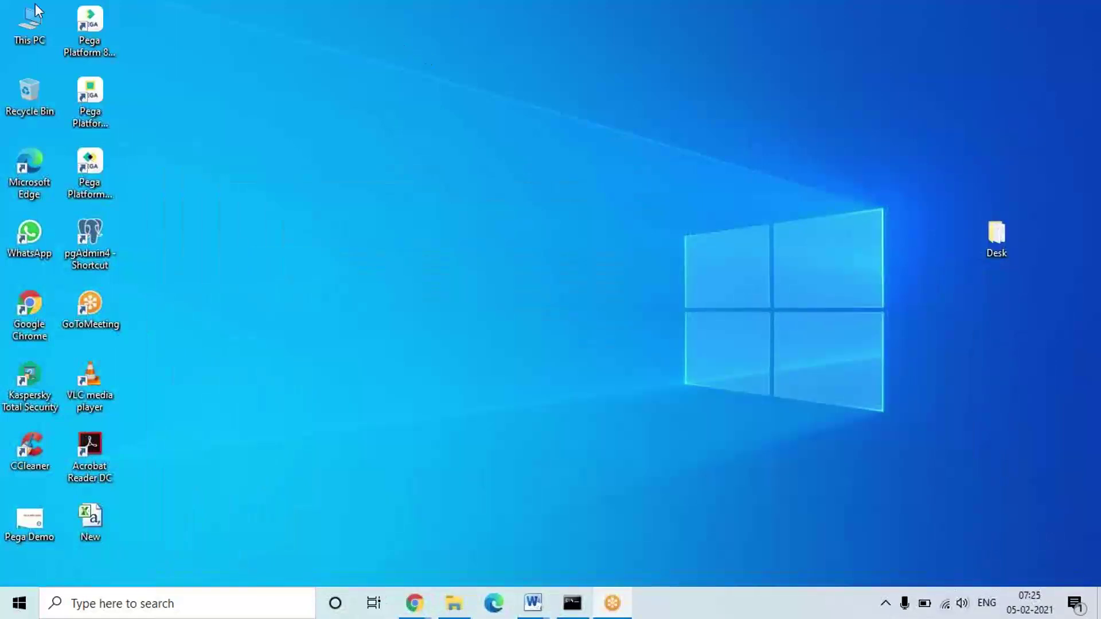
# Point out the Startup and Shutdown desktop shortcuts, bring up the Pega Platform 8.4.0 Startup console, and minimize it.
pyautogui.click(93, 32)
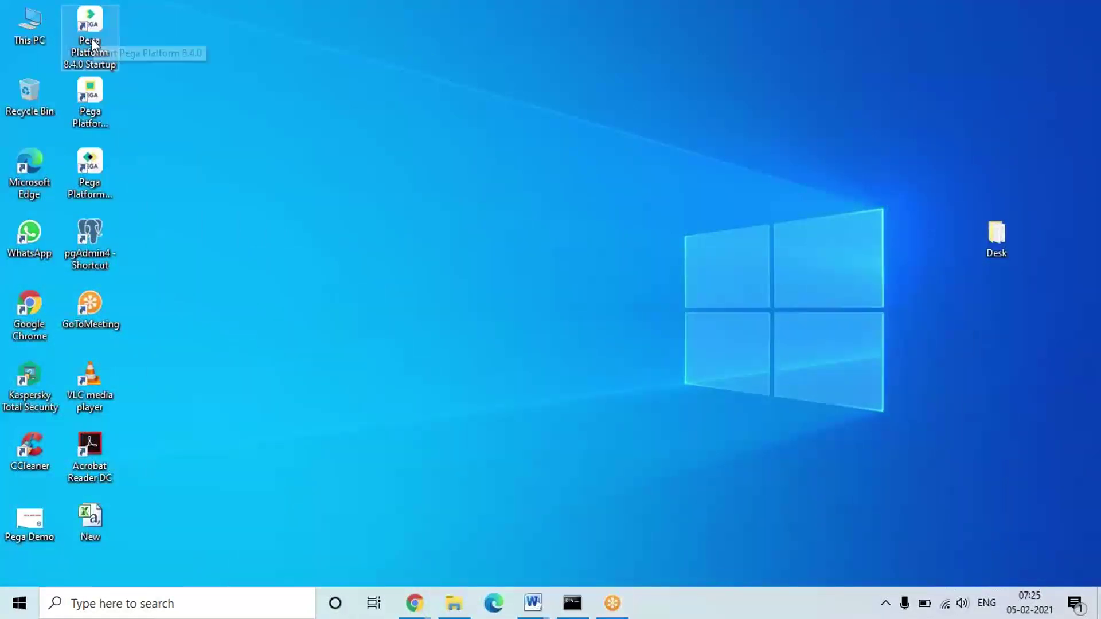
pyautogui.click(92, 101)
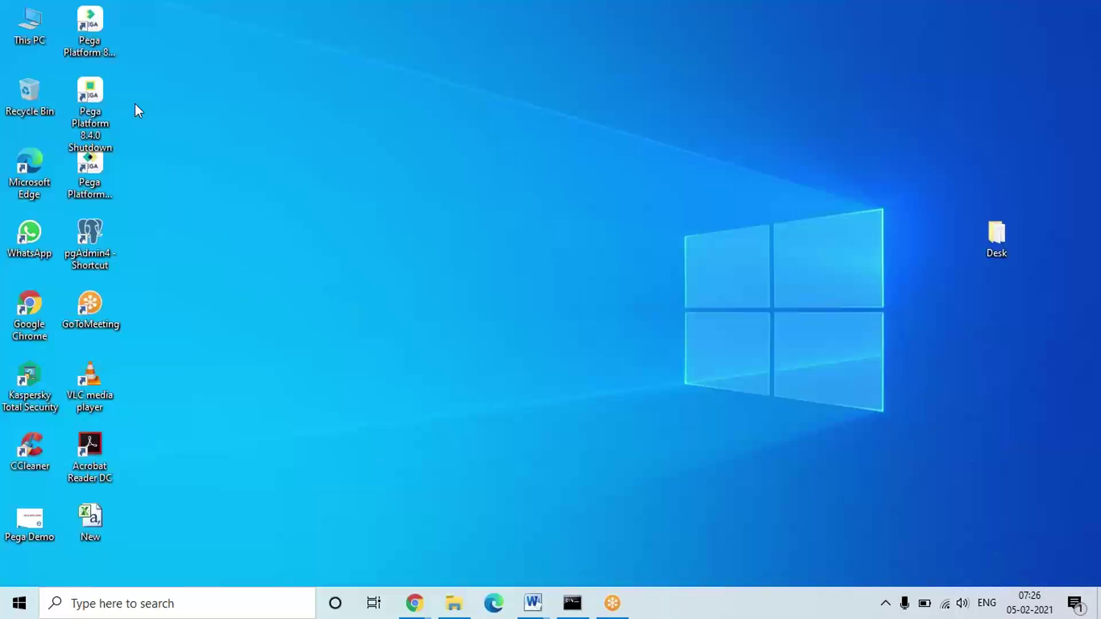
pyautogui.click(575, 609)
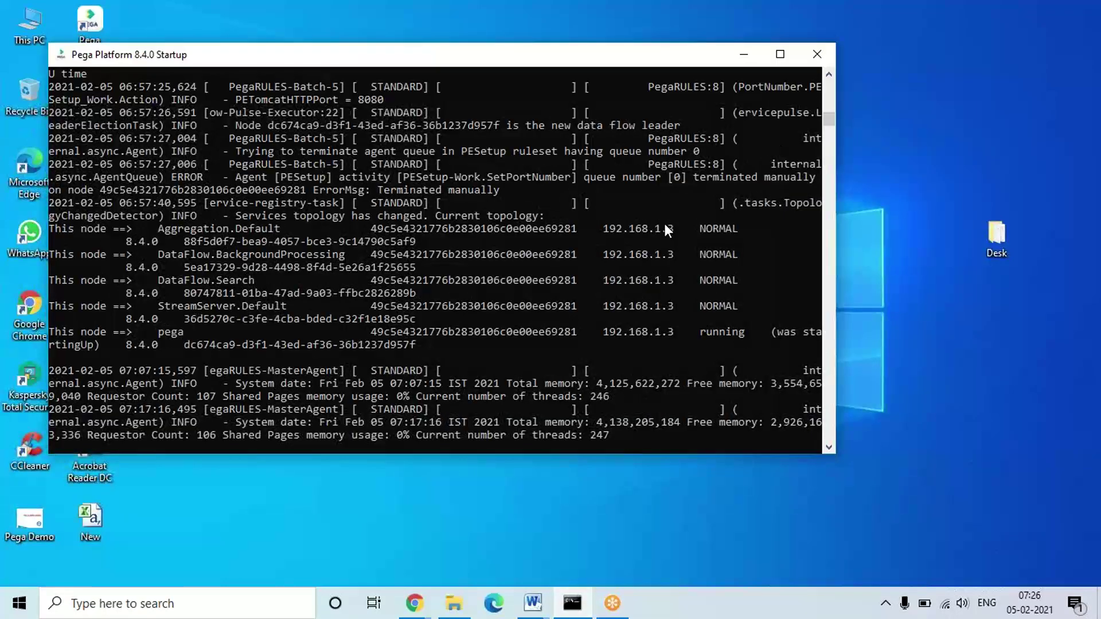
pyautogui.click(745, 57)
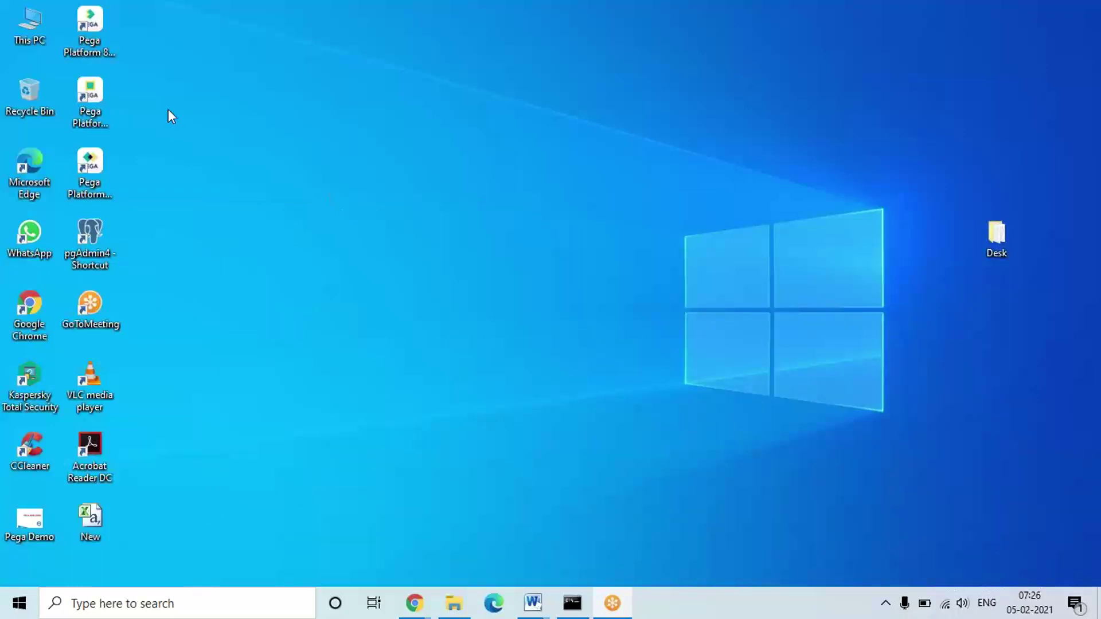
# Point out the Pega Platform 8.4.0 Shutdown and Login shortcuts on the desktop, and clear the selection.
pyautogui.click(89, 98)
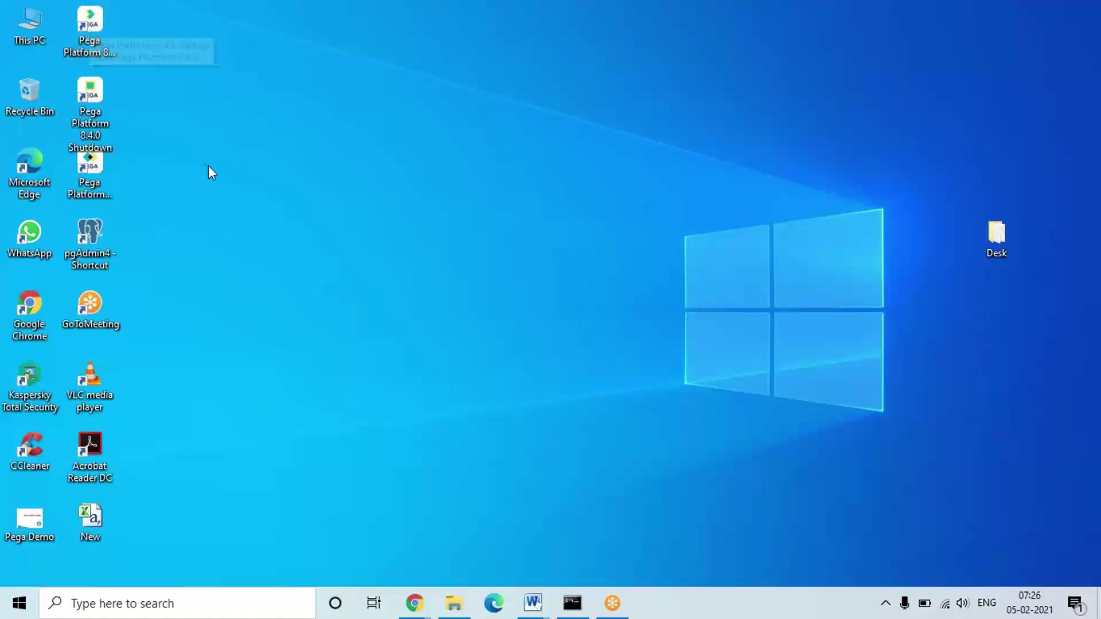
pyautogui.click(95, 180)
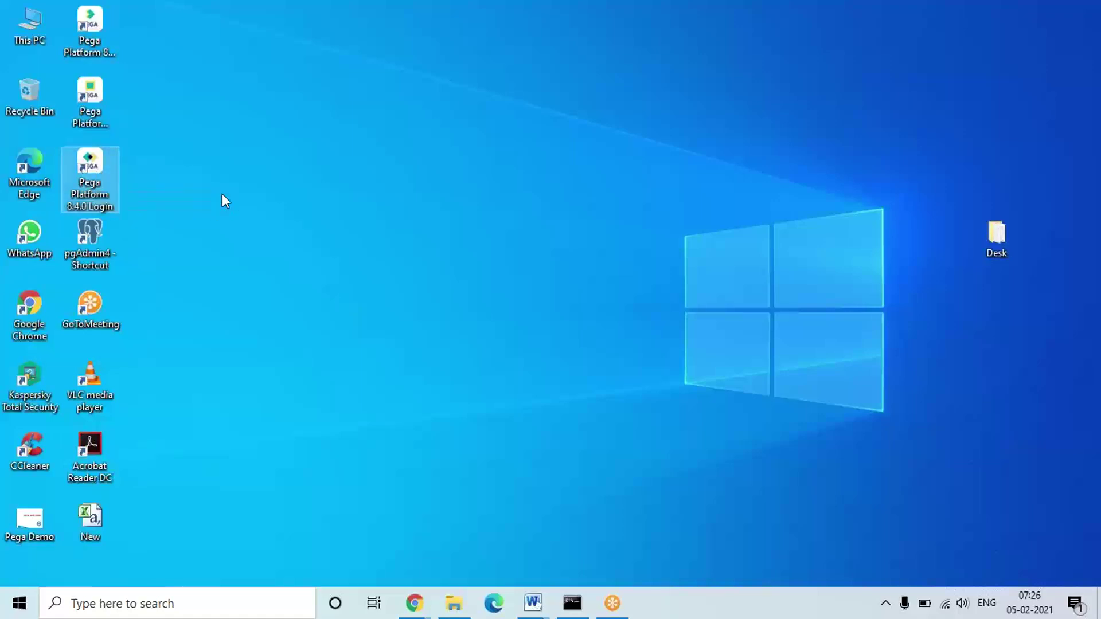
pyautogui.click(247, 260)
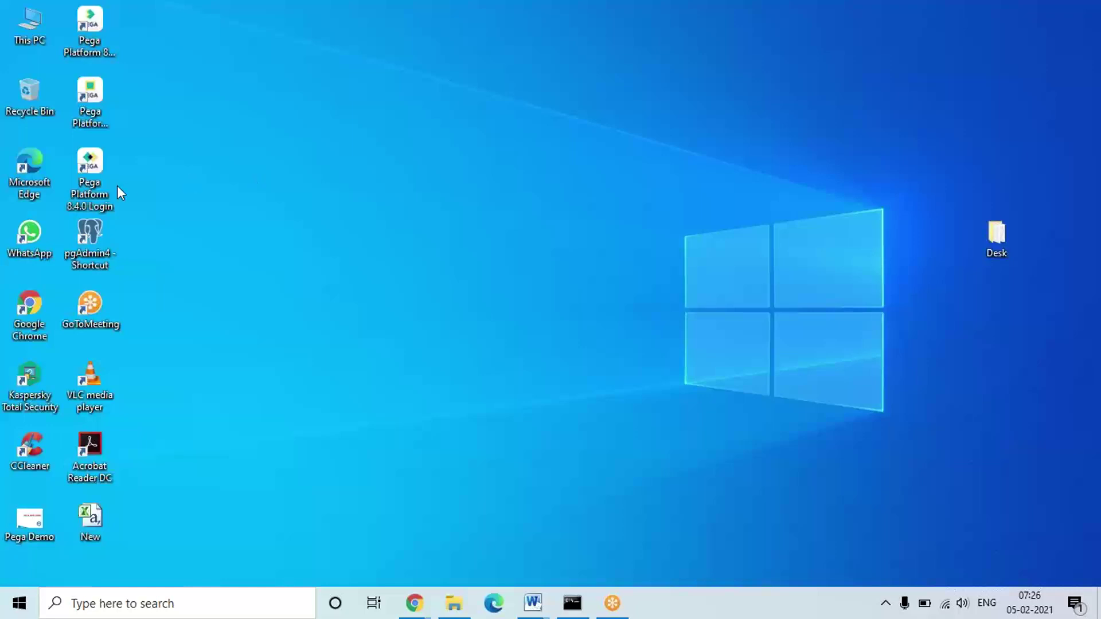
# Open the Pega Platform 8.4.0 Login shortcut with Microsoft Edge, set as the app to always use, and close the login page.
pyautogui.rightClick(89, 168)
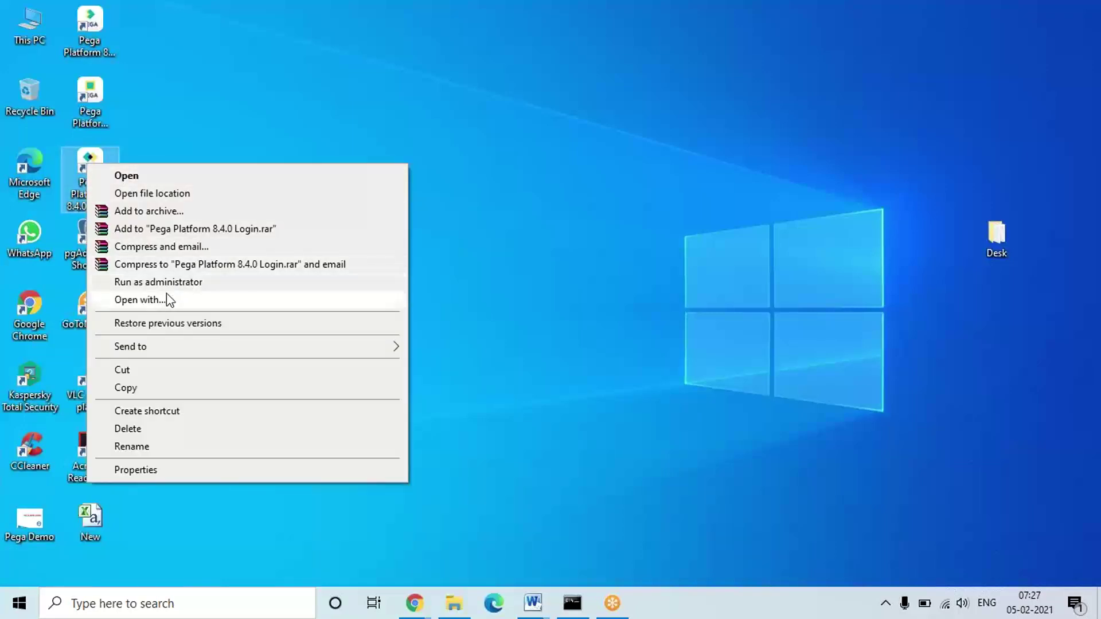
pyautogui.click(153, 301)
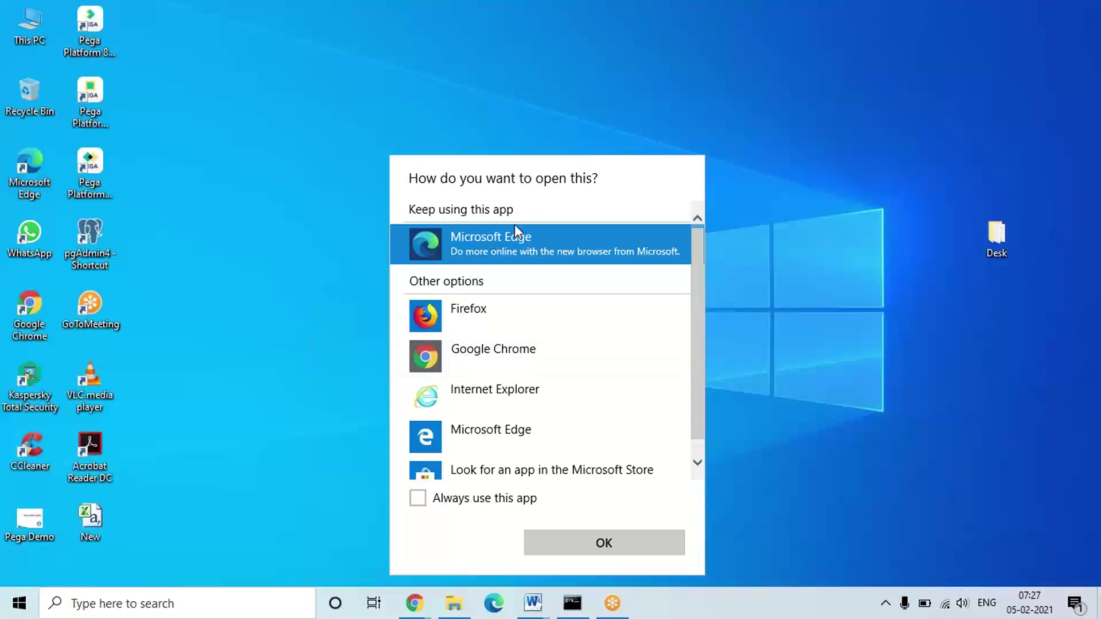
pyautogui.click(418, 499)
pyautogui.click(596, 543)
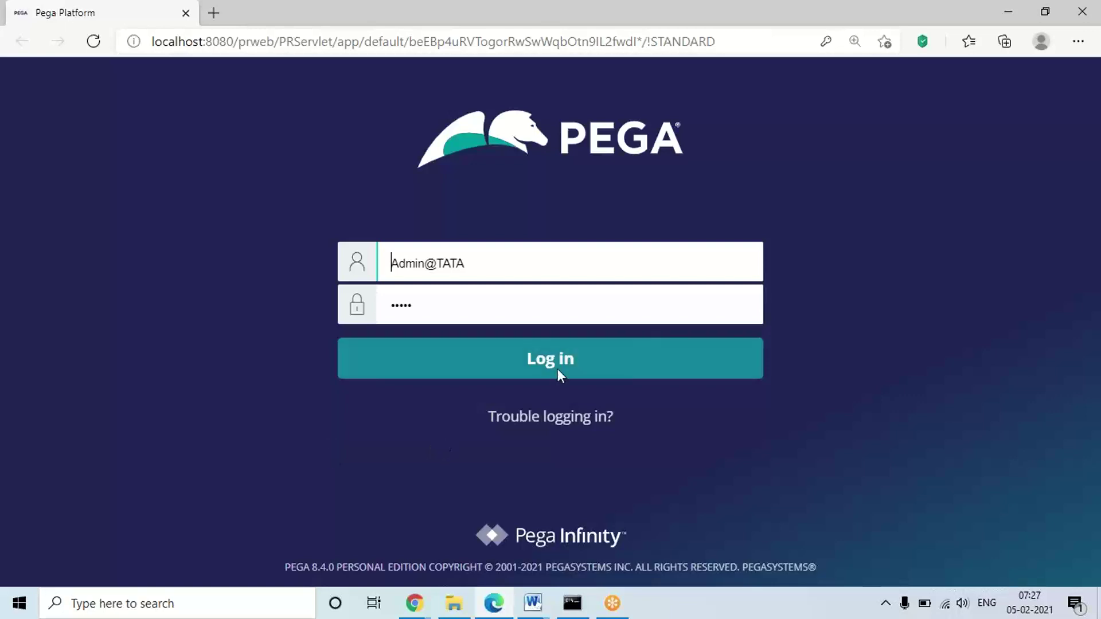
pyautogui.click(1085, 11)
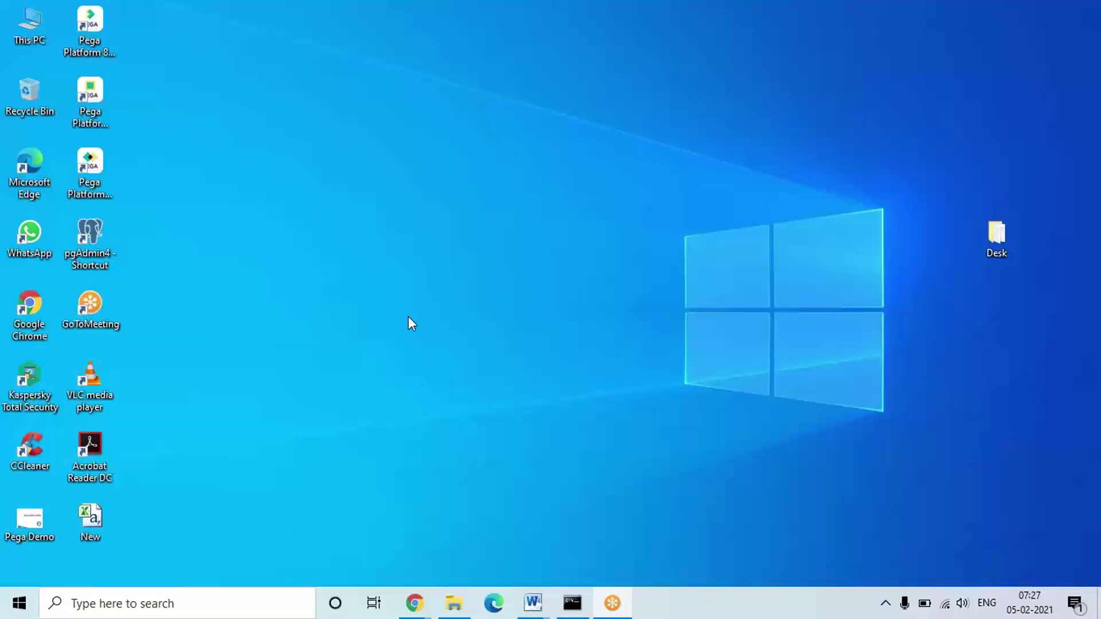
# Bring up the Pega 8.4 Installation Steps document, return to its first page and highlight the System Requirements list.
pyautogui.click(532, 600)
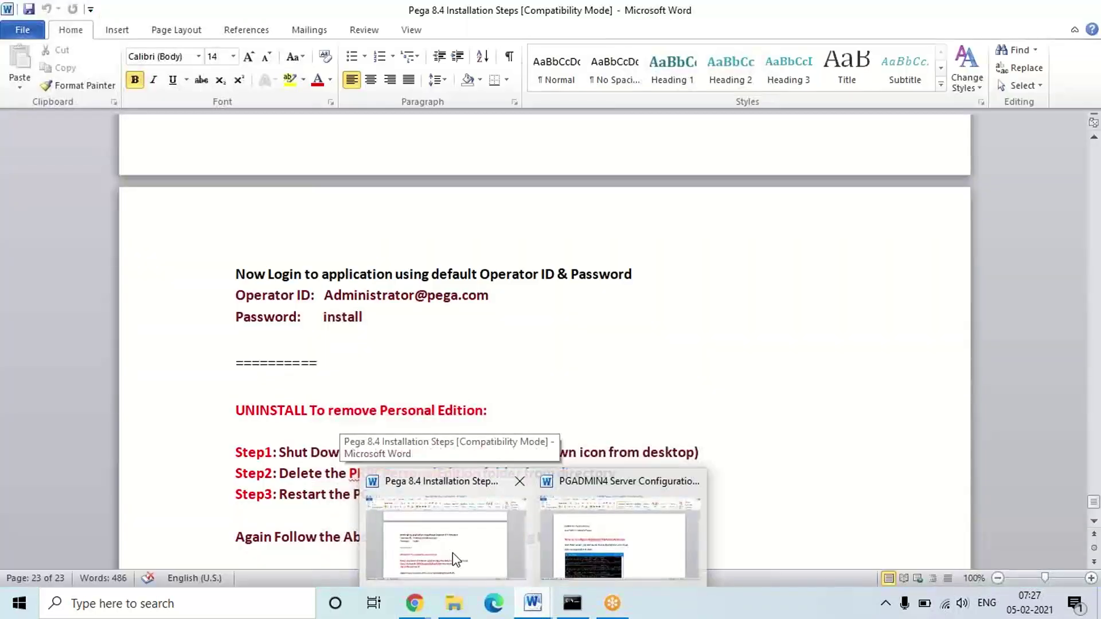
pyautogui.click(452, 553)
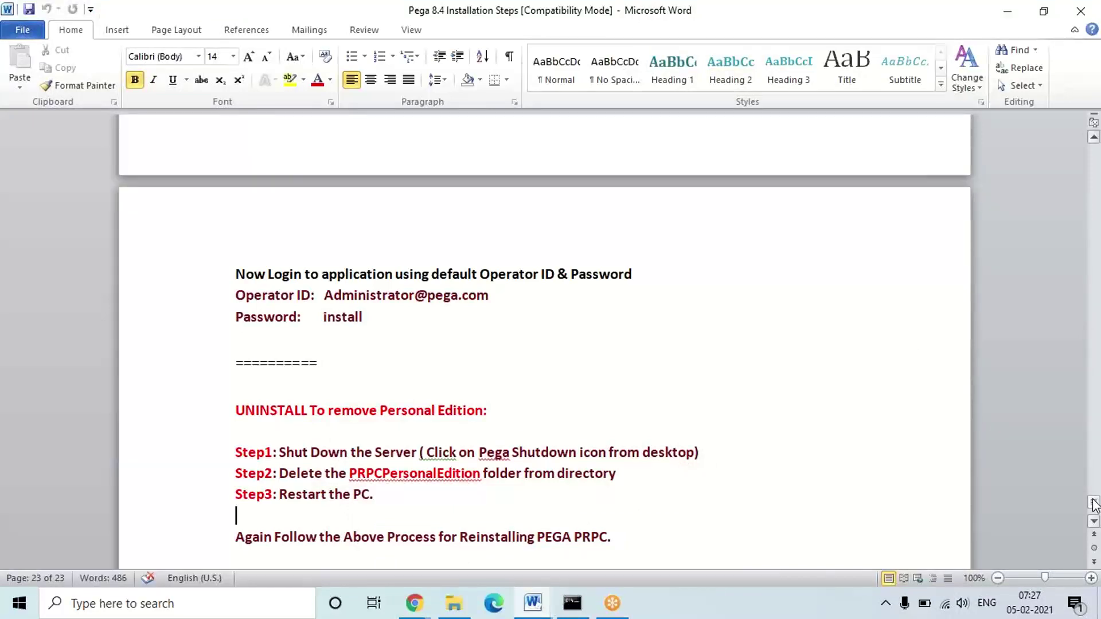
pyautogui.moveTo(1094, 504); pyautogui.dragTo(1097, 146)
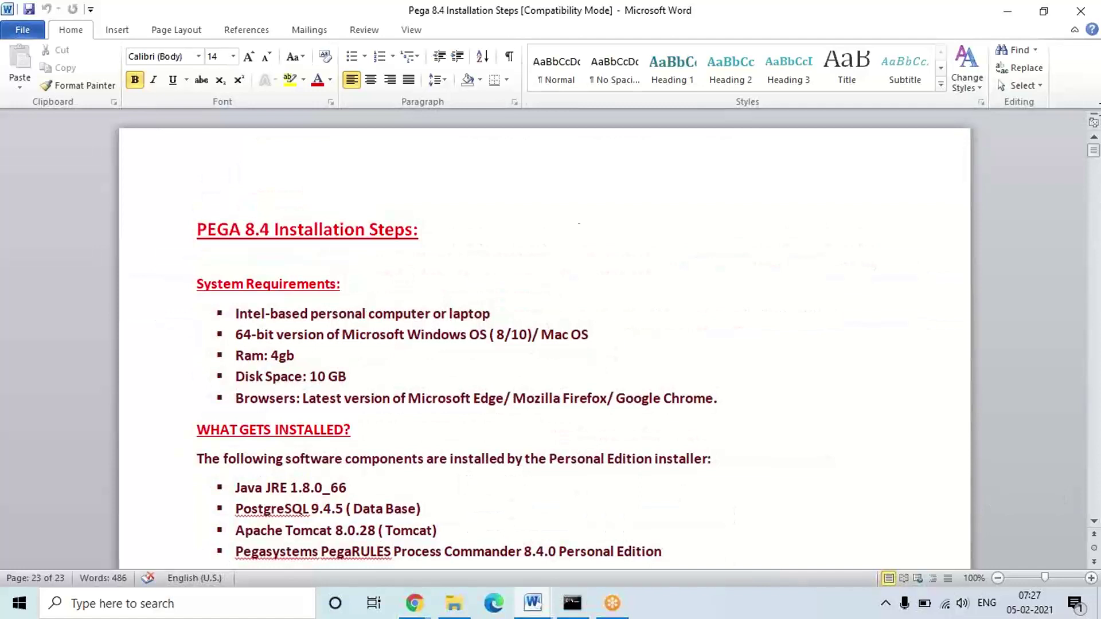
pyautogui.click(240, 321)
pyautogui.moveTo(237, 313); pyautogui.dragTo(726, 390)
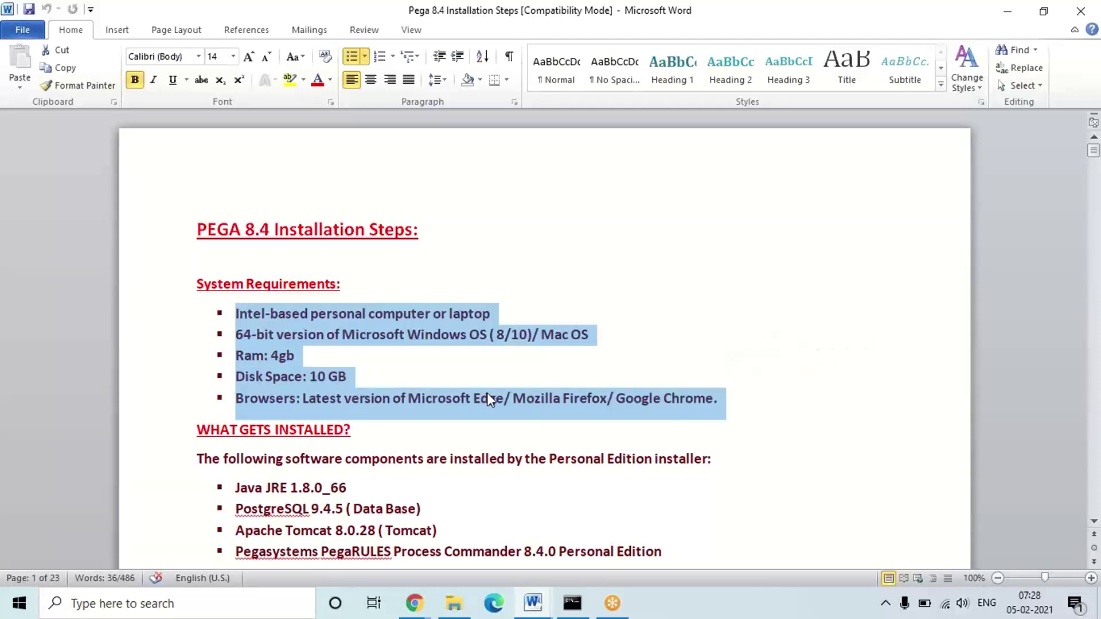
# Highlight the list of installed software components under WHAT GETS INSTALLED, from Java JRE to PegaRULES Process Commander.
pyautogui.click(377, 484)
pyautogui.press('Down')
pyautogui.press('Down')
pyautogui.press('Down')
pyautogui.press('Down')
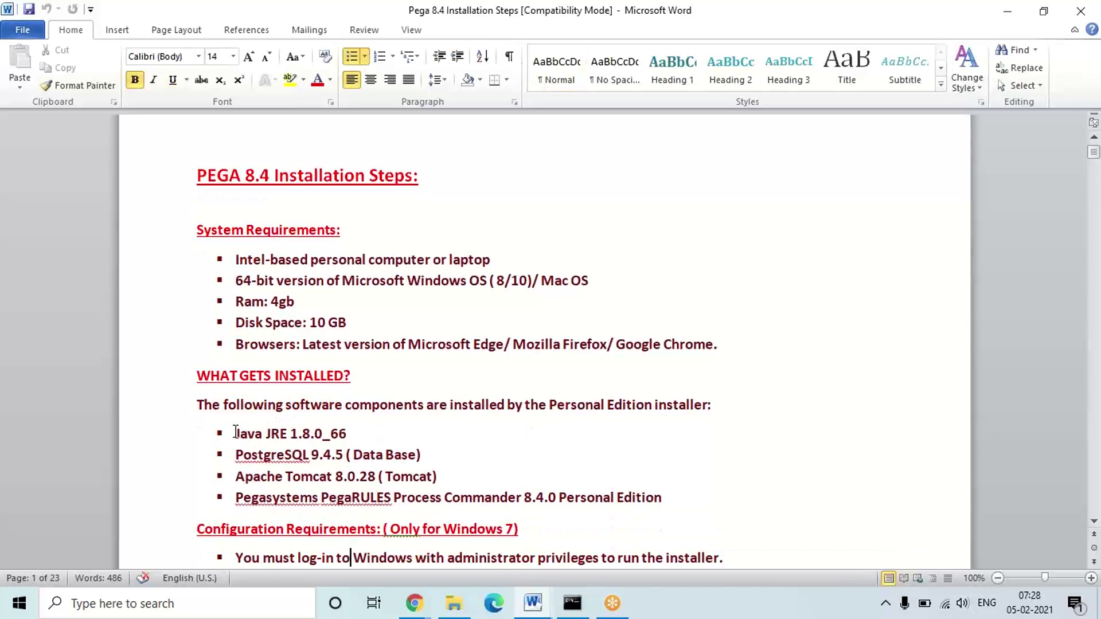
pyautogui.moveTo(235, 435); pyautogui.dragTo(665, 496)
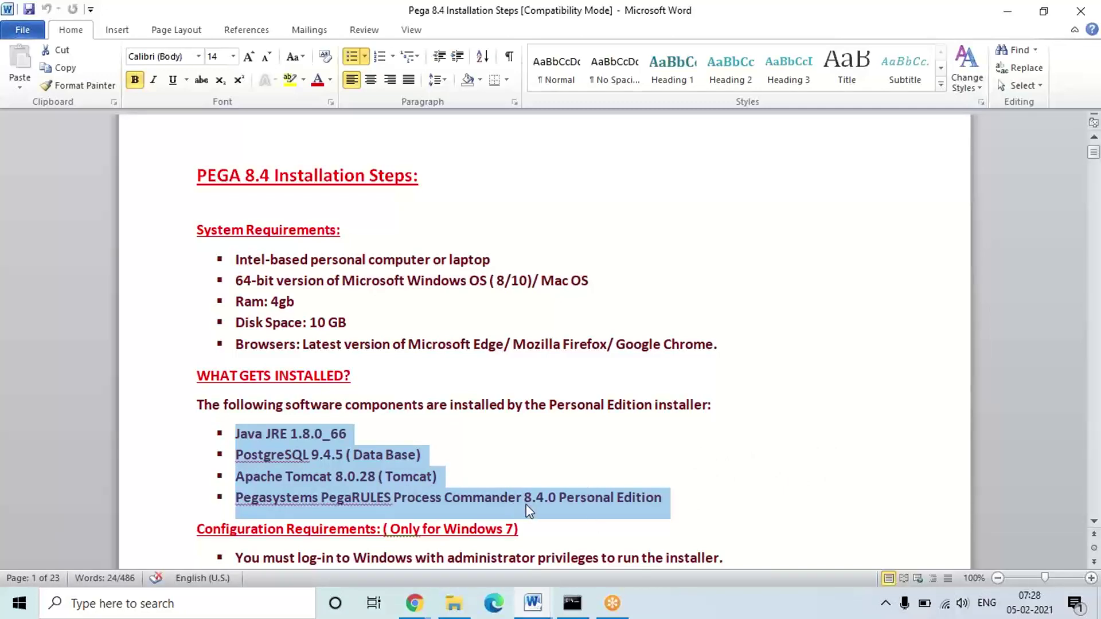
# Review the Windows 7 configuration requirements and the guide's instructions for disabling User Account Control.
pyautogui.click(591, 517)
pyautogui.press('Down')
pyautogui.press('Down')
pyautogui.press('Down')
pyautogui.press('Down')
pyautogui.press('Down')
pyautogui.press('Down')
pyautogui.press('Down')
pyautogui.press('Down')
pyautogui.press('Down')
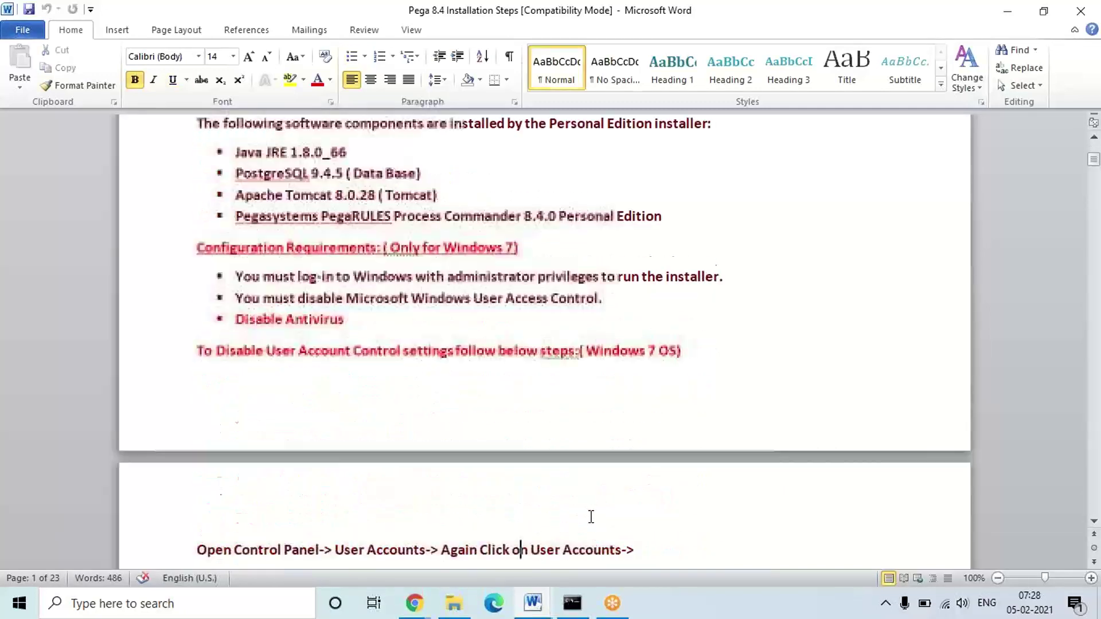
pyautogui.press('Return')
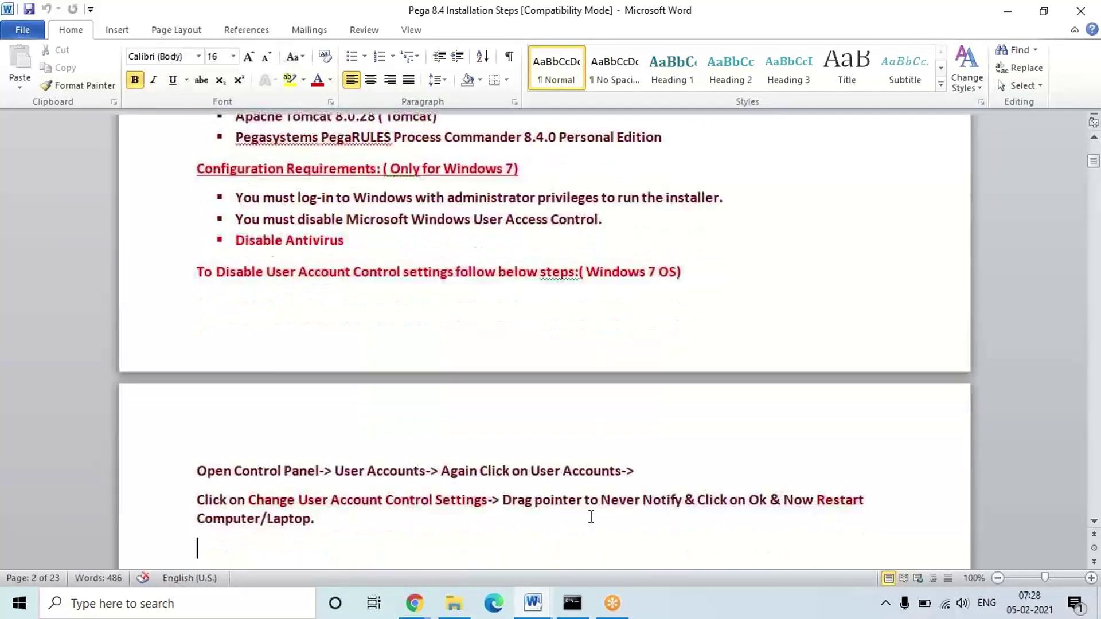
pyautogui.hotkey('ctrl', 'v')
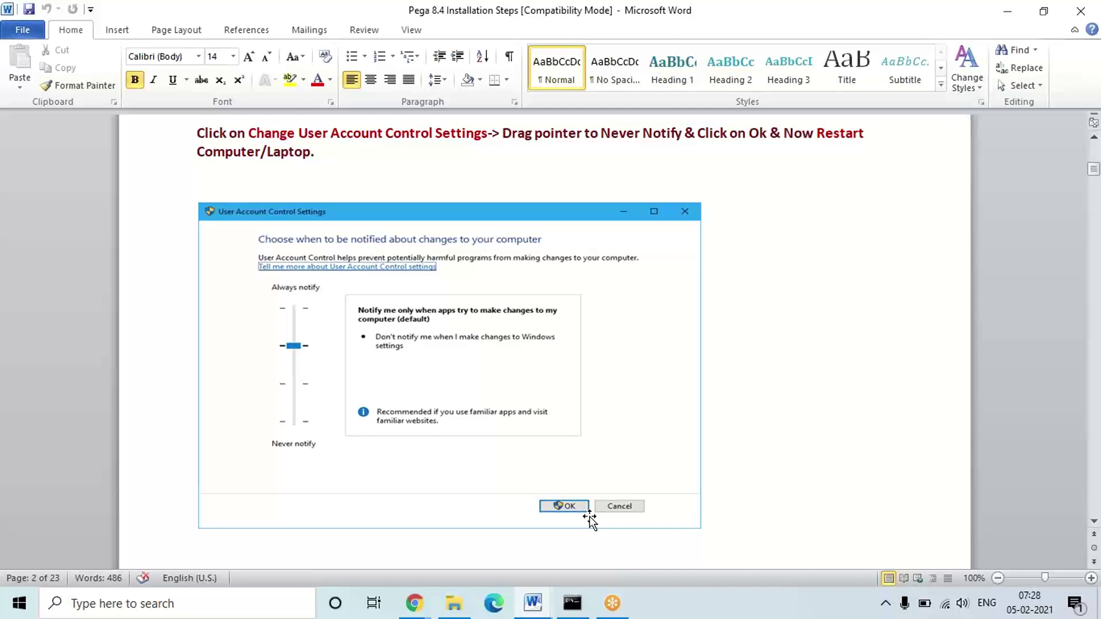
# Read the guide's download, extract and copy steps and the software folder contents, down to the install.bat instruction.
pyautogui.scroll(-1, 589, 518)
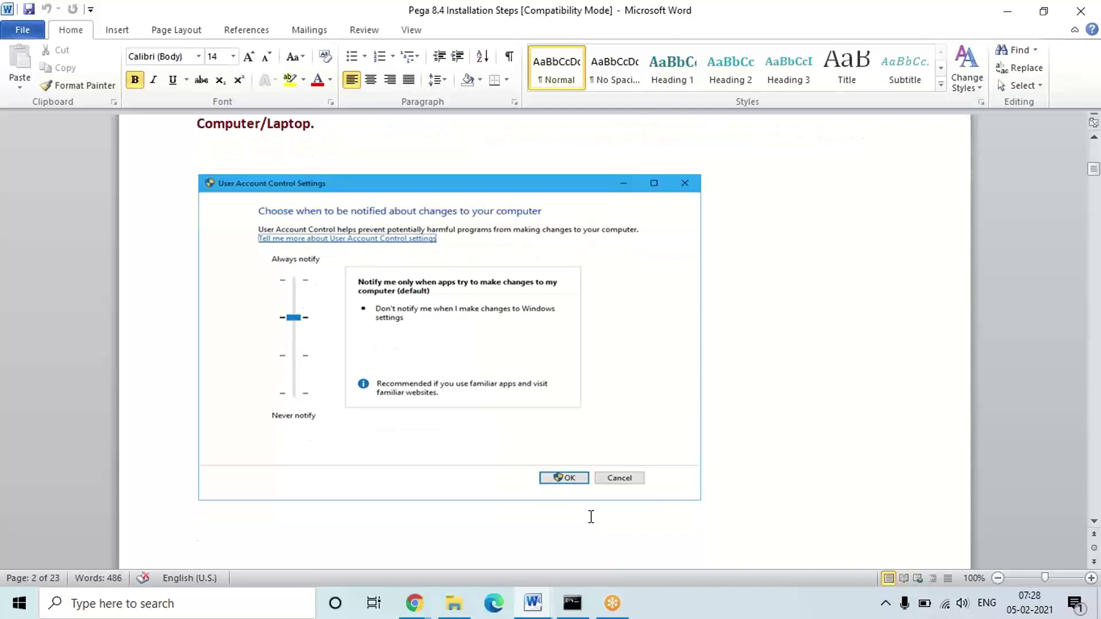
pyautogui.scroll(-8, 591, 518)
pyautogui.scroll(-1, 590, 517)
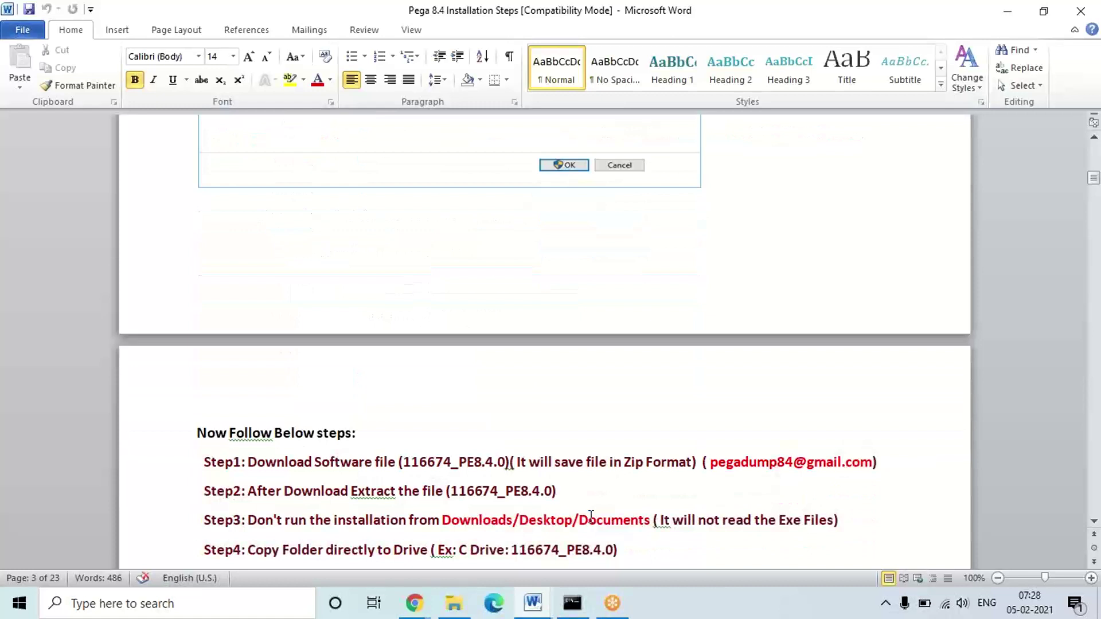
pyautogui.scroll(-2, 591, 516)
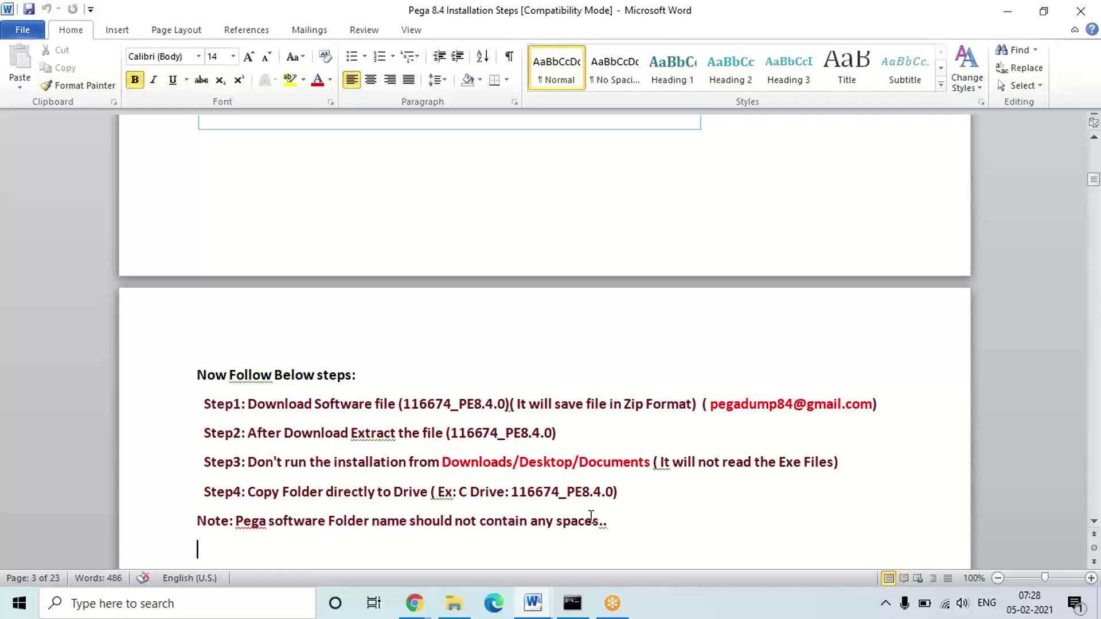
pyautogui.press('Down')
pyautogui.press('Down')
pyautogui.press('Down')
pyautogui.press('Down')
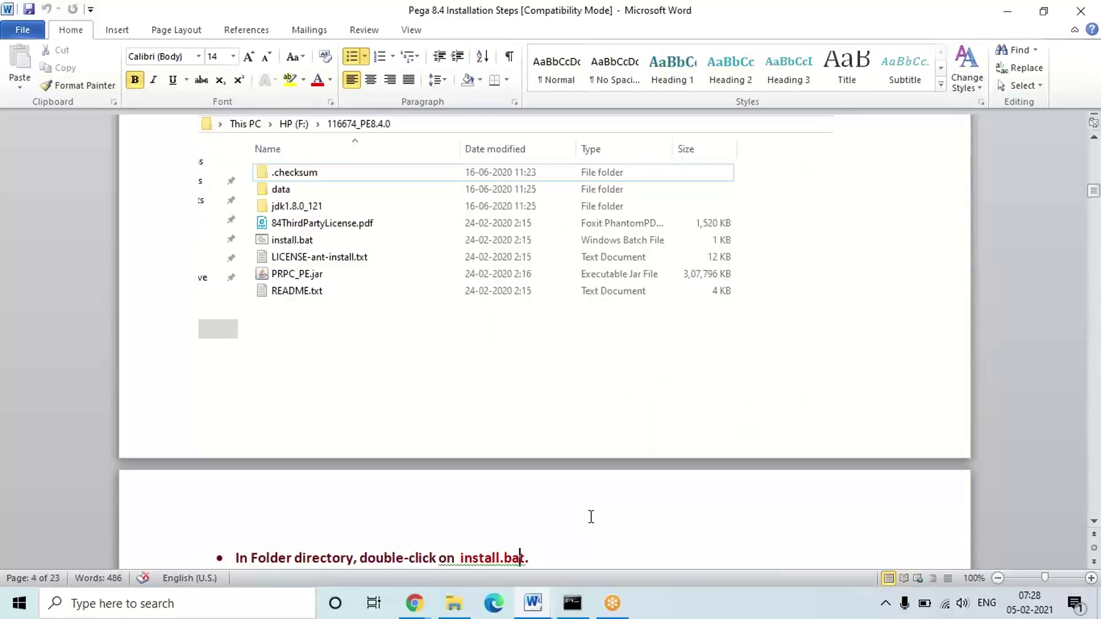
# Review the guide's installer pages from the Personal Edition start screen through Overview and Prerequisites to the License Agreement.
pyautogui.press('Down')
pyautogui.press('Down')
pyautogui.press('Down')
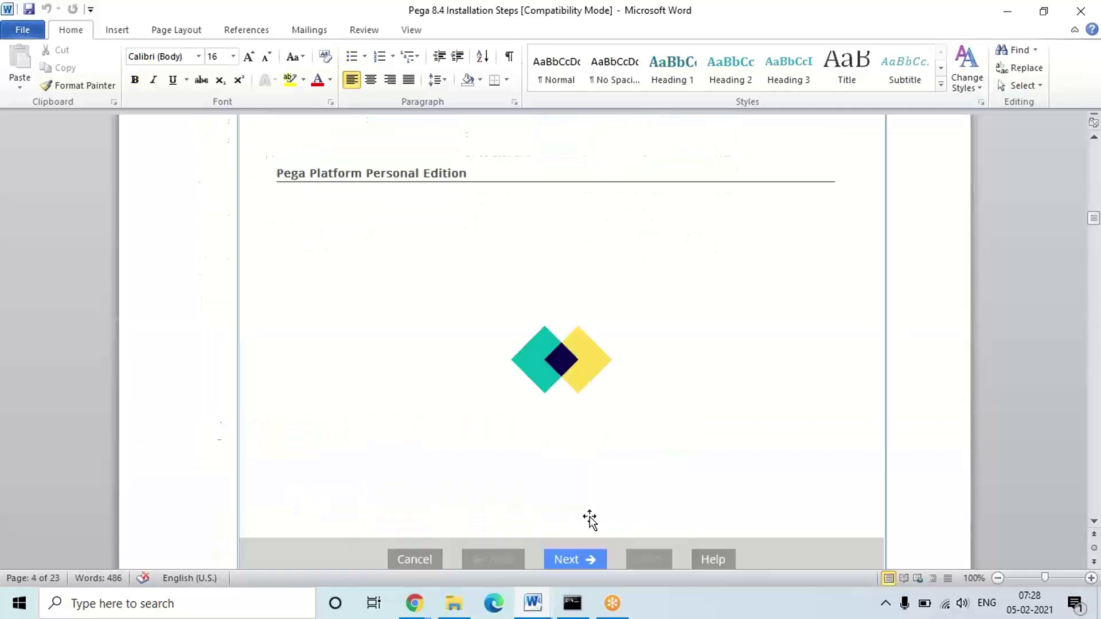
pyautogui.press('Down')
pyautogui.press('Down')
pyautogui.press('Down')
pyautogui.press('Down')
pyautogui.press('Down')
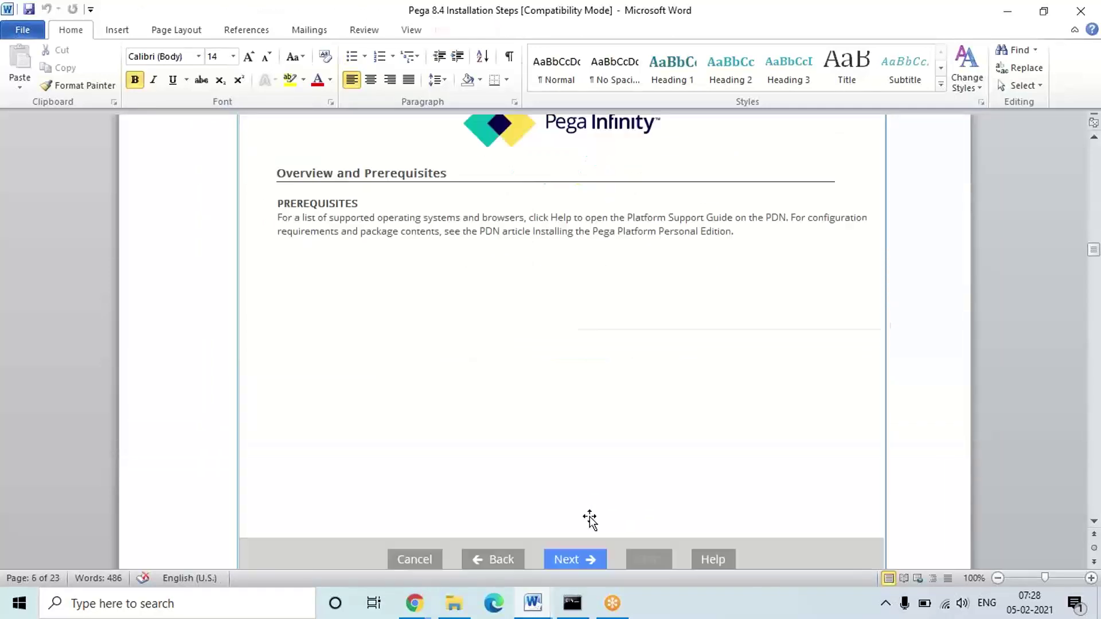
pyautogui.press('Down')
pyautogui.press('Down')
pyautogui.press('Down')
pyautogui.press('Down')
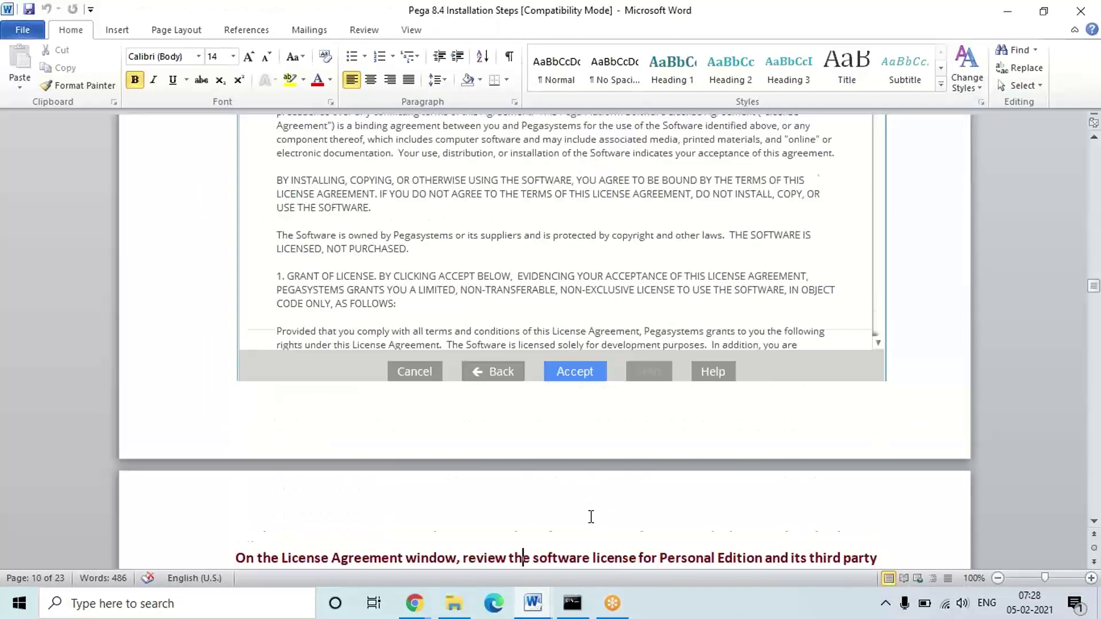
# Review the guide's Launch Pega Platform option page and the Directories Selection page with the installation directory.
pyautogui.press('Down')
pyautogui.press('Down')
pyautogui.press('Down')
pyautogui.press('Down')
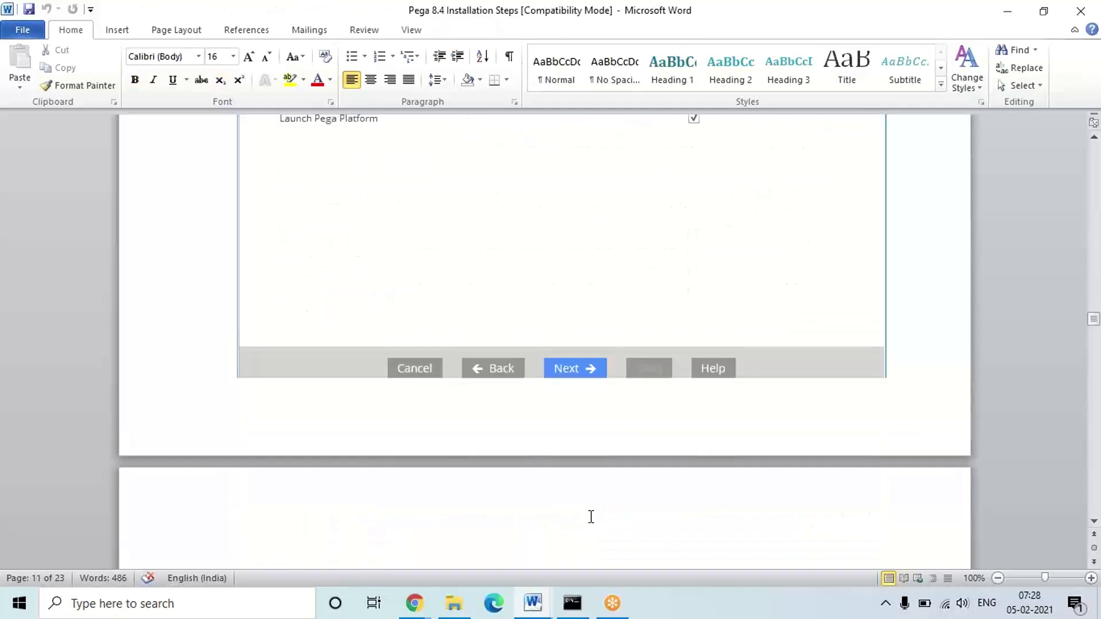
pyautogui.press('Down')
pyautogui.press('Down')
pyautogui.press('Down')
pyautogui.press('Down')
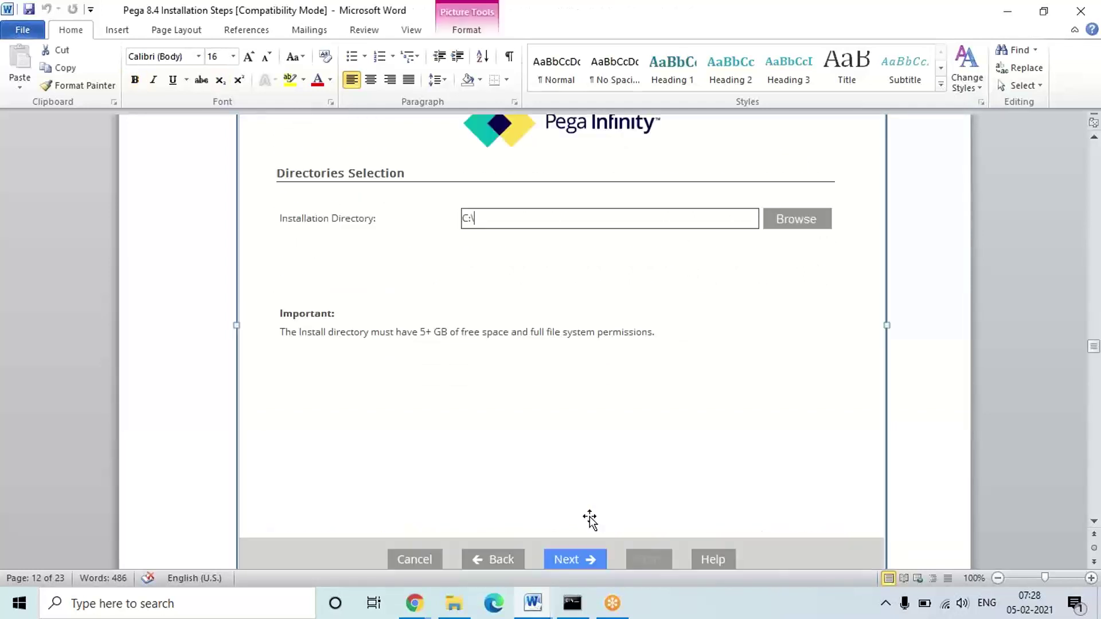
# Examine the firewall alert for the Java Platform SE binary and the Allow Access note in the guide.
pyautogui.press('Down')
pyautogui.press('Down')
pyautogui.press('Down')
pyautogui.press('Down')
pyautogui.press('Down')
pyautogui.press('Down')
pyautogui.press('Down')
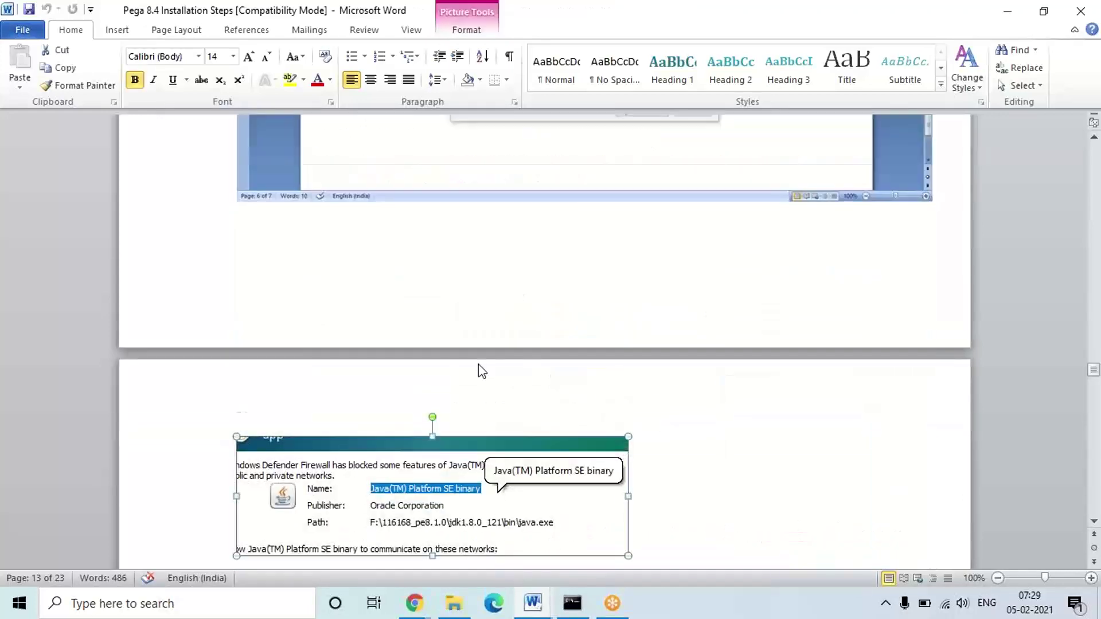
pyautogui.press('Down')
pyautogui.press('Down')
pyautogui.press('Down')
pyautogui.press('Down')
pyautogui.press('Down')
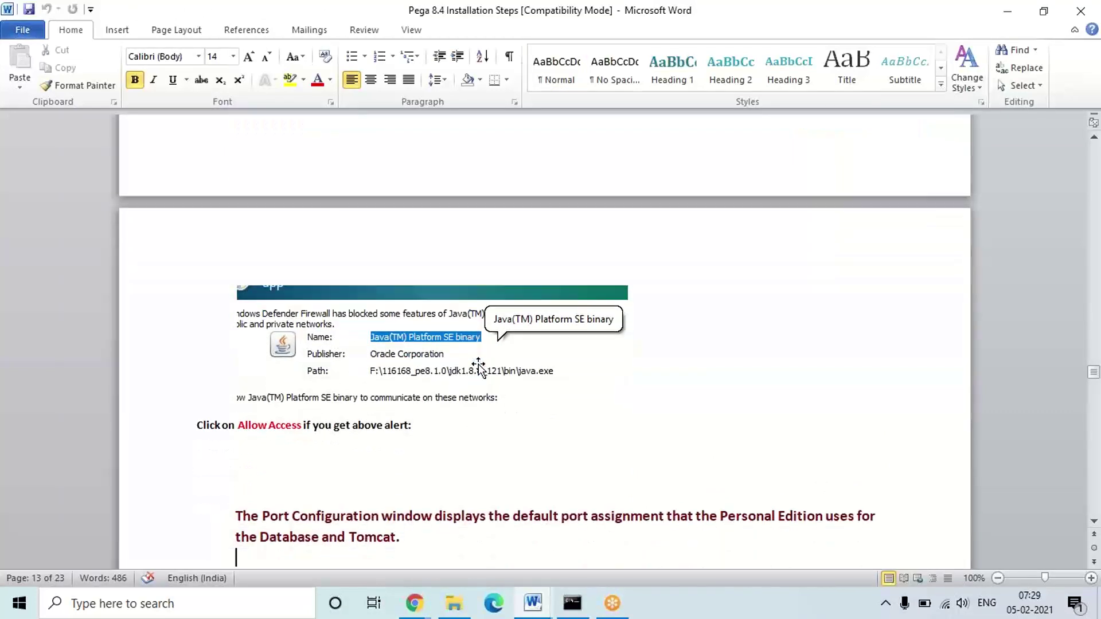
# Review the guide's Port Configuration window, the port availability check and the page for starting the installation.
pyautogui.press('Up')
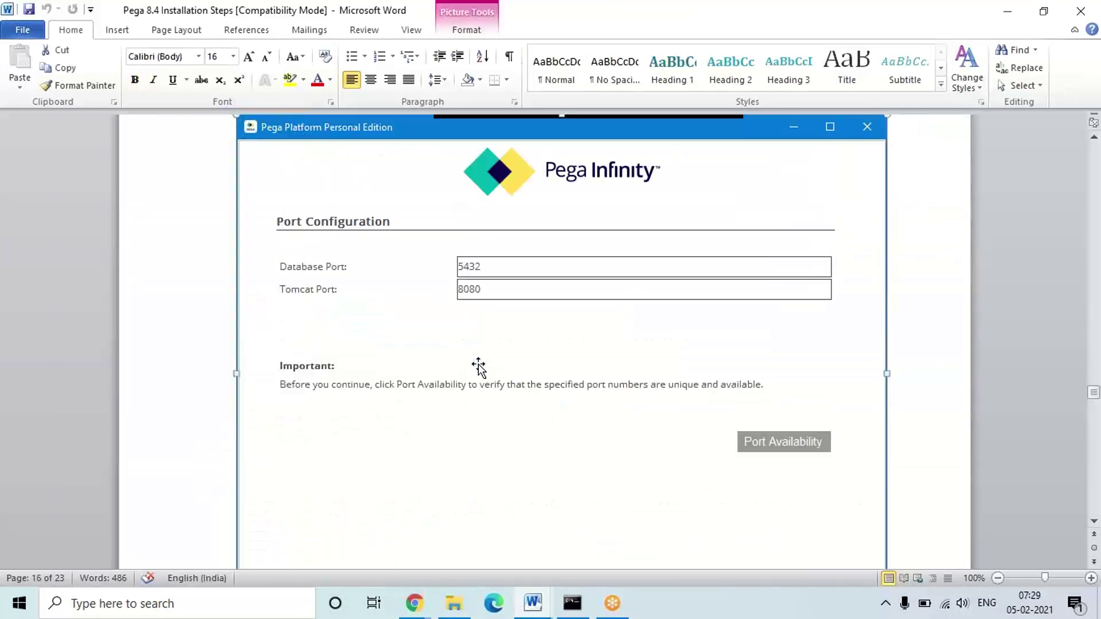
pyautogui.press('Down')
pyautogui.press('Down')
pyautogui.press('Down')
pyautogui.press('Down')
pyautogui.press('Down')
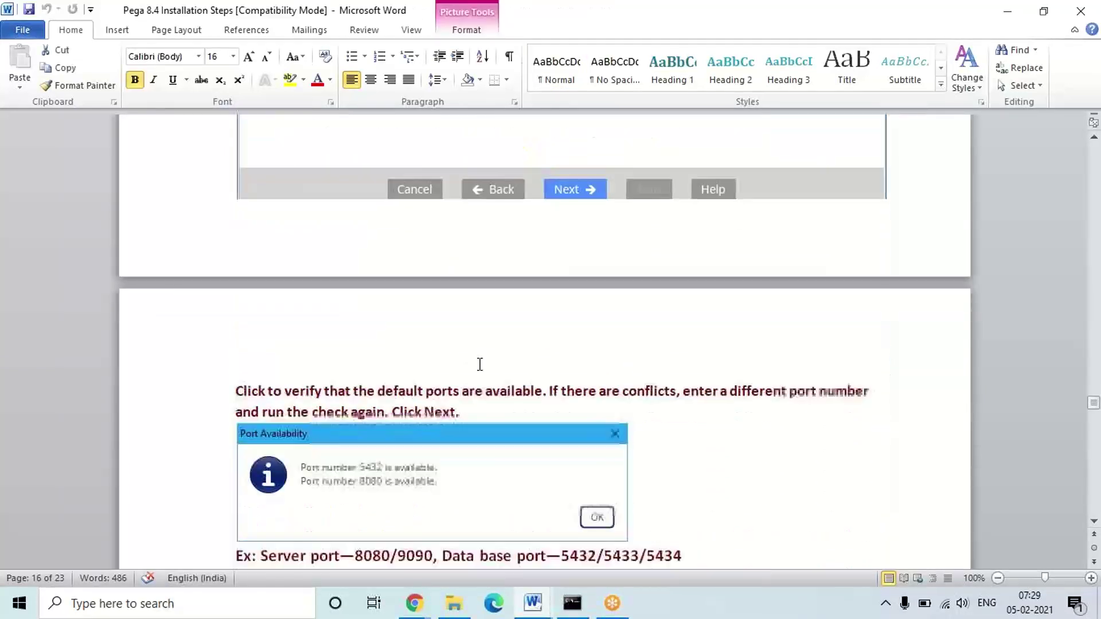
pyautogui.press('Down')
pyautogui.press('Down')
pyautogui.press('Down')
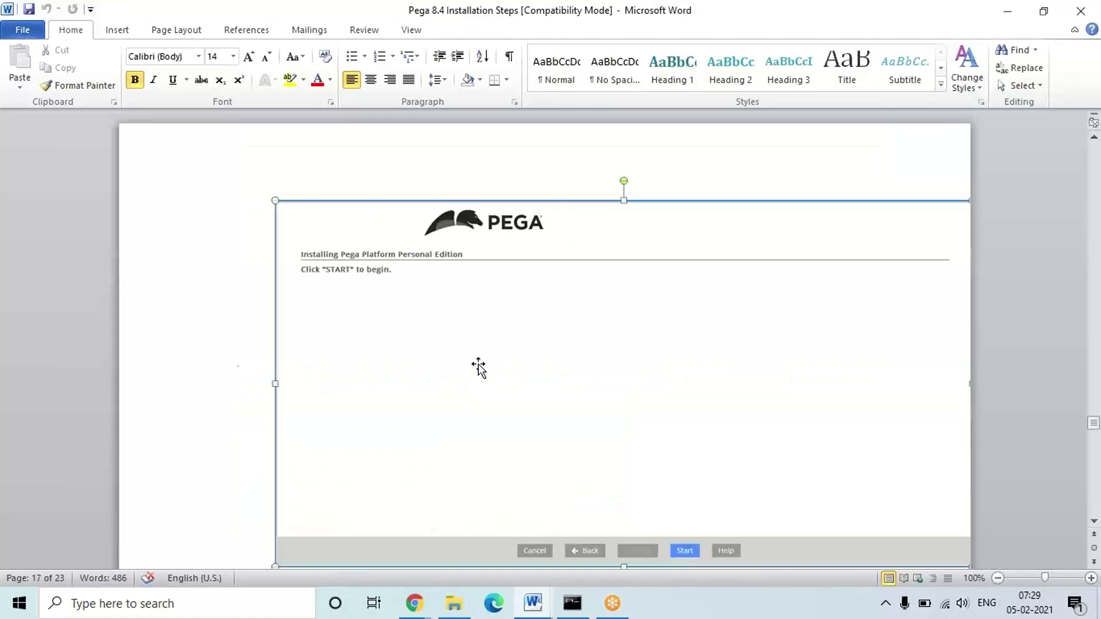
# Review the guide's installation output, the Rulebase Load Complete message and the Pega login screen.
pyautogui.press('Down')
pyautogui.press('Down')
pyautogui.press('Down')
pyautogui.press('Down')
pyautogui.press('Down')
pyautogui.press('Down')
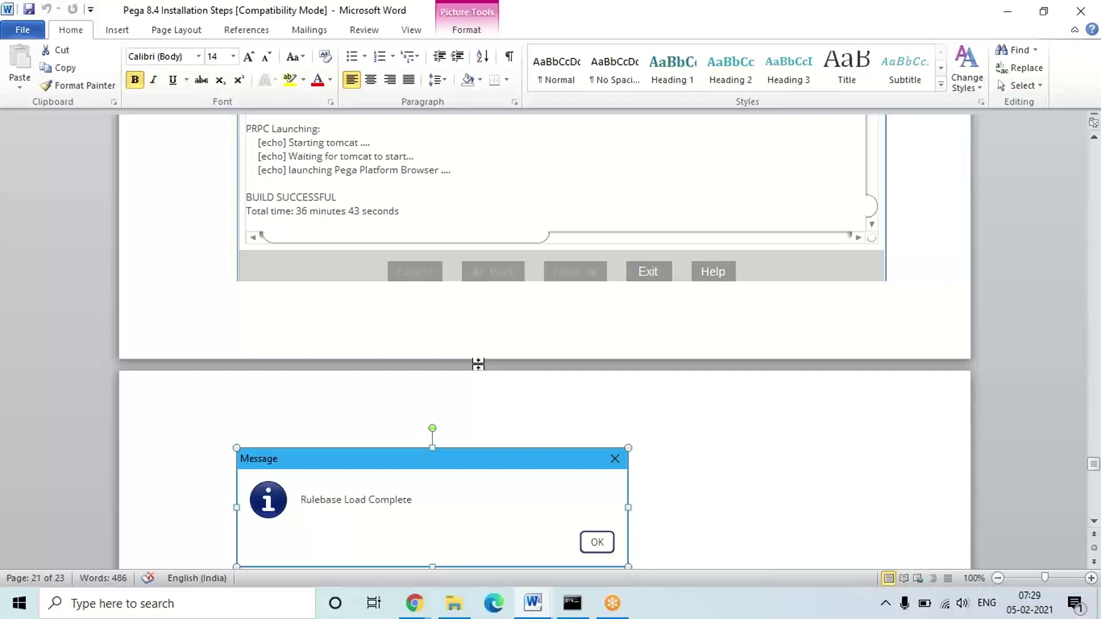
pyautogui.press('Down')
pyautogui.press('Down')
pyautogui.press('Down')
pyautogui.press('Down')
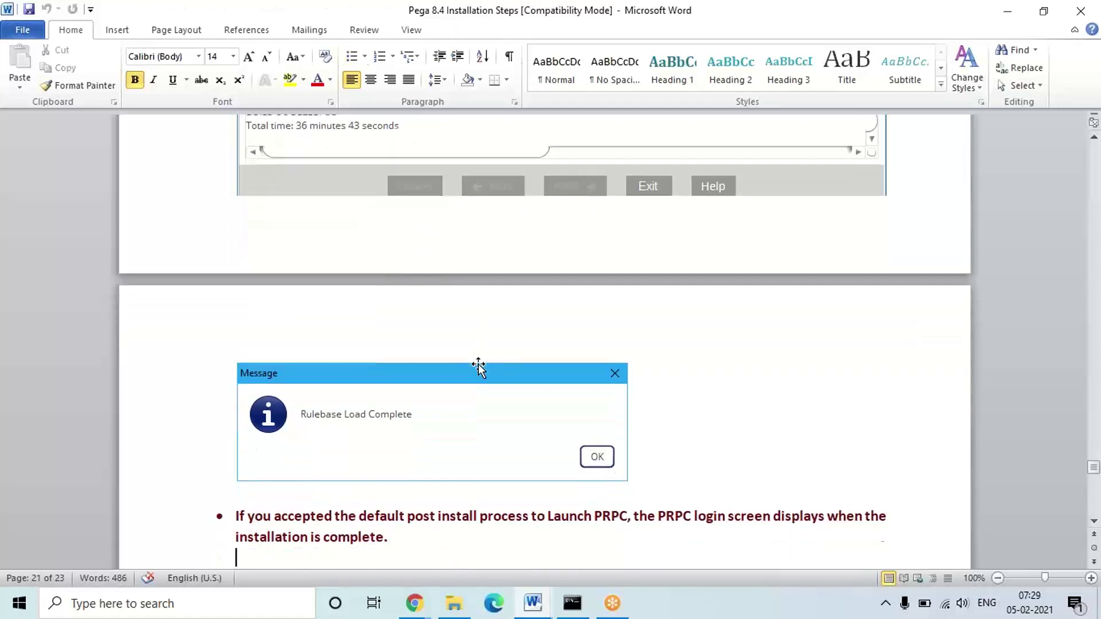
pyautogui.press('Down')
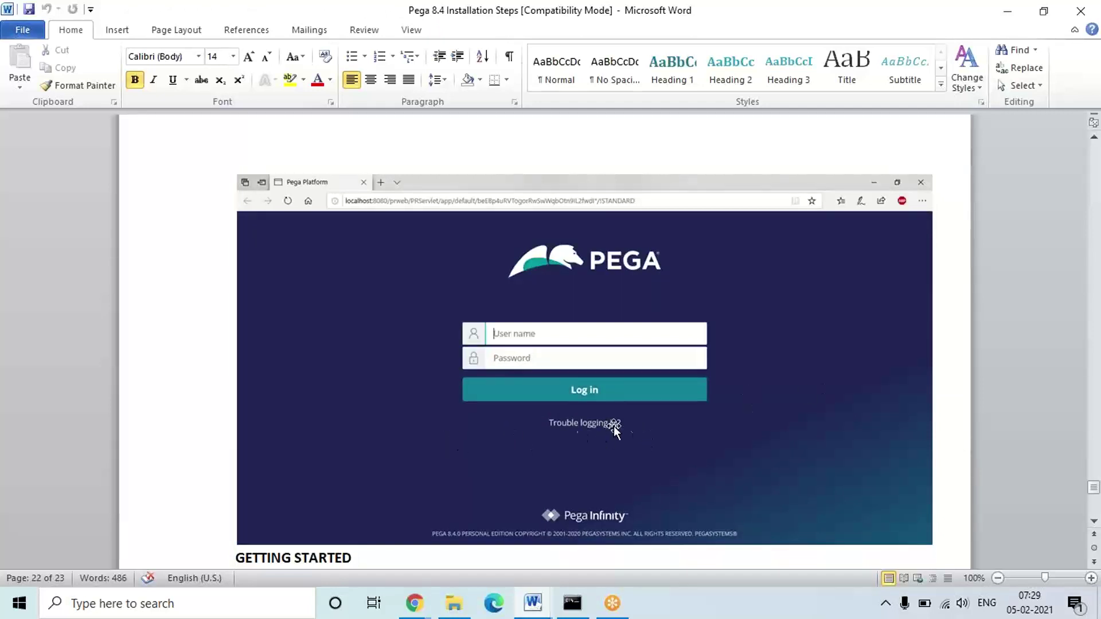
# Return from the login screen picture to the Rulebase Load Complete output and message in the guide.
pyautogui.click(498, 472)
pyautogui.scroll(15, 498, 470)
pyautogui.press('Up')
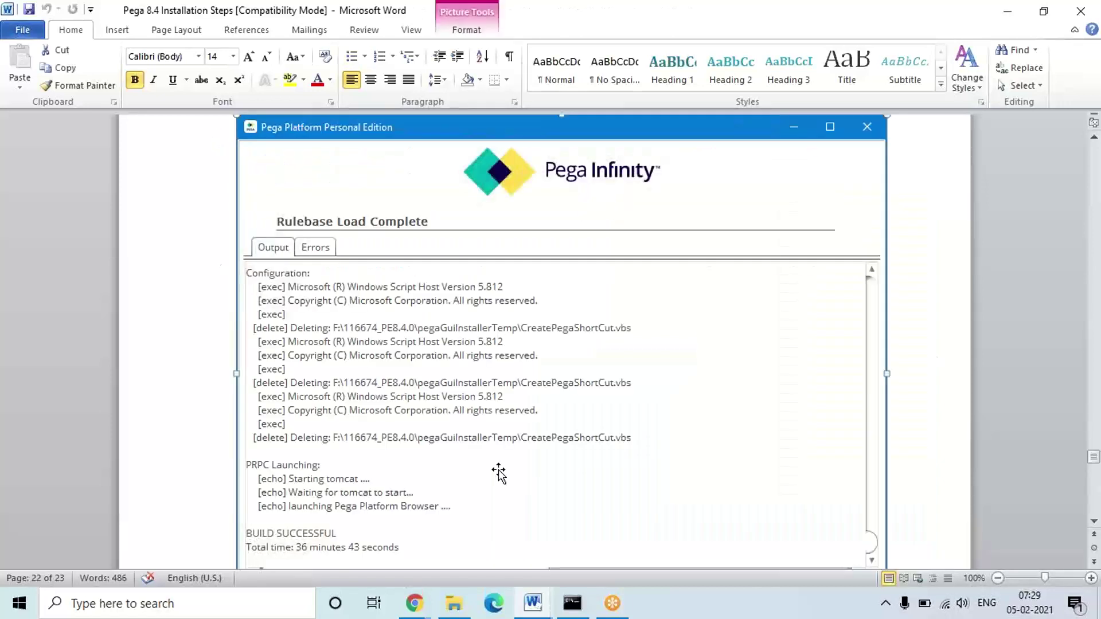
pyautogui.press('Down')
pyautogui.press('Down')
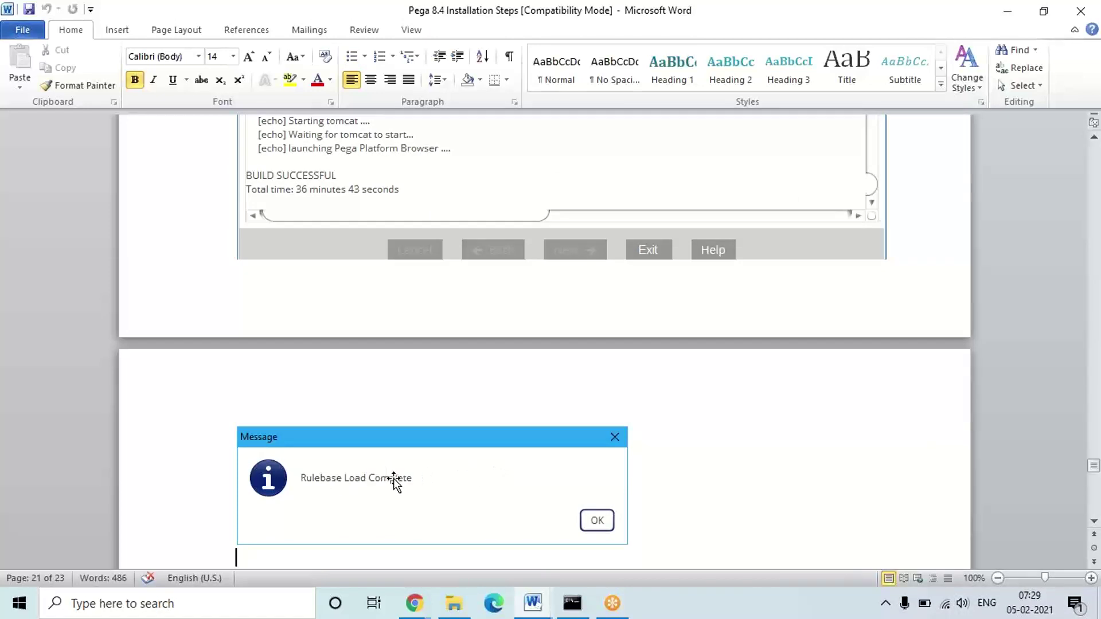
# Review the guide's Pega login screen, the Getting Started note and the default operator login details.
pyautogui.scroll(-5, 394, 480)
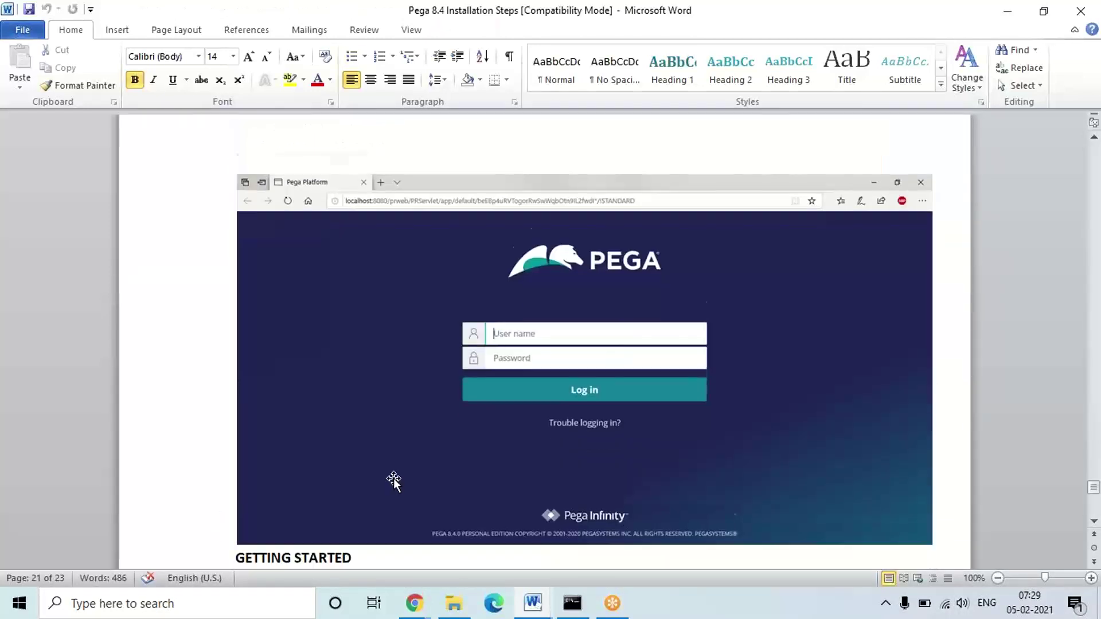
pyautogui.press('Down')
pyautogui.press('Down')
pyautogui.press('Down')
pyautogui.press('Down')
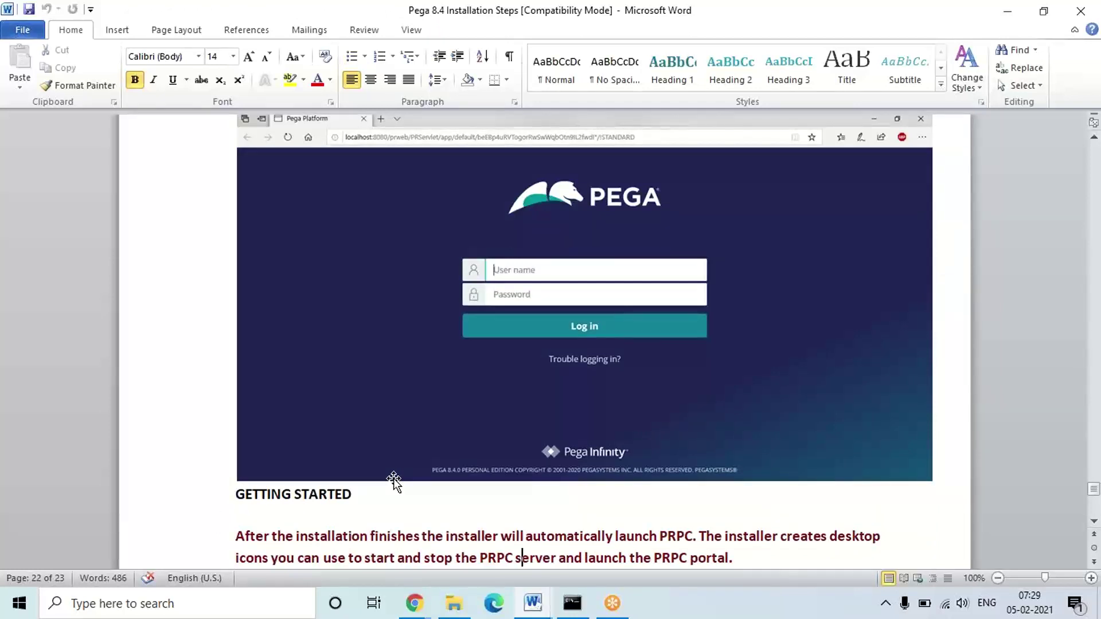
pyautogui.press('Down')
pyautogui.press('Down')
pyautogui.press('Down')
pyautogui.press('Down')
pyautogui.press('Down')
pyautogui.press('Down')
pyautogui.press('Down')
pyautogui.press('Down')
pyautogui.press('Down')
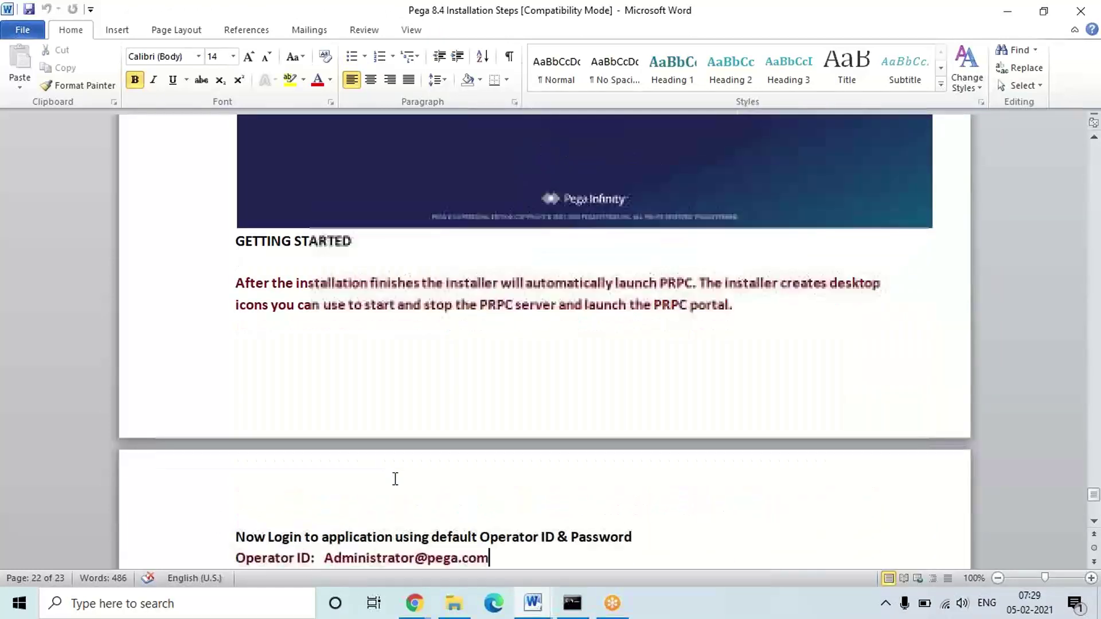
pyautogui.press('Down')
pyautogui.press('Down')
pyautogui.press('Down')
pyautogui.press('Down')
pyautogui.press('Down')
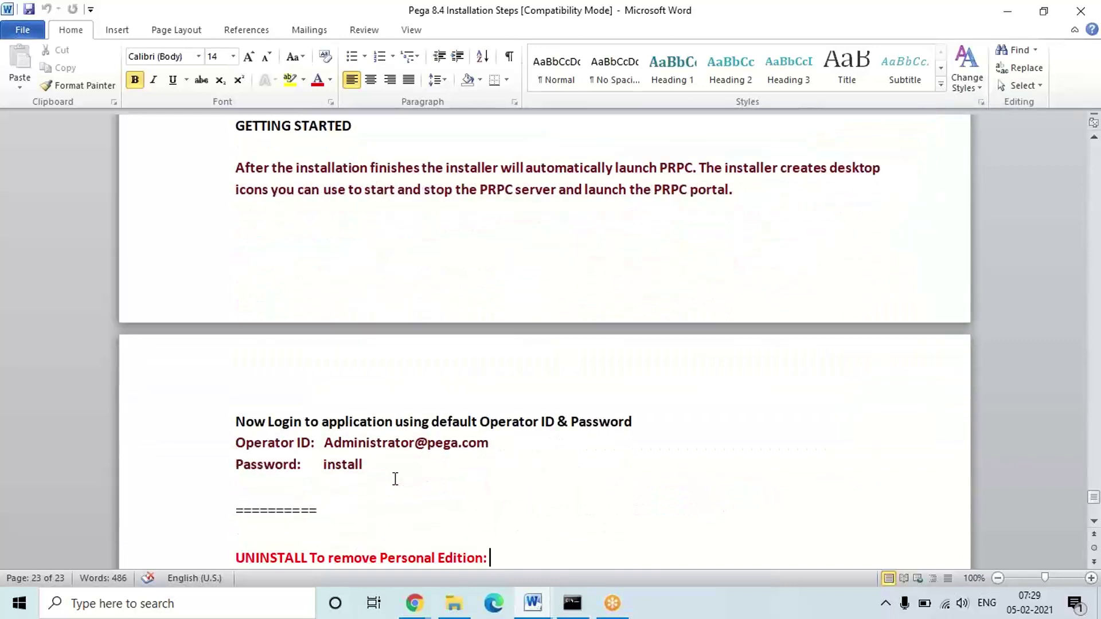
# Read through the guide's three steps for uninstalling Personal Edition and the reinstall note, and close the installation guide.
pyautogui.press('Down')
pyautogui.press('Down')
pyautogui.press('Down')
pyautogui.press('Down')
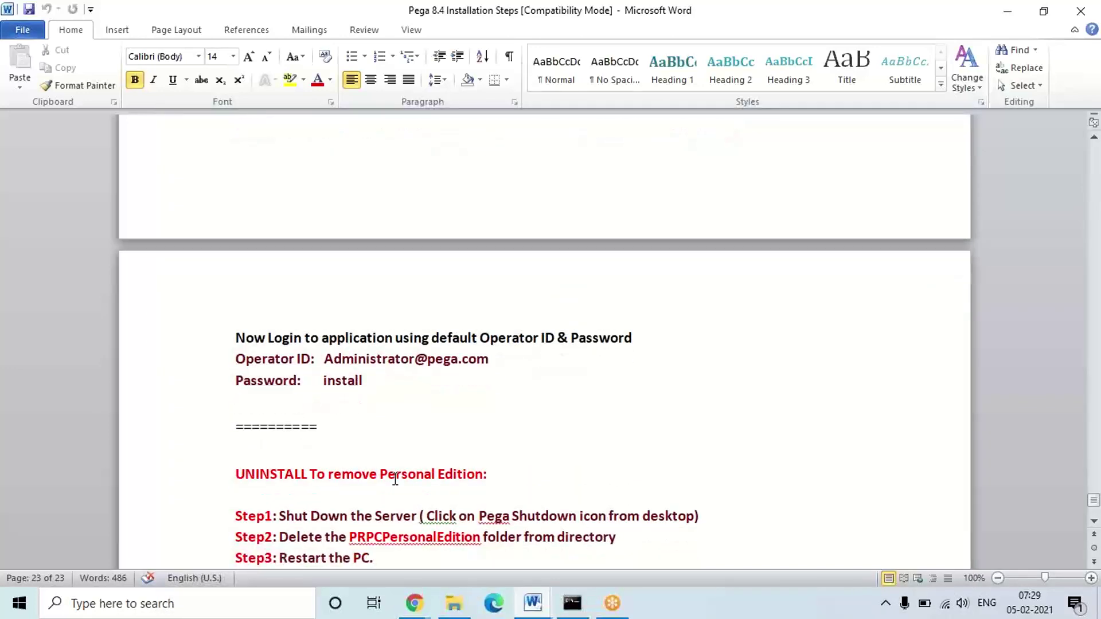
pyautogui.press('Down')
pyautogui.press('Down')
pyautogui.press('Down')
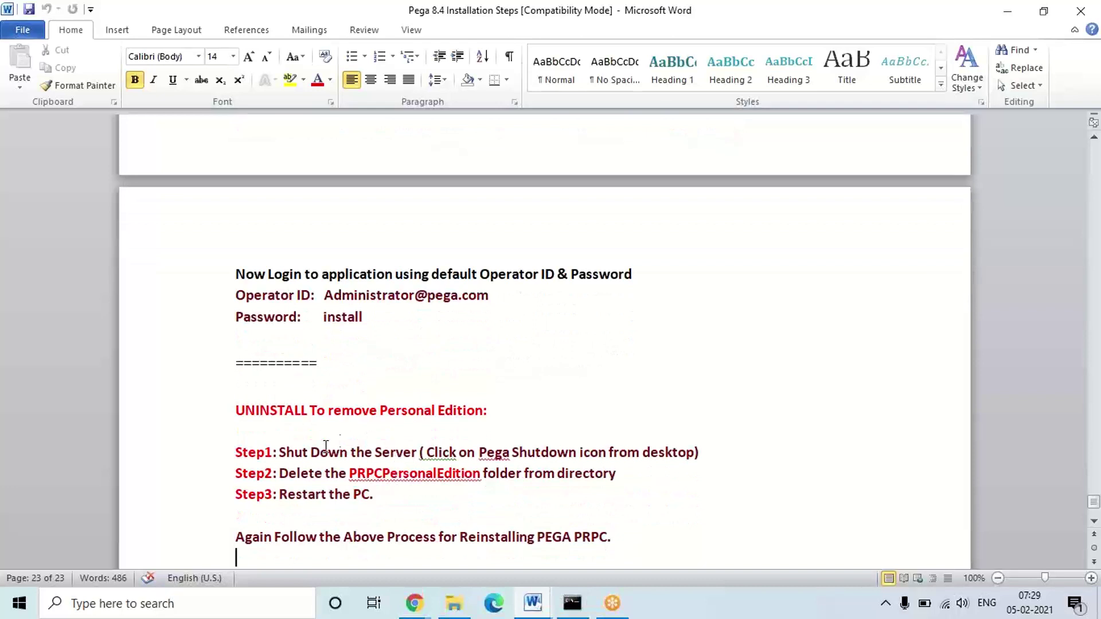
pyautogui.tripleClick(309, 452)
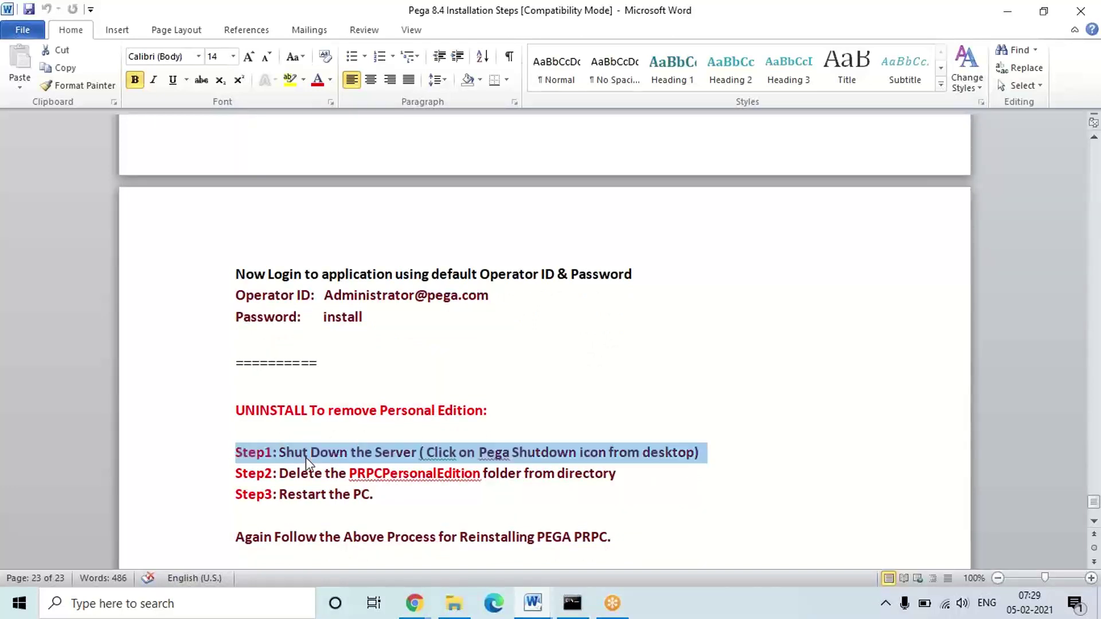
pyautogui.tripleClick(410, 479)
pyautogui.doubleClick(309, 499)
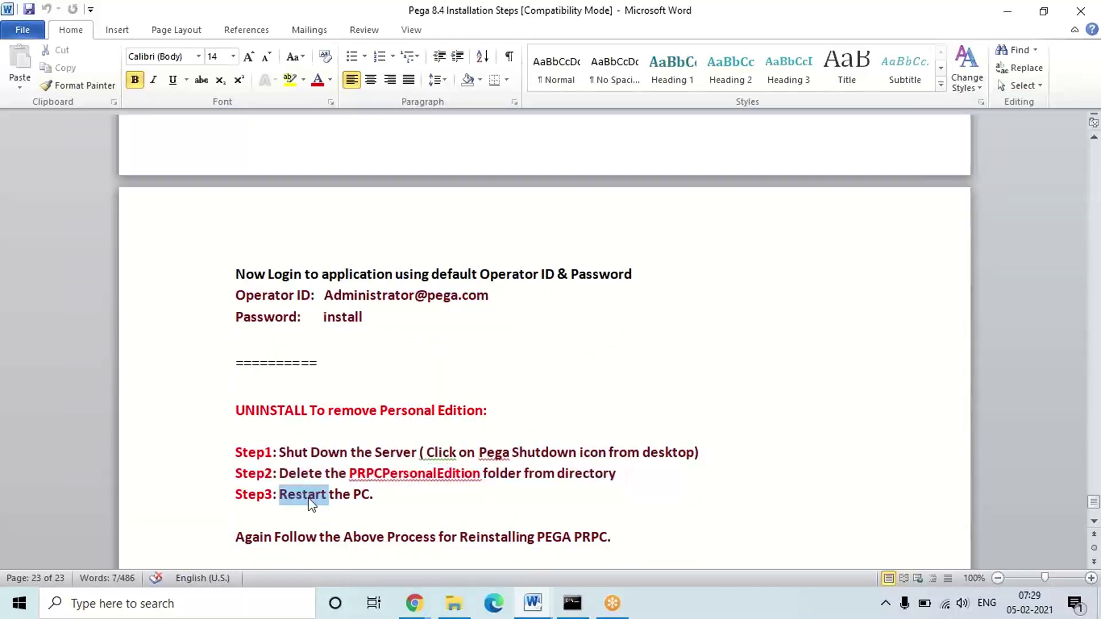
pyautogui.tripleClick(308, 499)
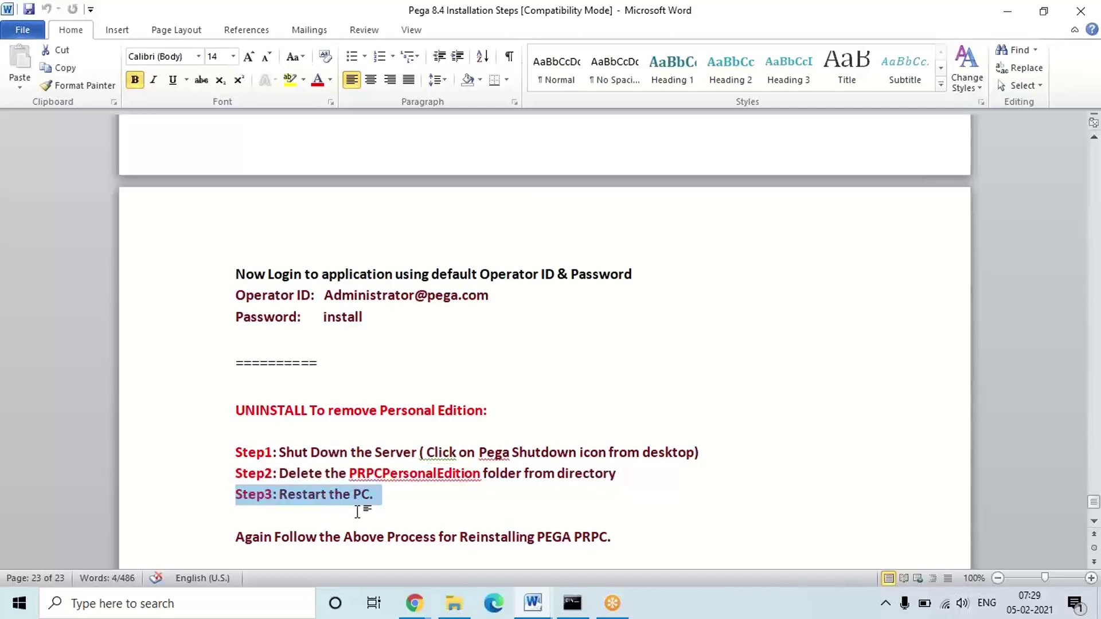
pyautogui.click(318, 536)
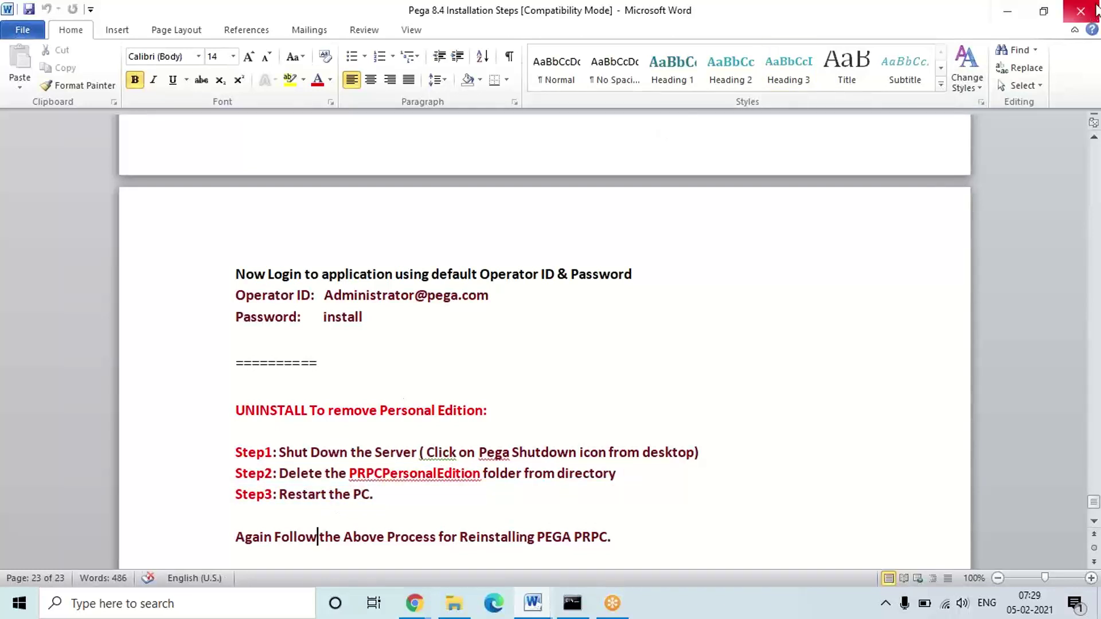
pyautogui.click(1076, 14)
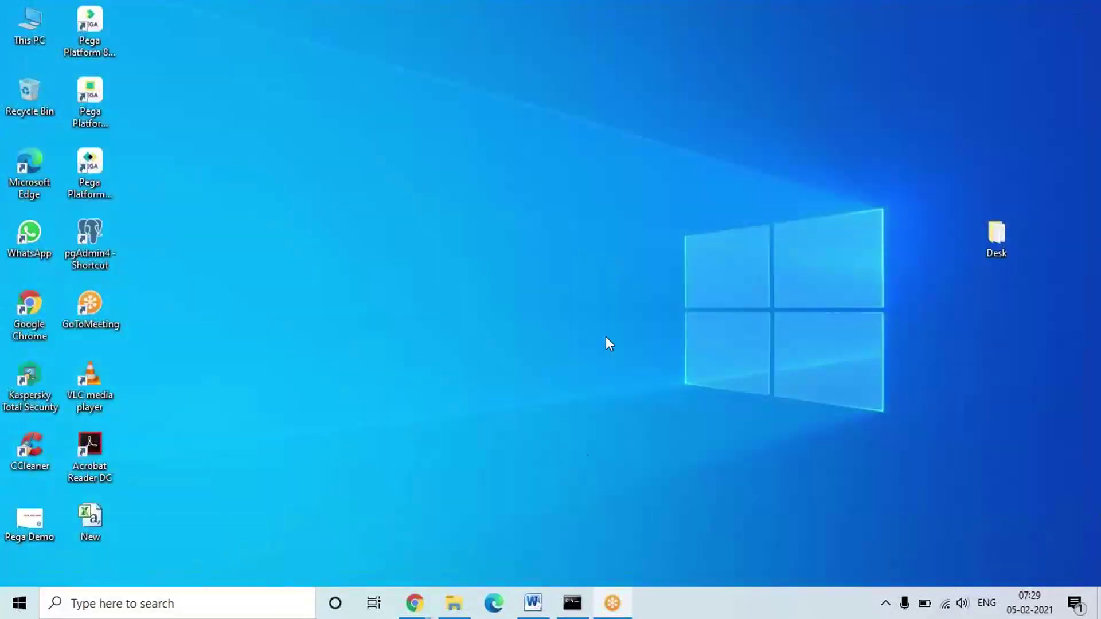
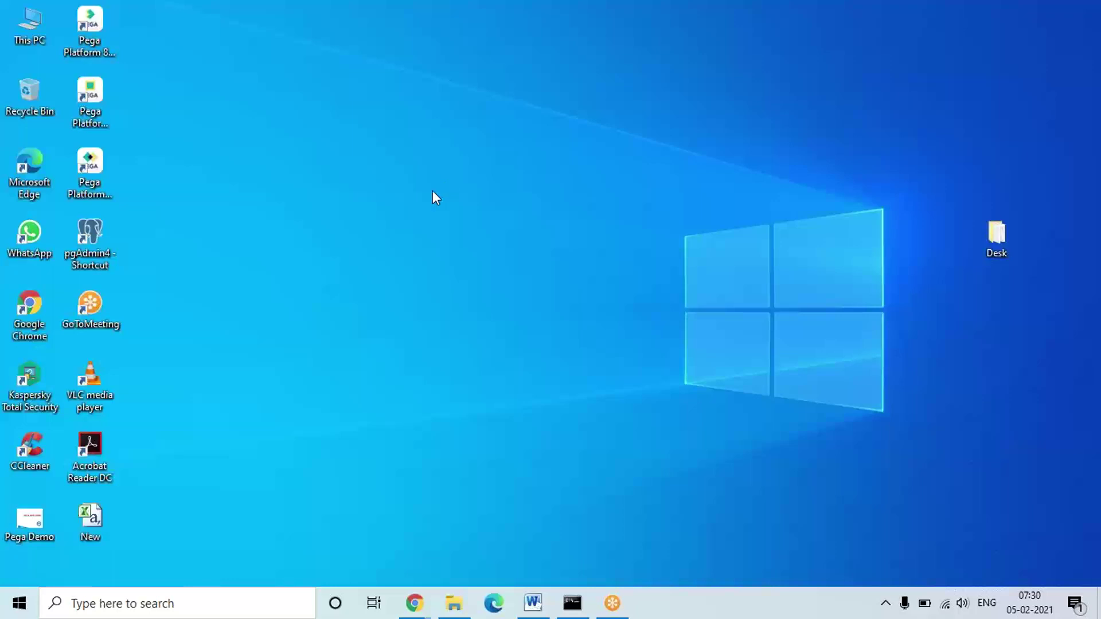
# Refresh the desktop, inspect the running Pega Platform 8.4.0 Startup console and minimize it.
pyautogui.rightClick(367, 233)
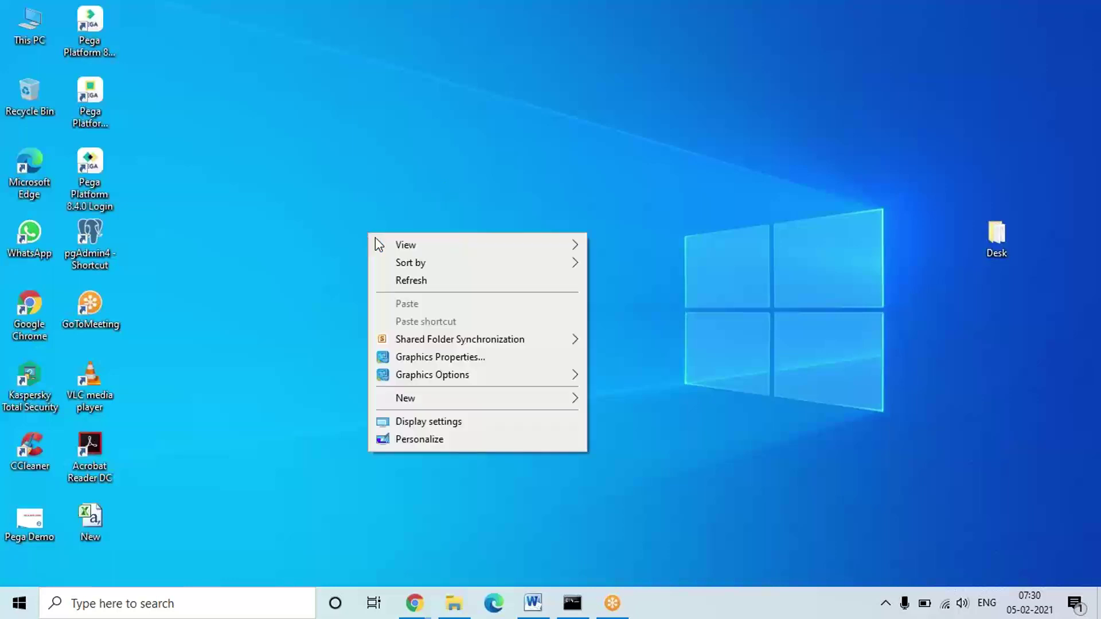
pyautogui.click(428, 284)
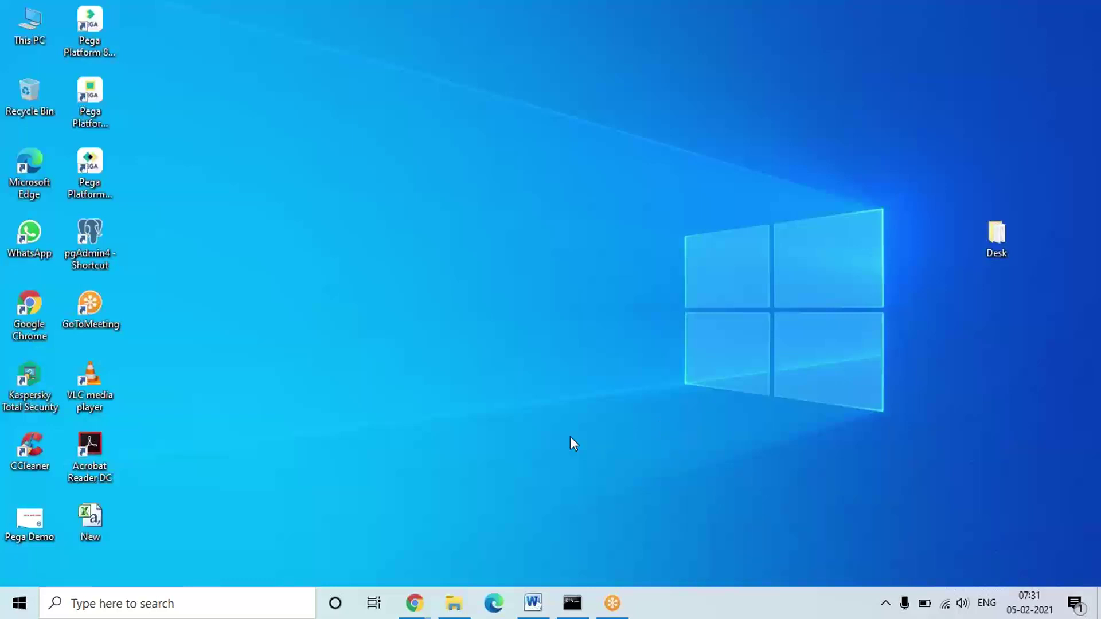
pyautogui.click(572, 602)
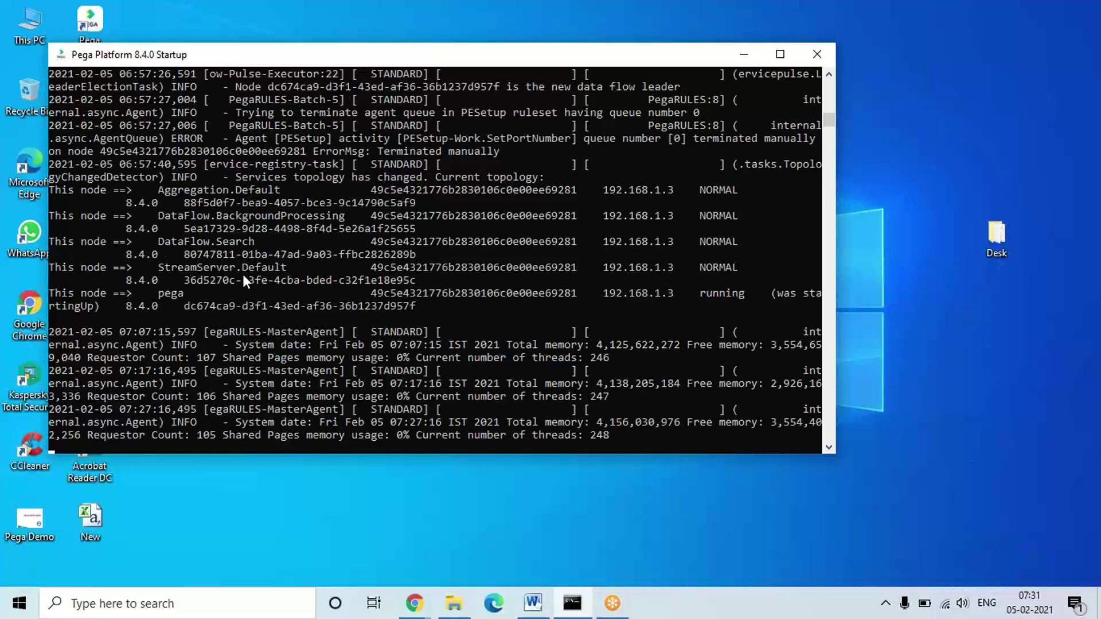
pyautogui.click(740, 56)
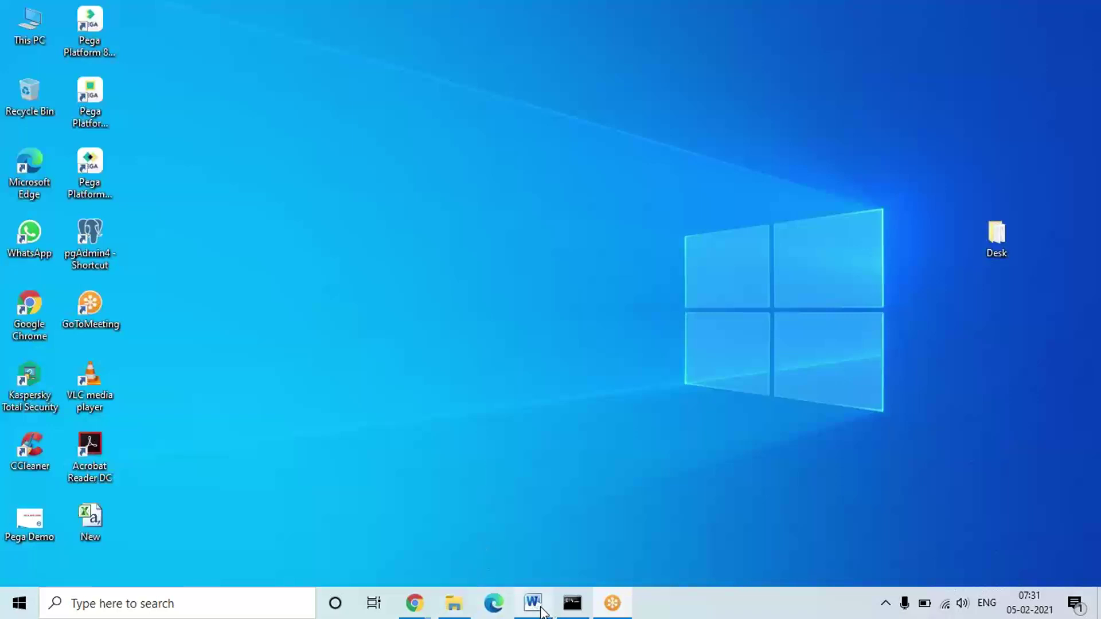
# Browse in File Explorer from Local Disk (C:) to PRPCPersonalEdition > pgsql > pgAdmin 4 > bin.
pyautogui.click(452, 605)
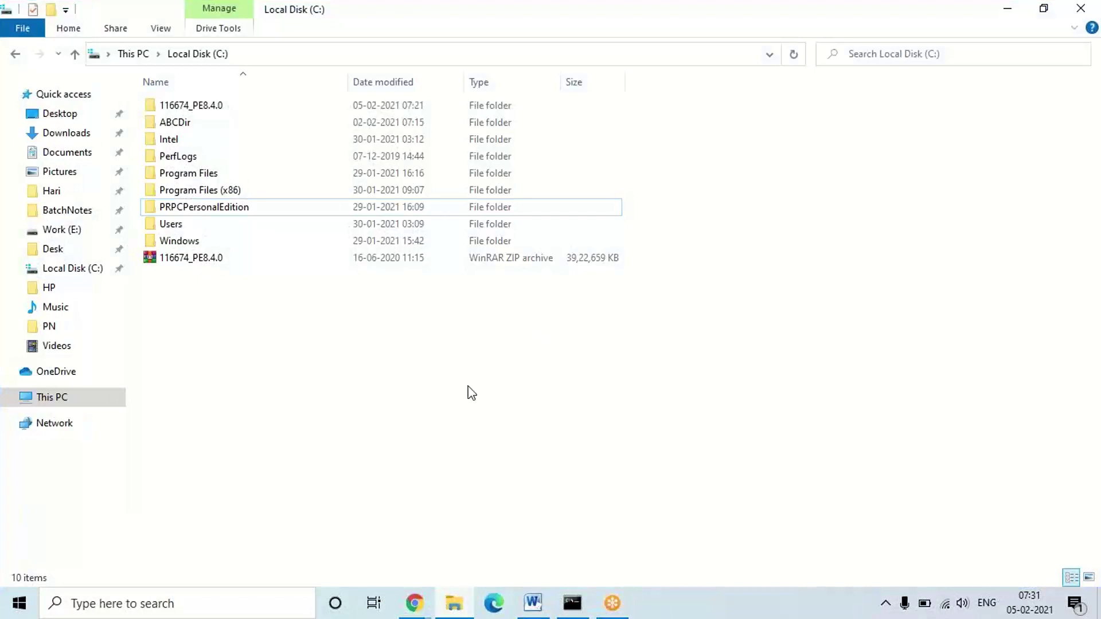
pyautogui.doubleClick(204, 207)
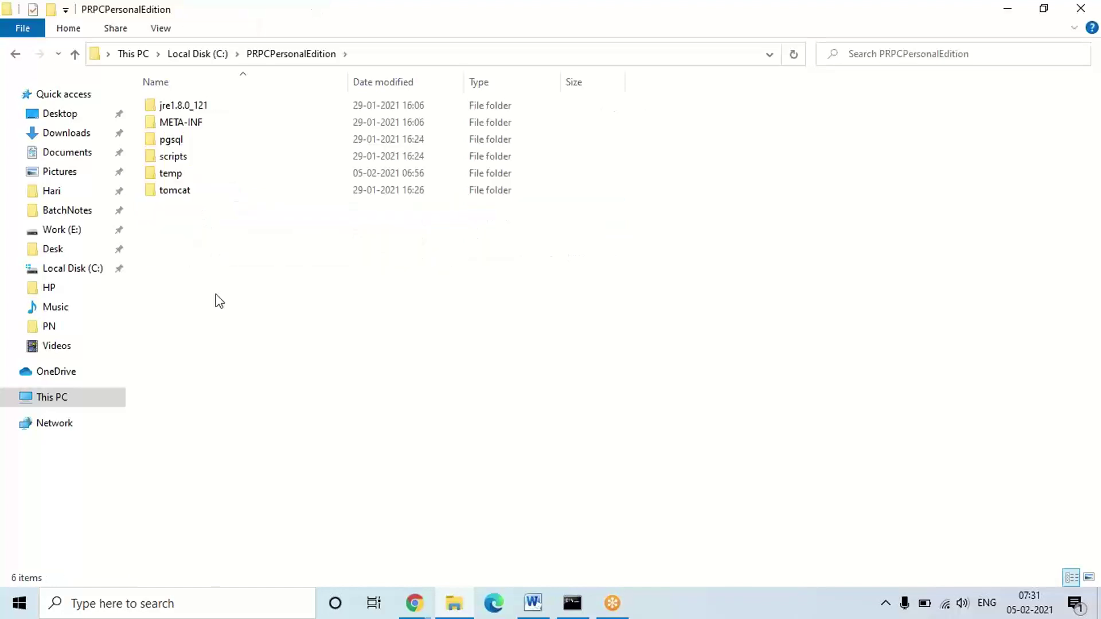
pyautogui.doubleClick(172, 144)
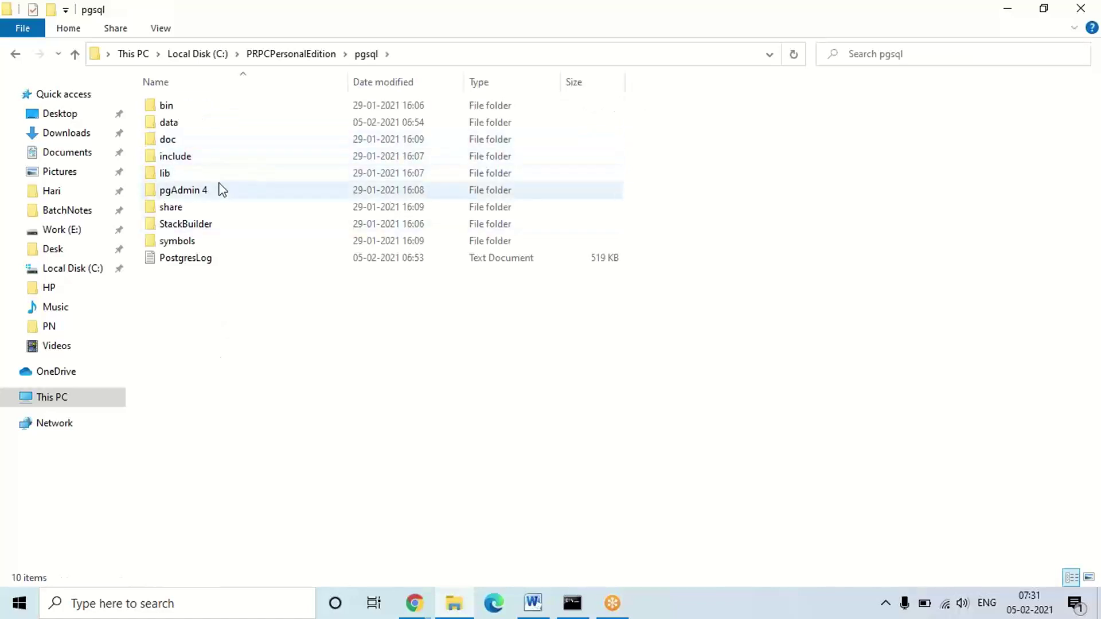
pyautogui.doubleClick(187, 194)
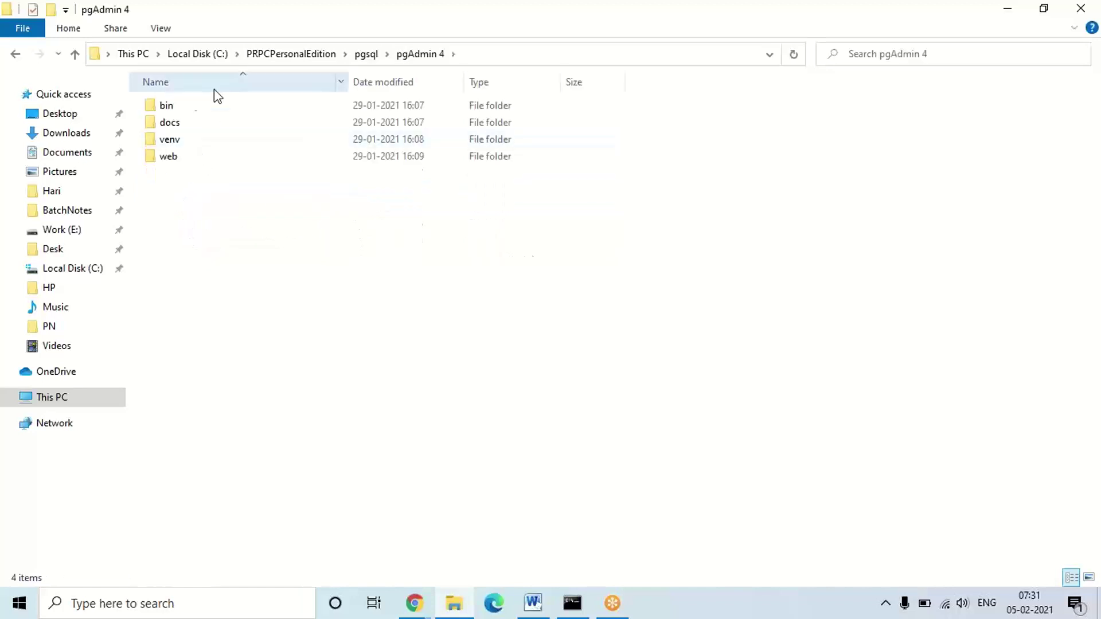
pyautogui.doubleClick(166, 108)
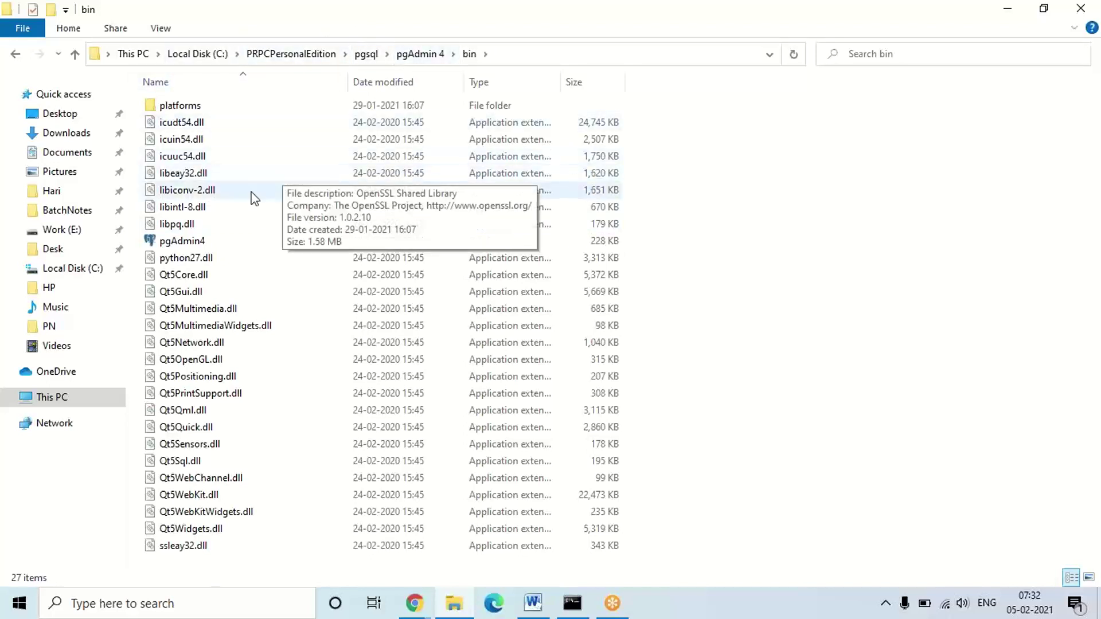
# Show the option for sending a pgAdmin4 shortcut to the desktop without creating one, and minimize File Explorer.
pyautogui.rightClick(176, 243)
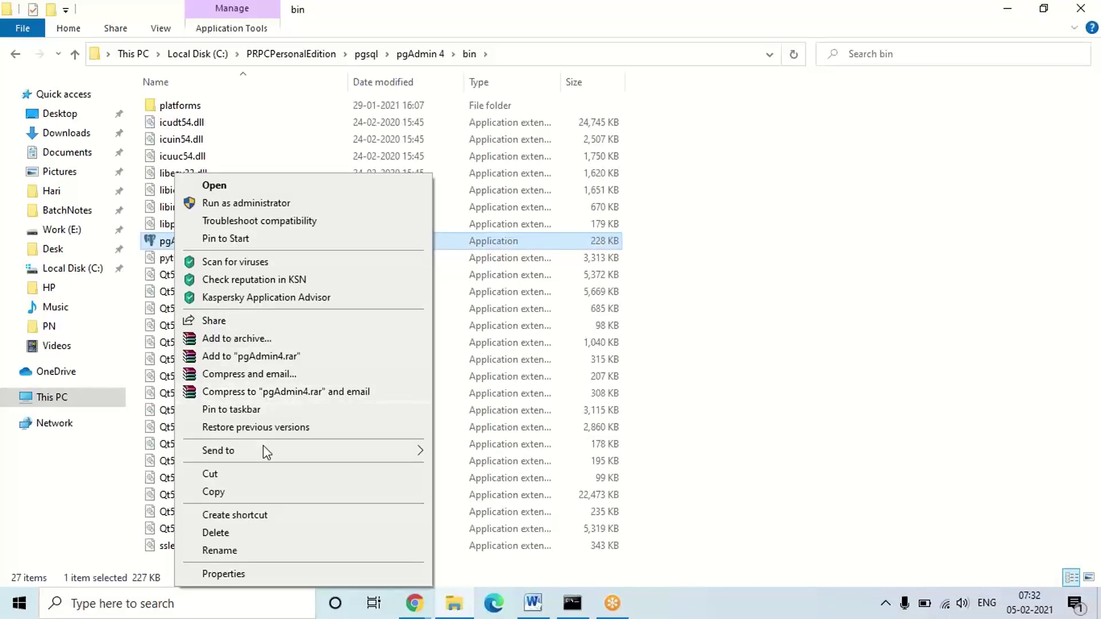
pyautogui.moveTo(268, 456)
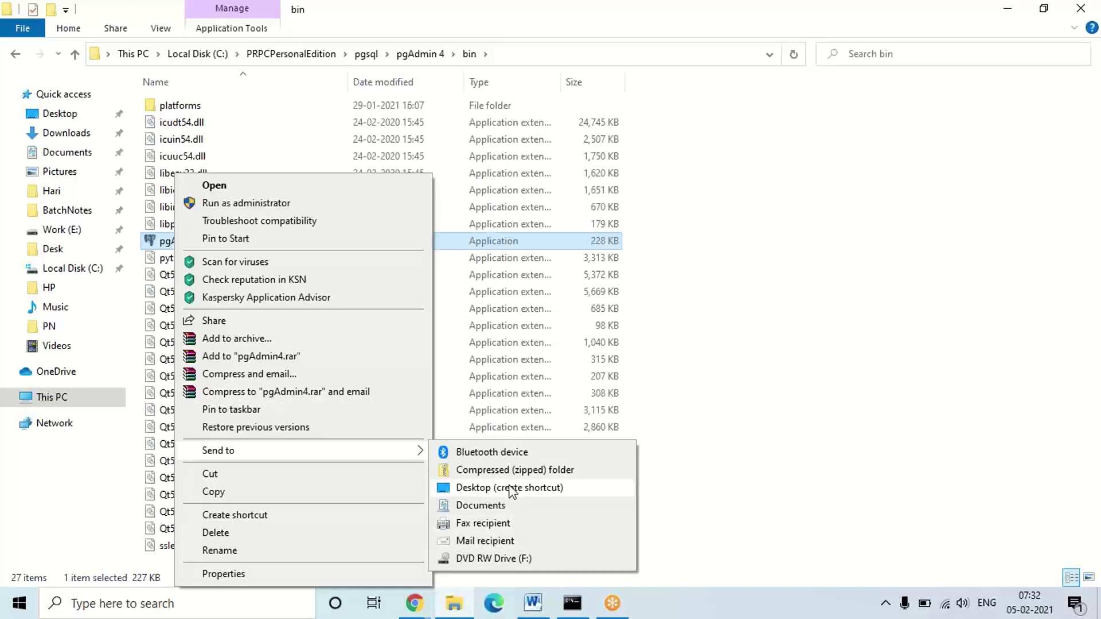
pyautogui.click(775, 466)
pyautogui.click(774, 464)
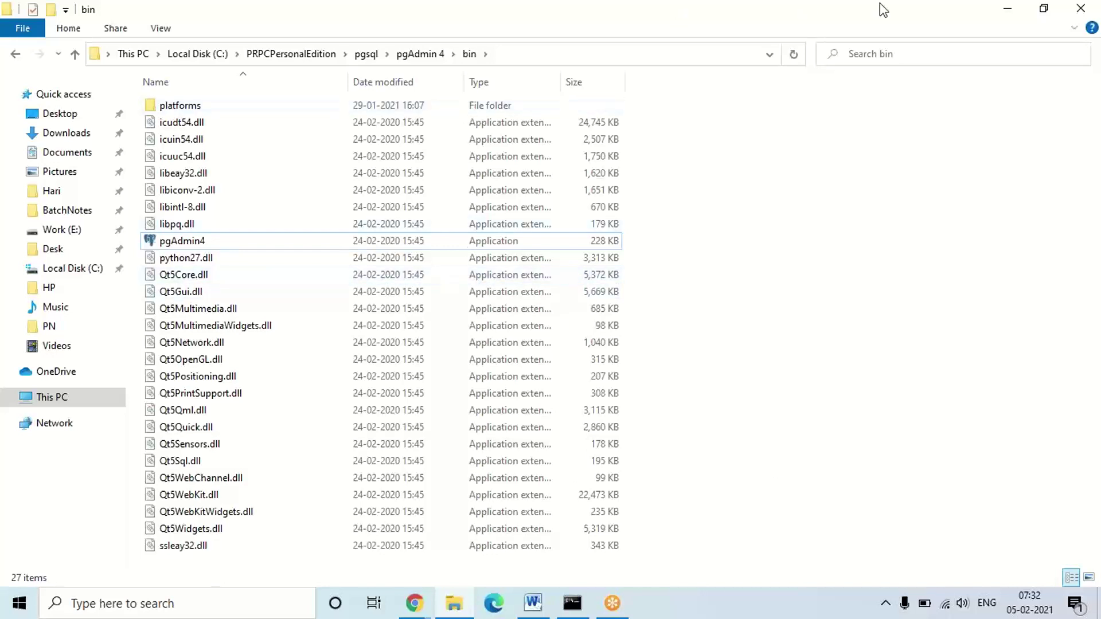
pyautogui.click(1010, 7)
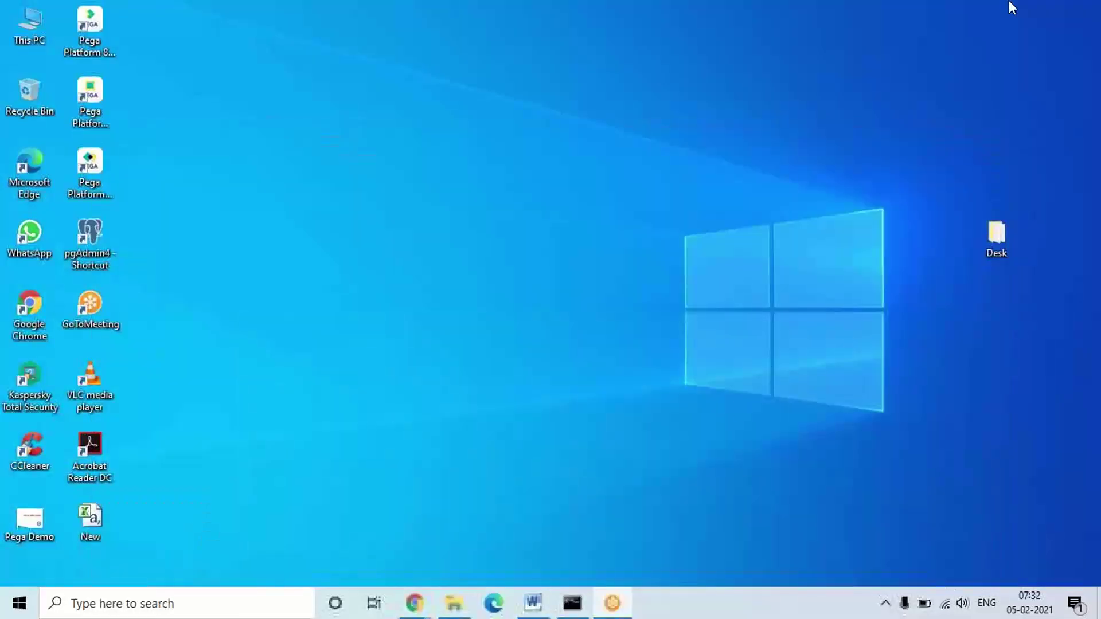
# Switch to the PGADMIN4 Server Configuration document in Word and point out its RuleBase/PGAdmin4 Server configuration heading.
pyautogui.click(533, 603)
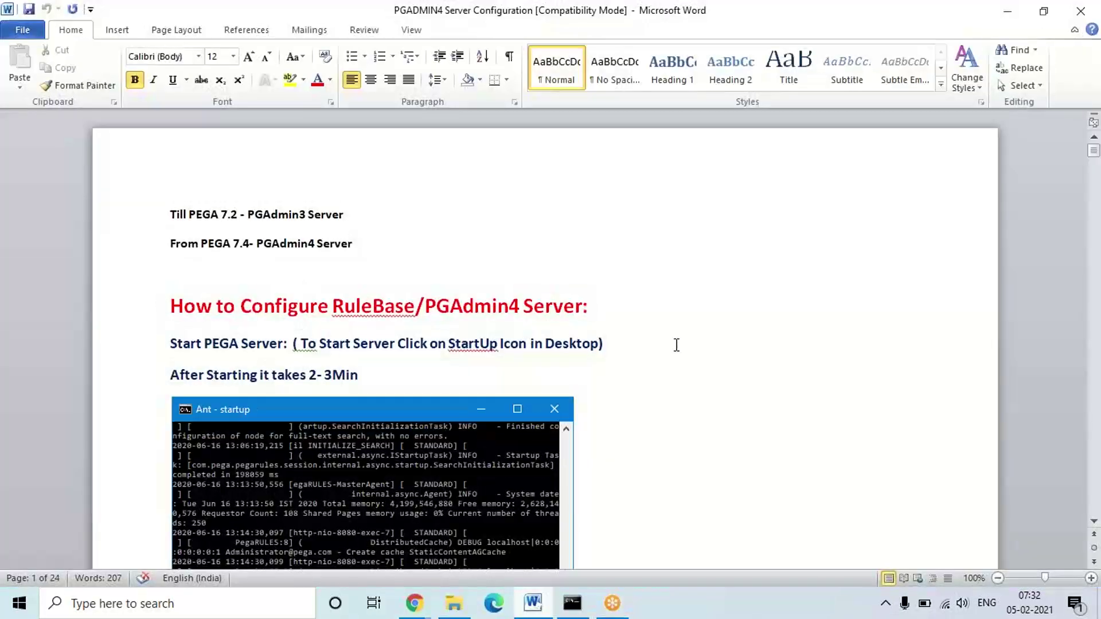
pyautogui.tripleClick(290, 306)
pyautogui.click(493, 343)
pyautogui.moveTo(332, 308); pyautogui.dragTo(562, 329)
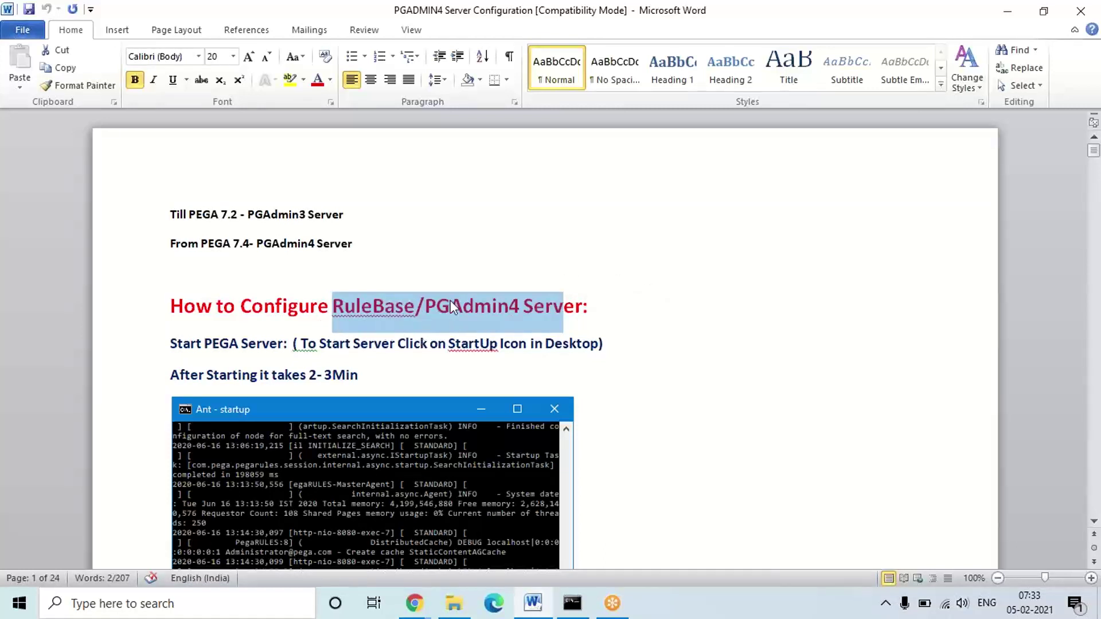
pyautogui.tripleClick(497, 305)
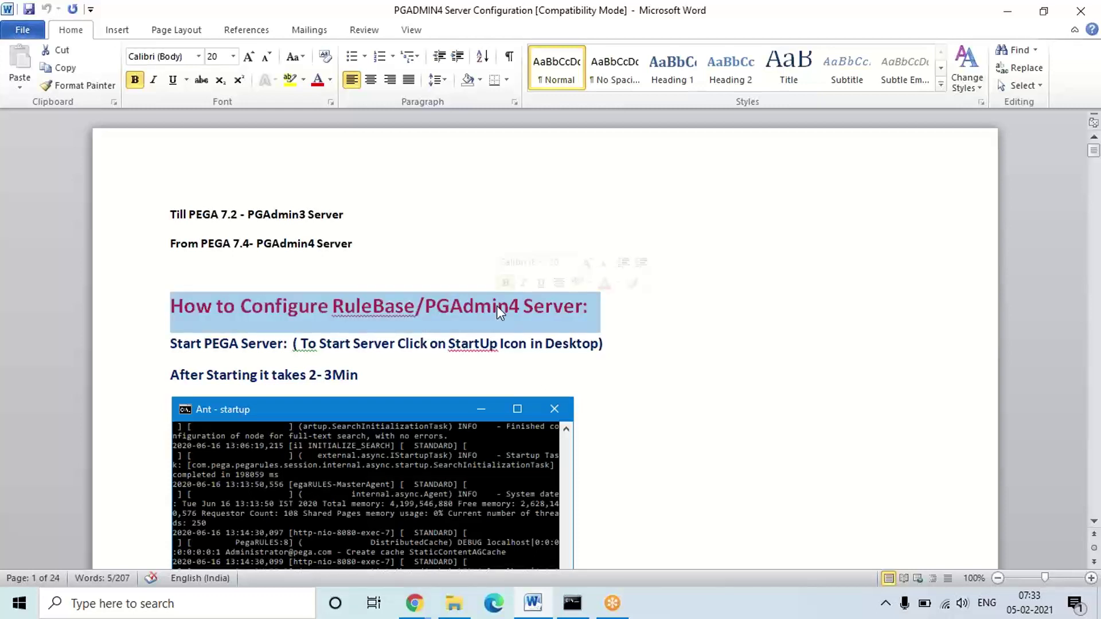
pyautogui.click(474, 329)
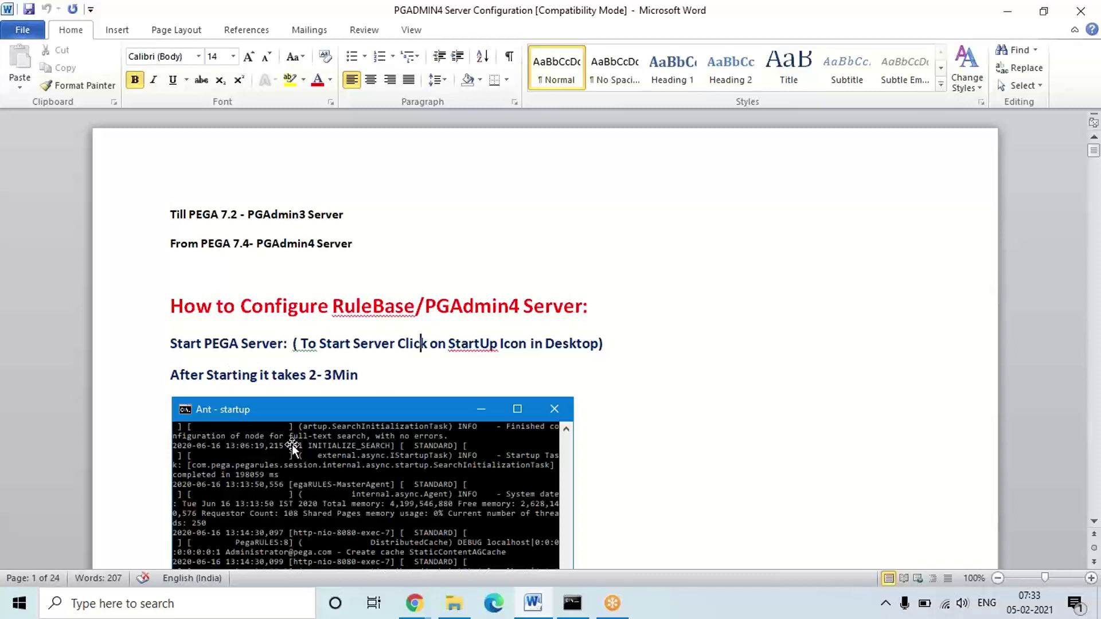
# Review the document's server startup output, the path to PGAdmin4.exe and the desktop shortcut instructions, and minimize Word.
pyautogui.click(369, 365)
pyautogui.click(369, 370)
pyautogui.scroll(-7, 302, 379)
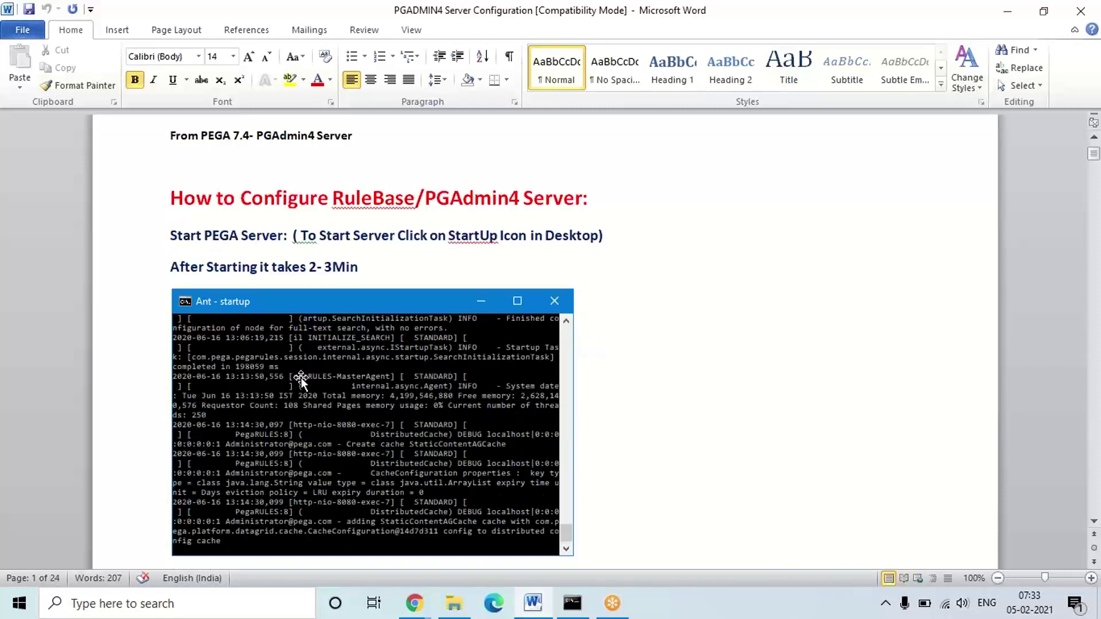
pyautogui.press('Down')
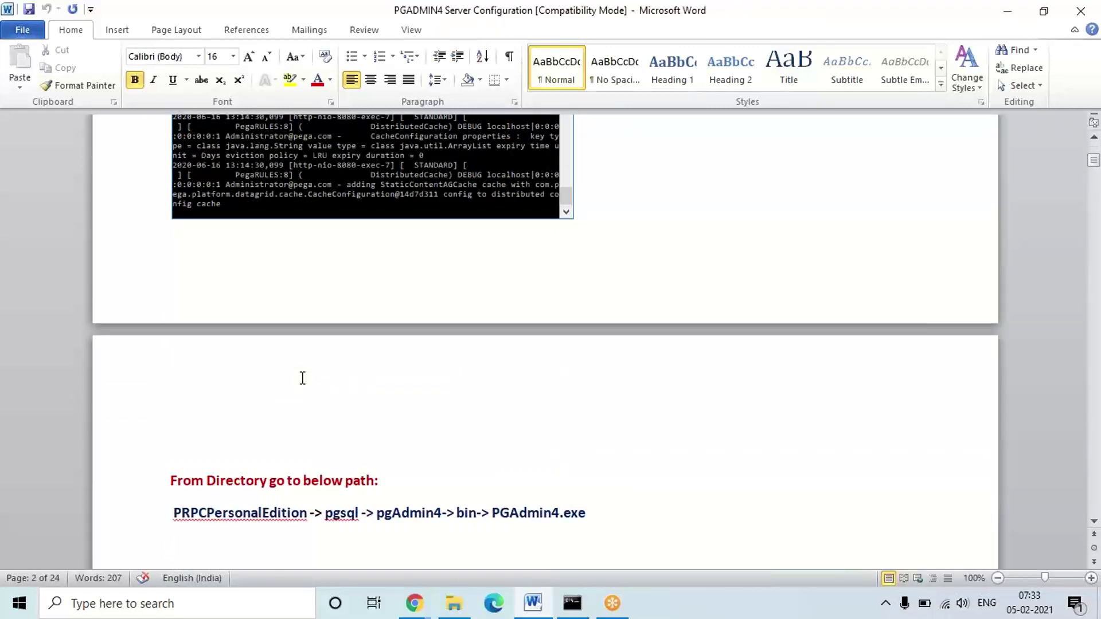
pyautogui.hotkey('ctrl', 'v')
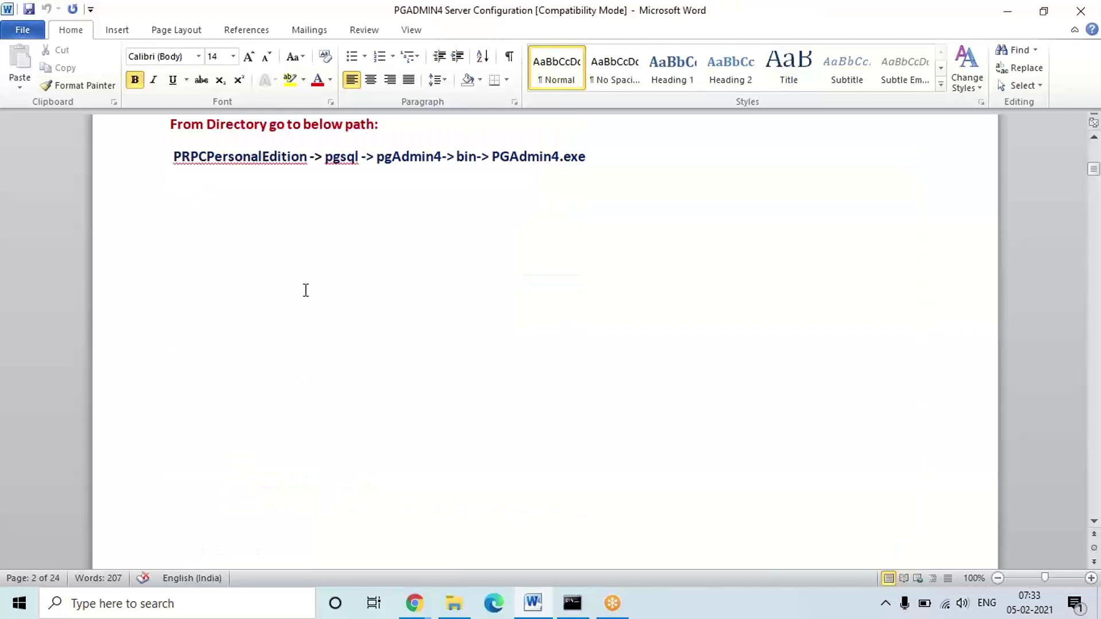
pyautogui.doubleClick(526, 160)
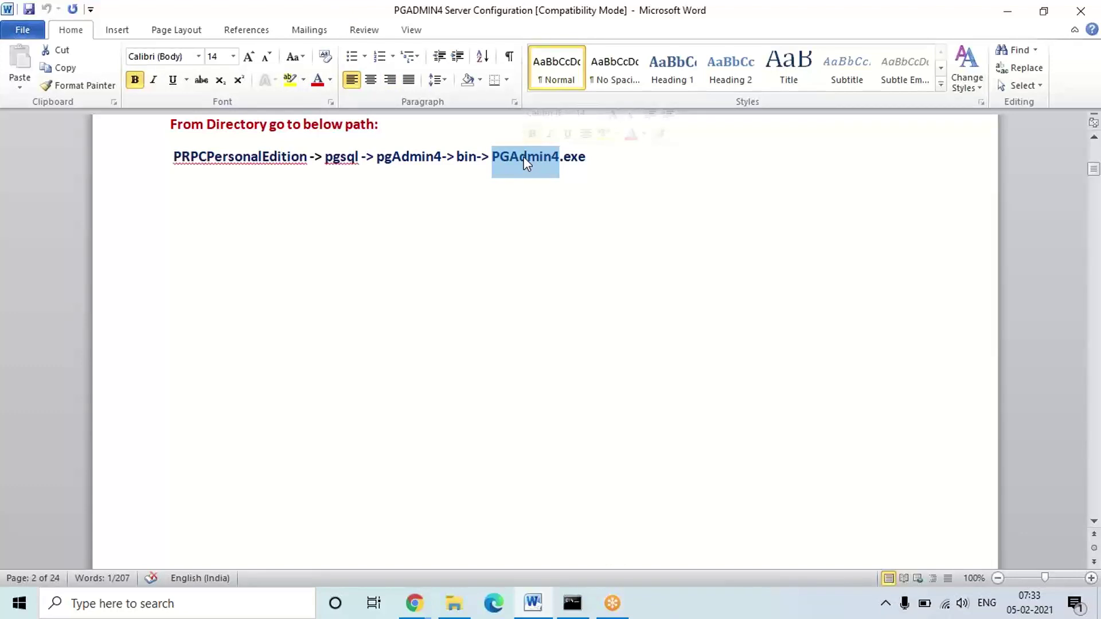
pyautogui.press('Down')
pyautogui.hotkey('ctrl', 'v')
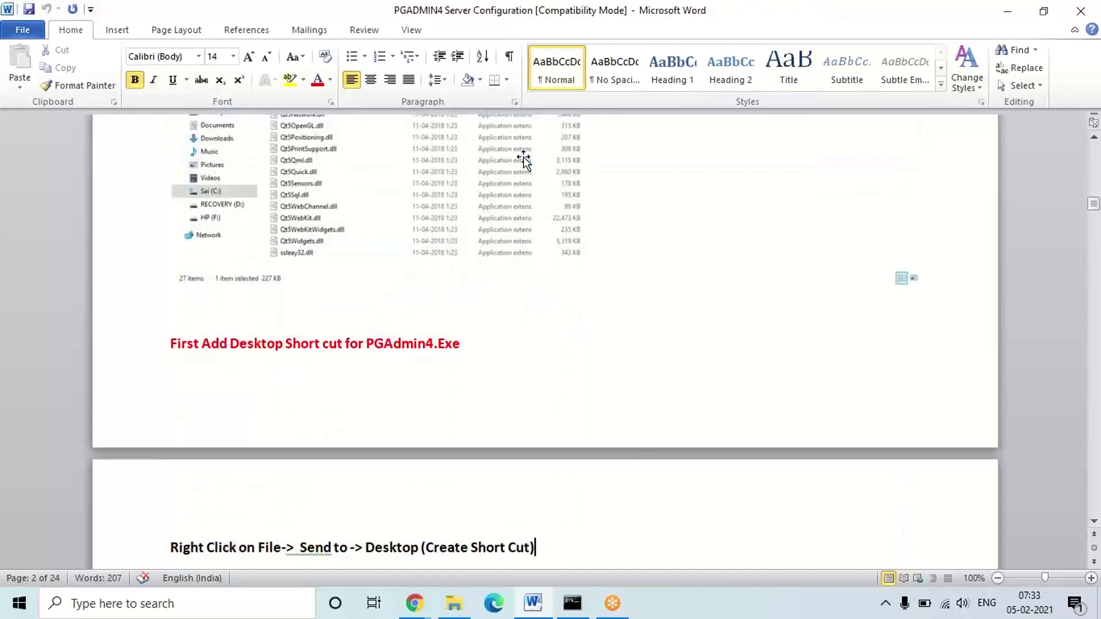
pyautogui.click(1007, 11)
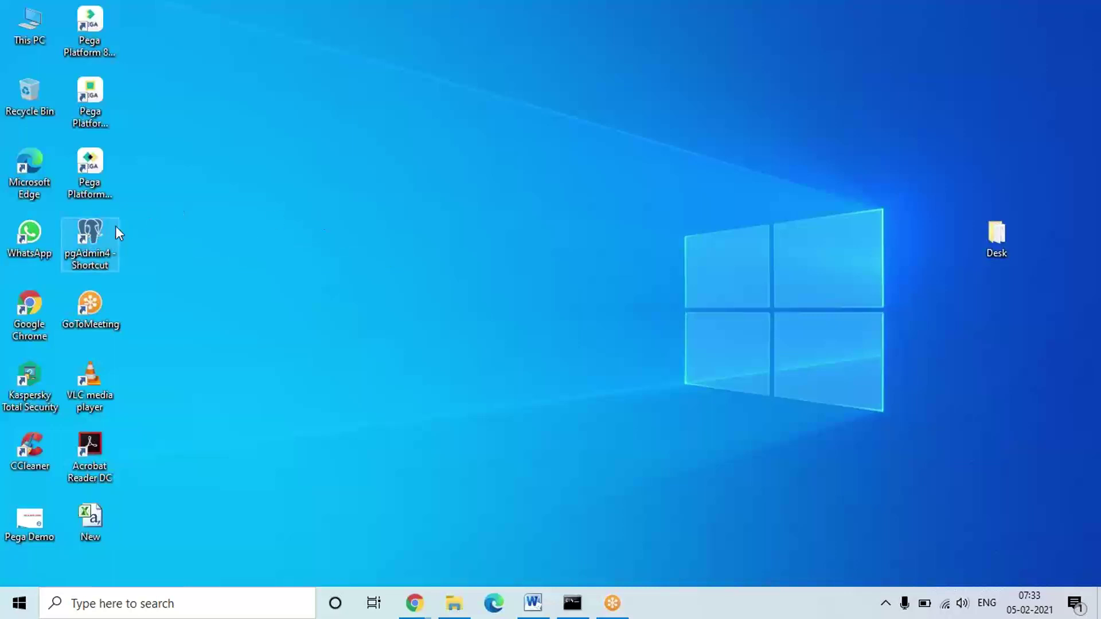
# Launch pgAdmin 4 from its desktop shortcut and switch to the Word guide's instructions for errors when opening PGAdmin4.exe.
pyautogui.doubleClick(90, 240)
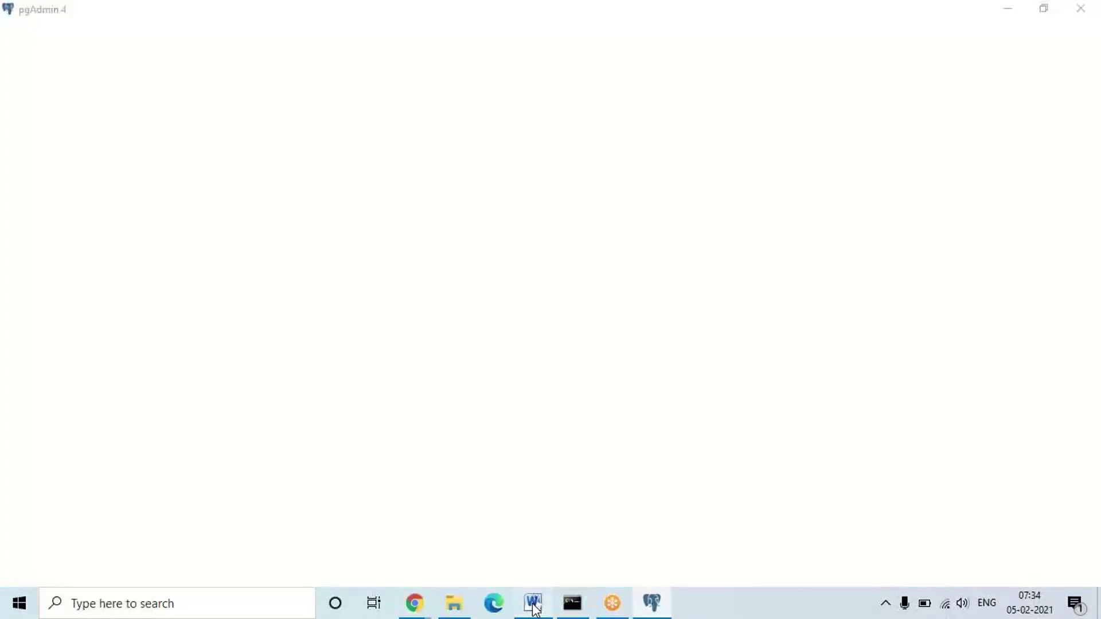
pyautogui.click(533, 602)
pyautogui.press('Down')
pyautogui.press('Down')
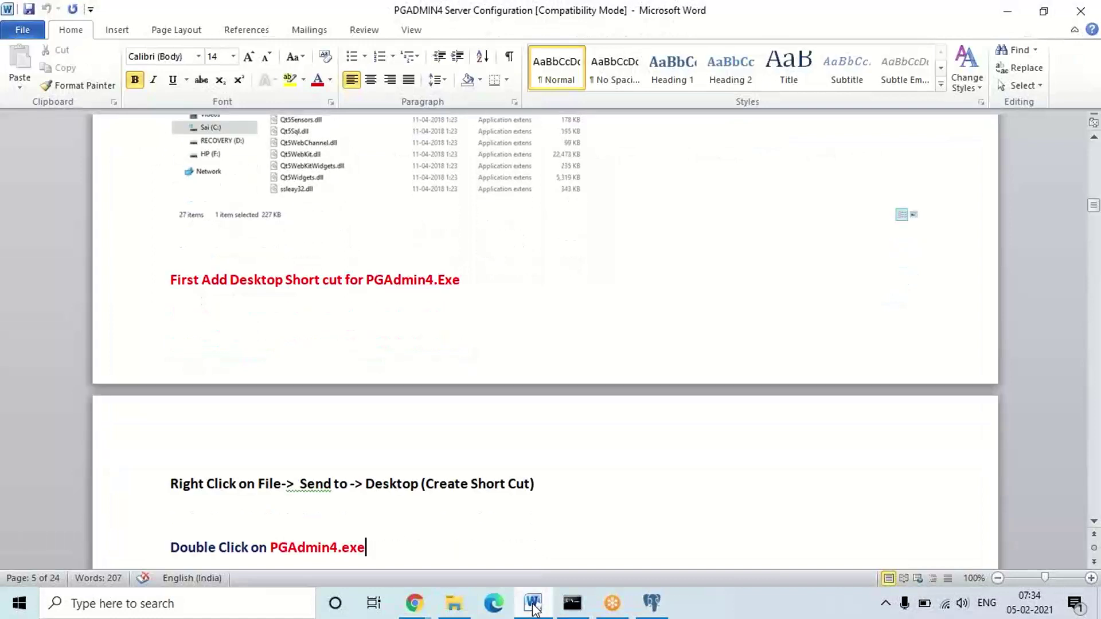
pyautogui.press('Down')
pyautogui.press('Down')
pyautogui.press('Down')
pyautogui.press('Down')
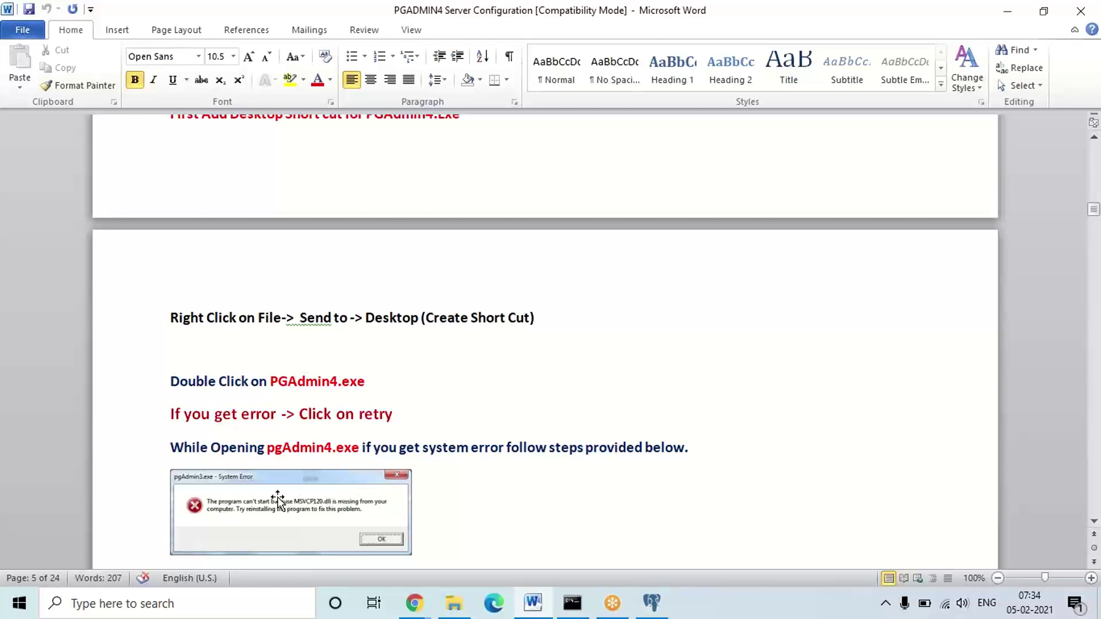
# Review the guide's missing MSVCP120.dll error section and highlight the Microsoft download link that solves it.
pyautogui.write('If no error directly start with configuration steps')
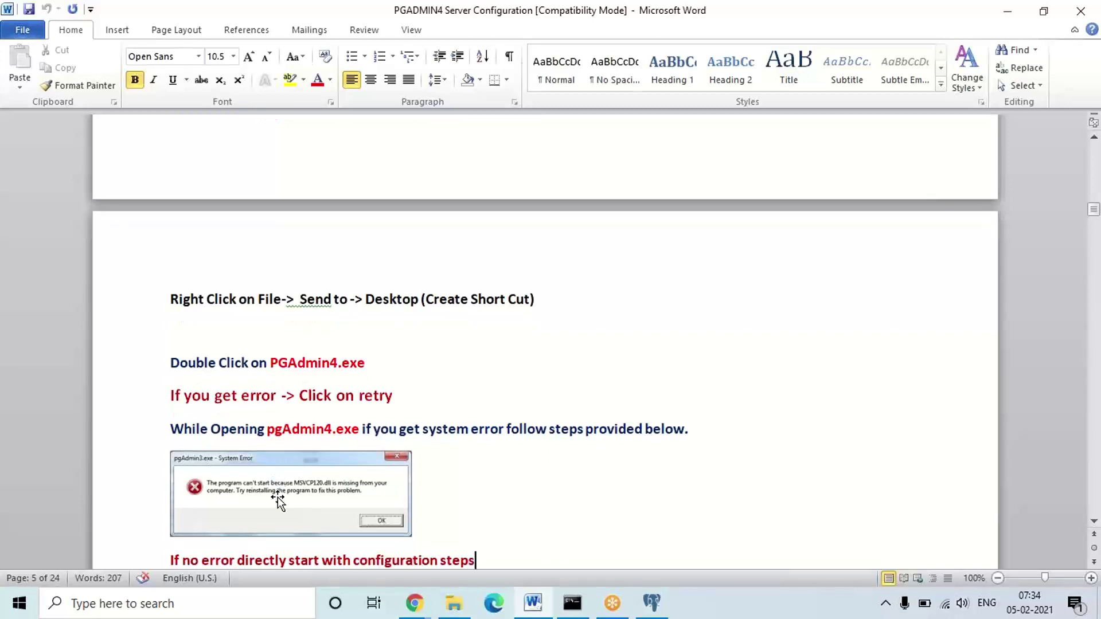
pyautogui.press('Return')
pyautogui.press('Down')
pyautogui.press('Down')
pyautogui.press('Down')
pyautogui.press('Down')
pyautogui.press('Down')
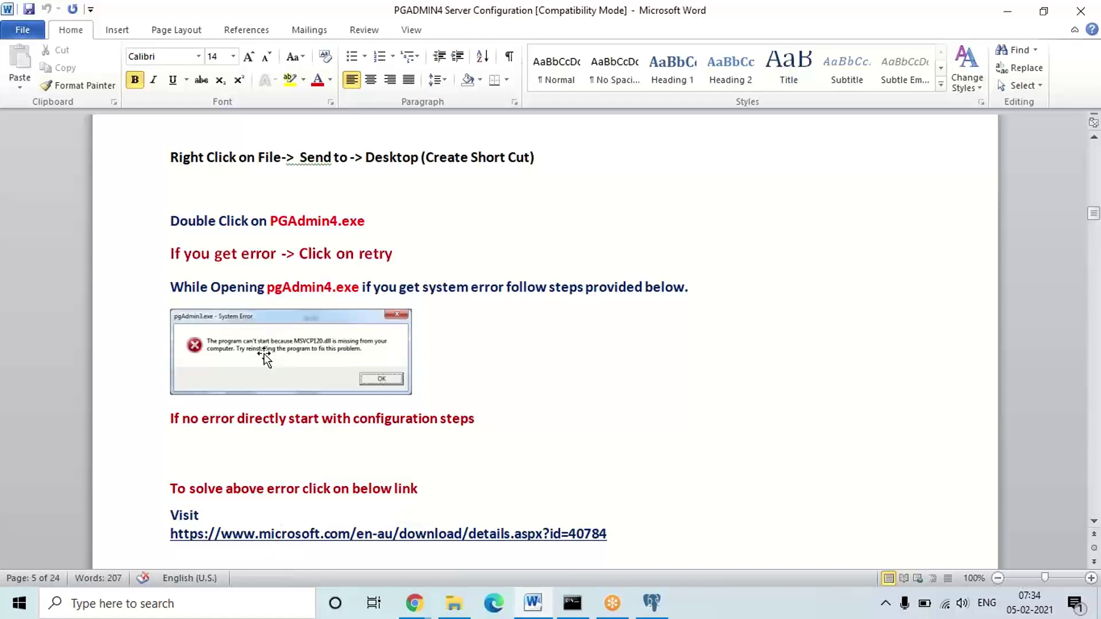
pyautogui.tripleClick(228, 536)
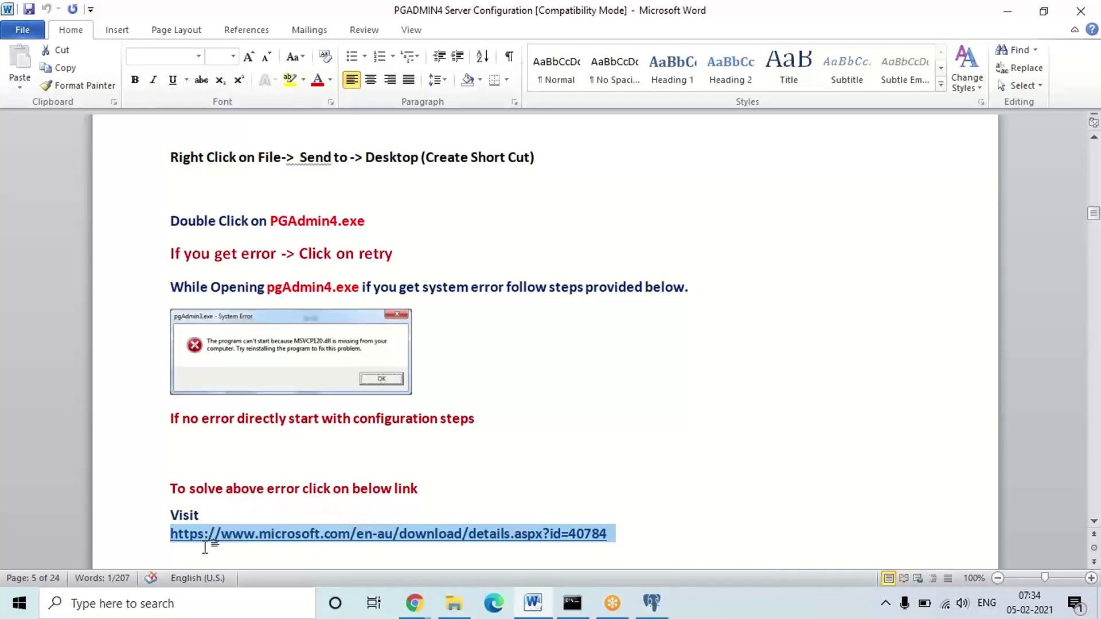
# Read the guide's Visual C++ Redistributable Packages for Visual Studio 2013 download instructions, including the vcredist_x64.exe file choice.
pyautogui.press('Down')
pyautogui.press('Down')
pyautogui.press('Down')
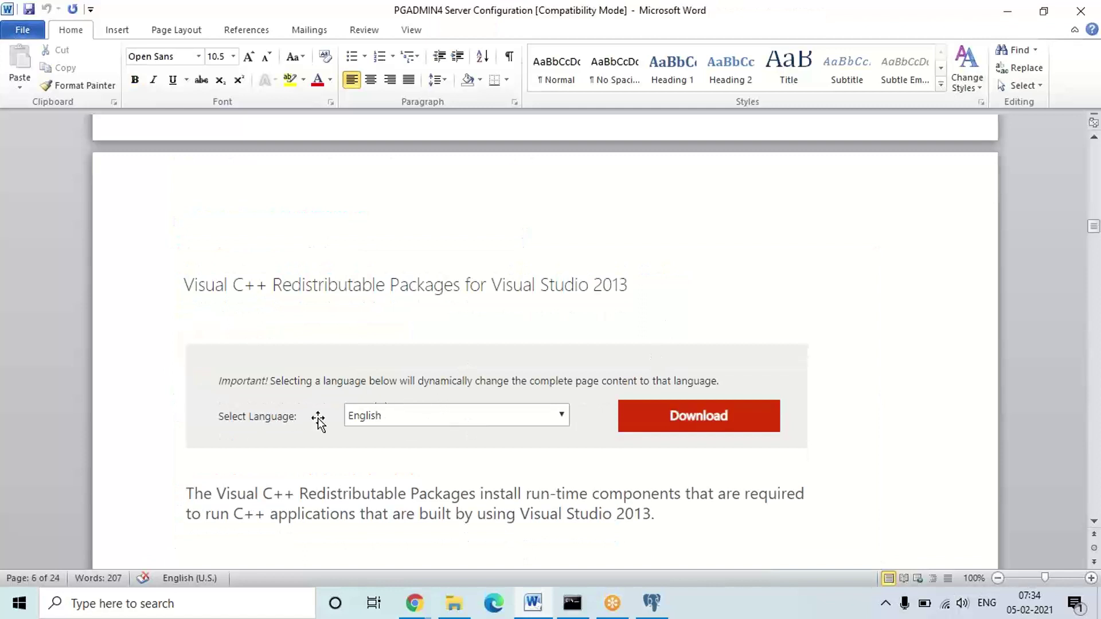
pyautogui.write('Click on Download Download highlighted file shown below and install. After Install restart the PC.')
pyautogui.press('Down')
pyautogui.press('Down')
pyautogui.press('Down')
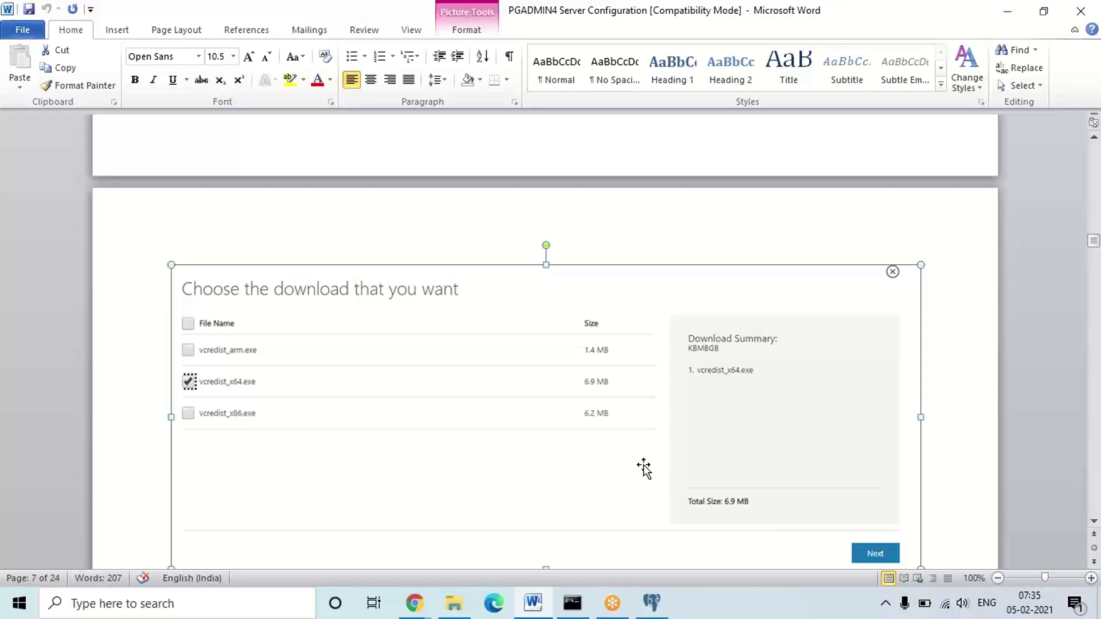
# Return to the guide's pgAdmin system error section and highlight the Microsoft download link again.
pyautogui.press('Up')
pyautogui.press('Up')
pyautogui.press('Up')
pyautogui.press('Up')
pyautogui.press('Up')
pyautogui.press('Up')
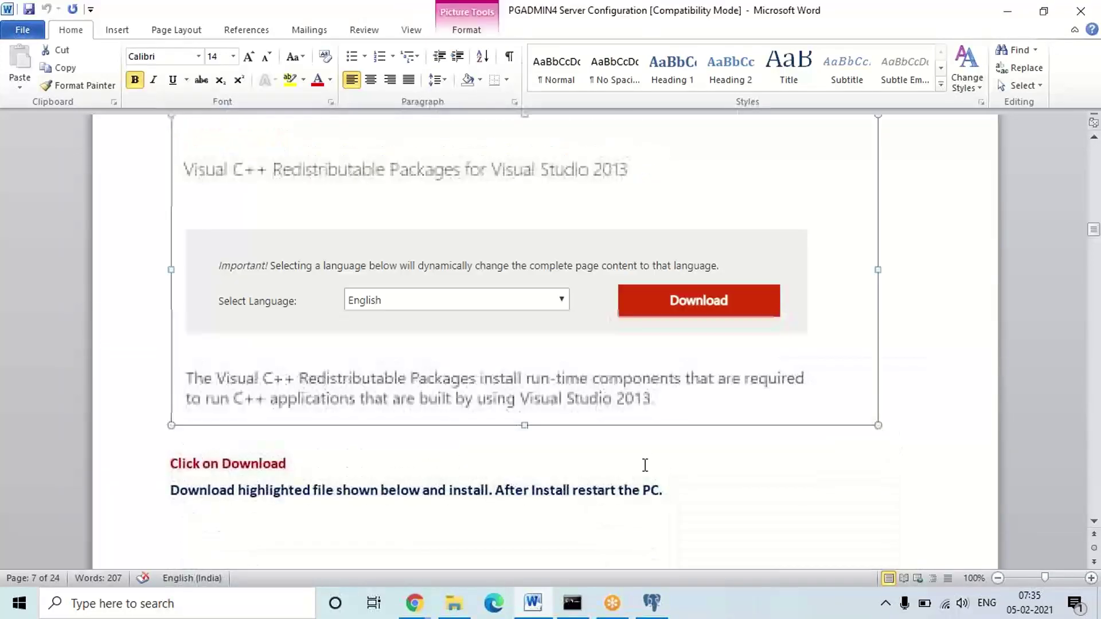
pyautogui.press('Up')
pyautogui.press('Up')
pyautogui.press('Up')
pyautogui.press('Up')
pyautogui.press('Up')
pyautogui.press('Up')
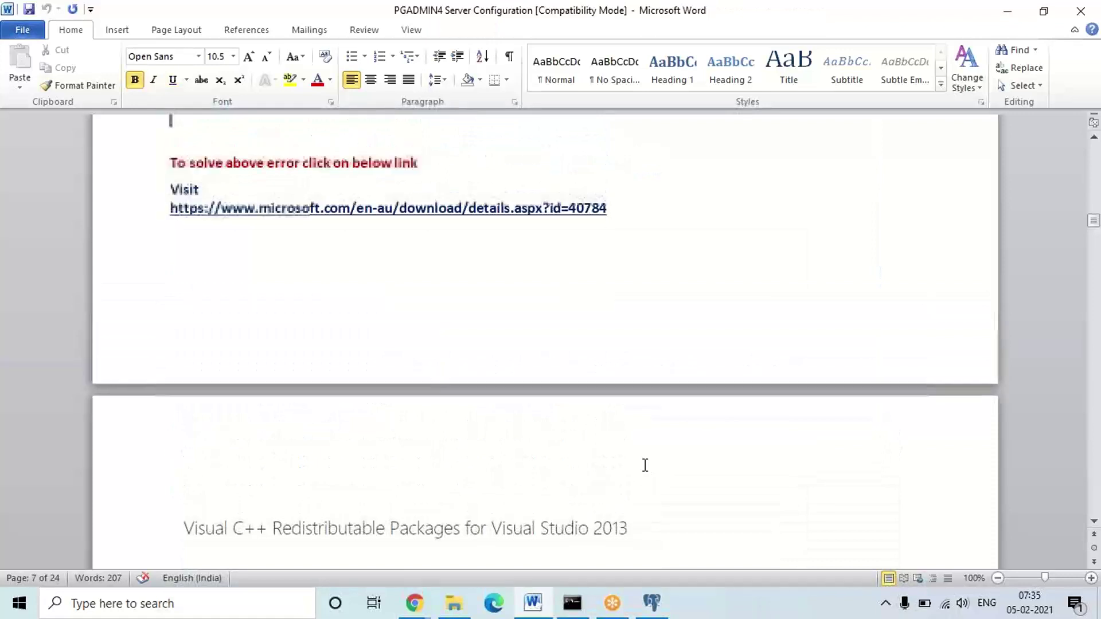
pyautogui.press('Up')
pyautogui.press('Up')
pyautogui.press('Up')
pyautogui.press('Up')
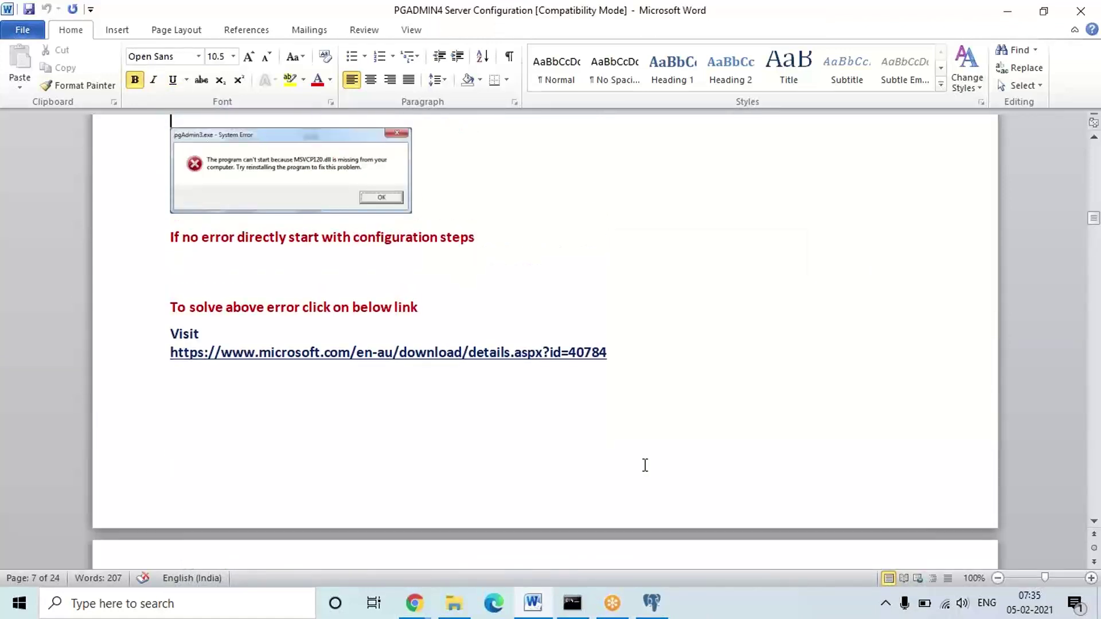
pyautogui.press('Up')
pyautogui.press('Up')
pyautogui.press('Up')
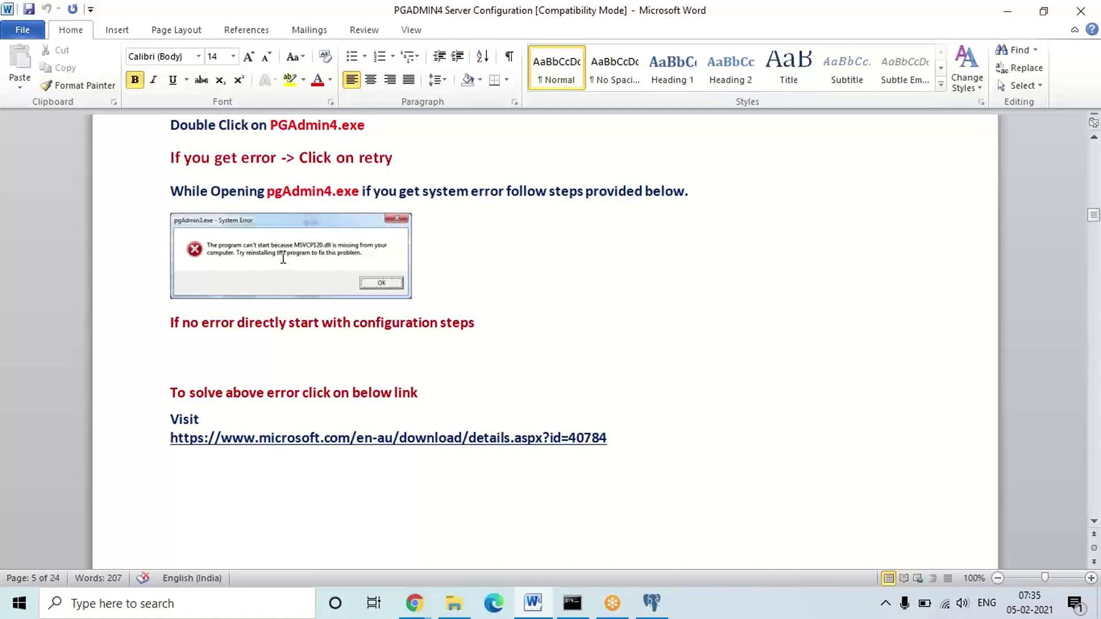
pyautogui.tripleClick(262, 446)
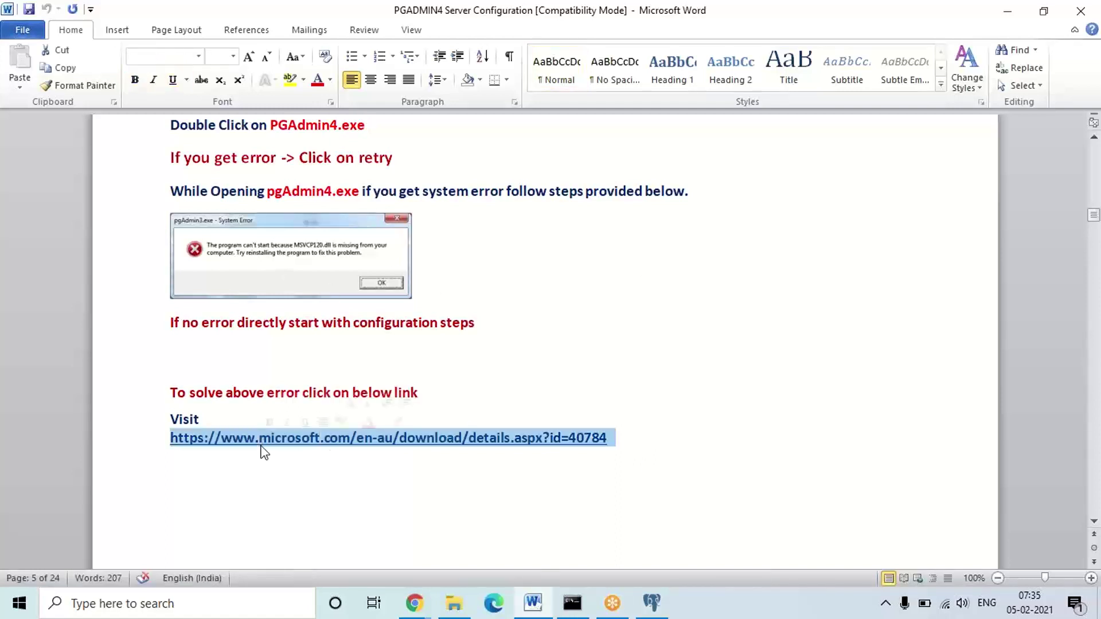
pyautogui.click(236, 498)
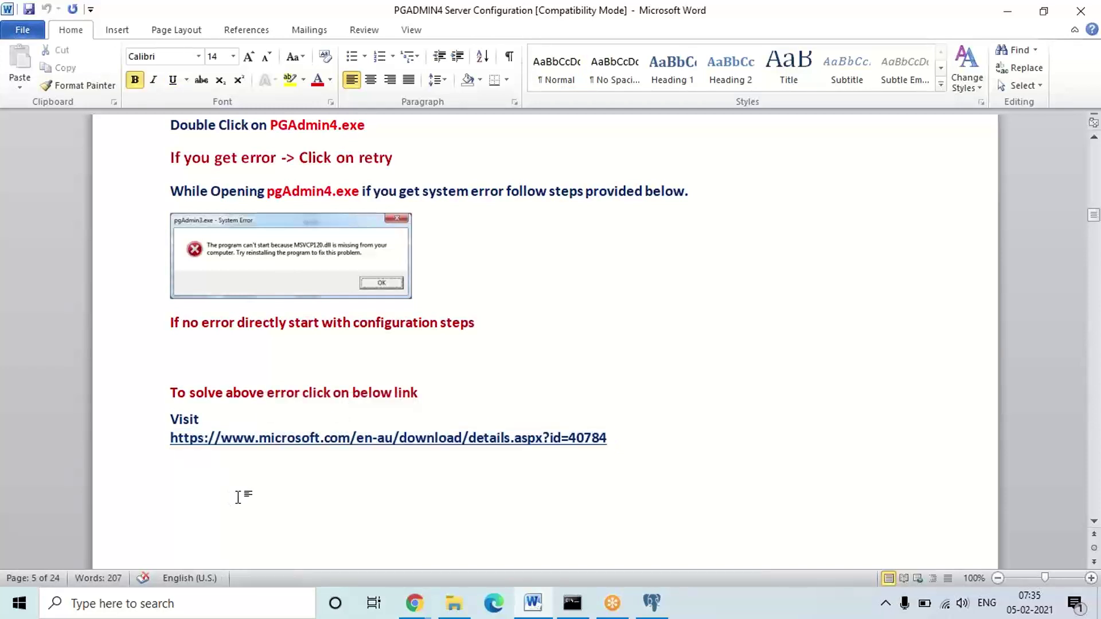
# Review the guide's patch download and installation instructions, highlight "Restart system (Optional)", and minimize Word.
pyautogui.press('Down')
pyautogui.press('Down')
pyautogui.press('Down')
pyautogui.press('Down')
pyautogui.press('Down')
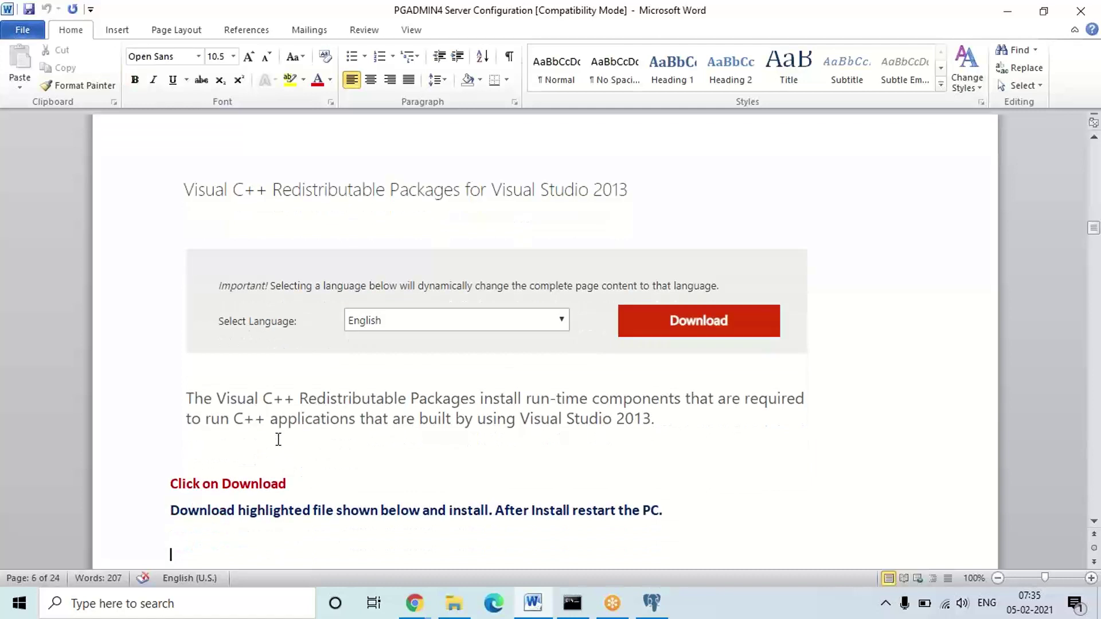
pyautogui.press('Down')
pyautogui.press('Down')
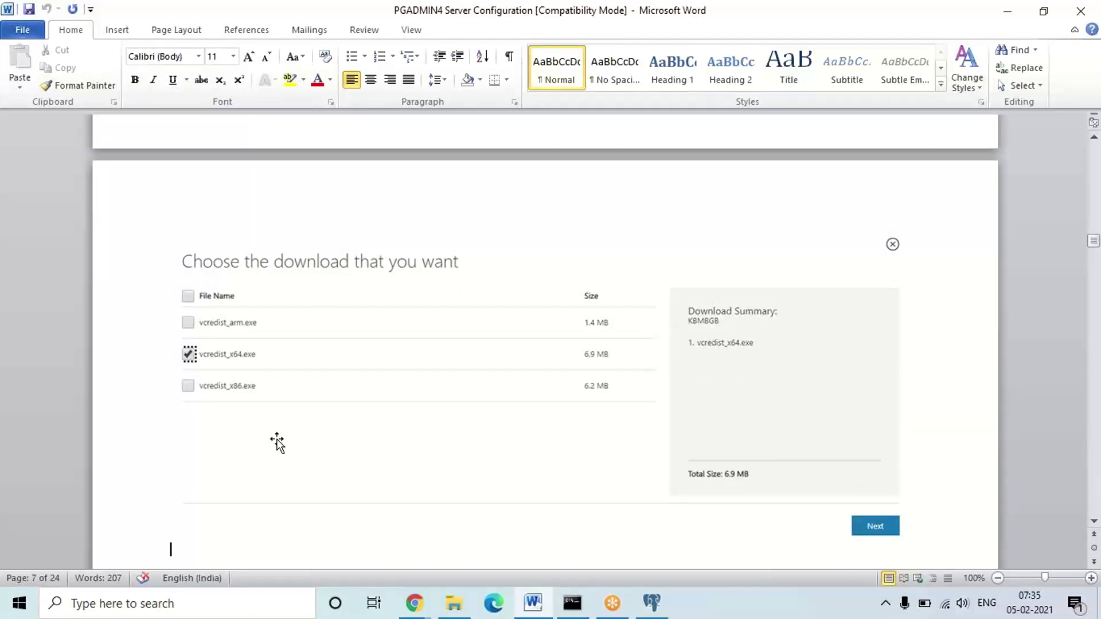
pyautogui.press('Down')
pyautogui.press('Down')
pyautogui.press('Down')
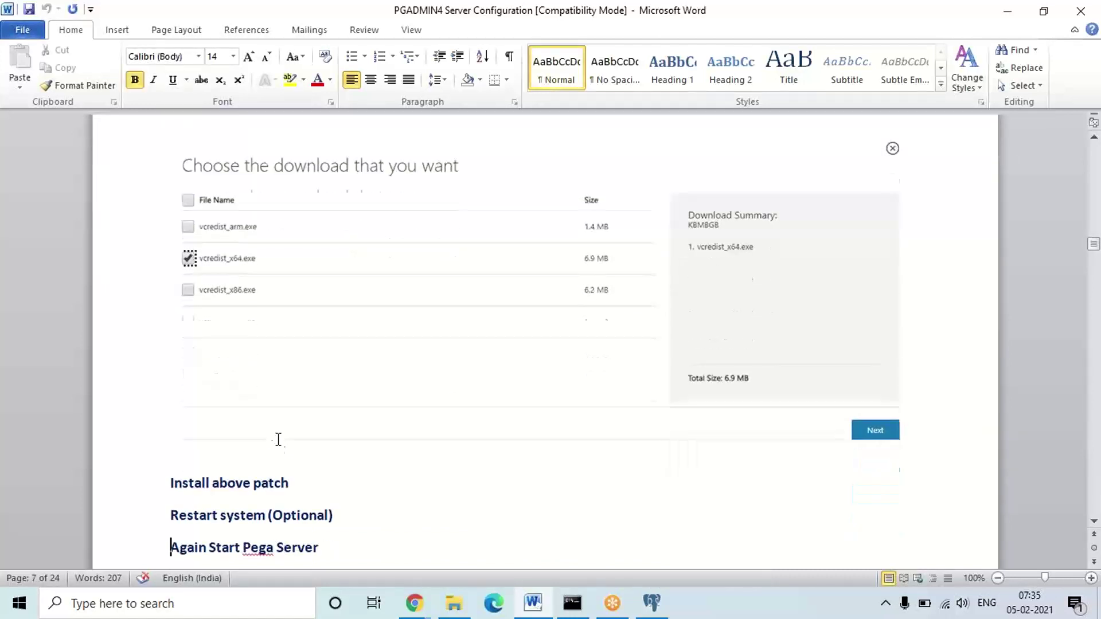
pyautogui.tripleClick(204, 524)
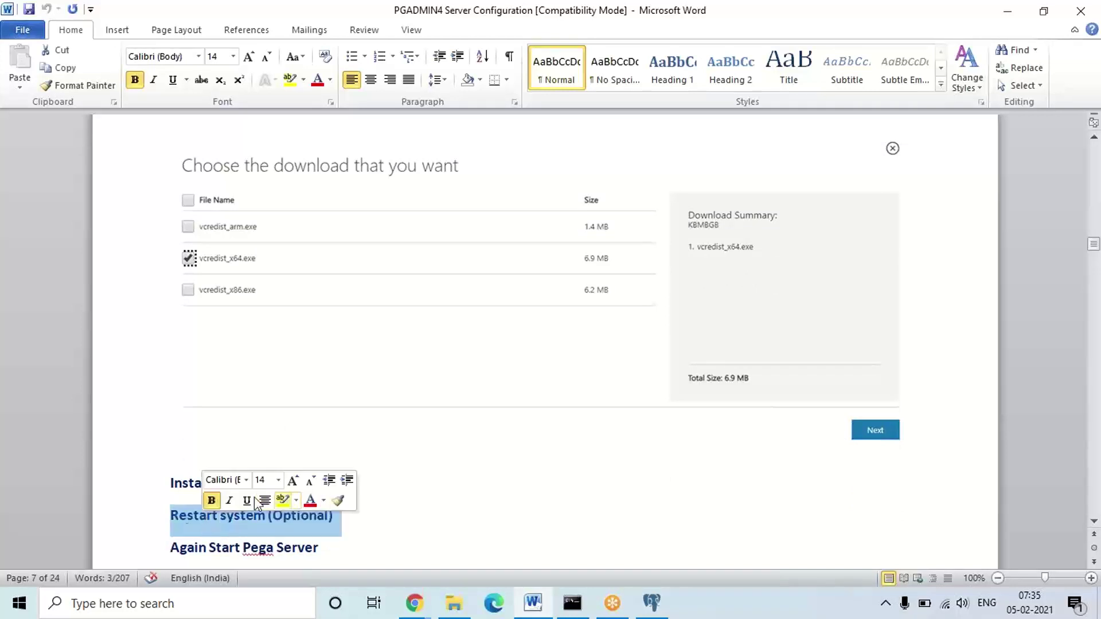
pyautogui.click(482, 503)
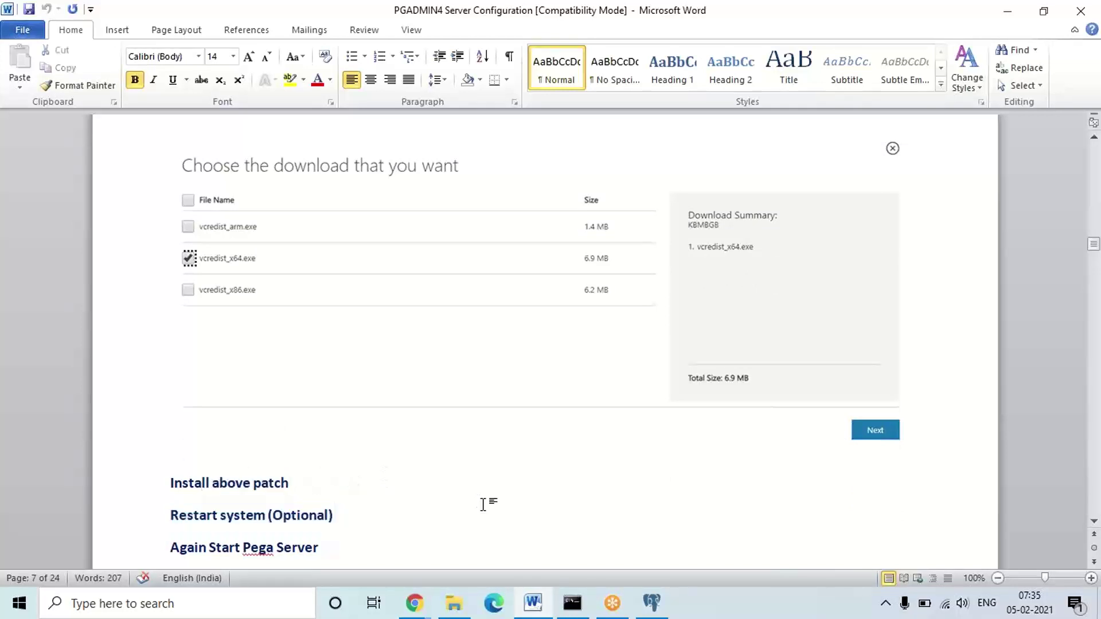
pyautogui.click(1009, 16)
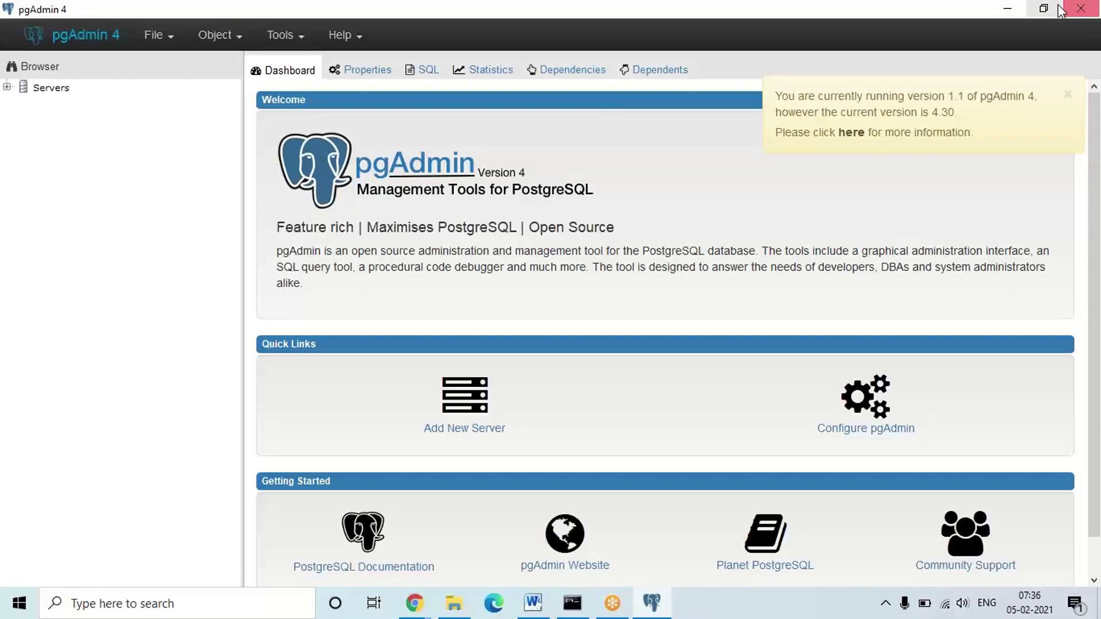
# Minimize pgAdmin 4 and examine the Word guide's section on failing to connect to the pgAdmin application server.
pyautogui.click(1009, 10)
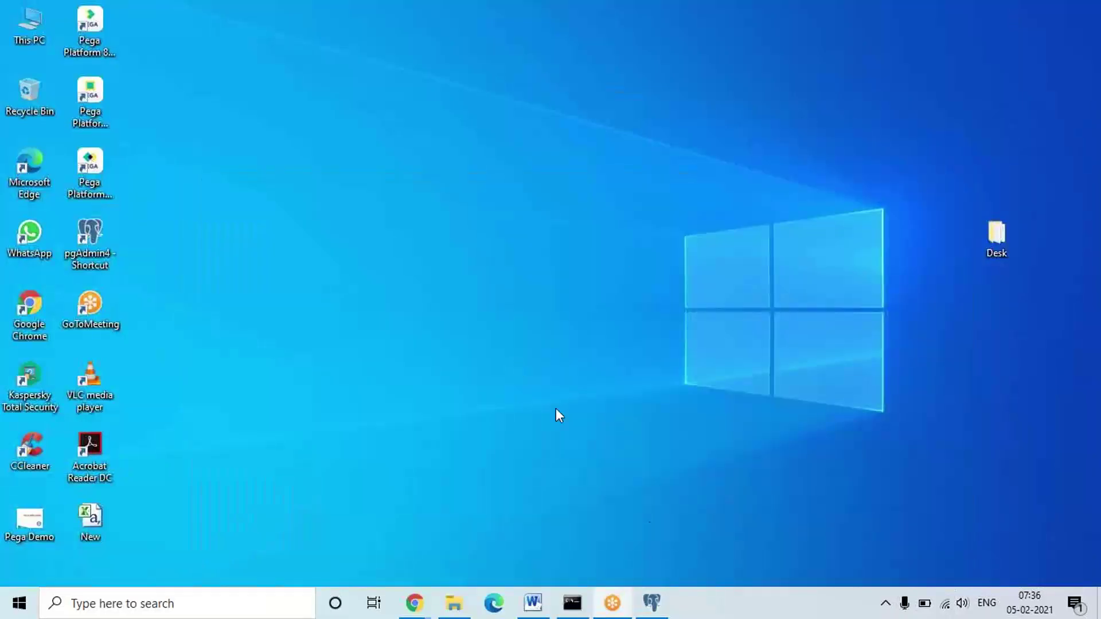
pyautogui.click(532, 601)
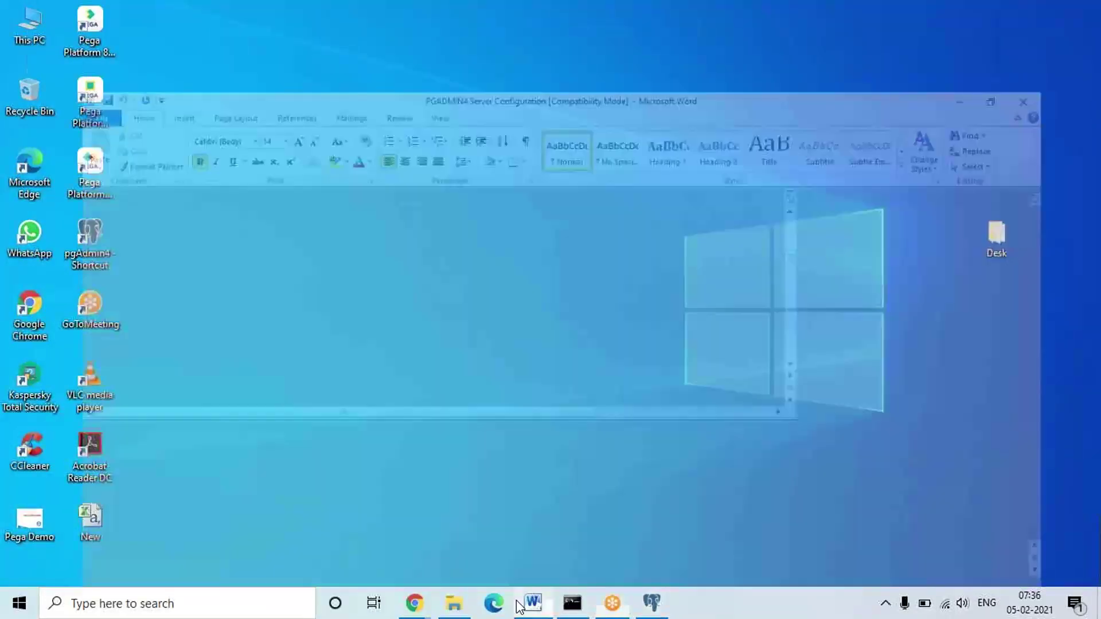
pyautogui.press('Up')
pyautogui.press('Down')
pyautogui.press('Down')
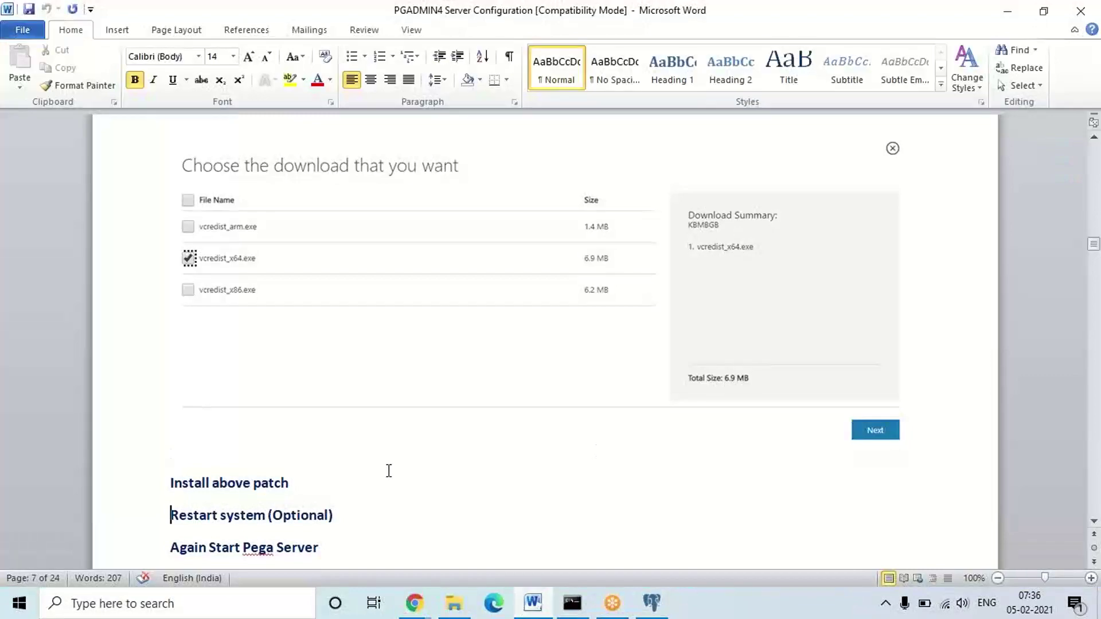
pyautogui.press('Down')
pyautogui.press('Down')
pyautogui.press('Down')
pyautogui.press('Down')
pyautogui.press('Down')
pyautogui.press('Down')
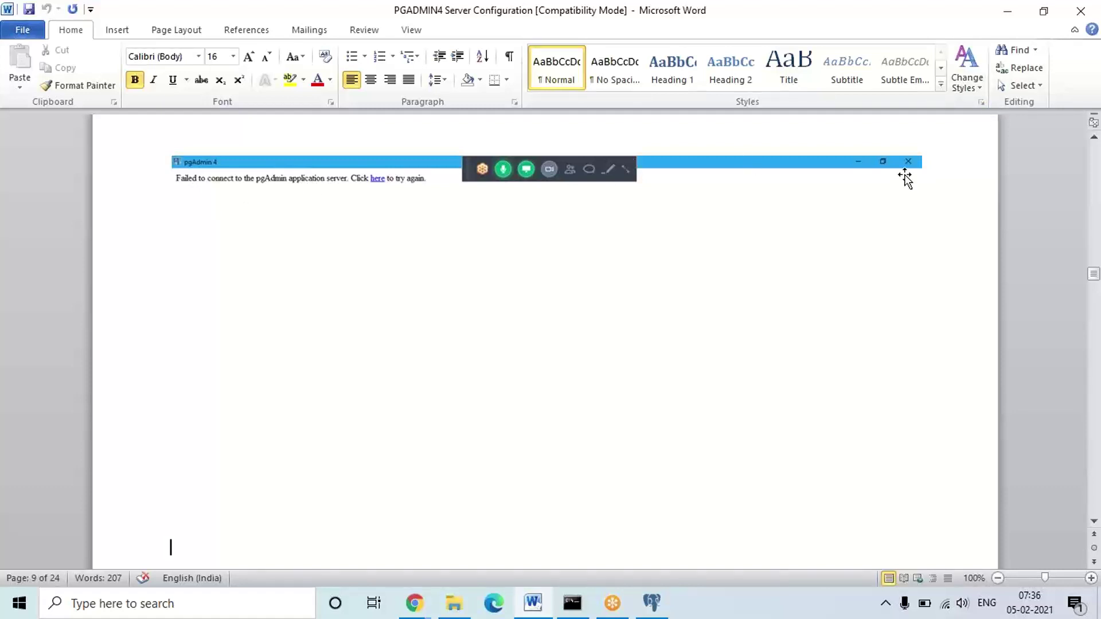
pyautogui.scroll(-1, 905, 179)
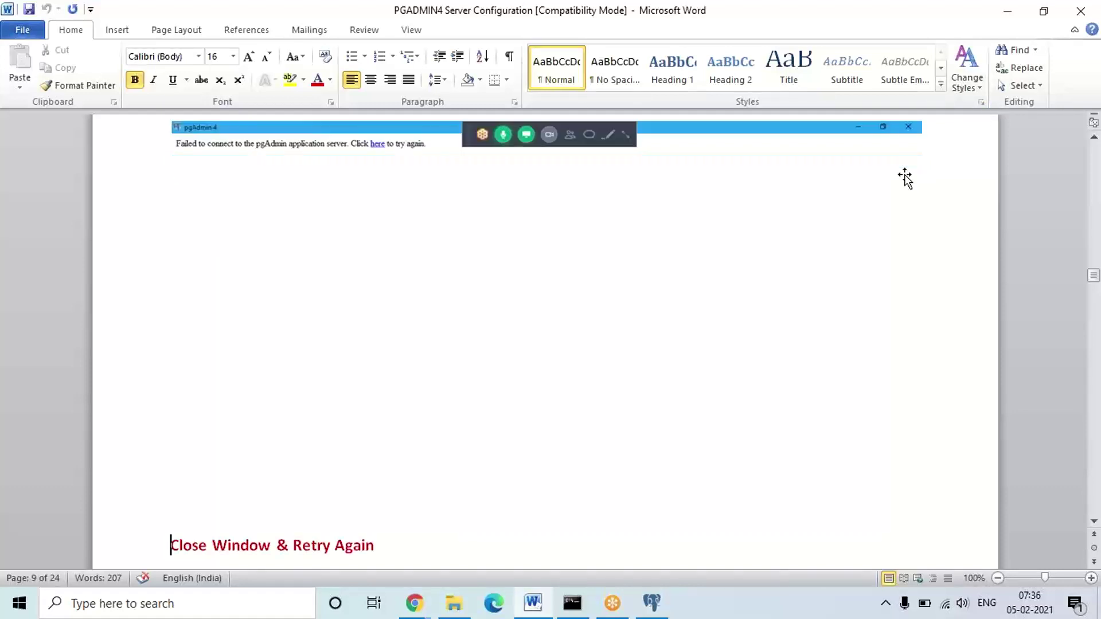
pyautogui.scroll(10, 898, 173)
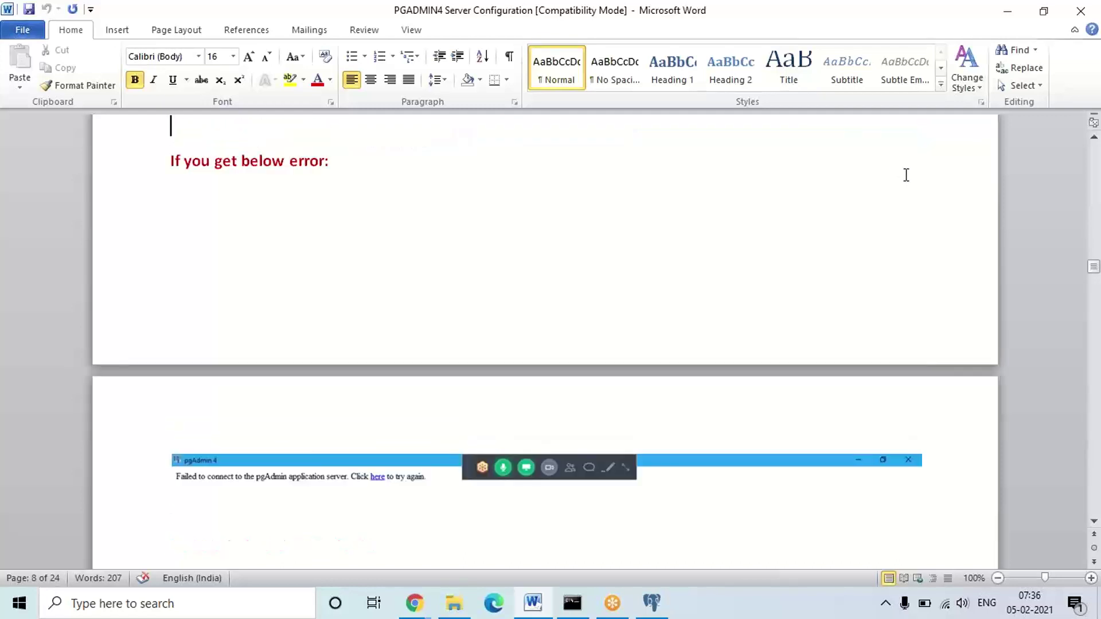
pyautogui.scroll(-8, 905, 175)
pyautogui.scroll(9, 905, 176)
# Replace "error" with "alert/warning" in the heading "If you get below error:" above the connection failure screenshot.
pyautogui.doubleClick(309, 161)
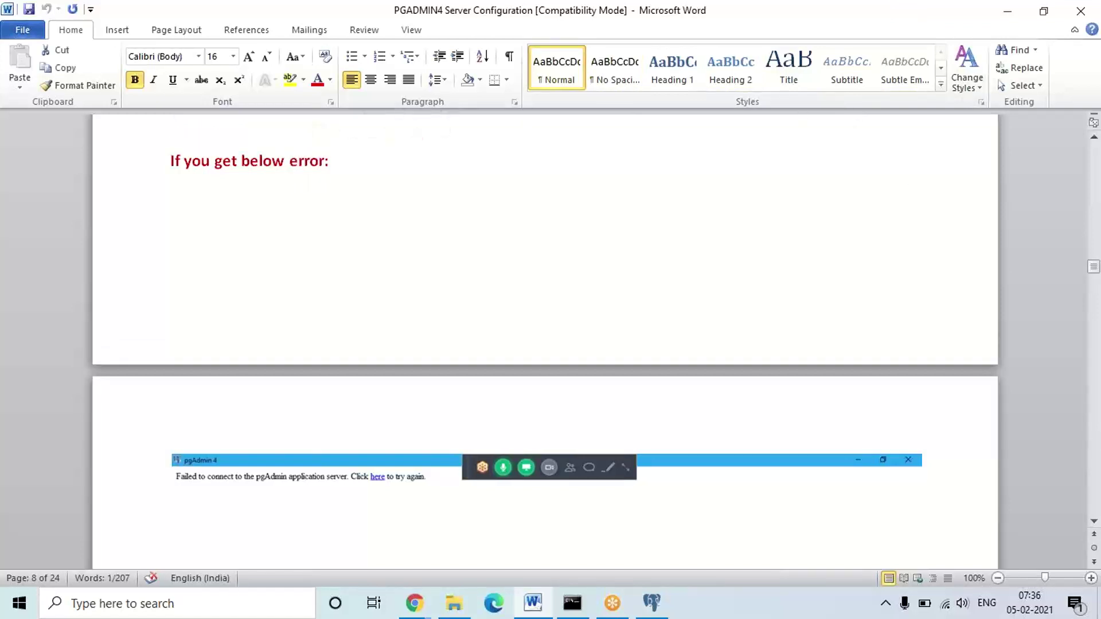
pyautogui.write('alert')
pyautogui.write('/mar')
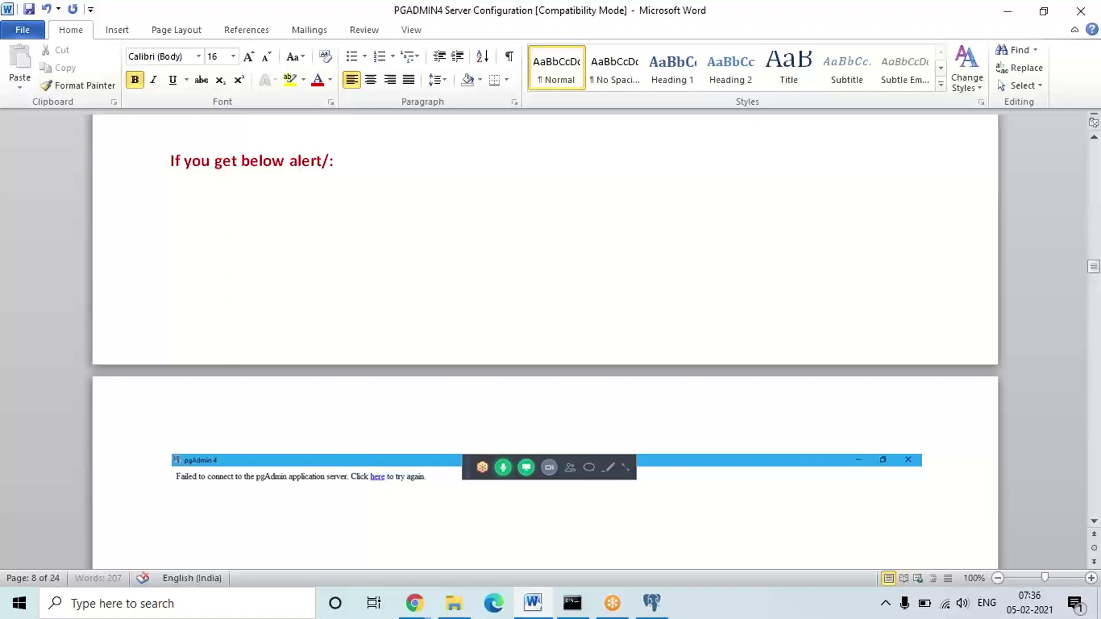
pyautogui.press('BackSpace')
pyautogui.press('BackSpace')
pyautogui.press('BackSpace')
pyautogui.write('warning')
# Read on from the "Close Window & Retry Again" instruction to the guide's pgAdmin 4 dashboard screenshot.
pyautogui.press('Down')
pyautogui.press('Down')
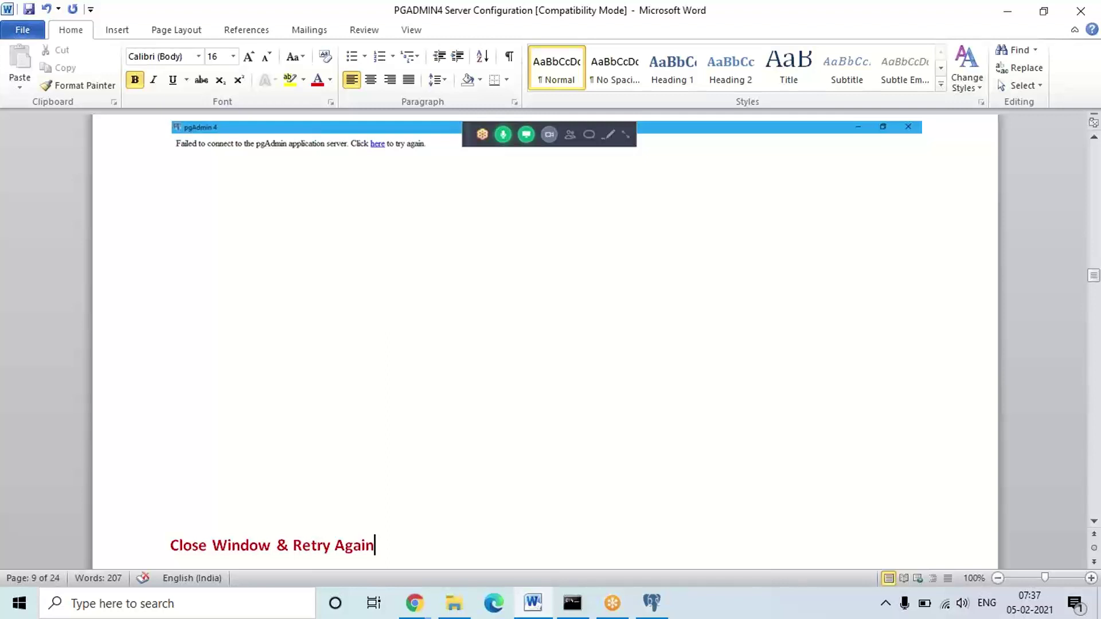
pyautogui.press('Down')
pyautogui.press('Down')
pyautogui.press('Down')
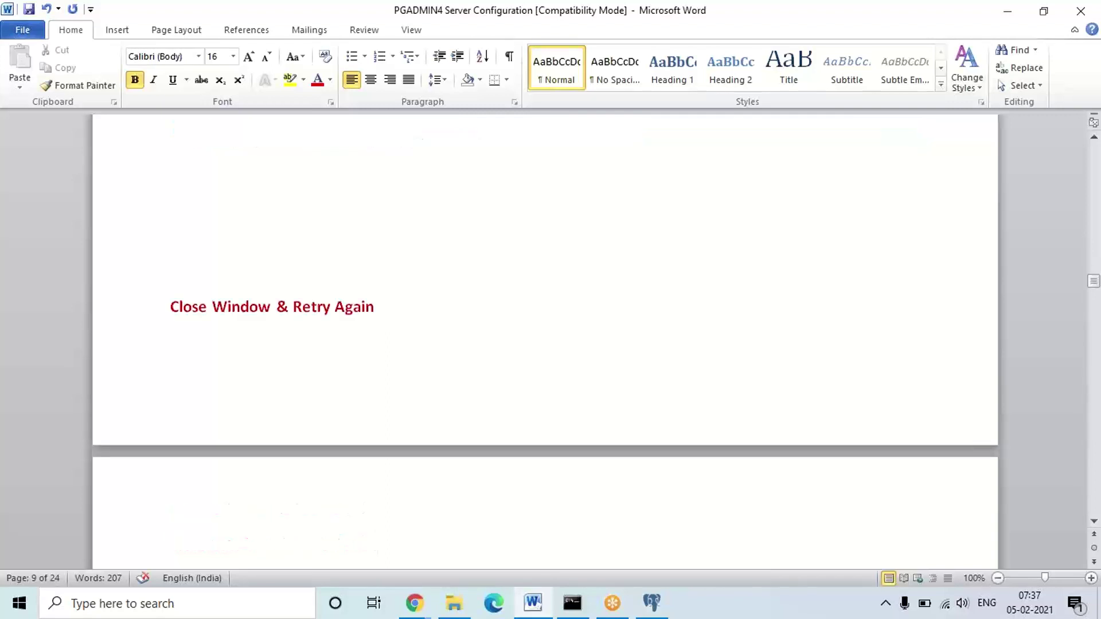
pyautogui.press('Down')
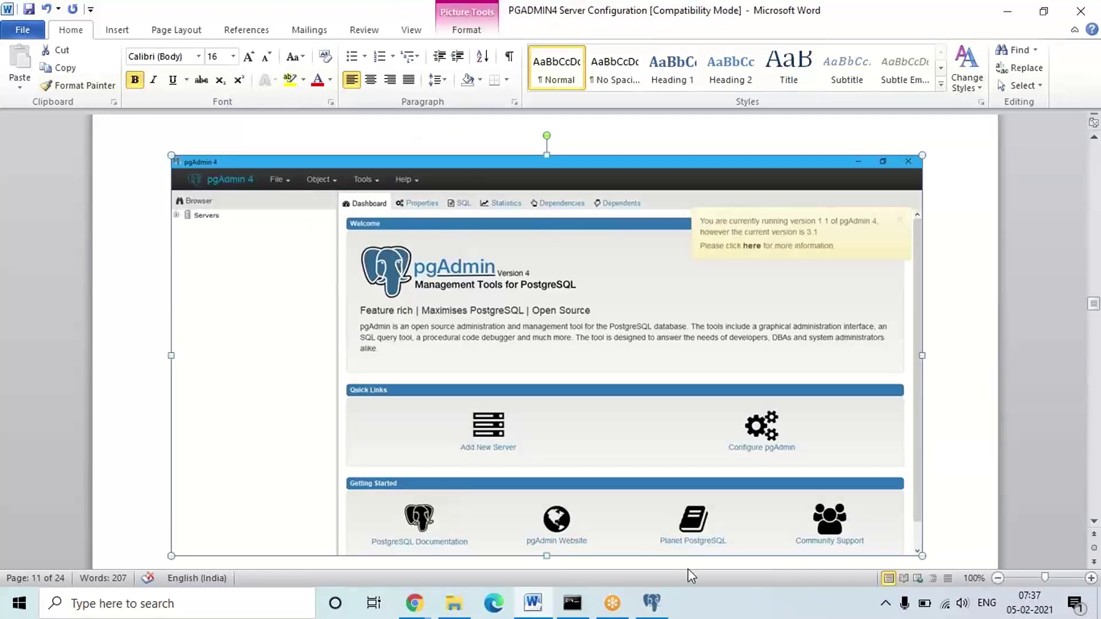
# Switch to pgAdmin 4 and start creating a server under Servers, named localhost.
pyautogui.click(646, 609)
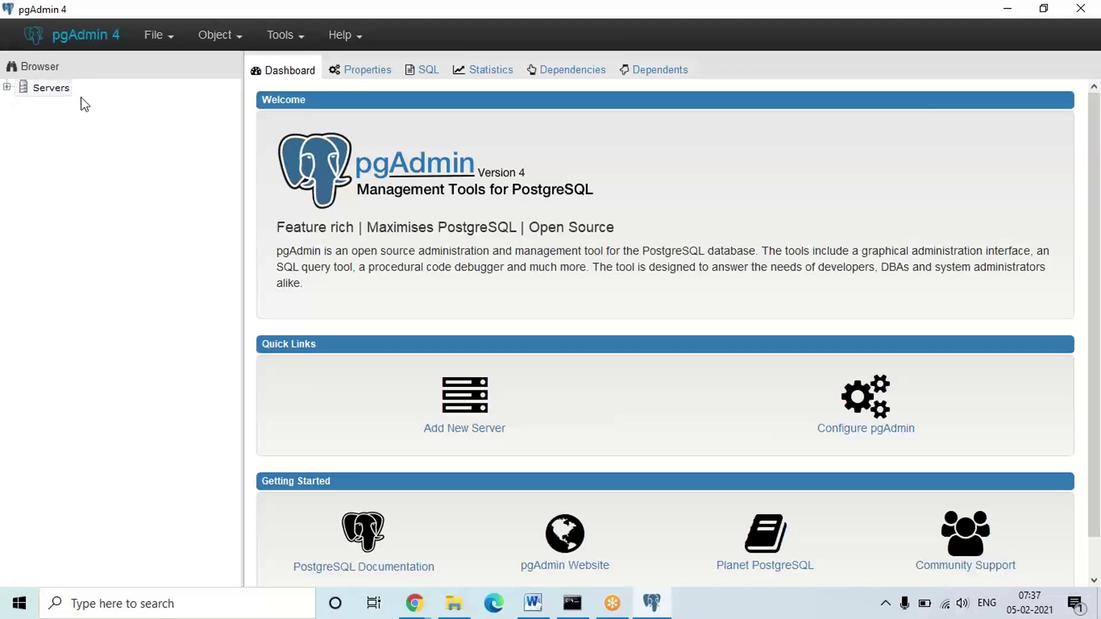
pyautogui.rightClick(52, 94)
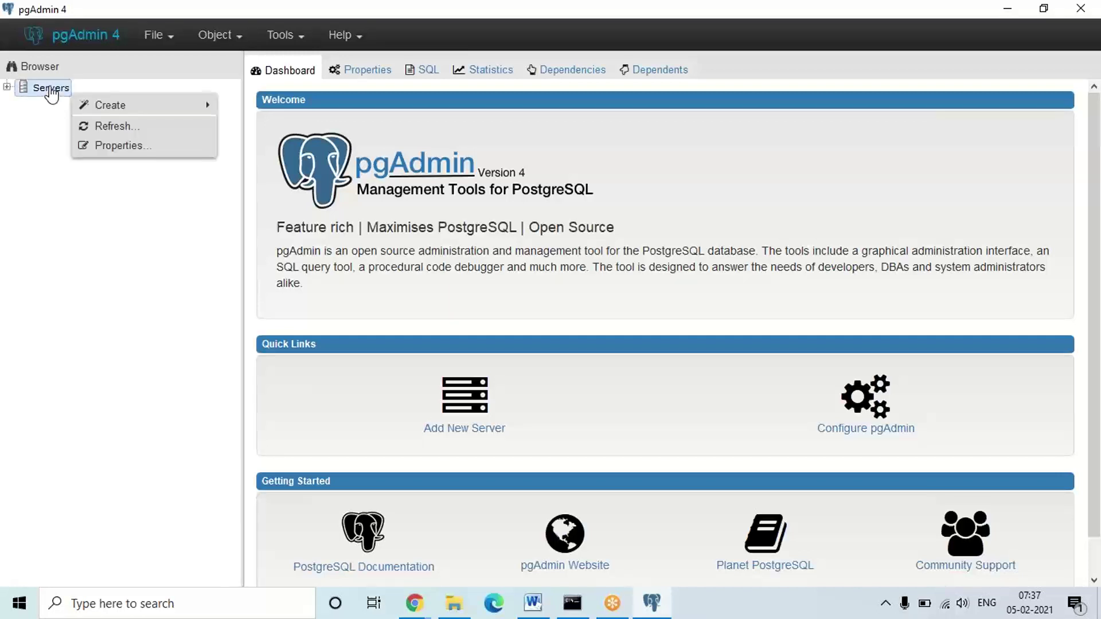
pyautogui.moveTo(164, 110)
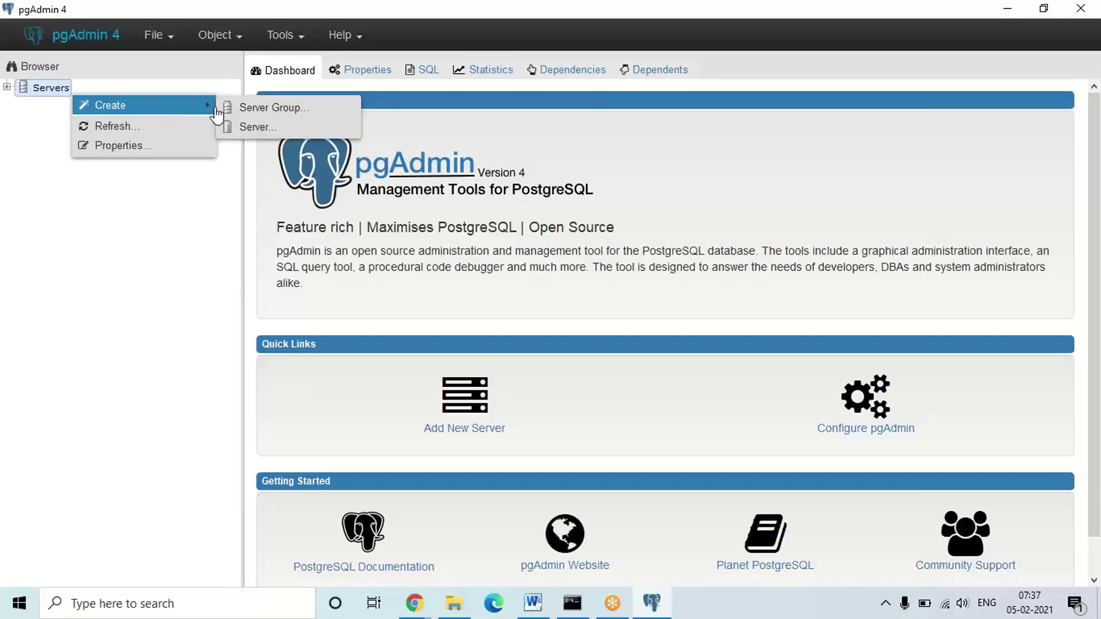
pyautogui.click(254, 127)
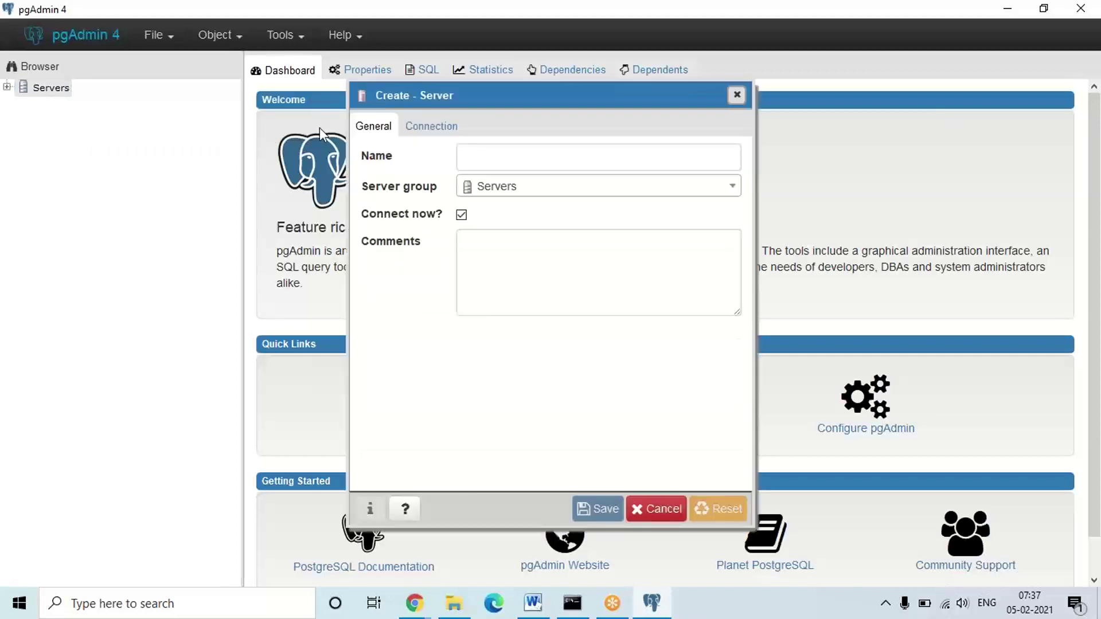
pyautogui.click(490, 149)
pyautogui.write('local')
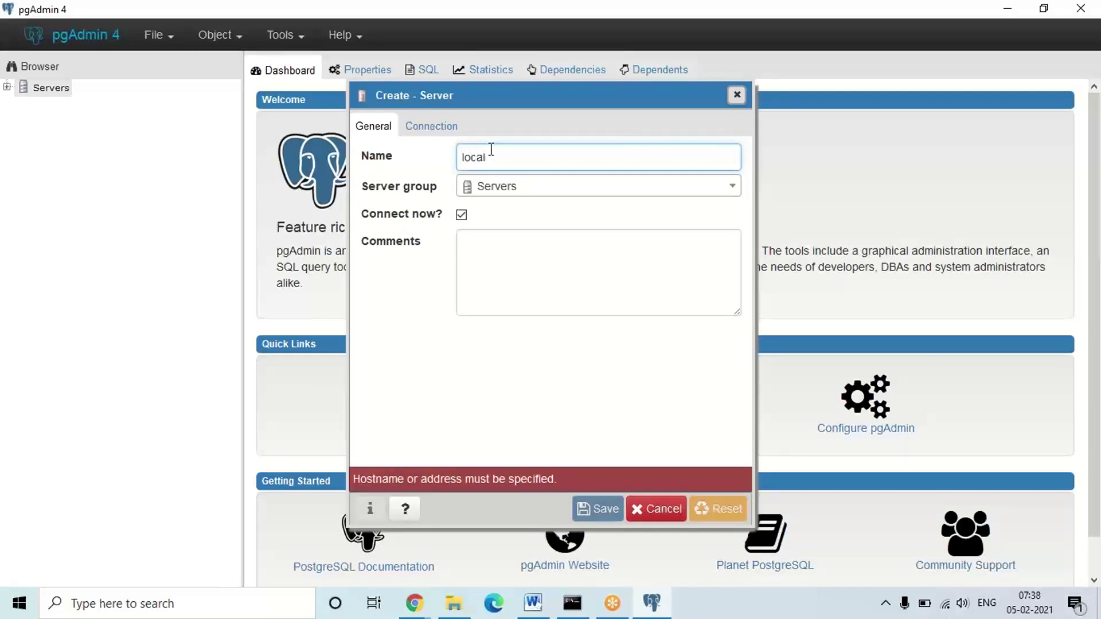
pyautogui.write('host')
# Set the new server's connection host name/address to localhost and keep the default port.
pyautogui.click(426, 129)
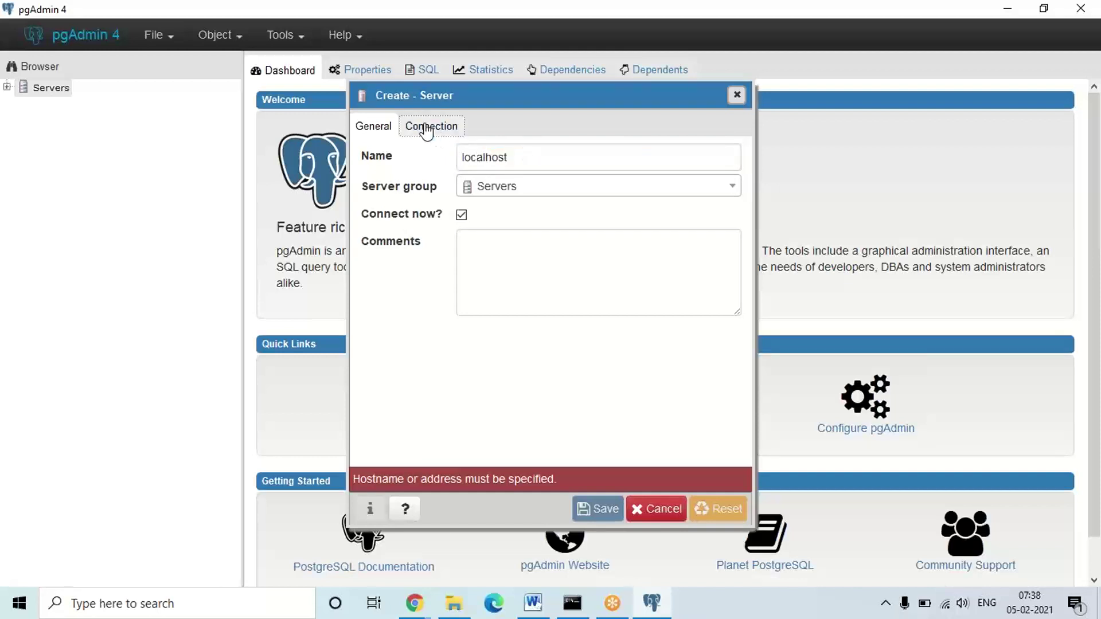
pyautogui.click(472, 158)
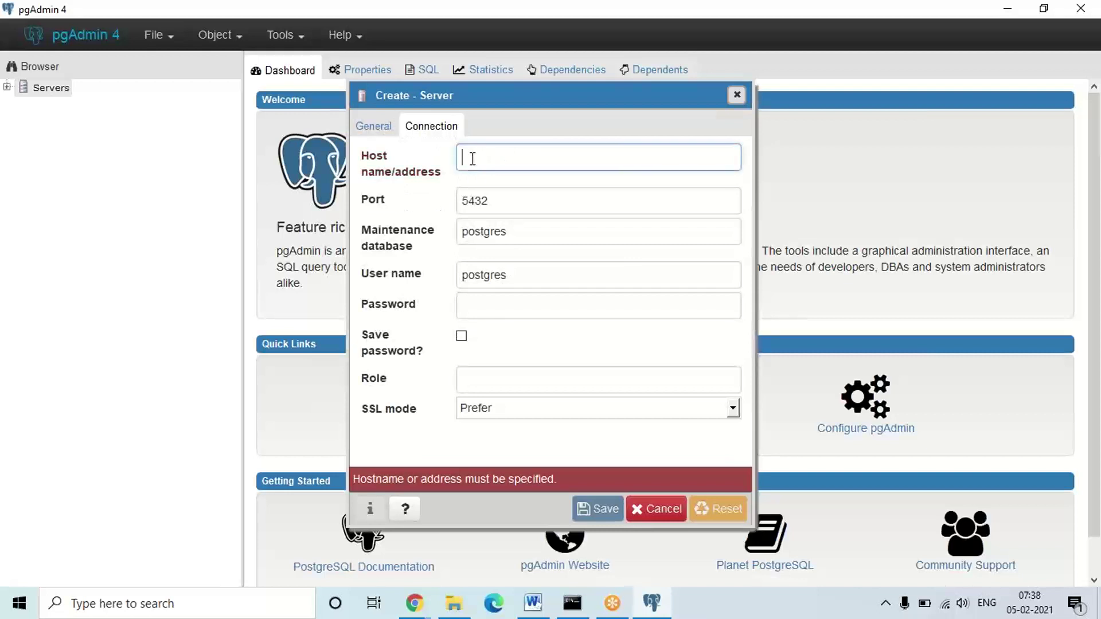
pyautogui.write('local')
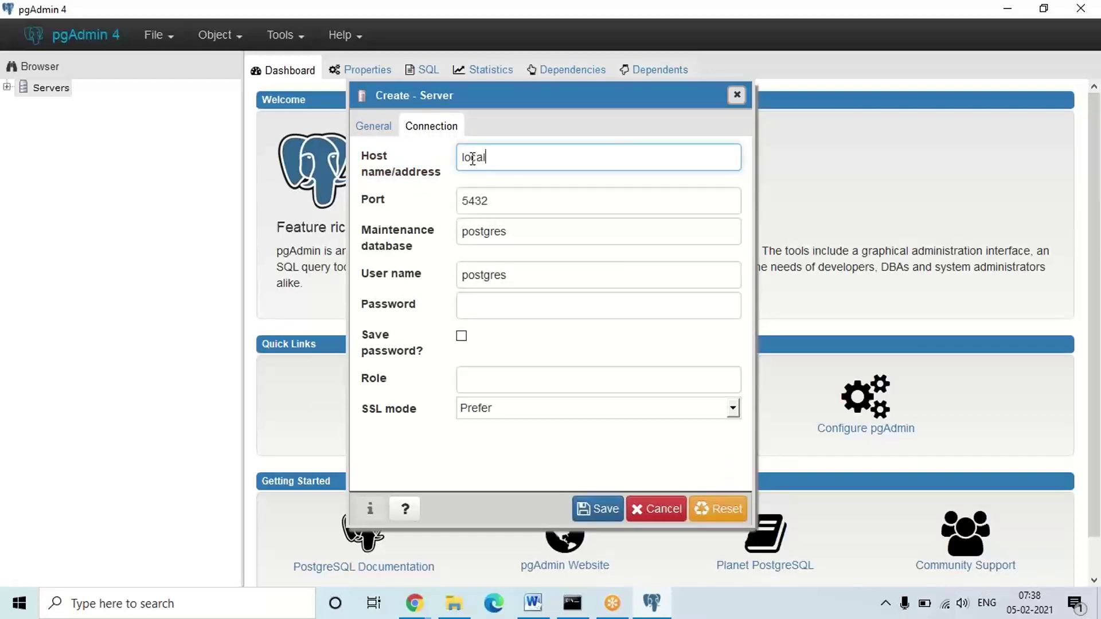
pyautogui.write('host')
pyautogui.doubleClick(489, 201)
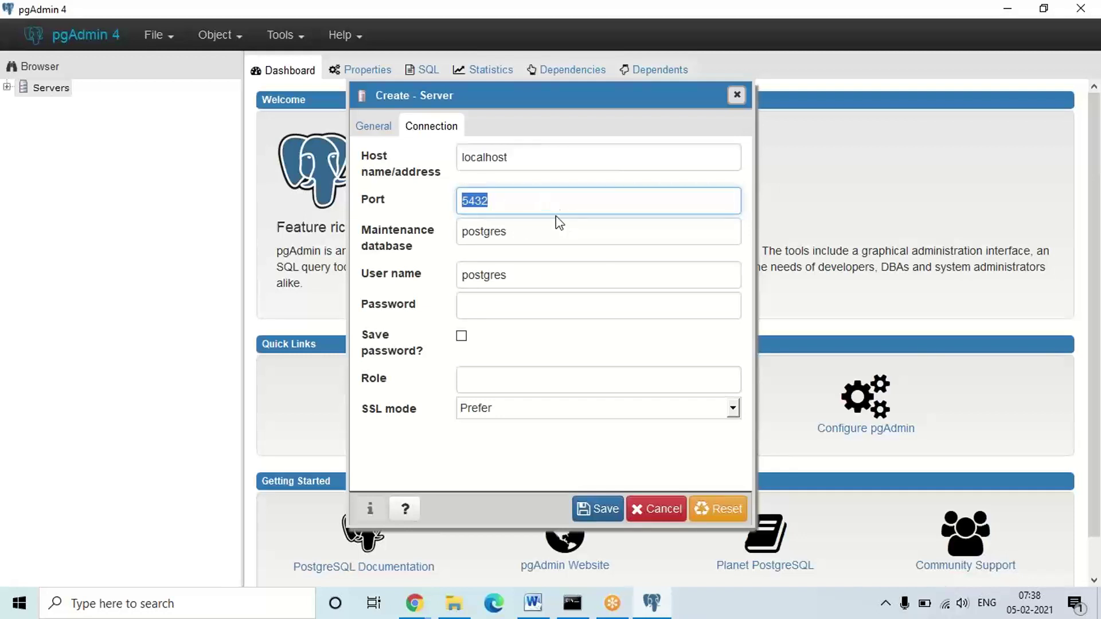
pyautogui.click(507, 202)
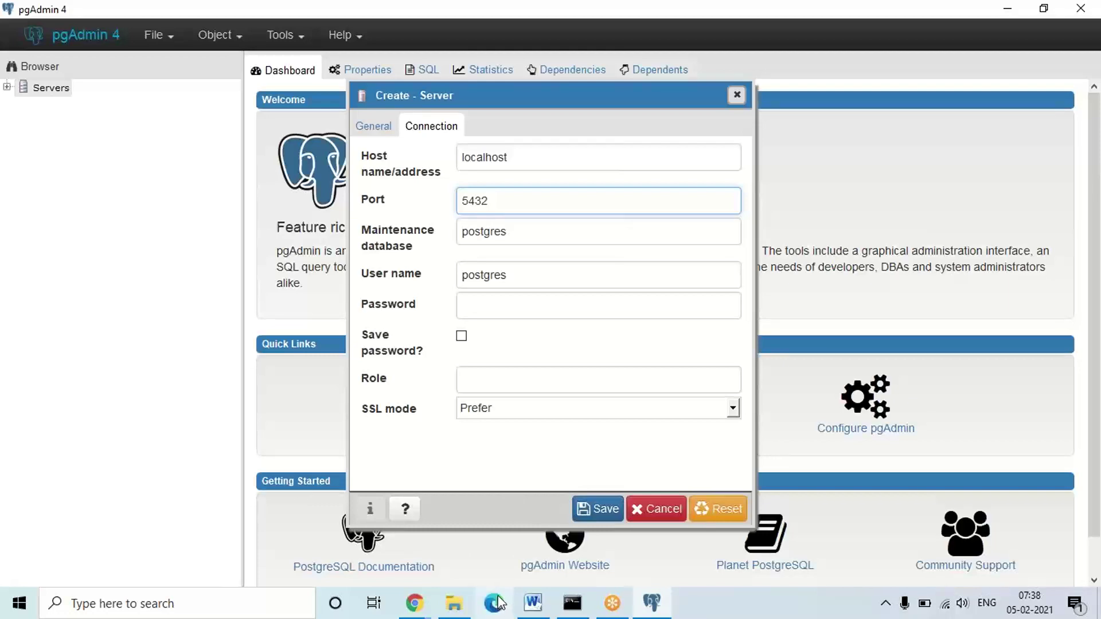
# In File Explorer, browse to PRPCPersonalEdition > tomcat > conf and open the context XML file in Notepad.
pyautogui.click(451, 606)
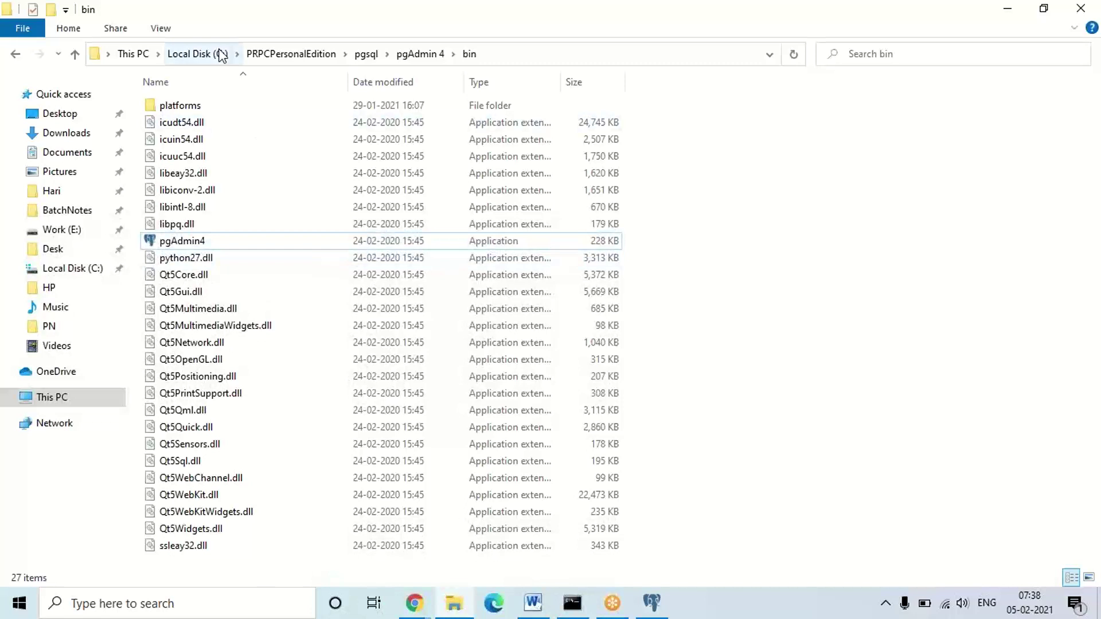
pyautogui.click(284, 56)
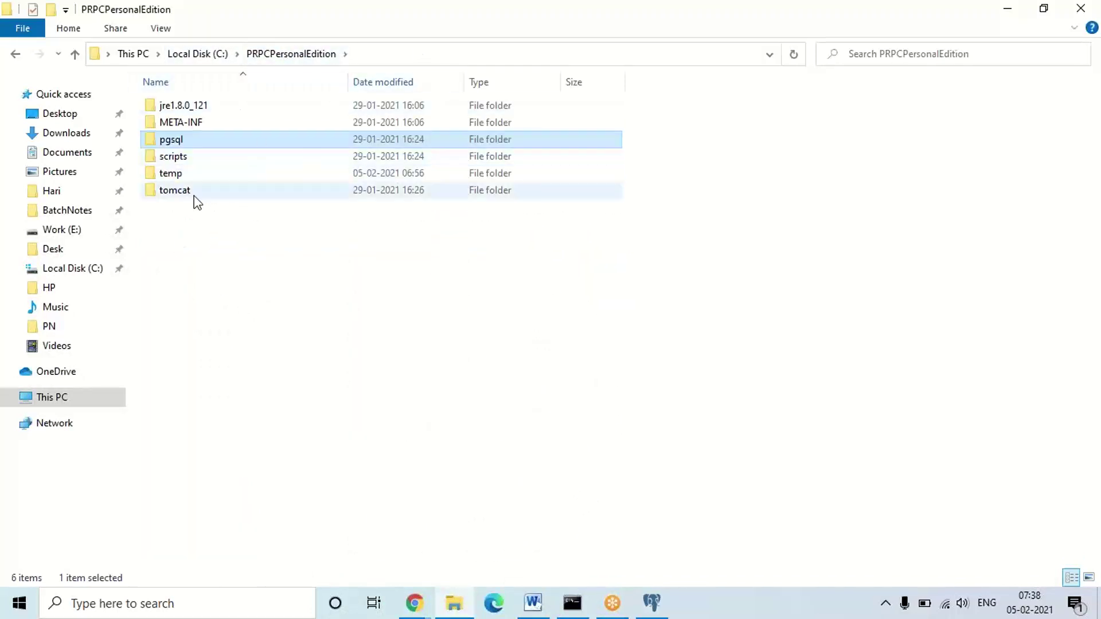
pyautogui.click(174, 193)
pyautogui.doubleClick(173, 193)
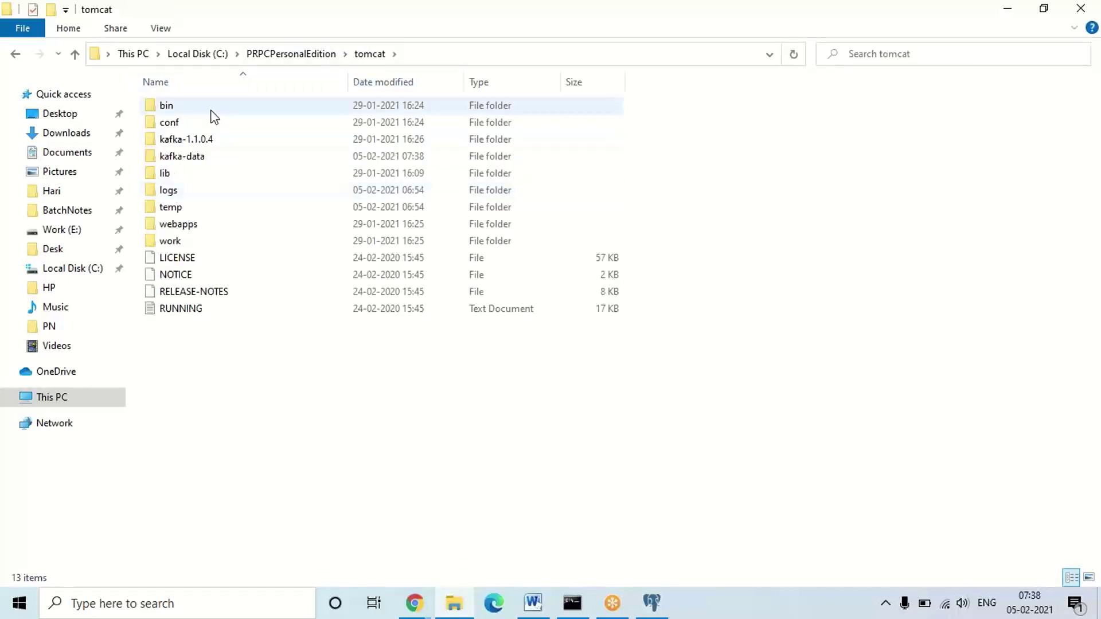
pyautogui.doubleClick(172, 123)
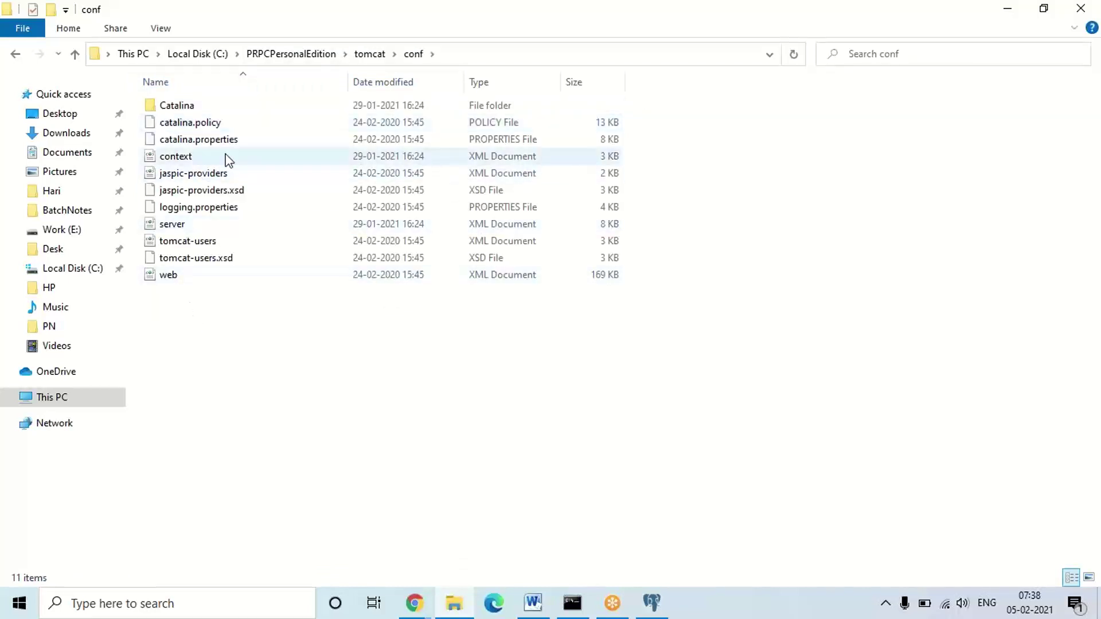
pyautogui.rightClick(180, 164)
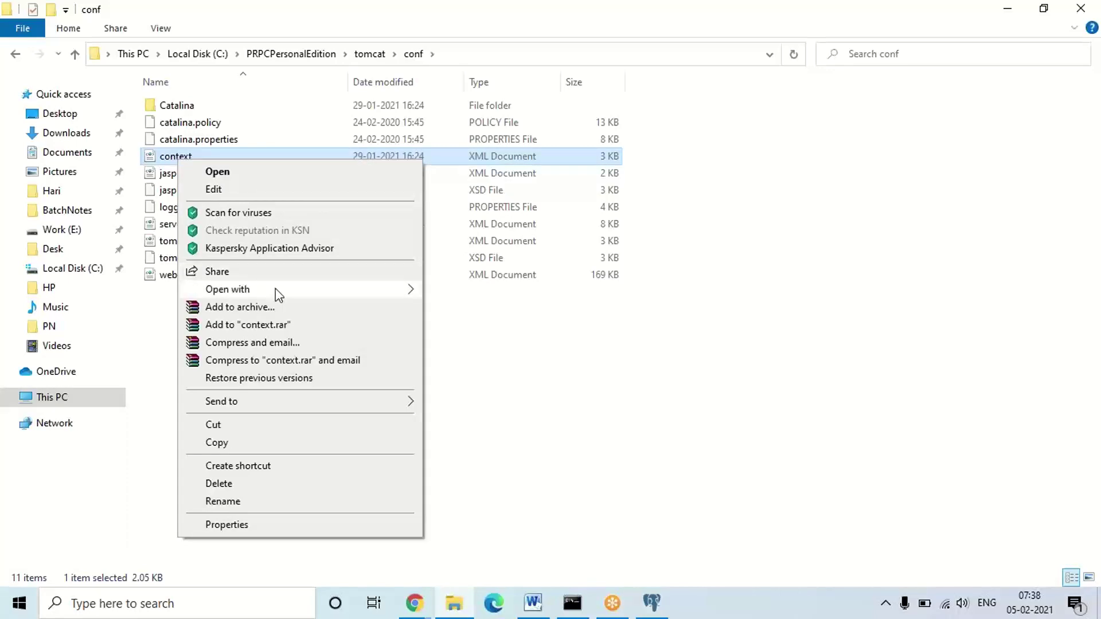
pyautogui.moveTo(351, 288)
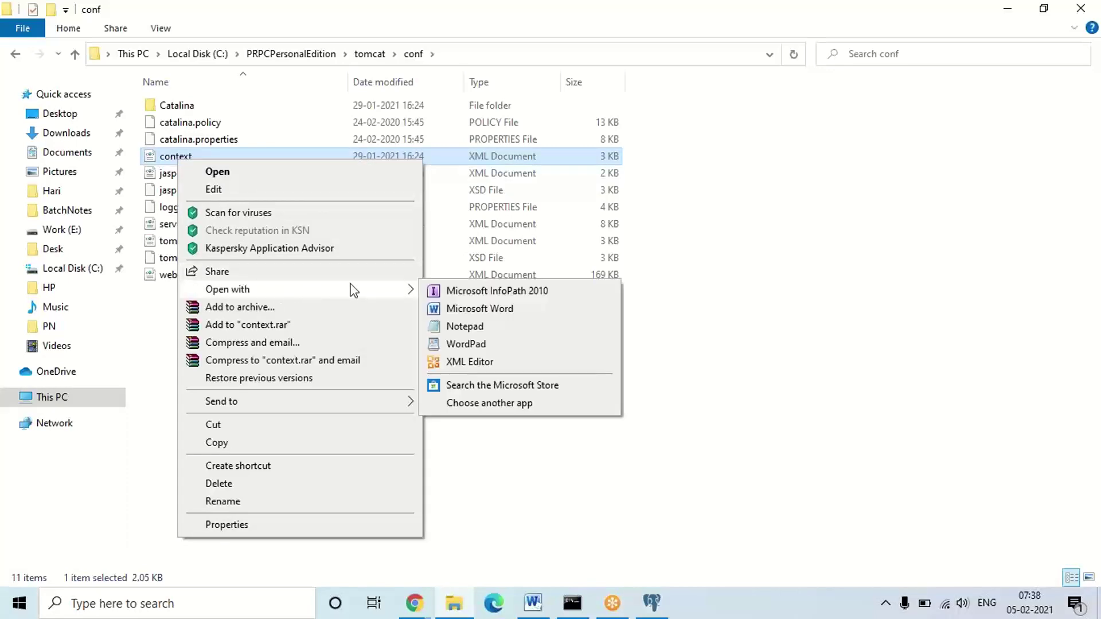
pyautogui.click(456, 327)
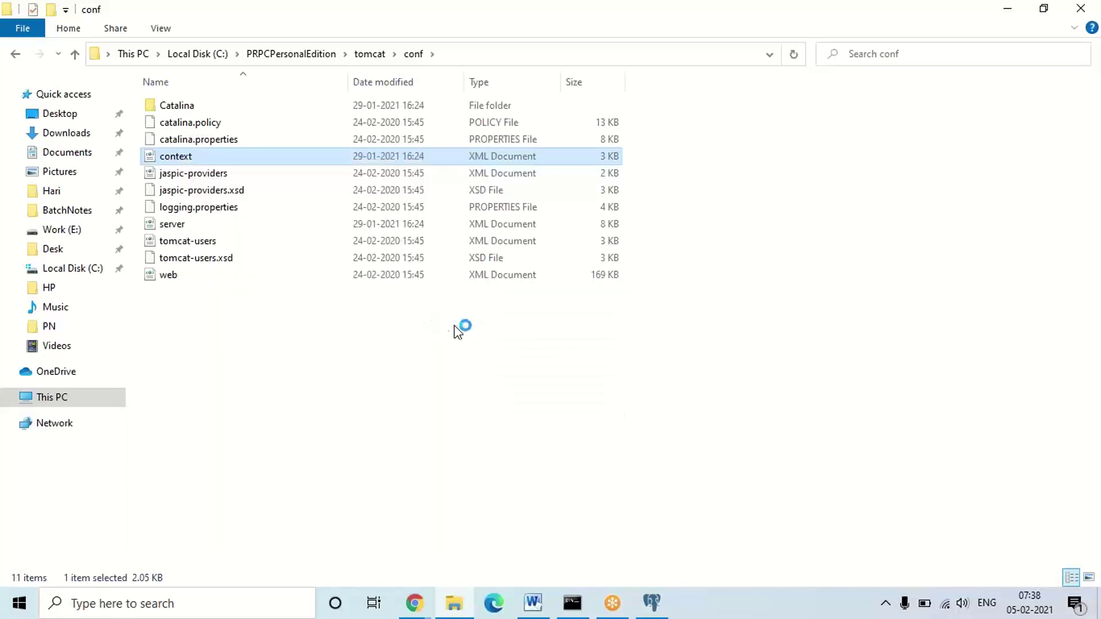
# Find the jdbc/PegaRULES resource in the context file and highlight its url, username and password lines.
pyautogui.click(332, 368)
pyautogui.press('Down')
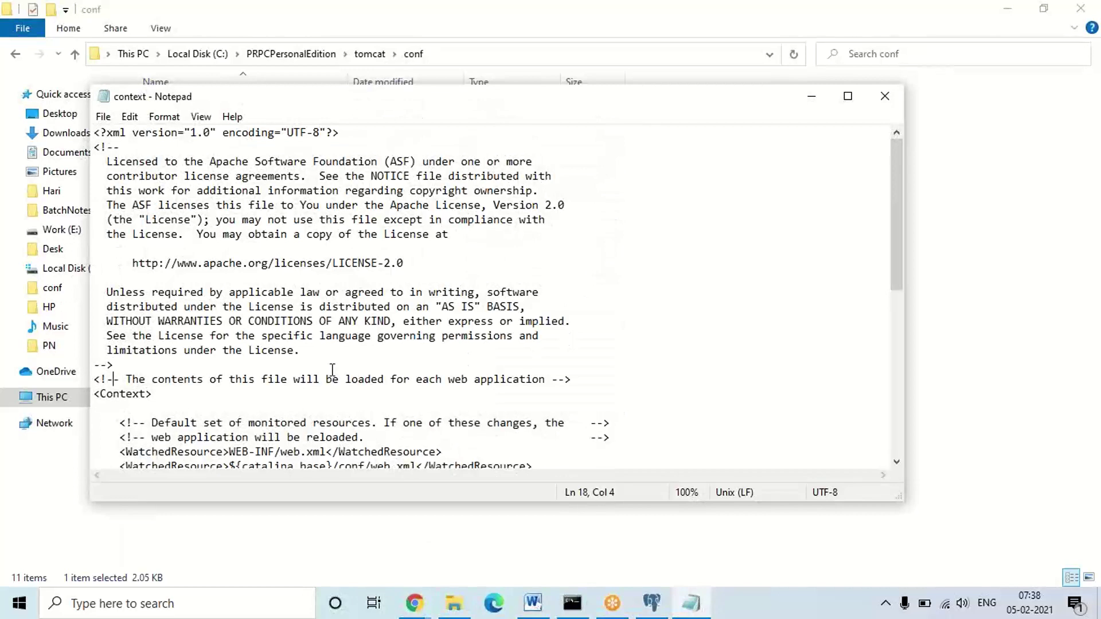
pyautogui.press('Down')
pyautogui.press('Down')
pyautogui.press('Down')
pyautogui.press('Down')
pyautogui.press('Down')
pyautogui.press('Down')
pyautogui.press('Down')
pyautogui.press('Down')
pyautogui.press('Down')
pyautogui.press('Down')
pyautogui.press('Down')
pyautogui.press('Down')
pyautogui.press('Down')
pyautogui.press('Down')
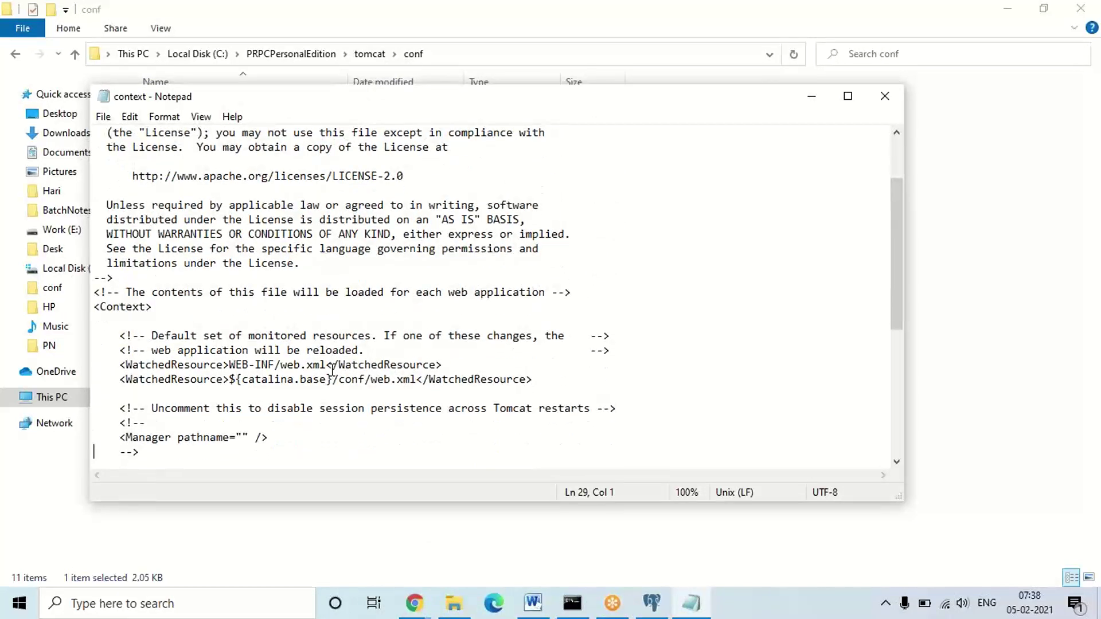
pyautogui.press('Down')
pyautogui.press('Down')
pyautogui.press('Down')
pyautogui.press('Down')
pyautogui.press('Down')
pyautogui.press('Down')
pyautogui.press('Down')
pyautogui.press('Down')
pyautogui.press('Down')
pyautogui.press('Down')
pyautogui.press('Down')
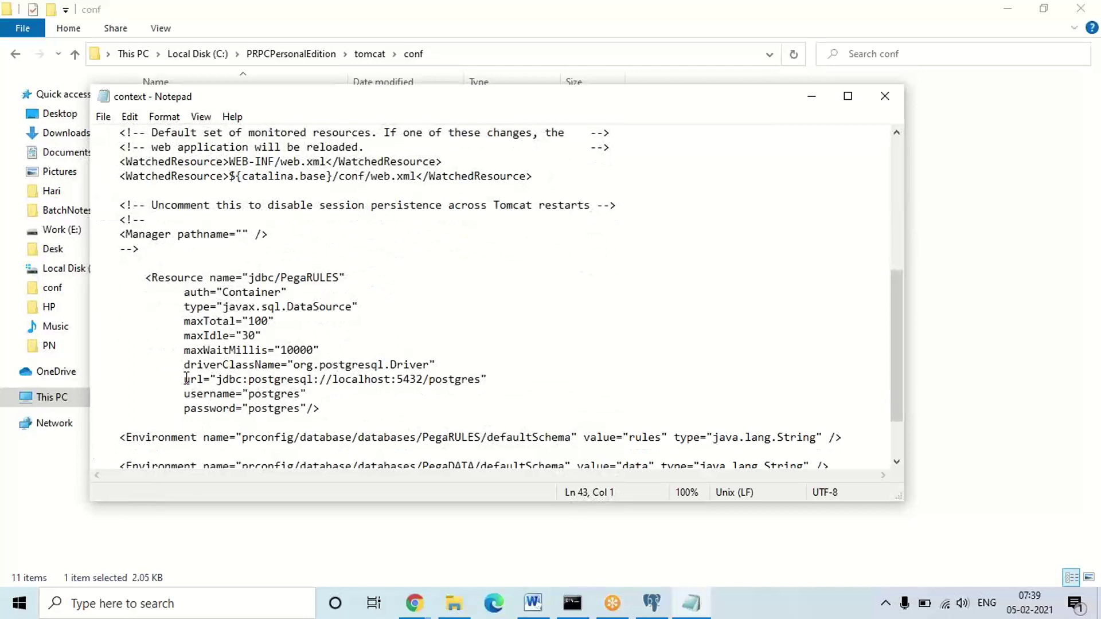
pyautogui.moveTo(184, 378); pyautogui.dragTo(327, 408)
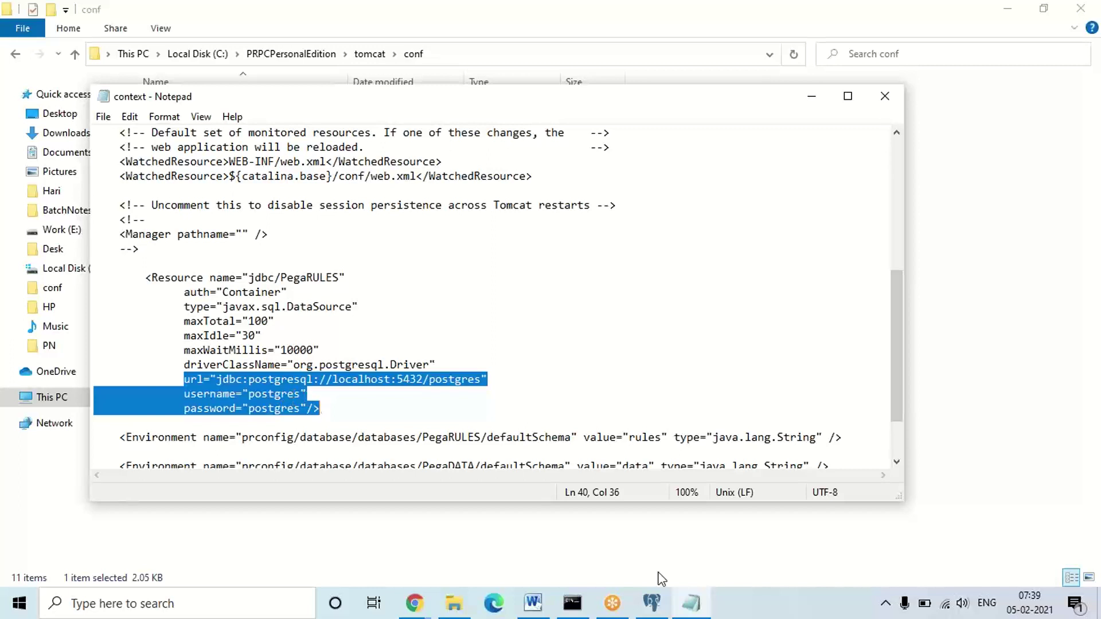
# Back in pgAdmin 4, enter the server's connection password, enable Save password, and close the Create - Server dialog without saving.
pyautogui.click(650, 609)
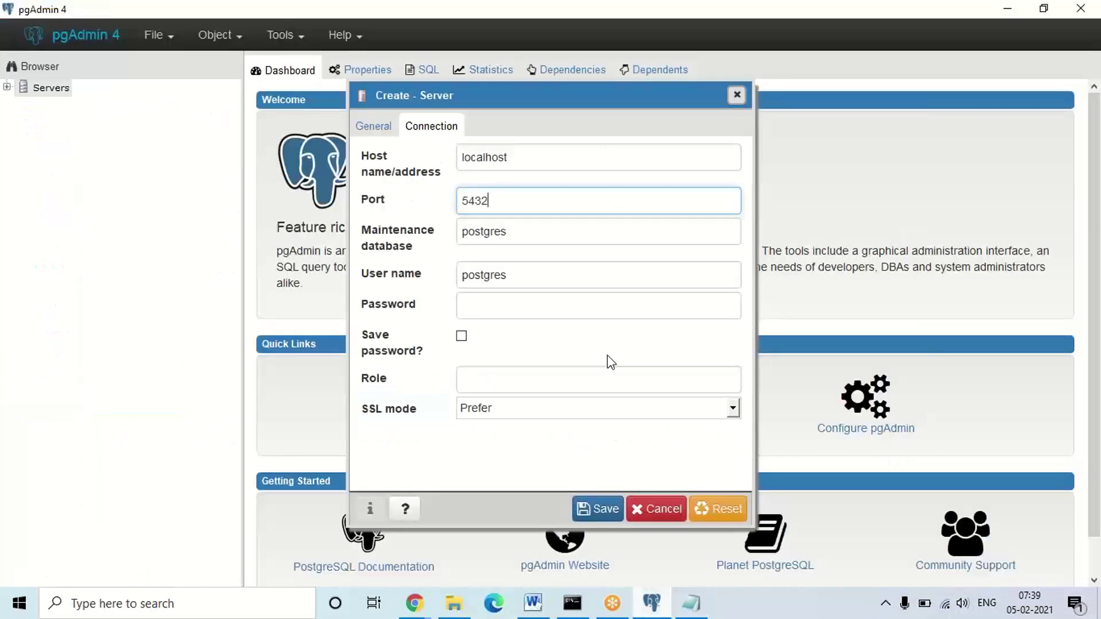
pyautogui.click(472, 310)
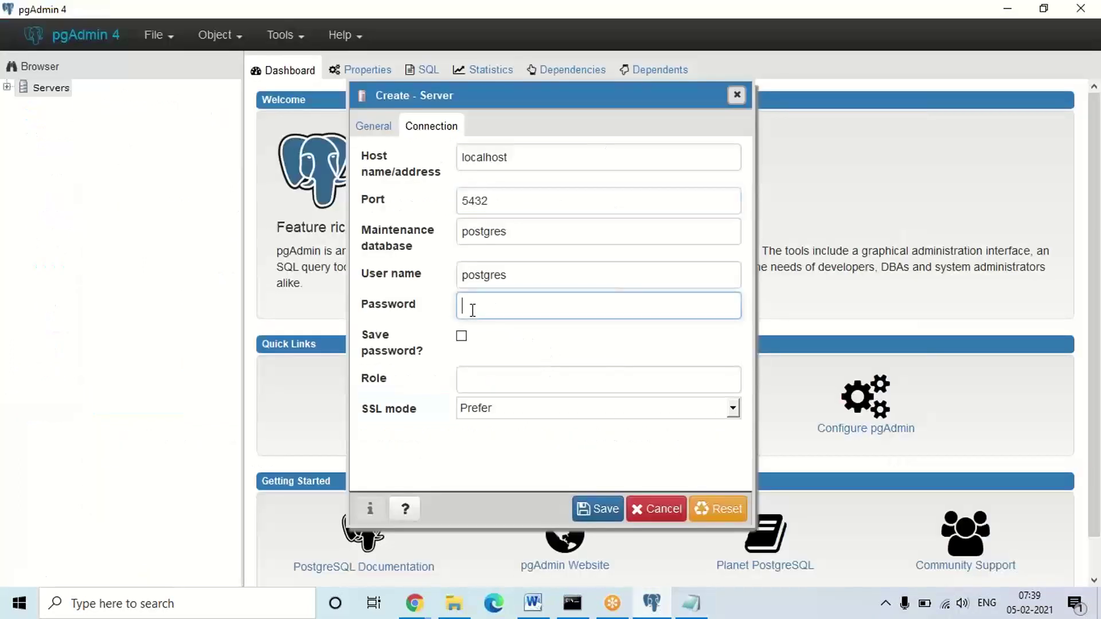
pyautogui.doubleClick(465, 273)
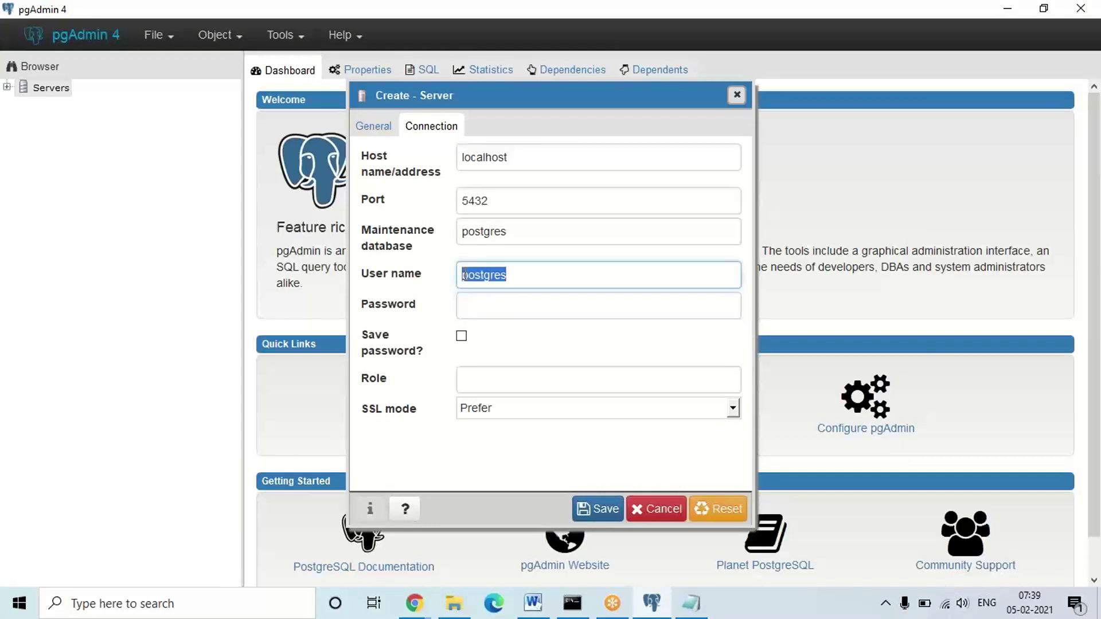
pyautogui.click(482, 303)
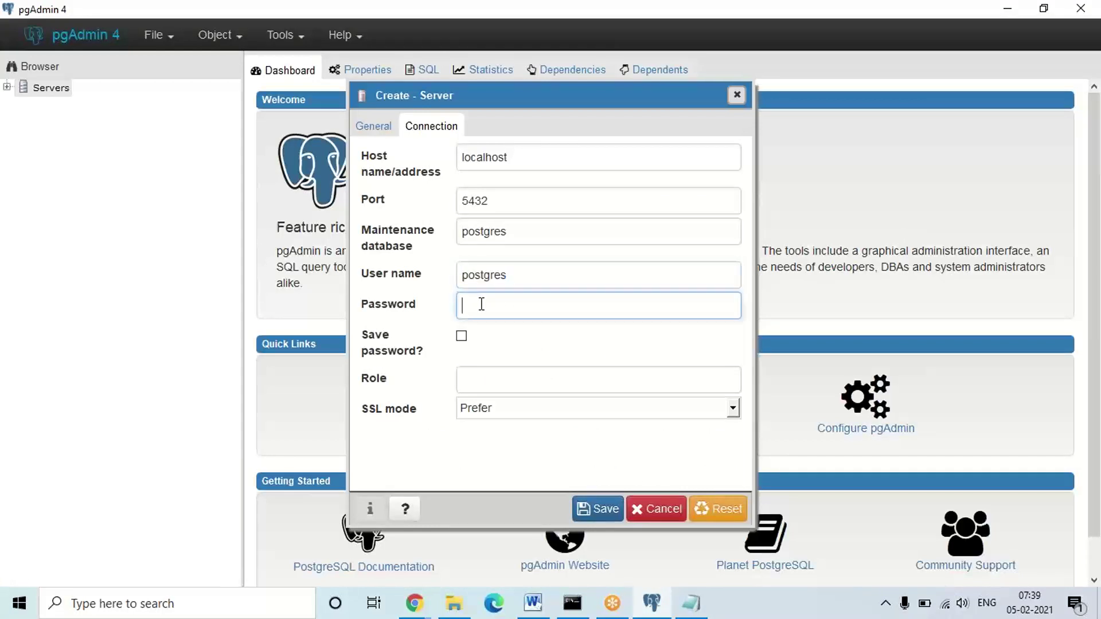
pyautogui.write('postgres')
pyautogui.click(462, 337)
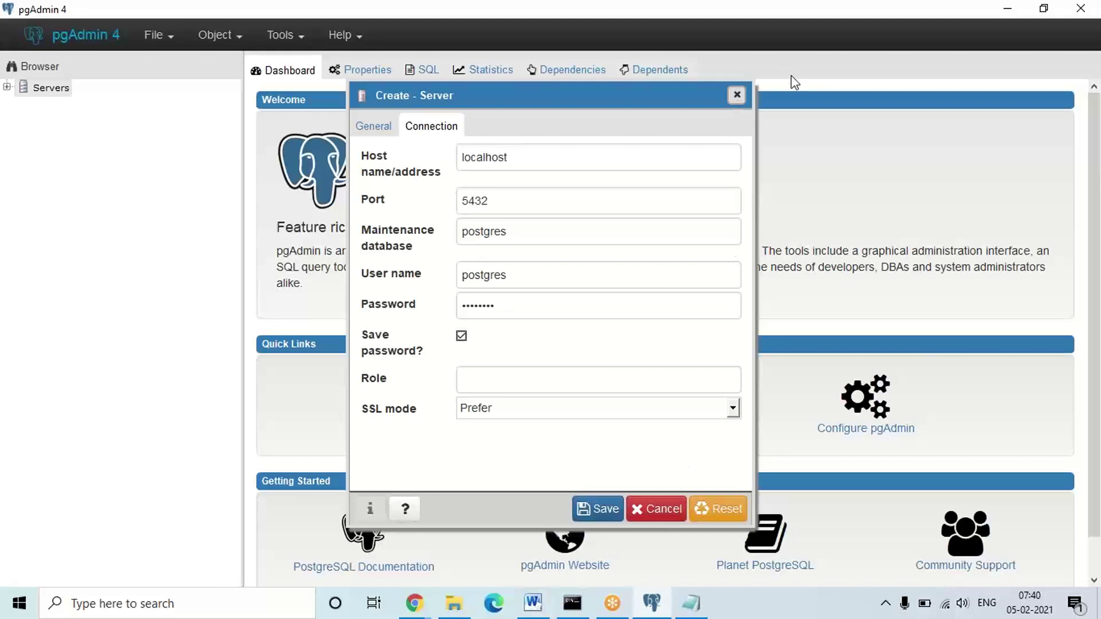
pyautogui.click(736, 95)
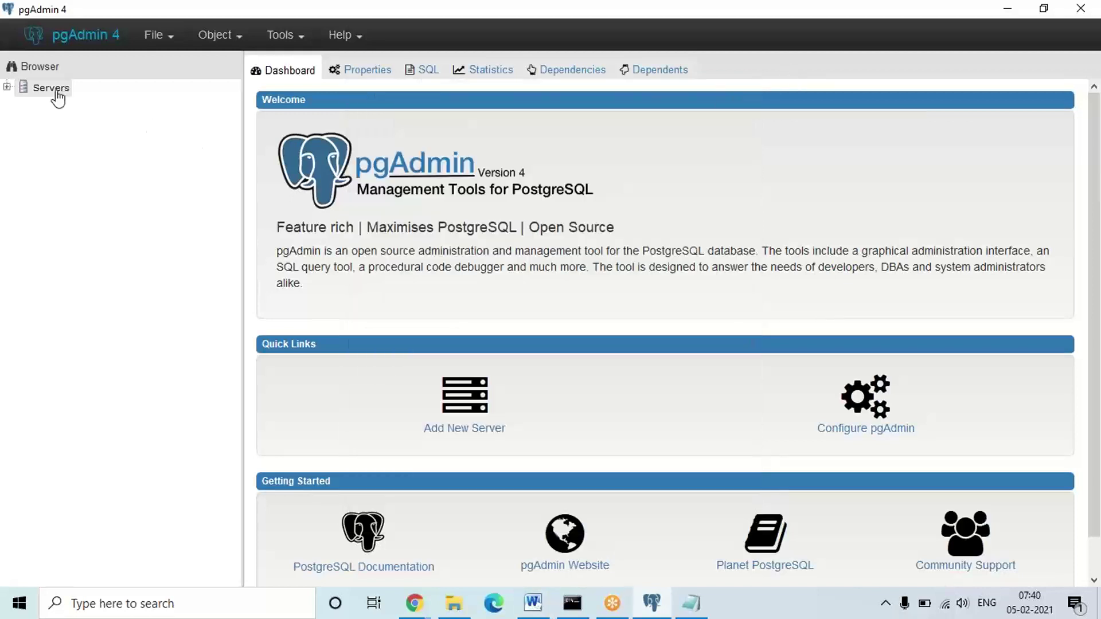
# Expand the Servers group and connect to the existing localhost server.
pyautogui.click(7, 88)
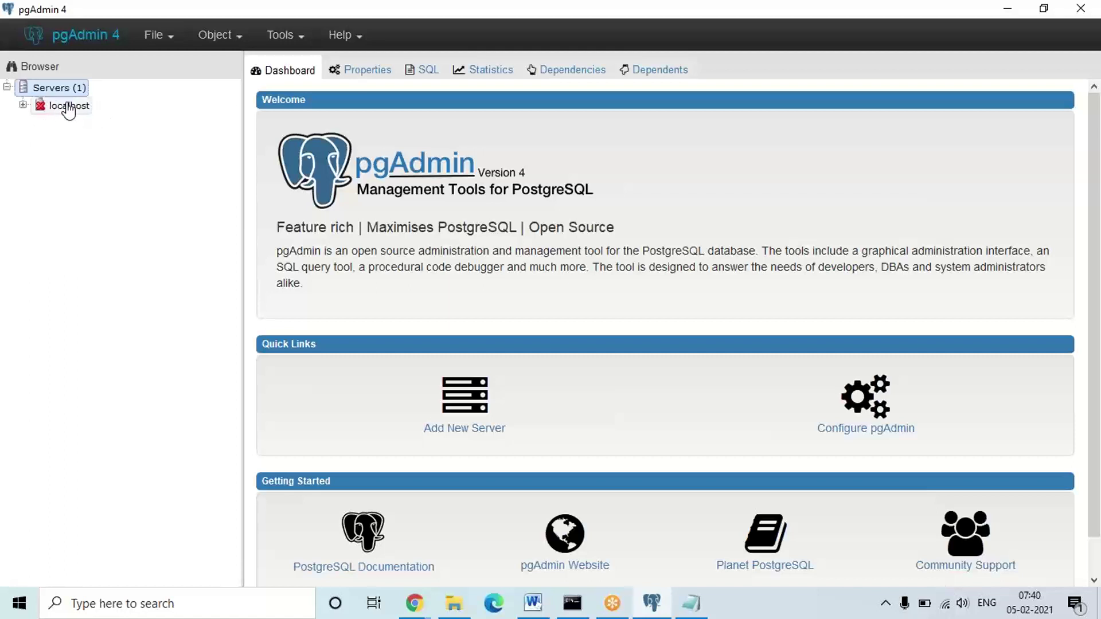
pyautogui.click(69, 109)
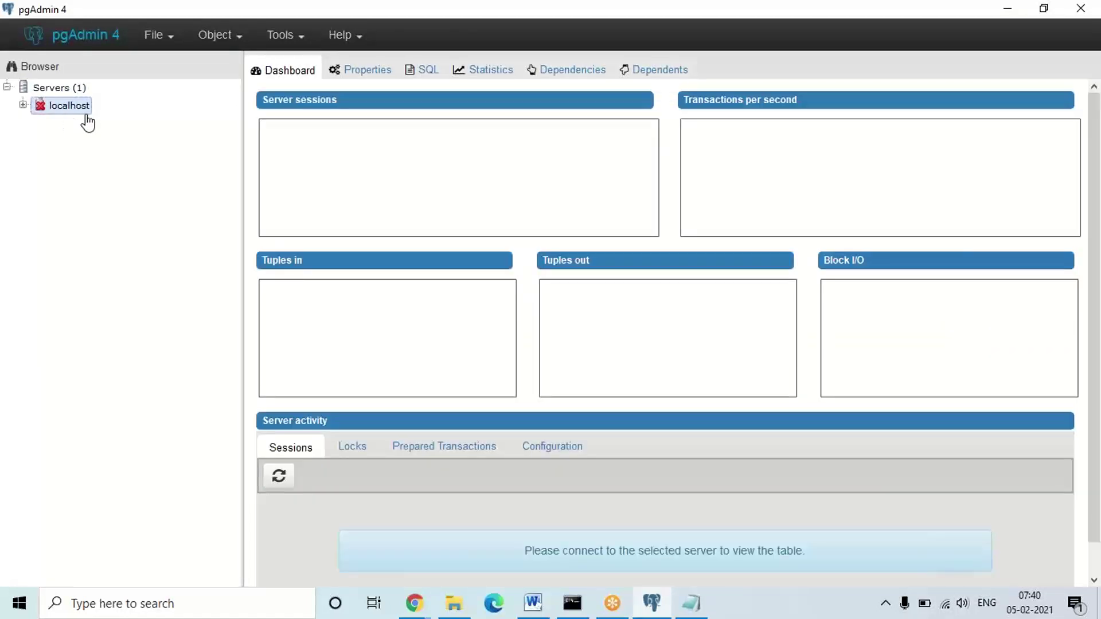
pyautogui.doubleClick(55, 108)
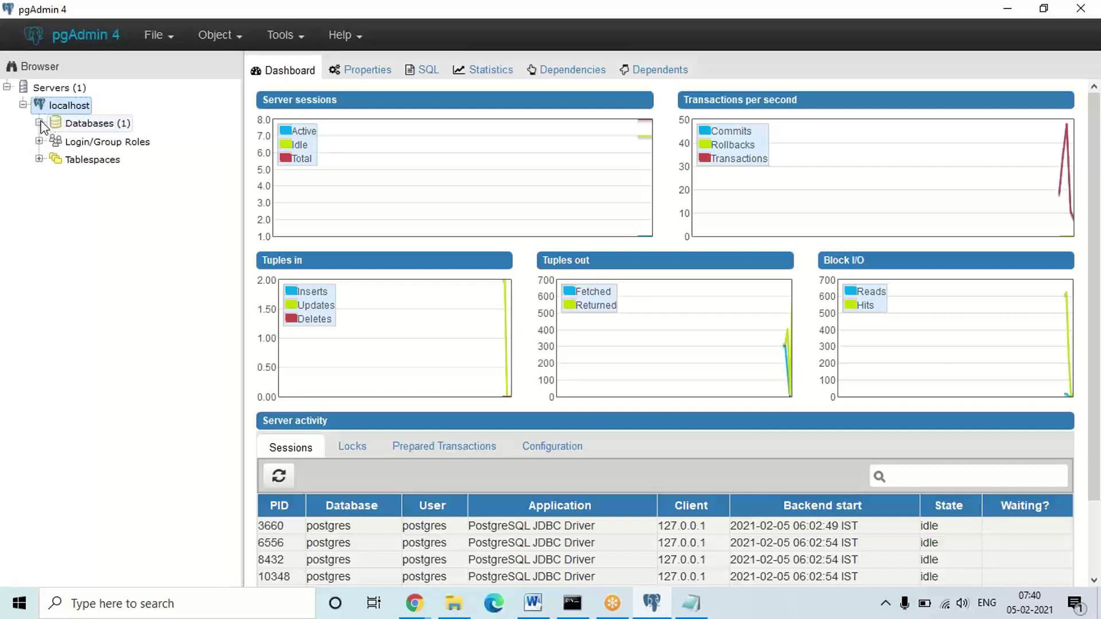
# Browse the postgres database down to the tables of its data schema, and collapse the Servers tree.
pyautogui.click(39, 123)
pyautogui.click(55, 140)
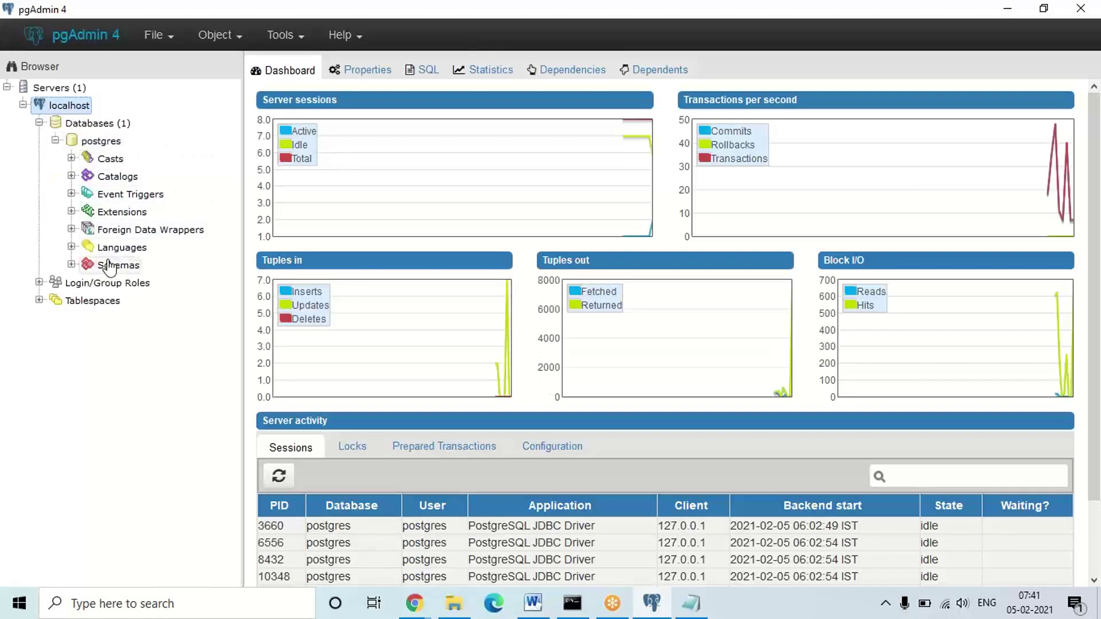
pyautogui.click(72, 265)
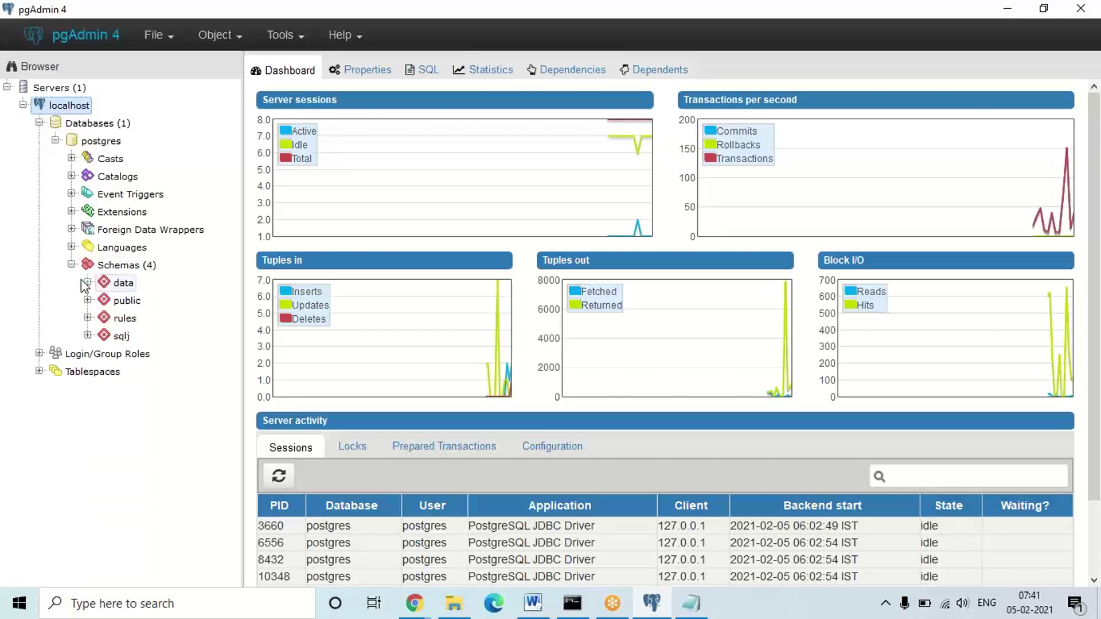
pyautogui.click(88, 282)
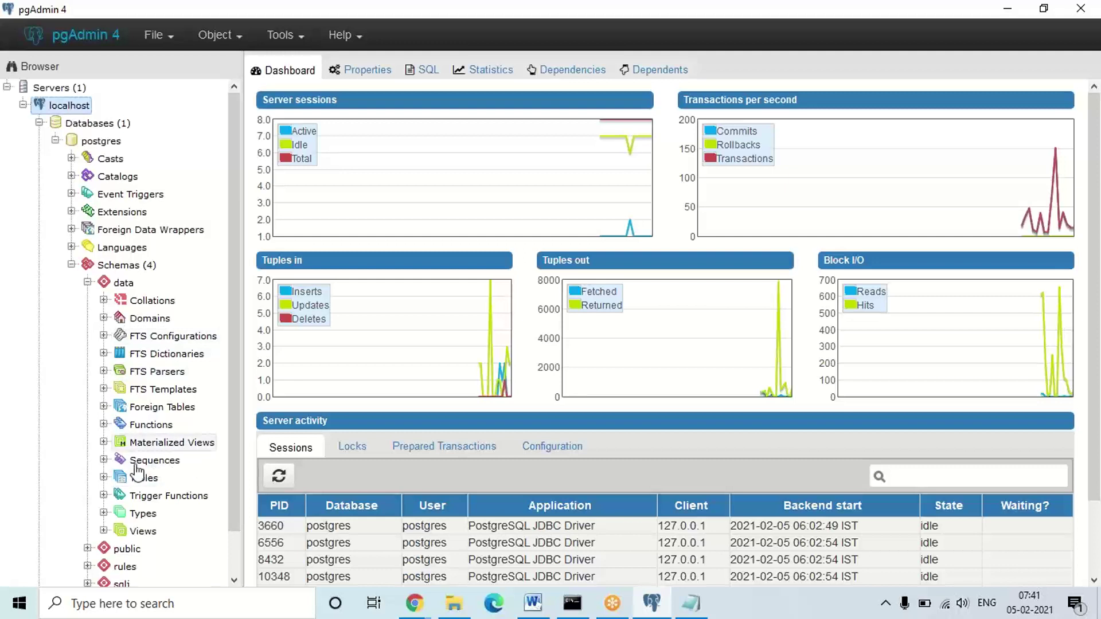
pyautogui.click(103, 477)
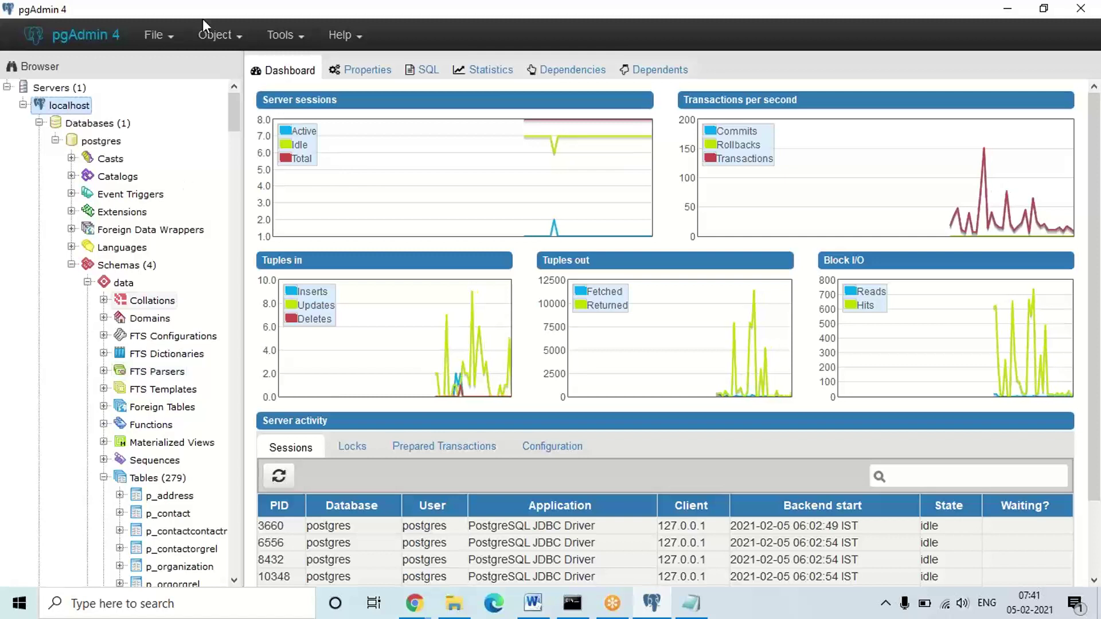
pyautogui.click(7, 87)
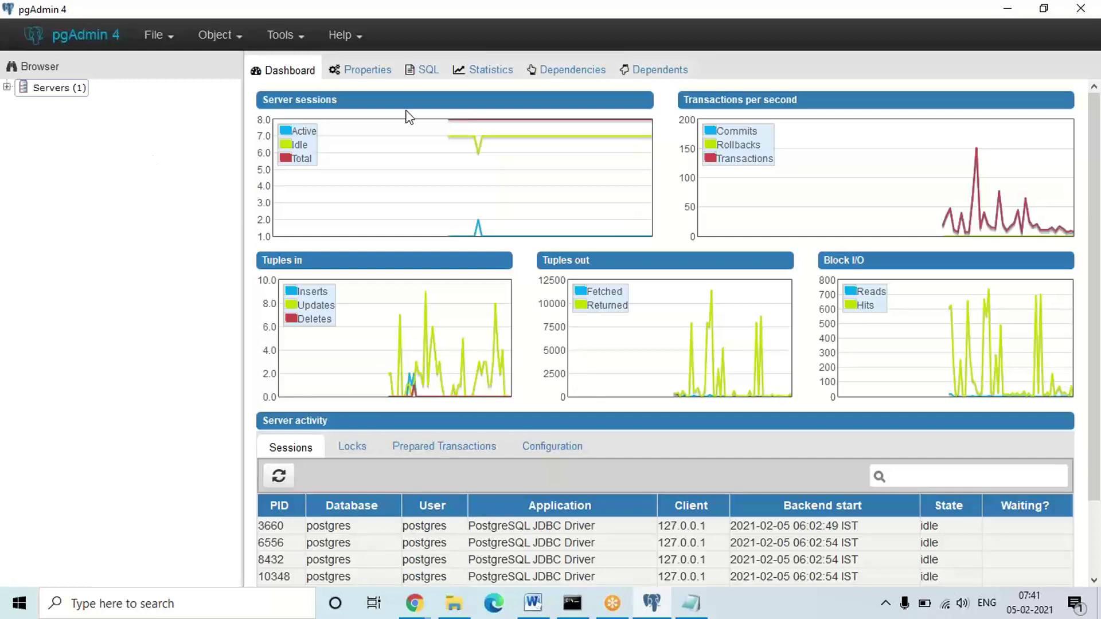
# Close pgAdmin 4, the context file and the conf folder, and close the PGADMIN4 Server Configuration document without saving its changes.
pyautogui.click(1089, 9)
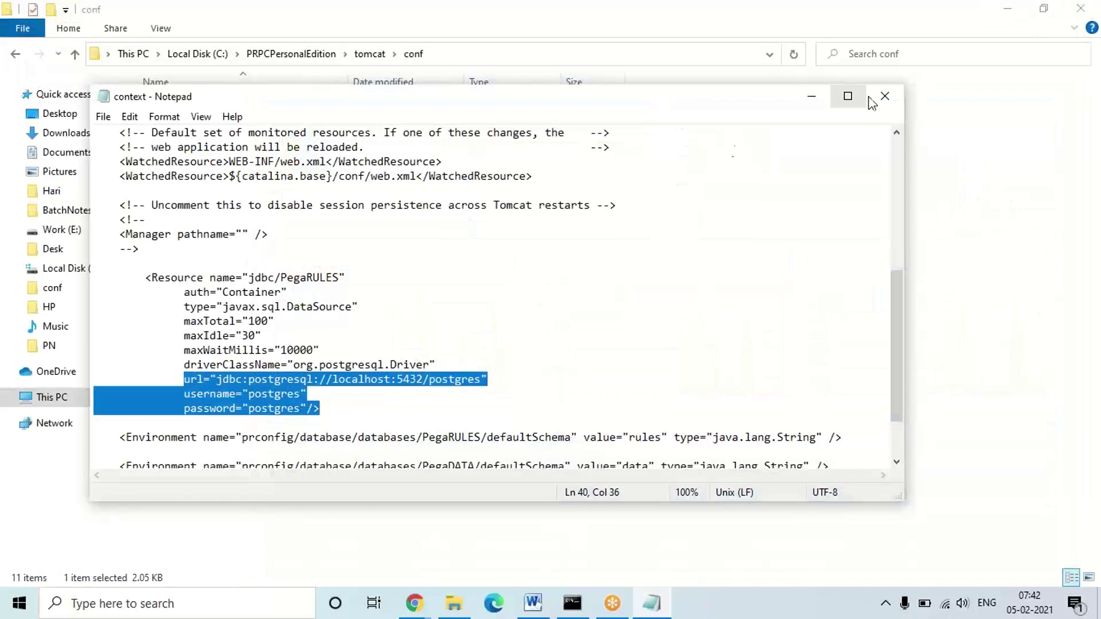
pyautogui.click(884, 98)
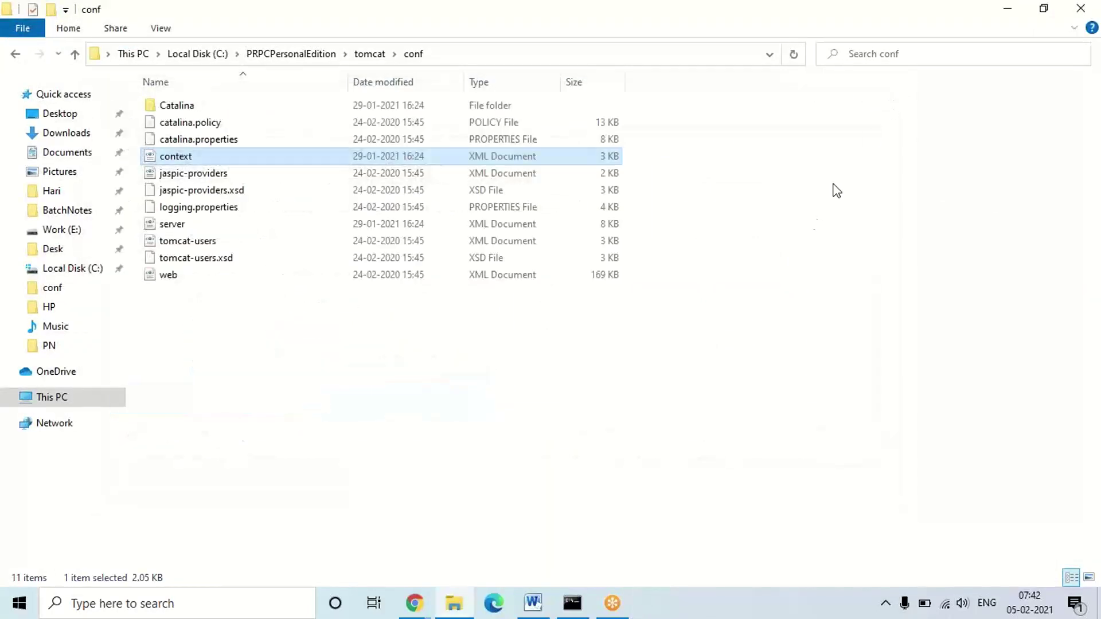
pyautogui.click(817, 223)
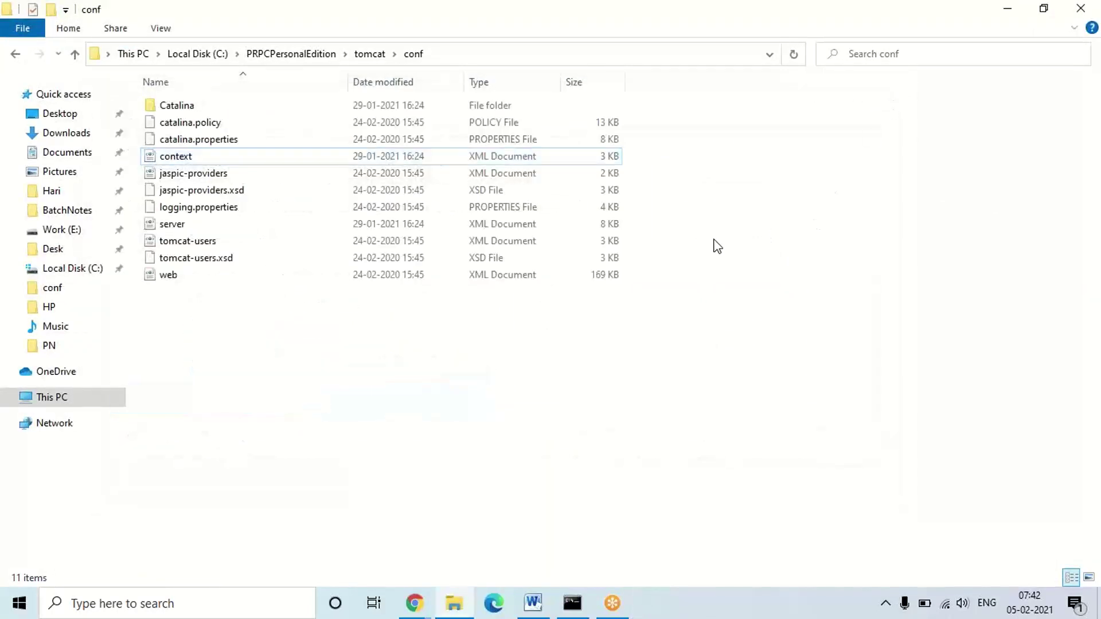
pyautogui.click(1079, 9)
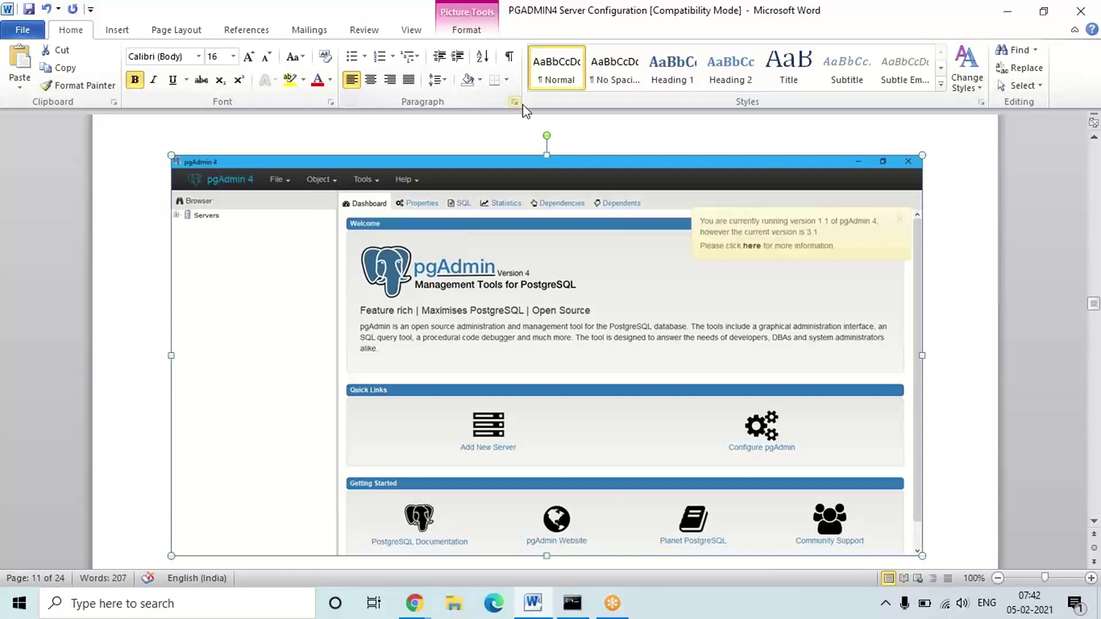
pyautogui.click(1082, 13)
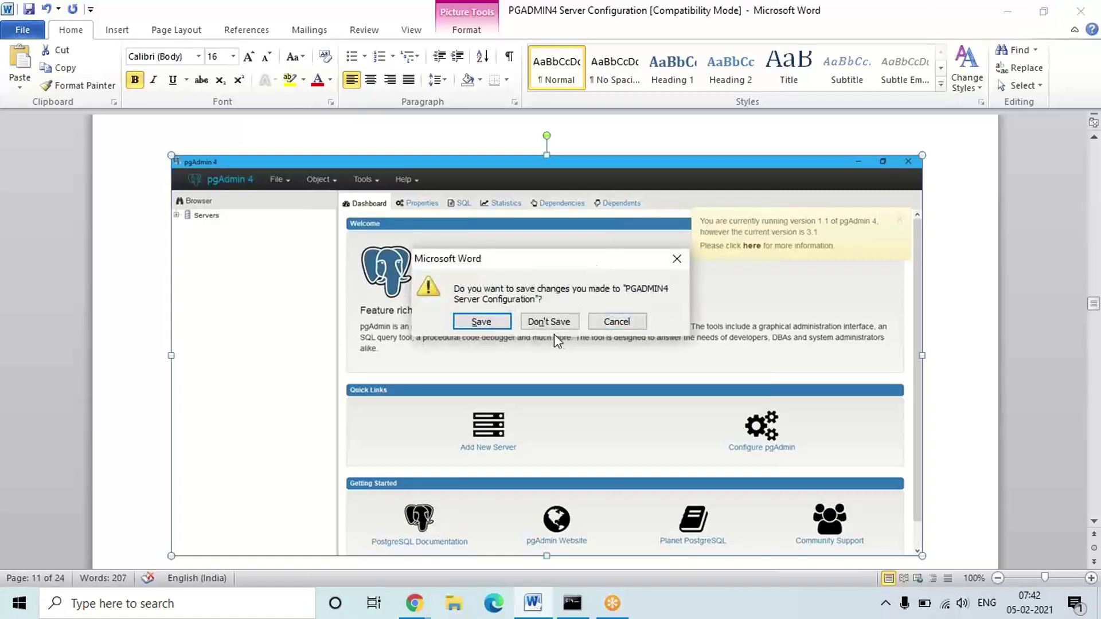
pyautogui.click(550, 321)
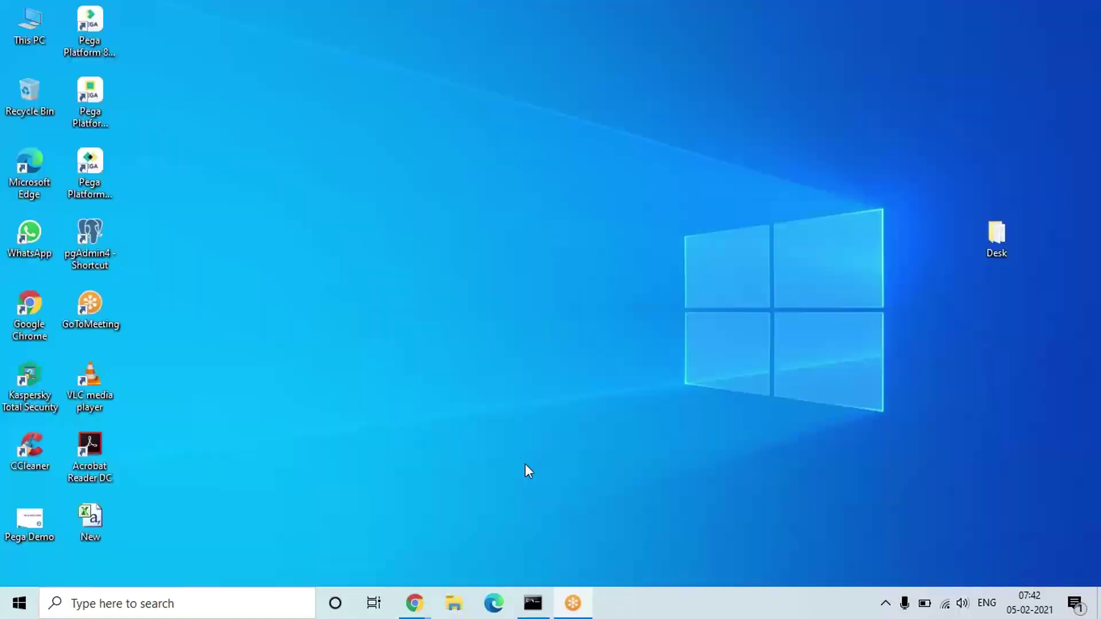